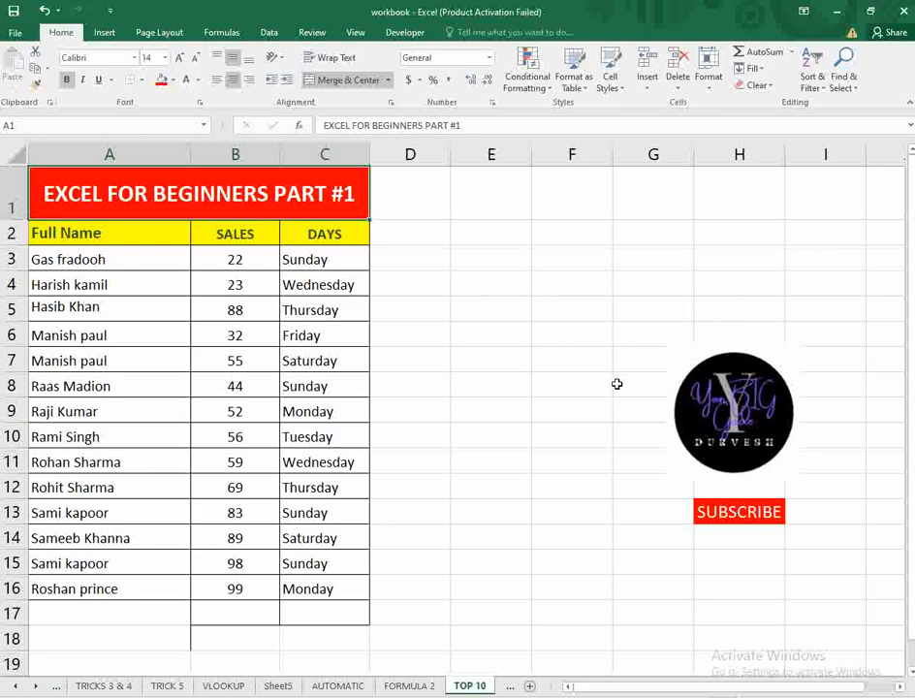
# Step: Look through the ribbon's Insert, Page Layout, Formulas, Data and Review commands, then return to the Home commands
pyautogui.click(440, 323)
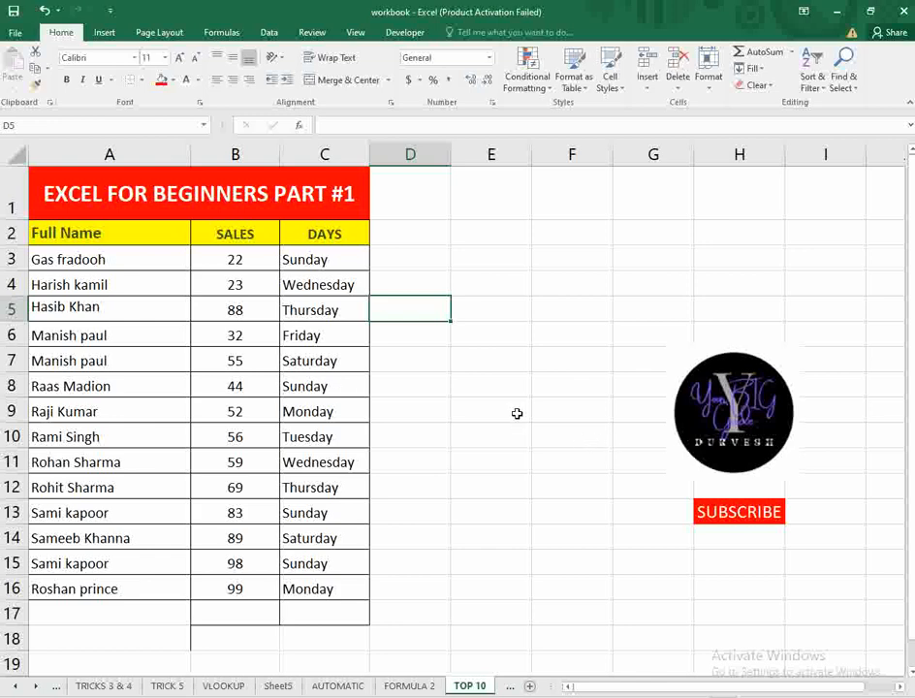
pyautogui.click(410, 231)
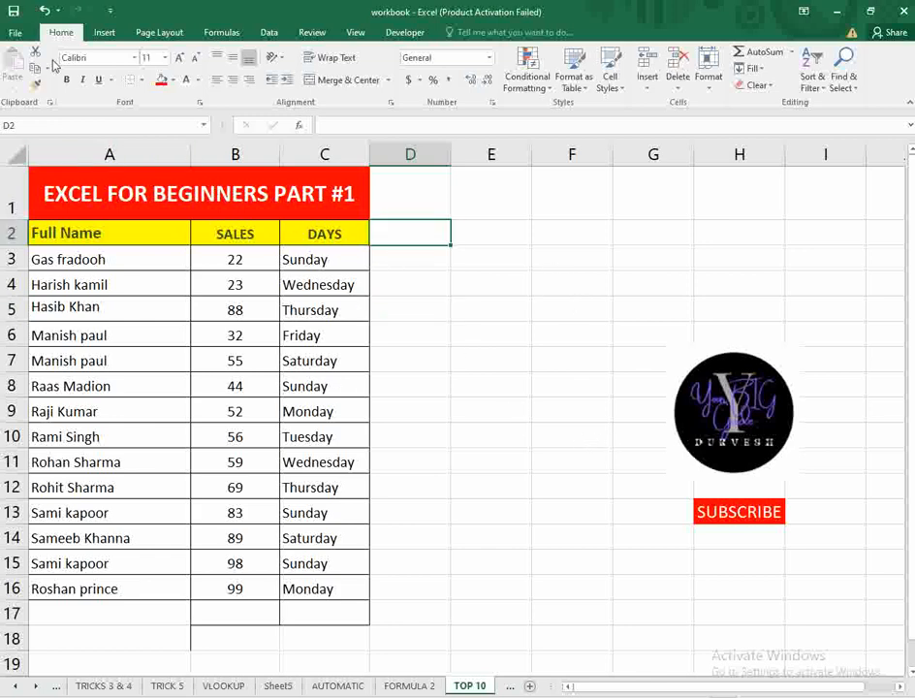
pyautogui.click(104, 33)
pyautogui.click(159, 33)
pyautogui.click(225, 34)
pyautogui.click(268, 33)
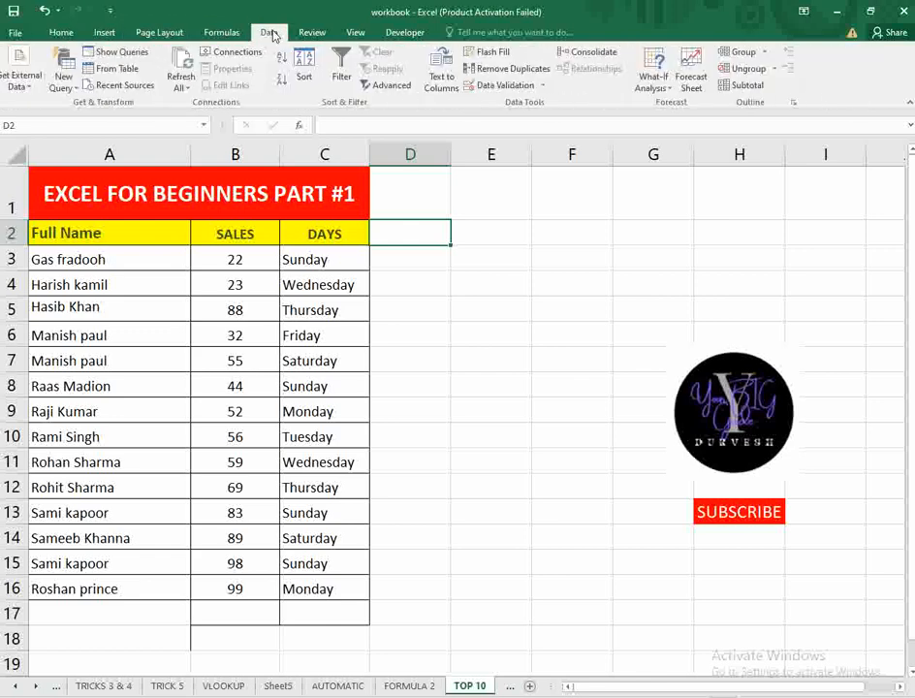
pyautogui.click(312, 33)
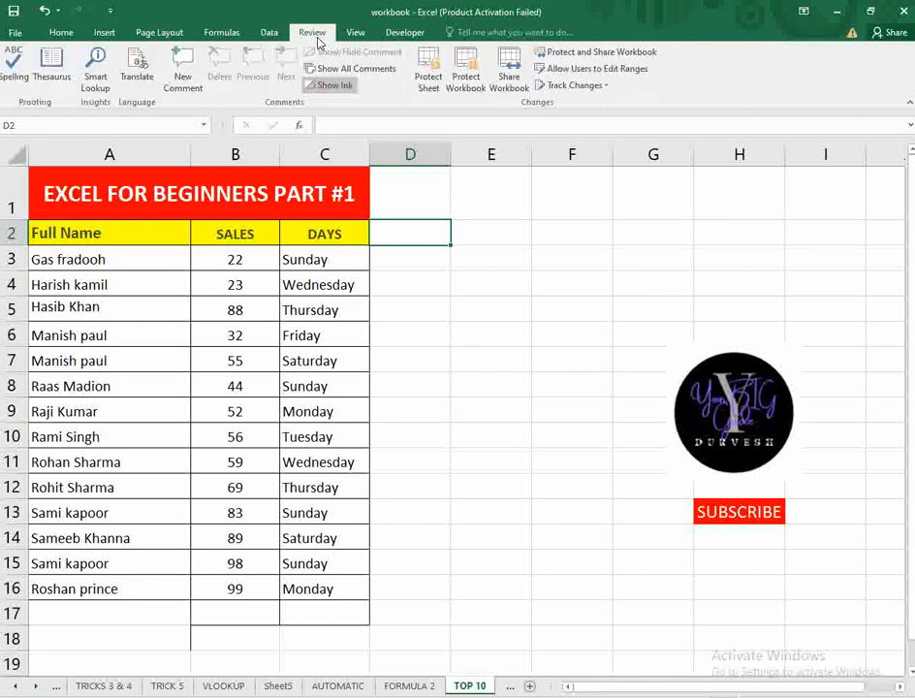
pyautogui.click(507, 310)
pyautogui.click(61, 33)
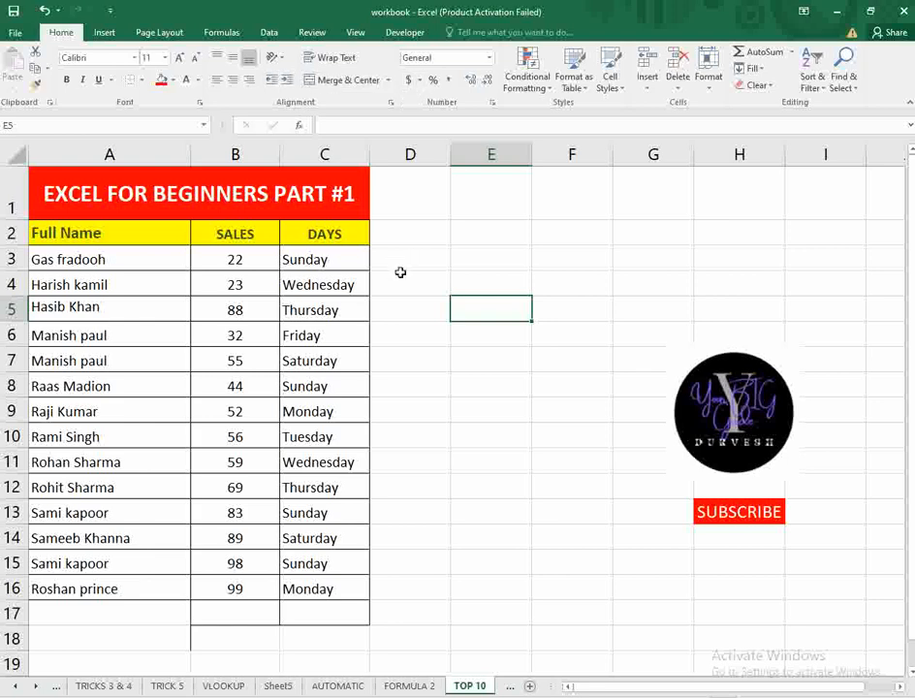
# Step: Enter TAB in cell E2 and KEYS in cell E3
pyautogui.click(490, 264)
pyautogui.click(469, 232)
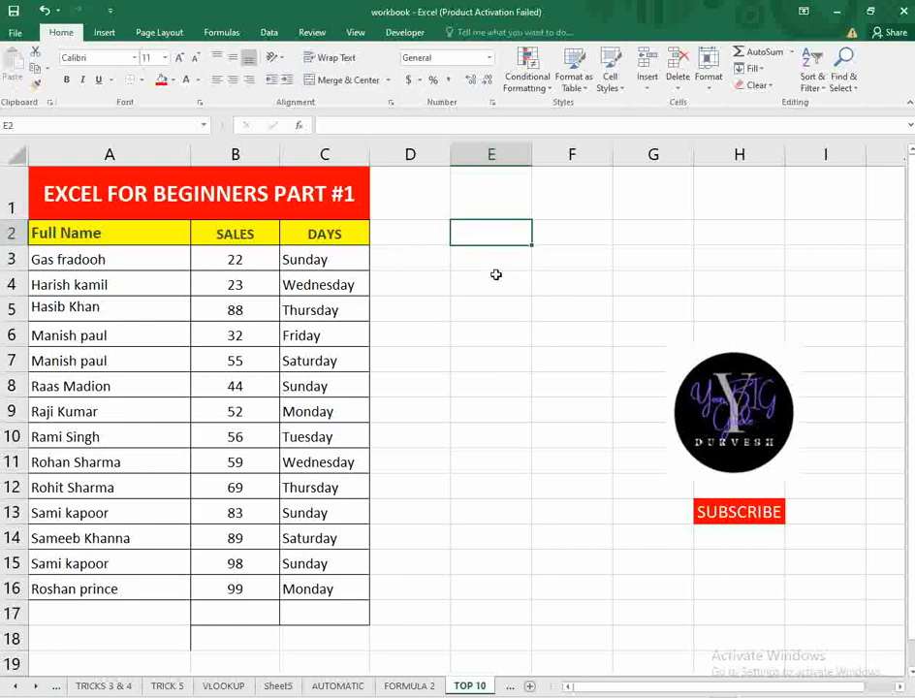
pyautogui.write('TAB')
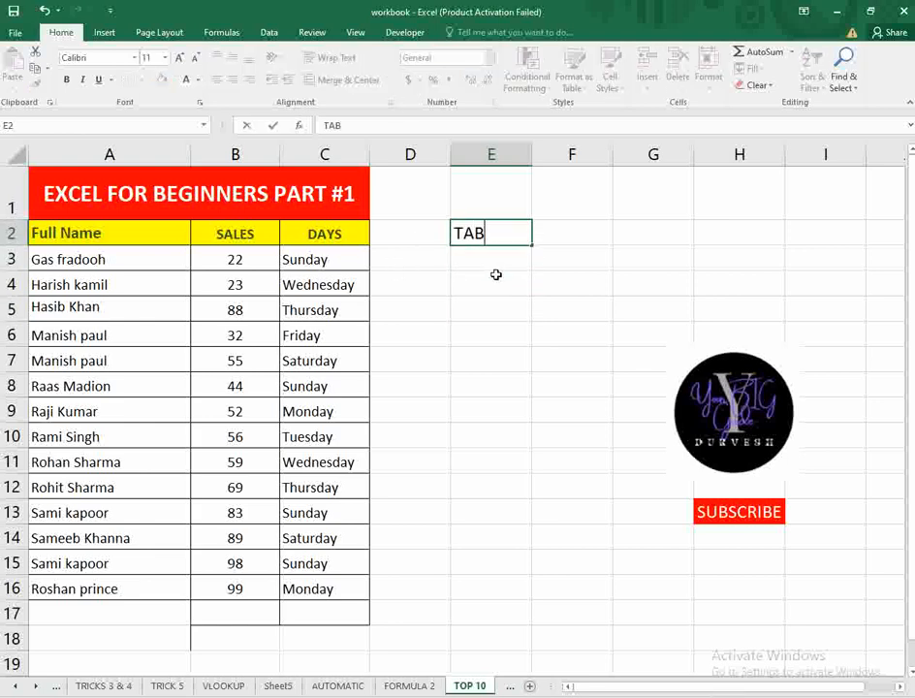
pyautogui.press('Return')
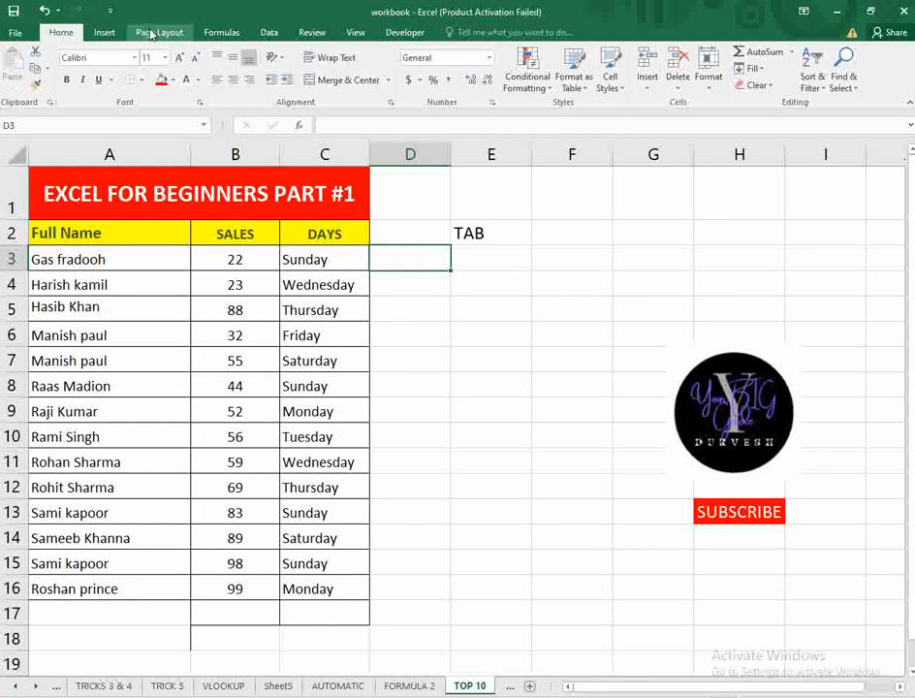
pyautogui.press('Tab')
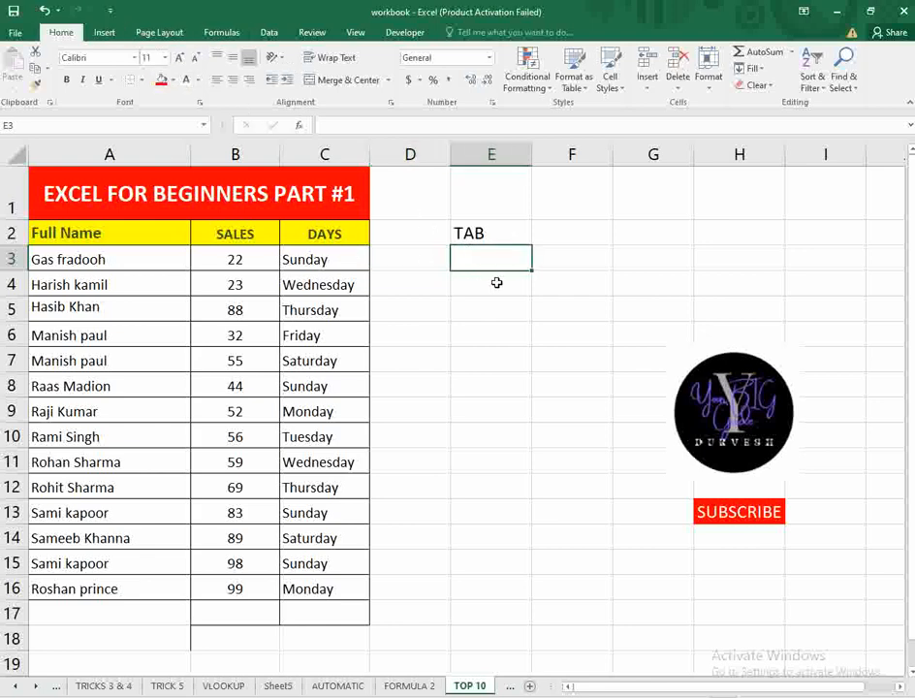
pyautogui.write('KEYS')
pyautogui.press('Return')
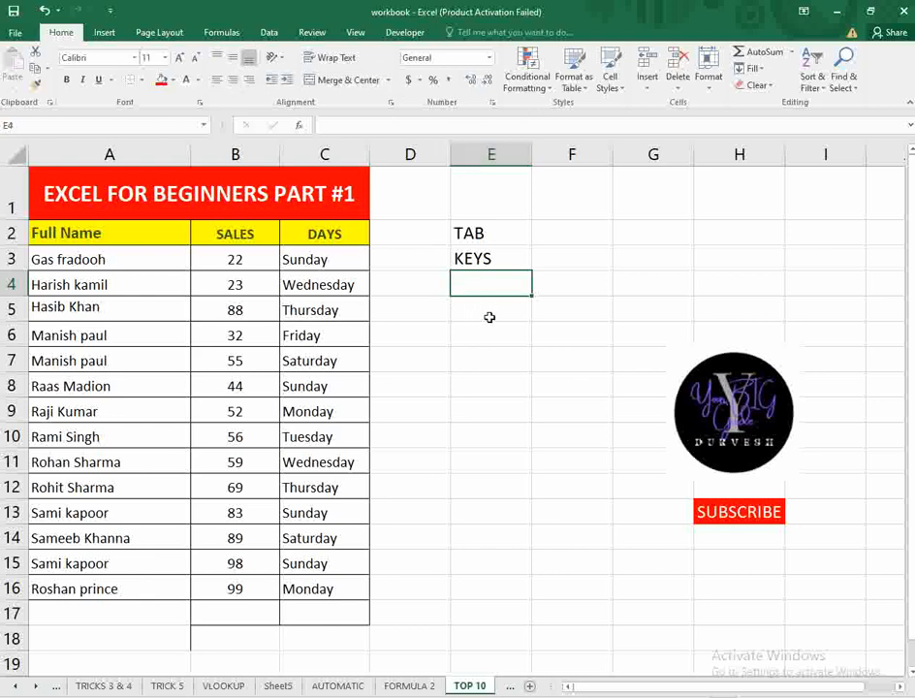
# Step: Enter CELL in cell E4, directly below the KEYS entry
pyautogui.click(478, 256)
pyautogui.click(504, 291)
pyautogui.write('CELL')
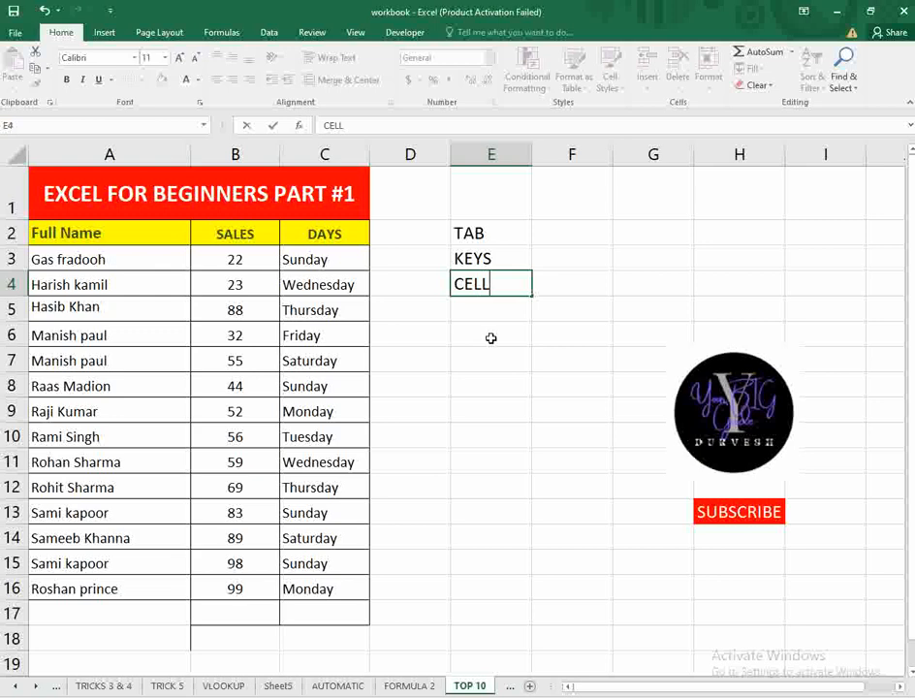
pyautogui.click(490, 338)
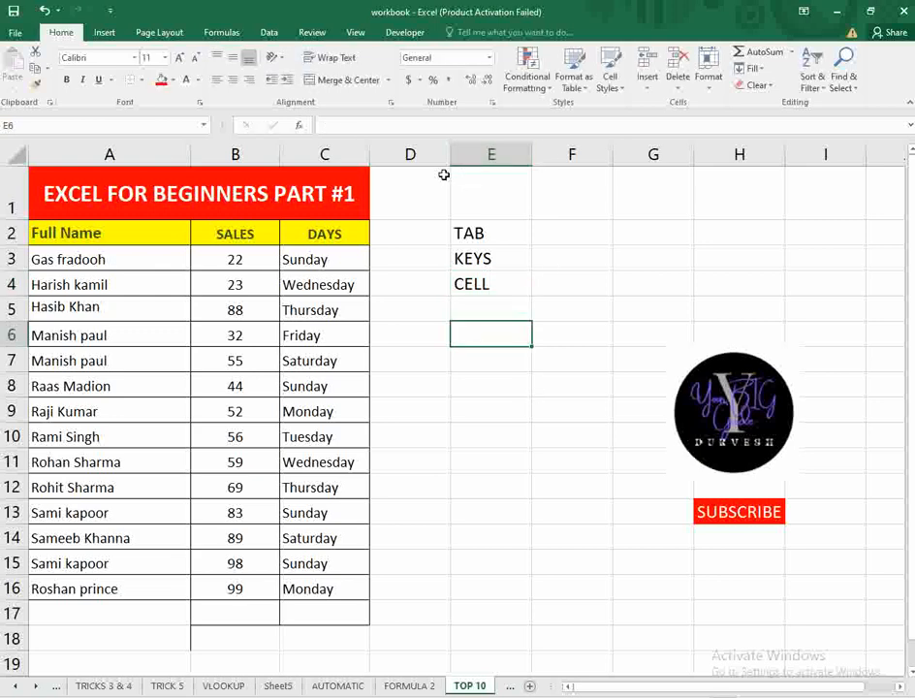
pyautogui.moveTo(444, 174); pyautogui.dragTo(802, 553)
pyautogui.click(253, 392)
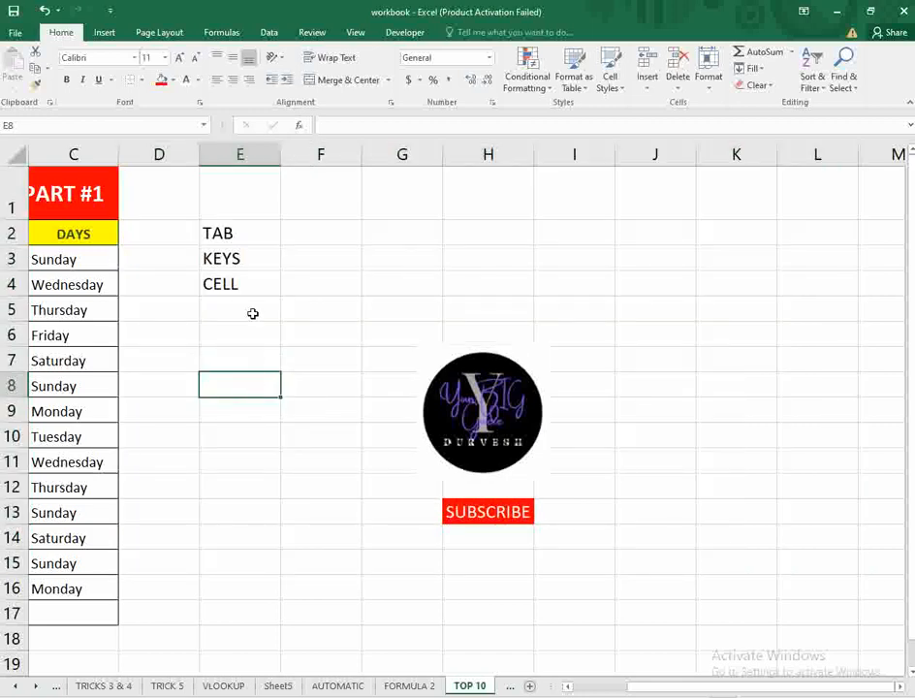
pyautogui.moveTo(640, 687); pyautogui.dragTo(582, 686)
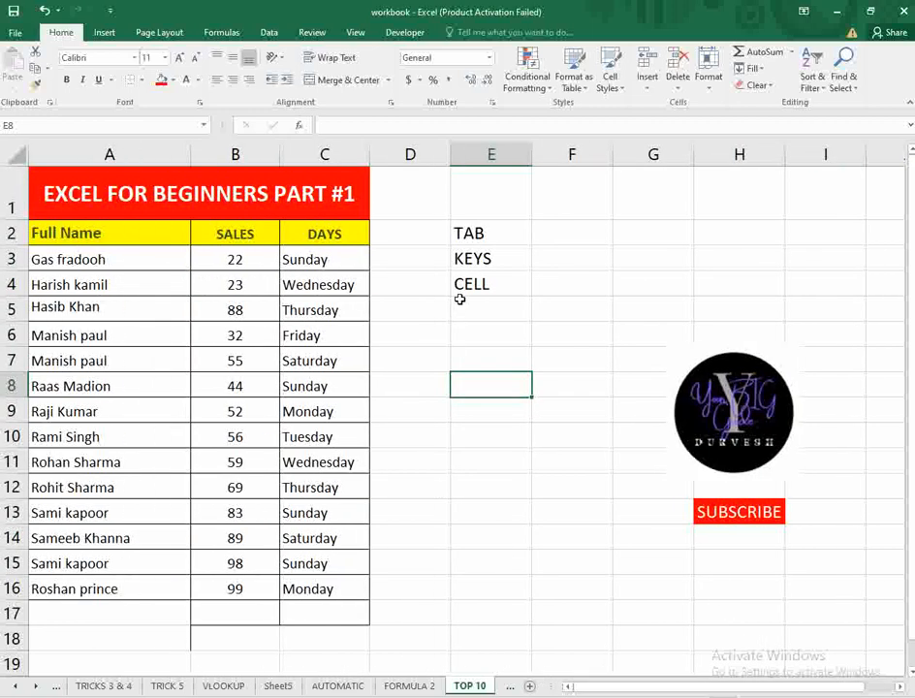
pyautogui.click(506, 285)
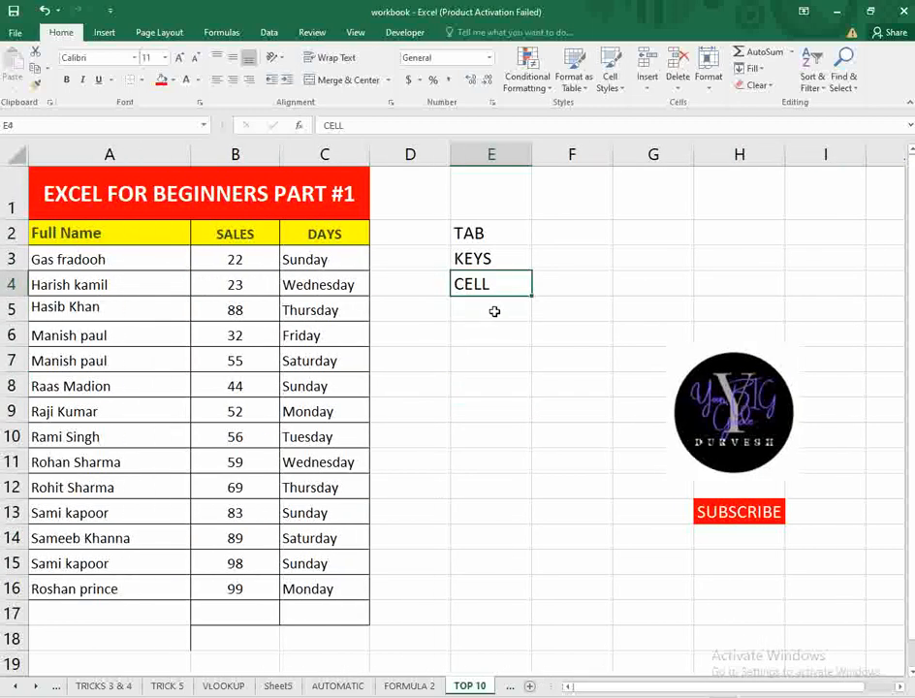
pyautogui.click(494, 312)
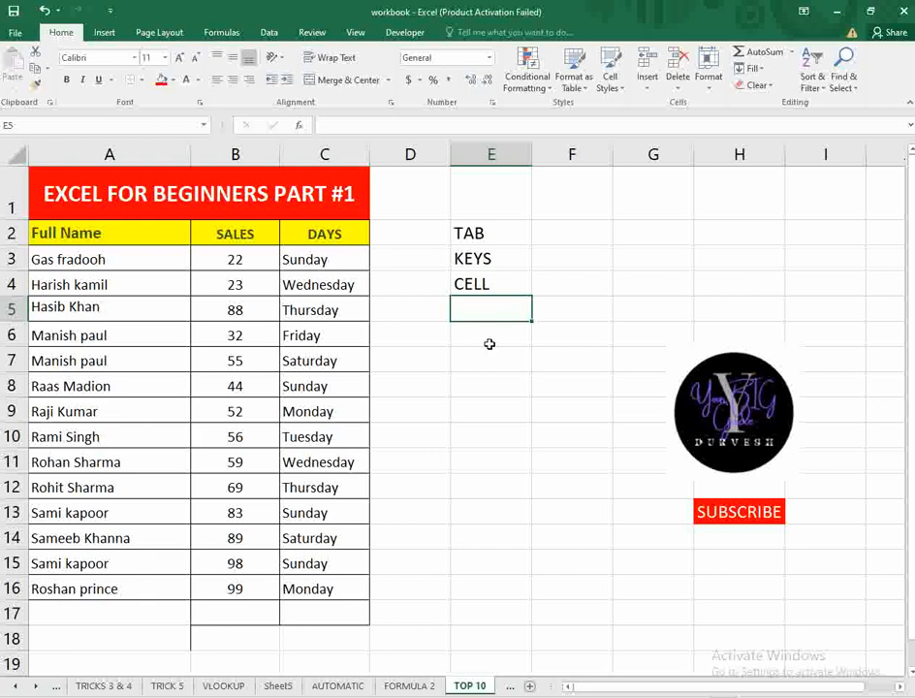
# Step: Select the entire columns A, B, D and F one after another to show what a column is
pyautogui.click(100, 155)
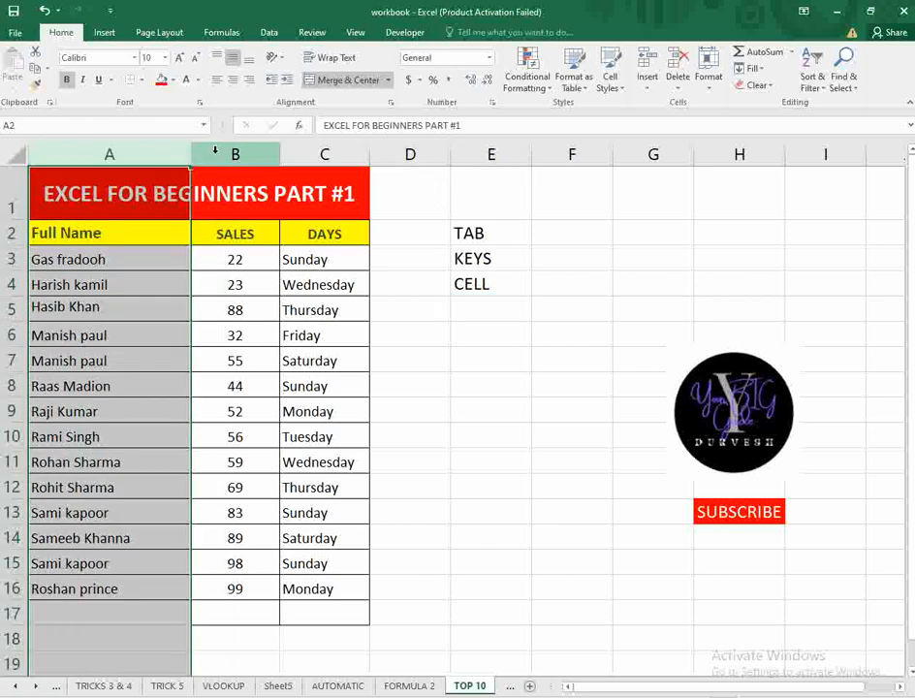
pyautogui.click(231, 153)
pyautogui.click(410, 153)
pyautogui.click(572, 153)
# Step: Enter COLUMN in cell E5 as the next term in the list
pyautogui.click(495, 318)
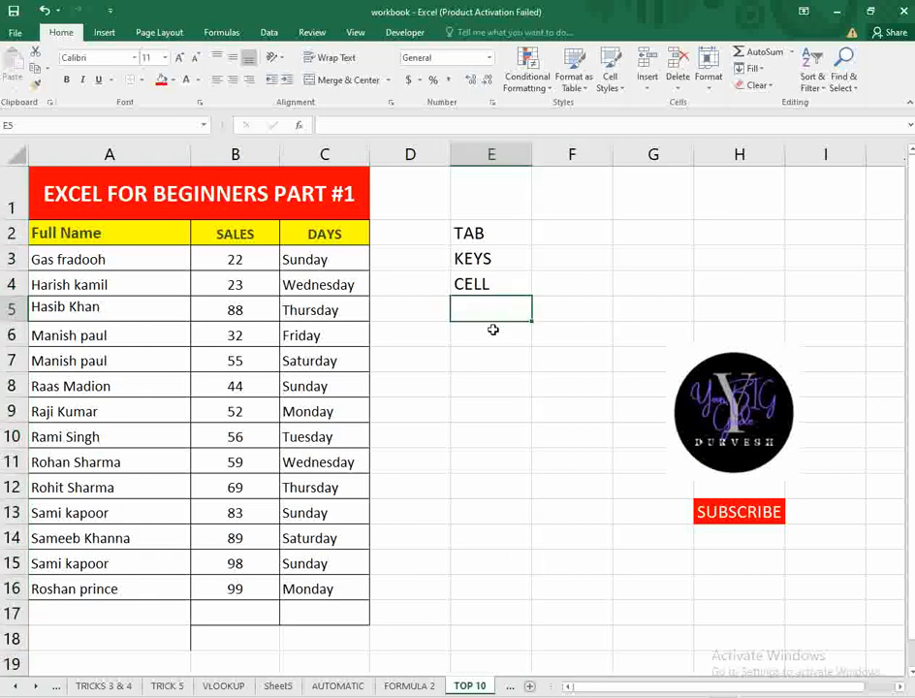
pyautogui.write('COLUM')
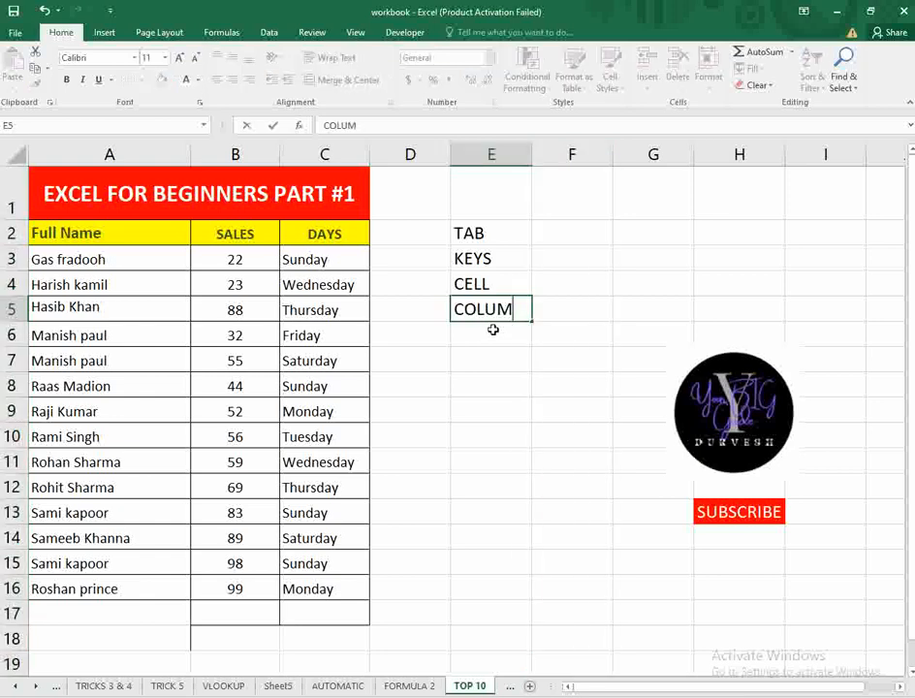
pyautogui.write('NS')
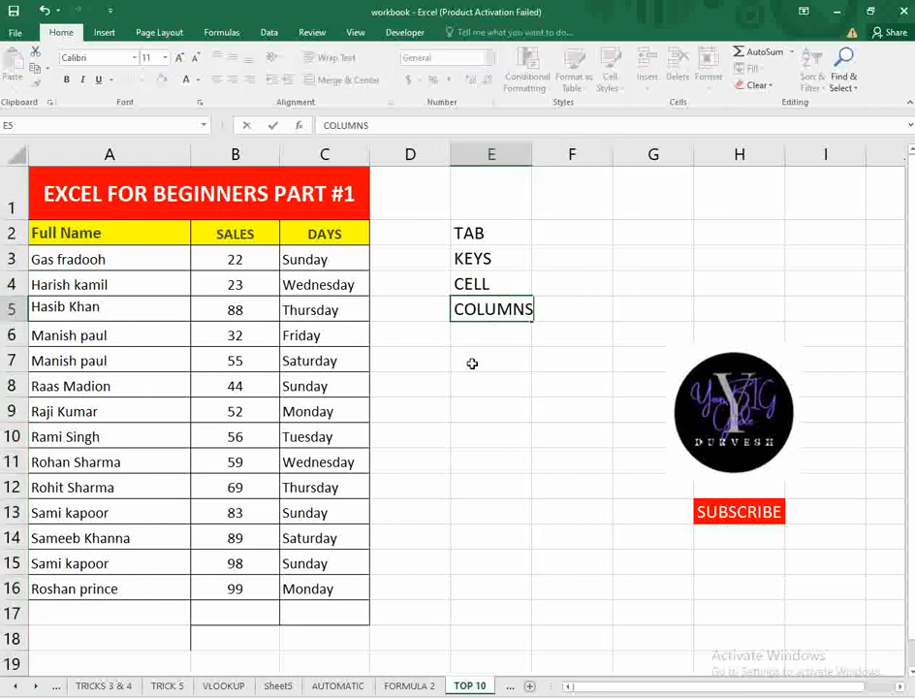
pyautogui.press('BackSpace')
pyautogui.press('Return')
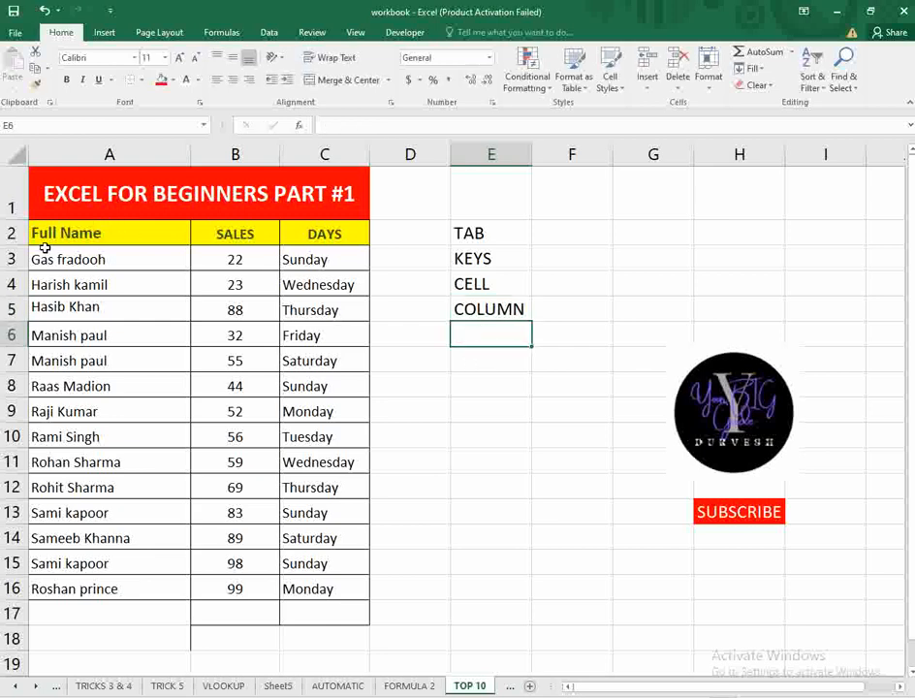
# Step: Select the entire rows 1, 4 and 8 one after another to show what a row is
pyautogui.click(10, 206)
pyautogui.click(10, 283)
pyautogui.click(10, 384)
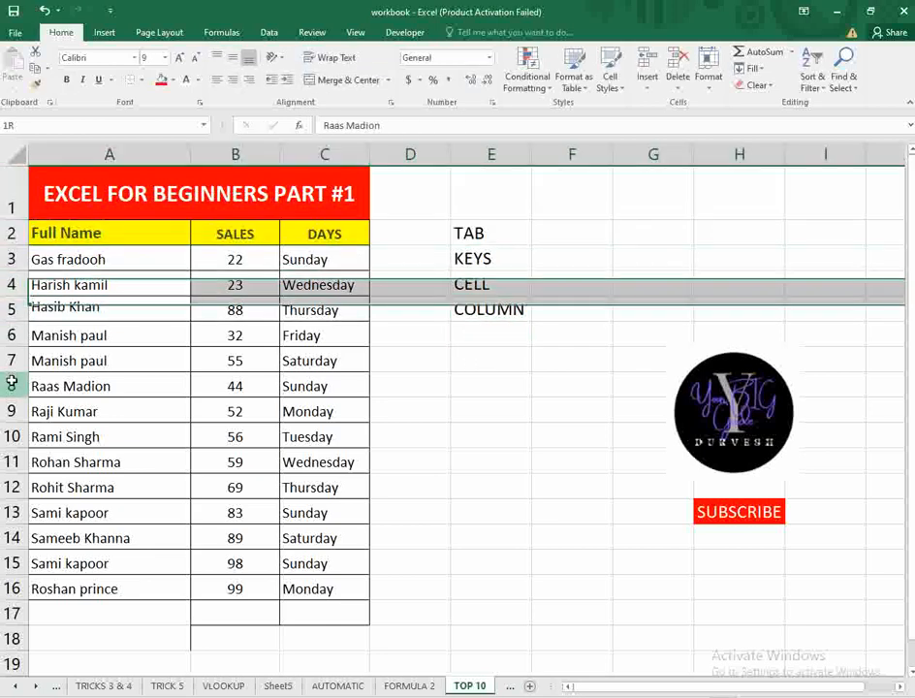
# Step: Enter ROW in cell E6 to complete the list of terms
pyautogui.click(492, 336)
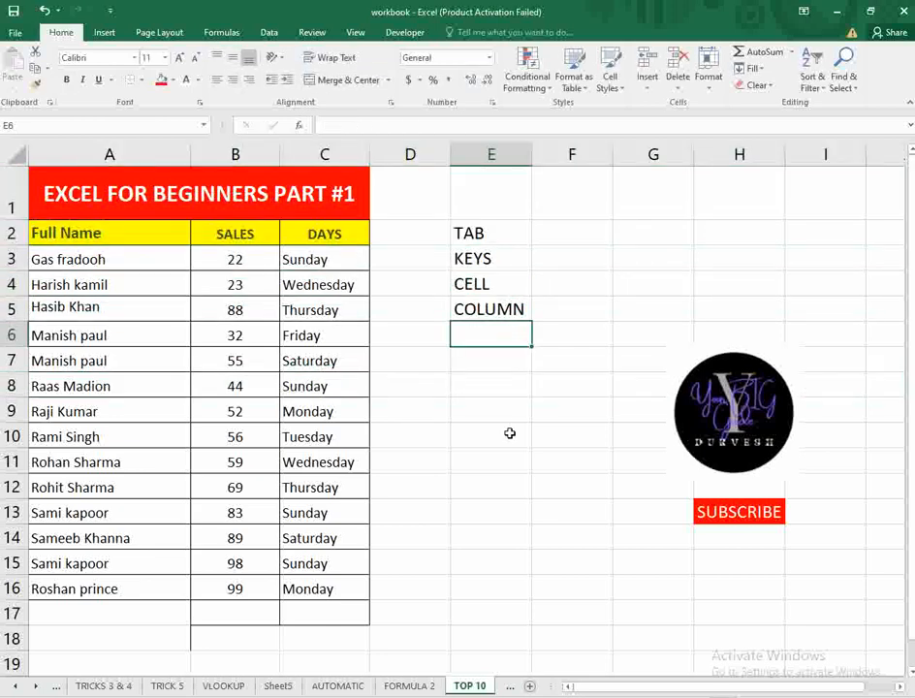
pyautogui.write('ROW')
pyautogui.click(526, 418)
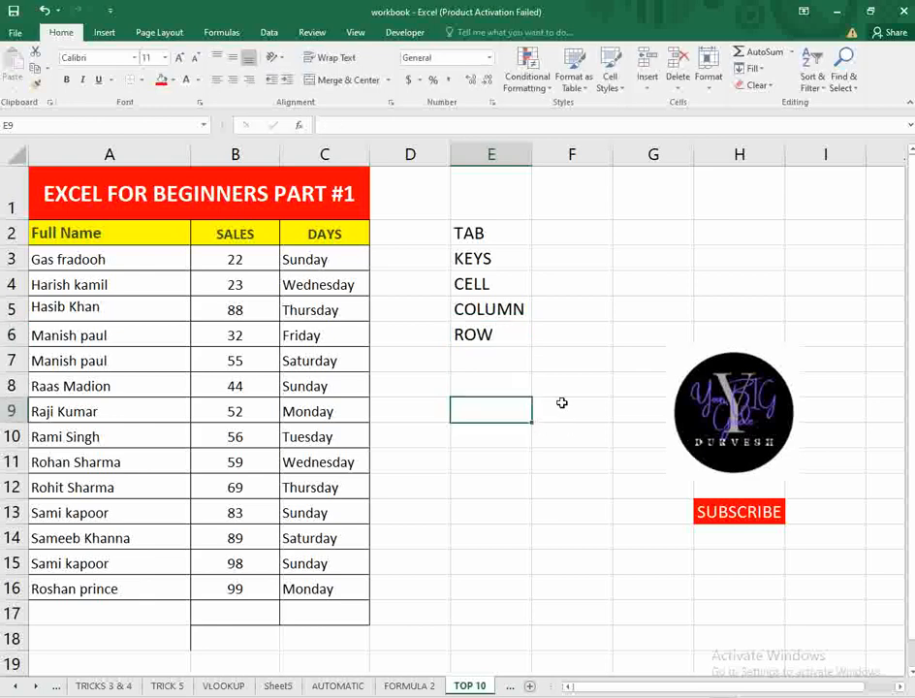
# Step: Review the TAB, KEYS and CELL entries in column E while cycling the ribbon through to the Developer commands
pyautogui.click(502, 233)
pyautogui.scroll(-7, 68, 46)
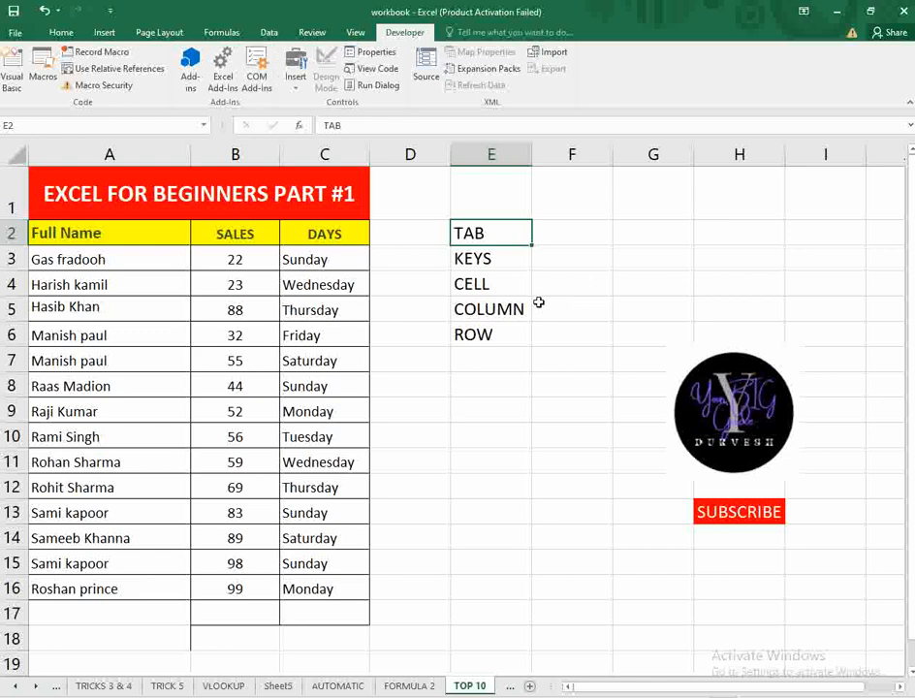
pyautogui.press('Down')
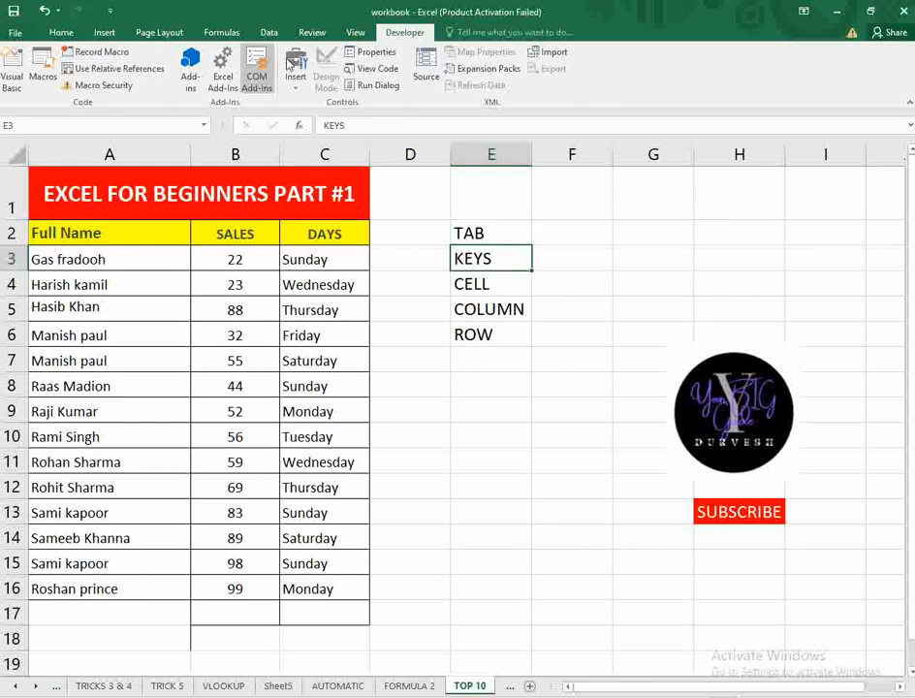
pyautogui.click(493, 284)
pyautogui.click(503, 383)
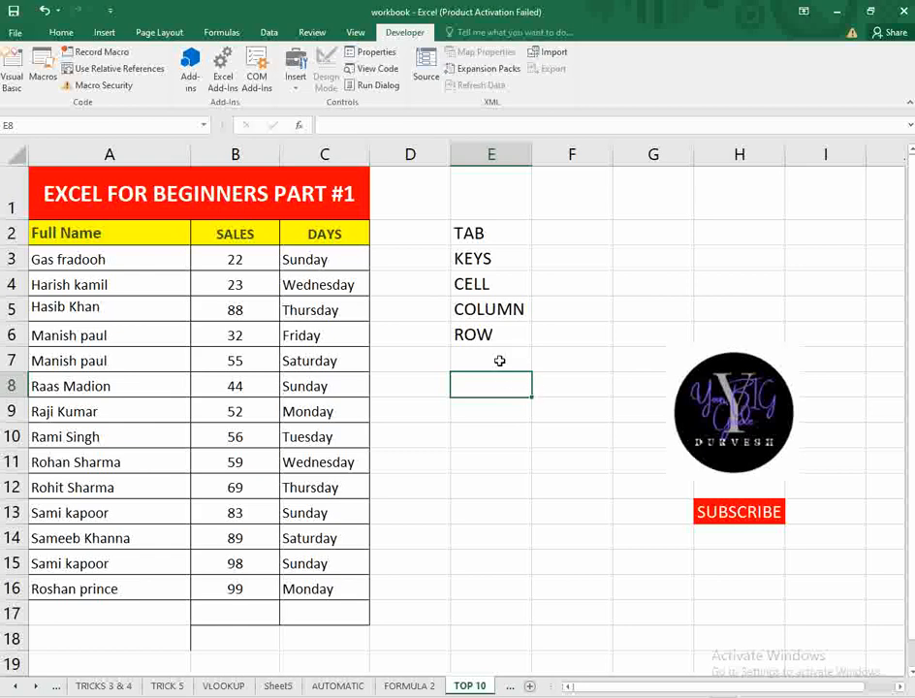
# Step: Review the COLUMN and ROW entries by selecting whole columns D and F and whole rows 2 and 5
pyautogui.click(494, 303)
pyautogui.click(410, 154)
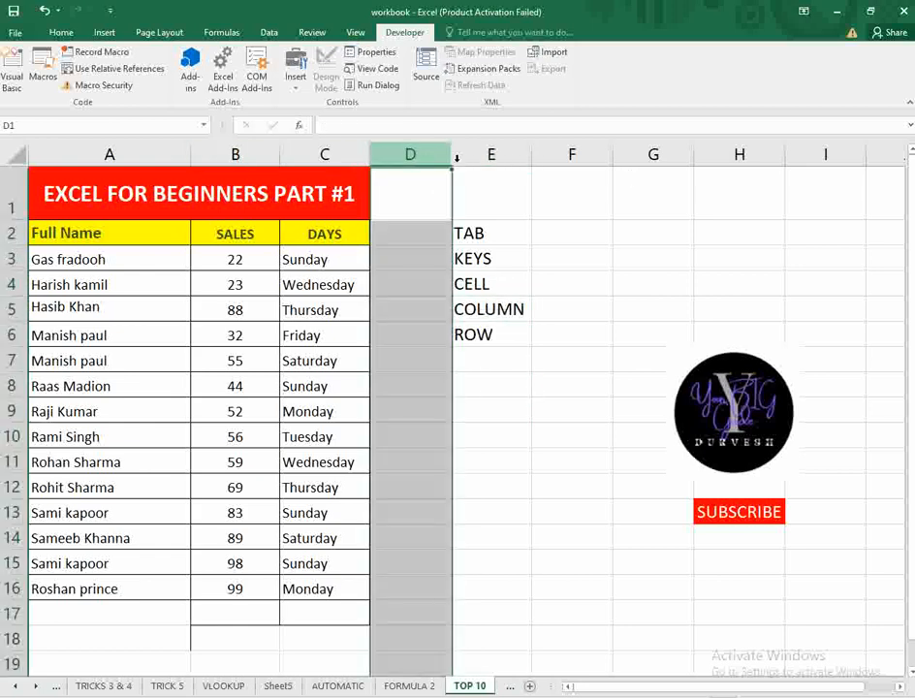
pyautogui.click(572, 154)
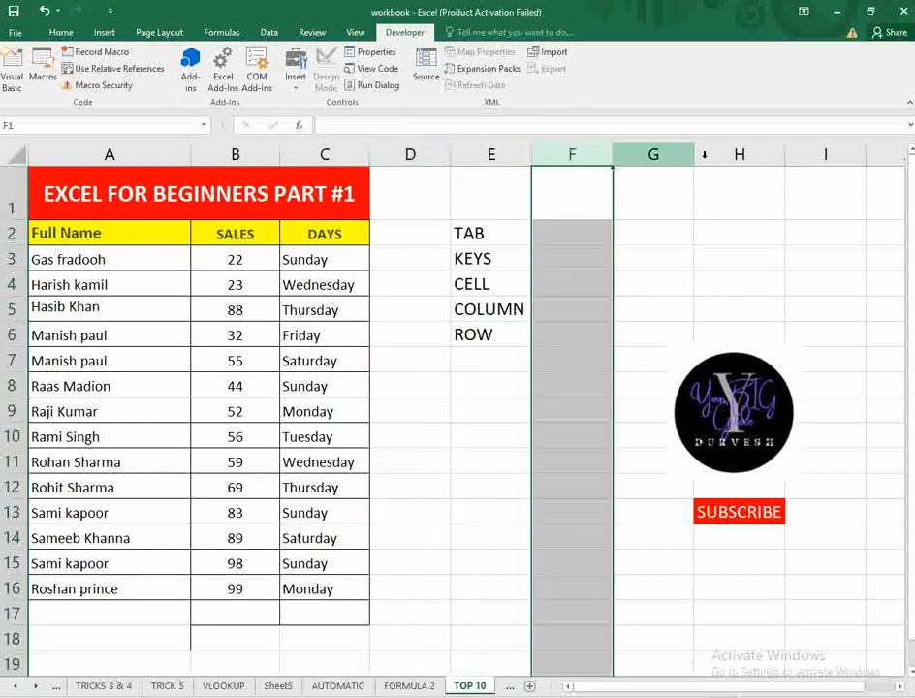
pyautogui.click(12, 233)
pyautogui.click(13, 308)
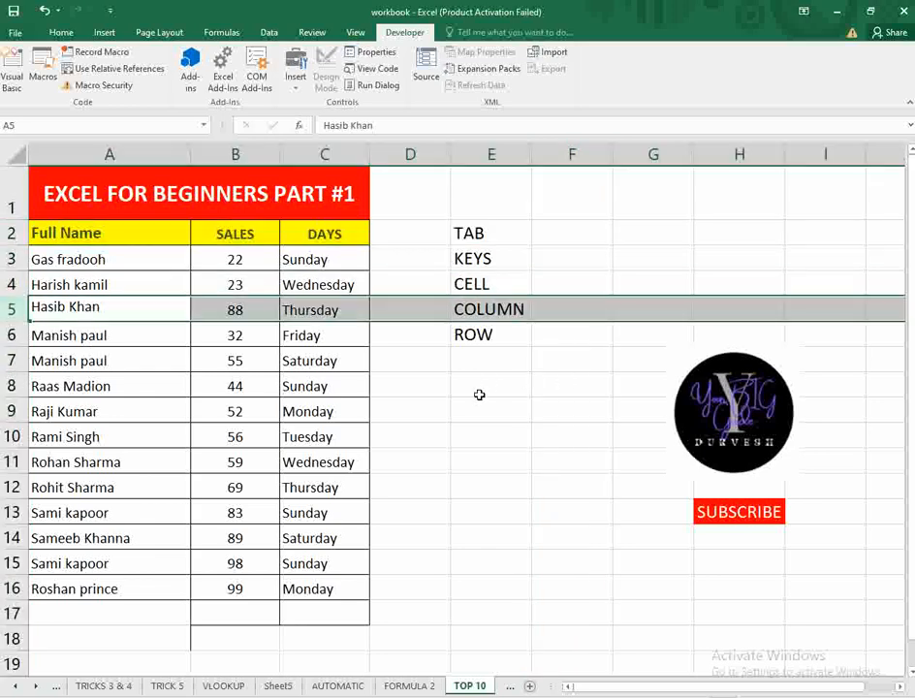
pyautogui.click(487, 339)
pyautogui.click(482, 432)
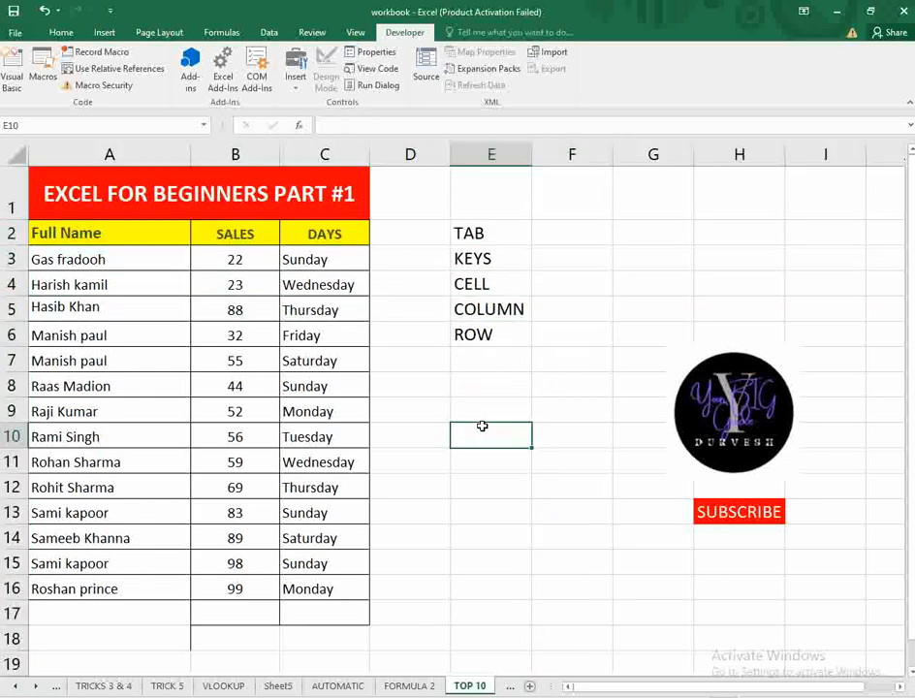
# Step: Jump from cell A1 along the worksheet's outer limits, through the last row and last column, up to cell XFD1
pyautogui.click(44, 192)
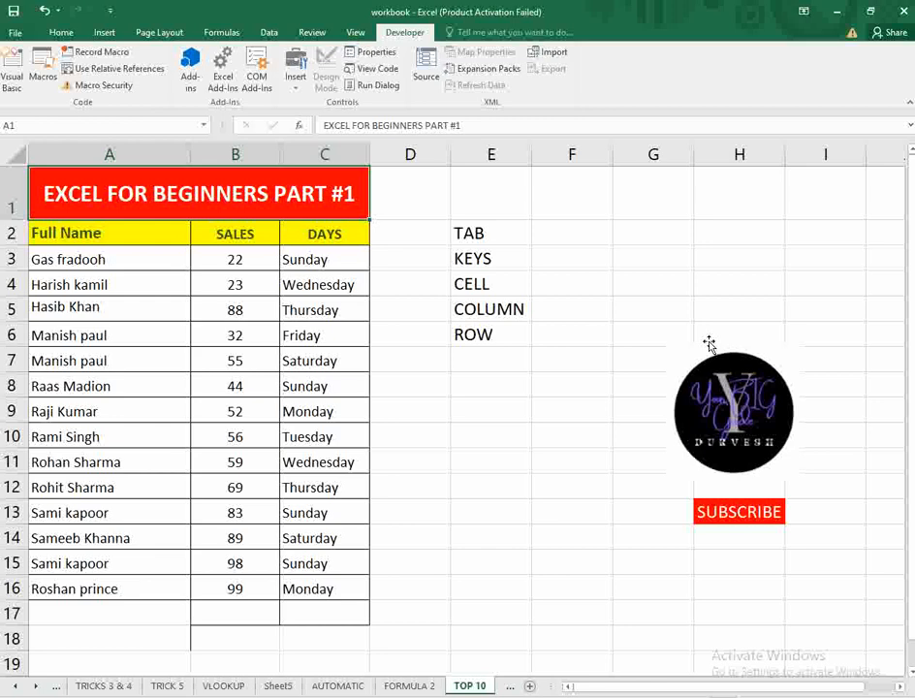
pyautogui.hotkey('ctrl', 'Down')
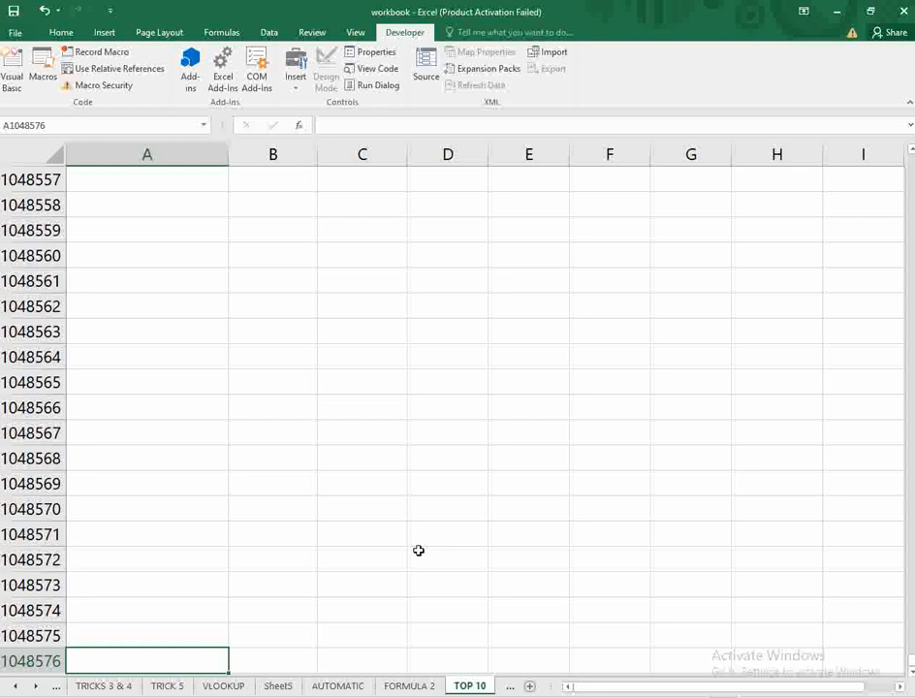
pyautogui.hotkey('ctrl', 'Right')
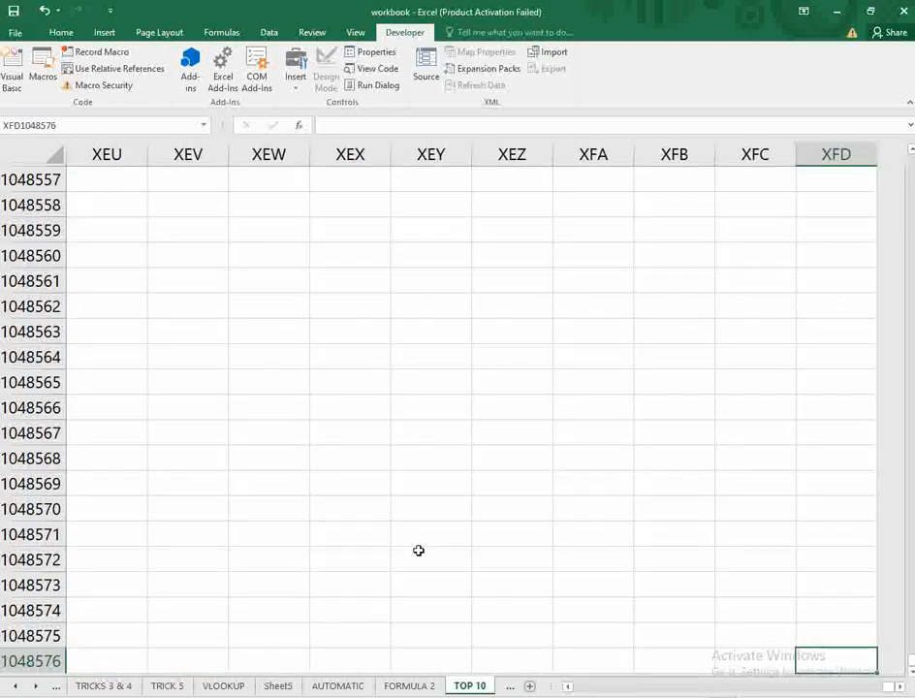
pyautogui.hotkey('ctrl', 'Up')
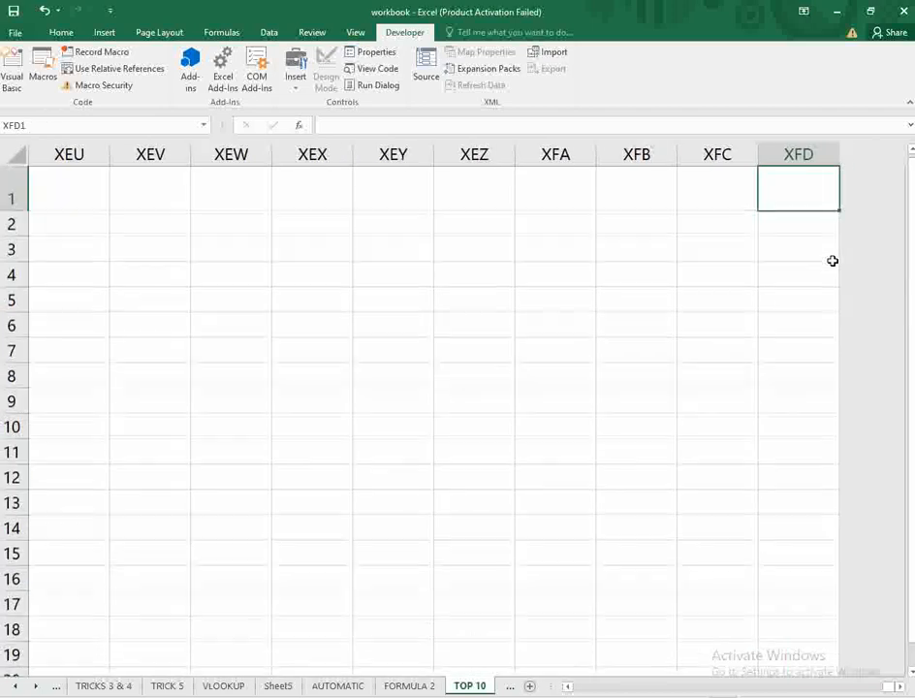
# Step: Return to cell A1 and copy the ROW entry from cell E6 into cell E9
pyautogui.hotkey('ctrl', 'Left')
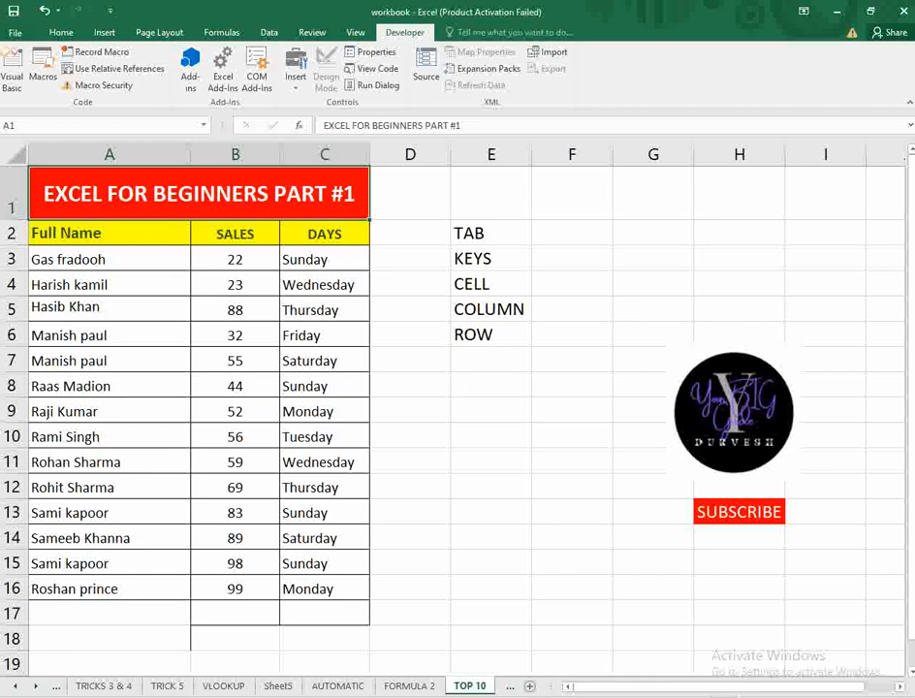
pyautogui.click(61, 32)
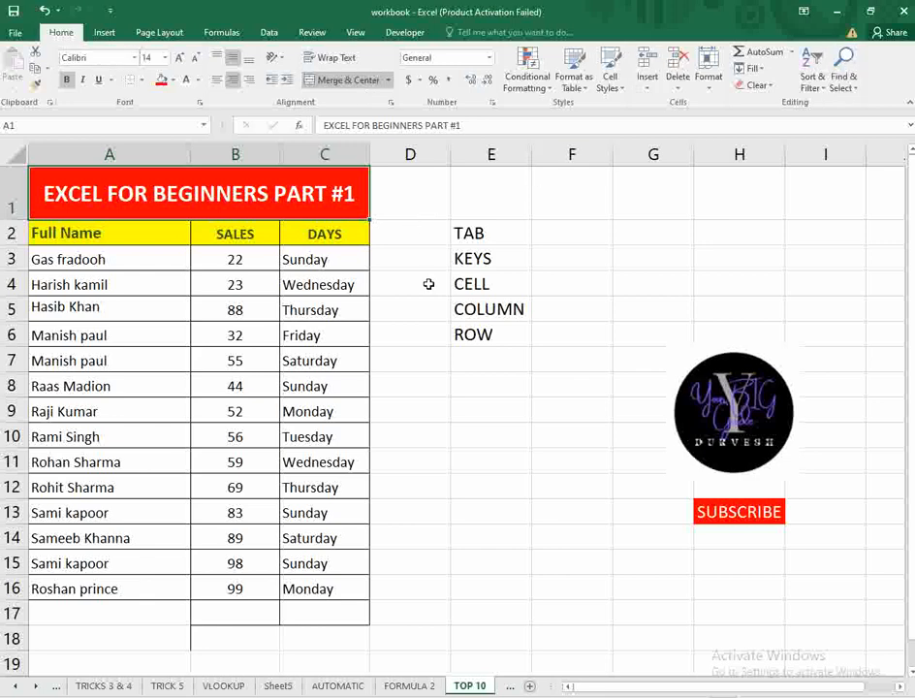
pyautogui.click(468, 363)
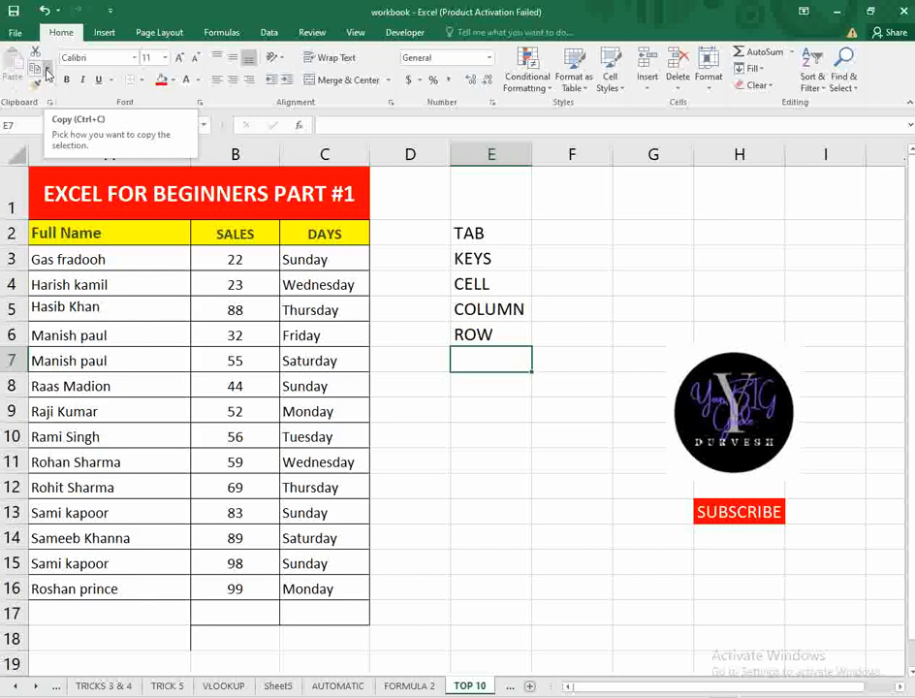
pyautogui.click(487, 334)
pyautogui.hotkey('ctrl', 'c')
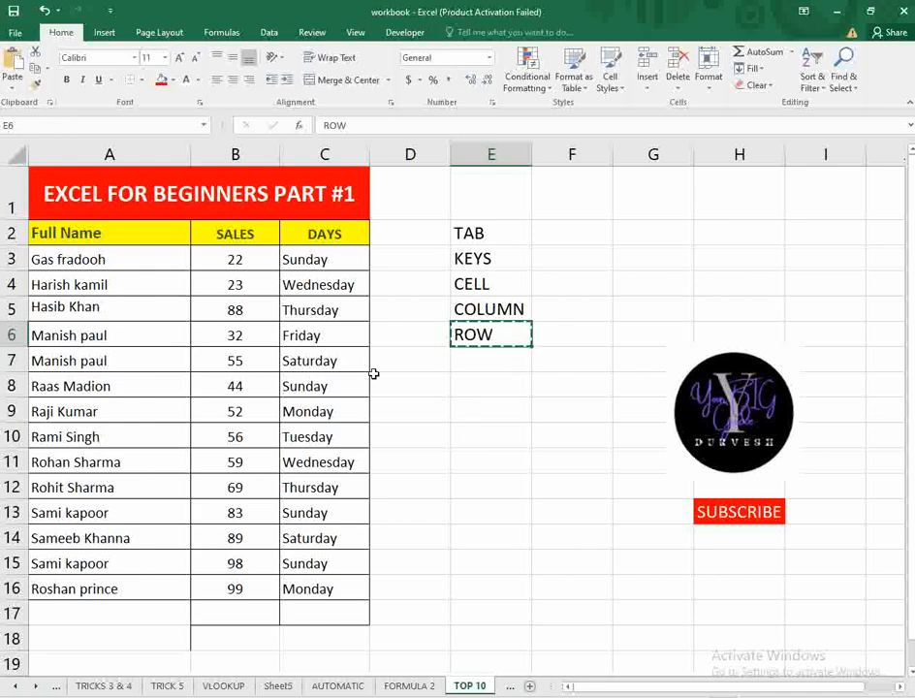
pyautogui.click(472, 408)
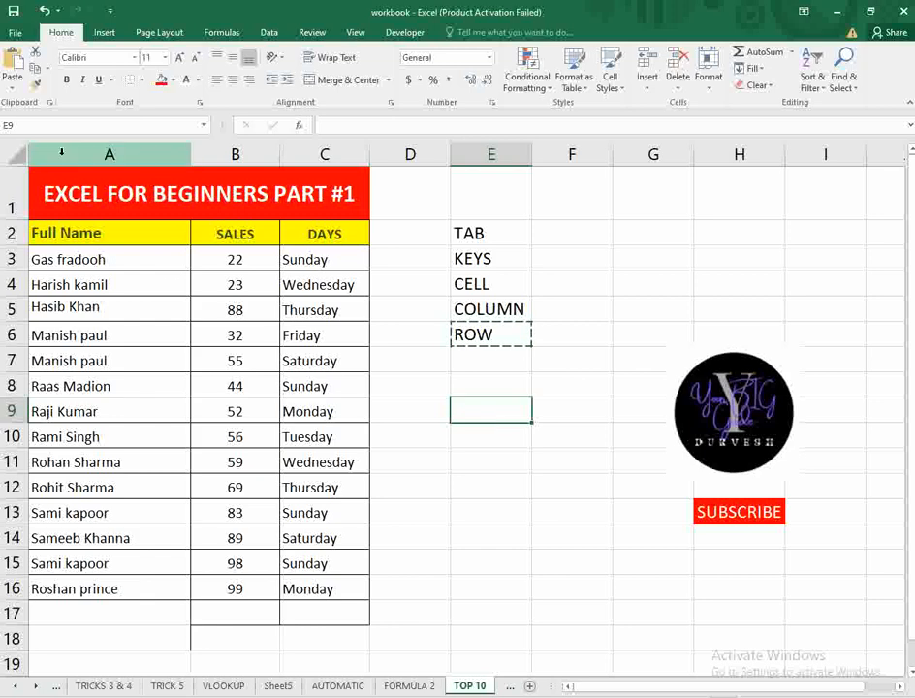
pyautogui.click(13, 58)
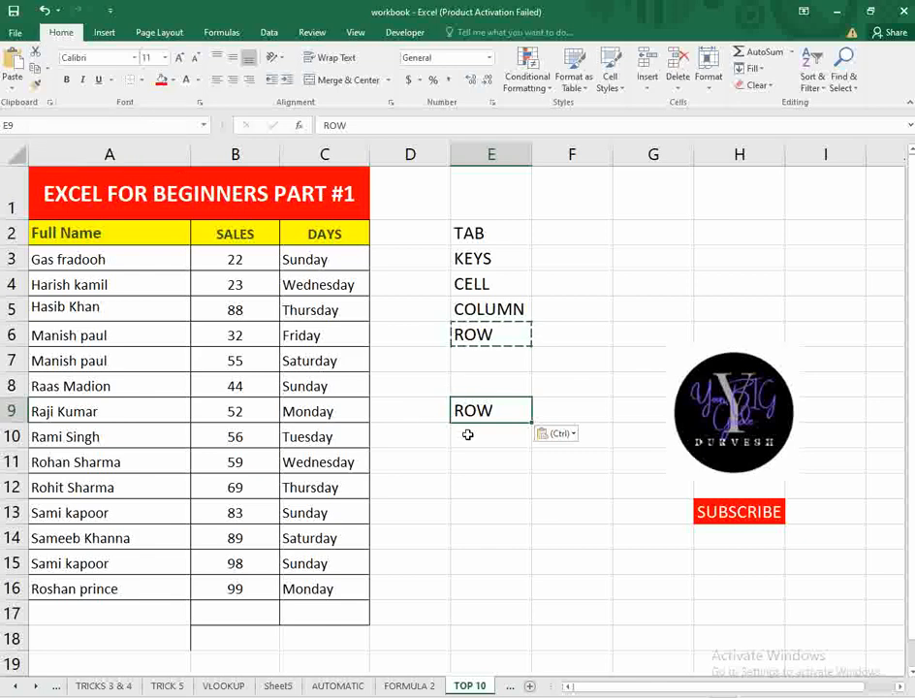
# Step: Cut the ROW entry from cell E9 and paste it into cell E12
pyautogui.hotkey('ctrl', 'x')
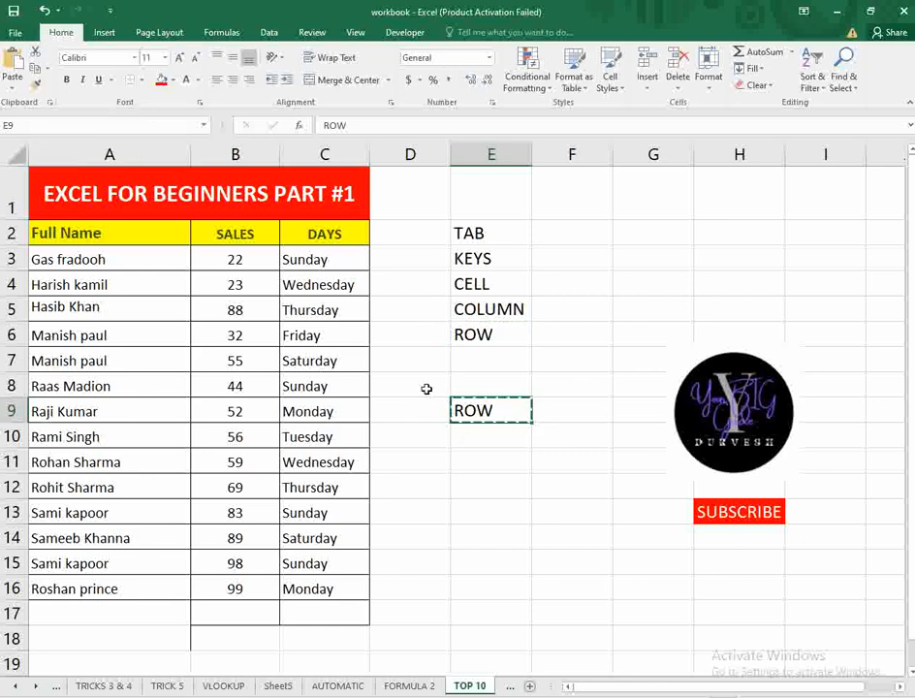
pyautogui.click(479, 482)
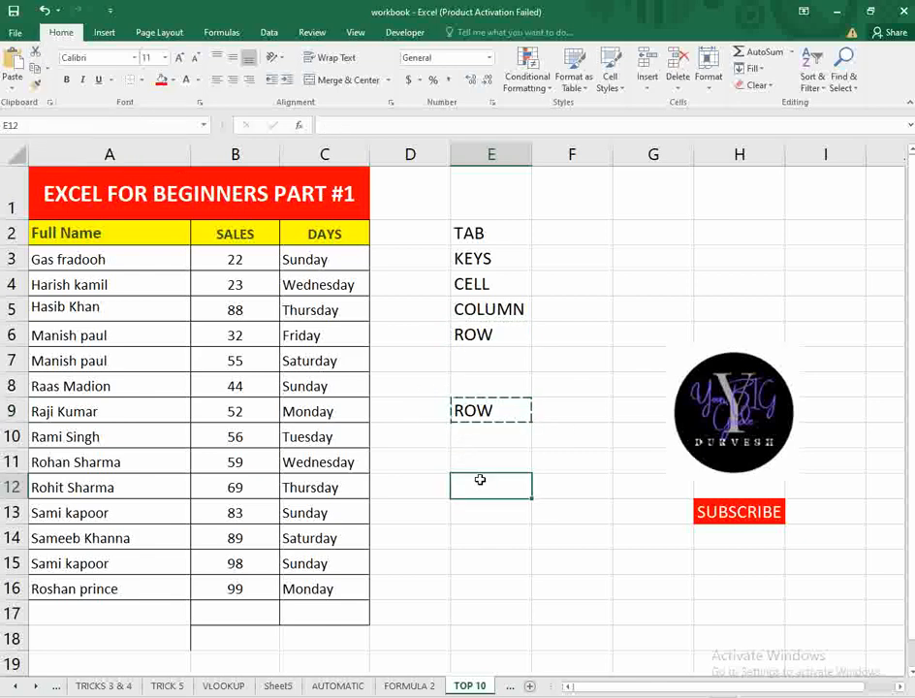
pyautogui.click(11, 58)
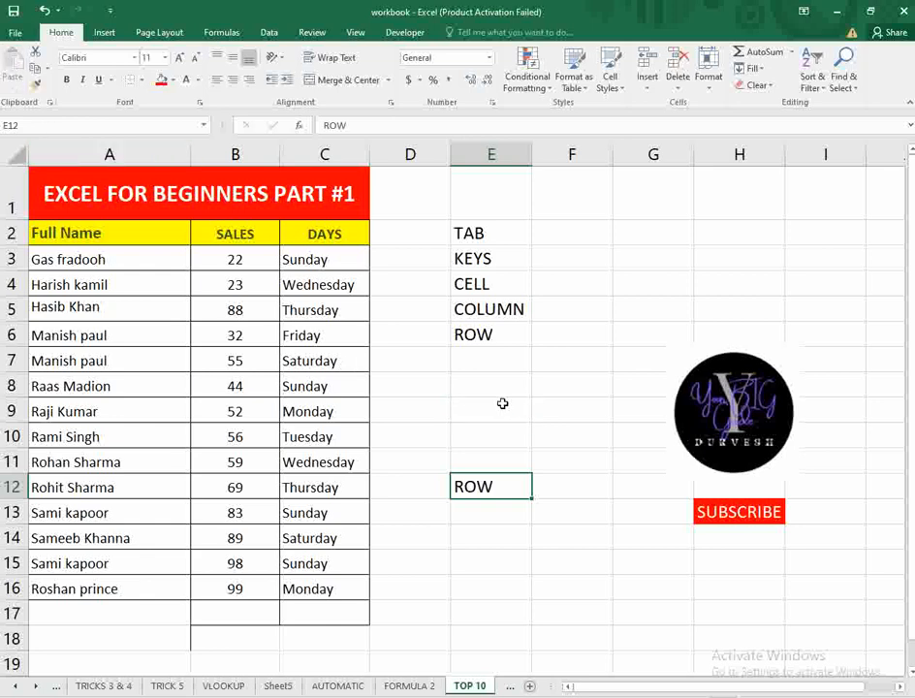
pyautogui.click(494, 403)
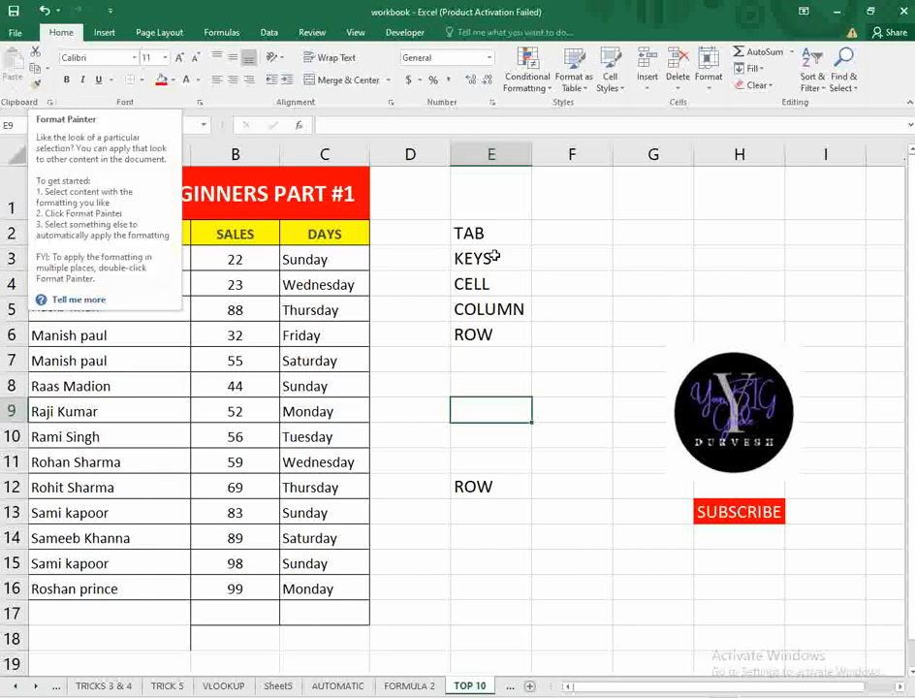
# Step: Apply the formatting of the DAYS header in C2 to the ROW entry in E12 with Format Painter
pyautogui.click(353, 233)
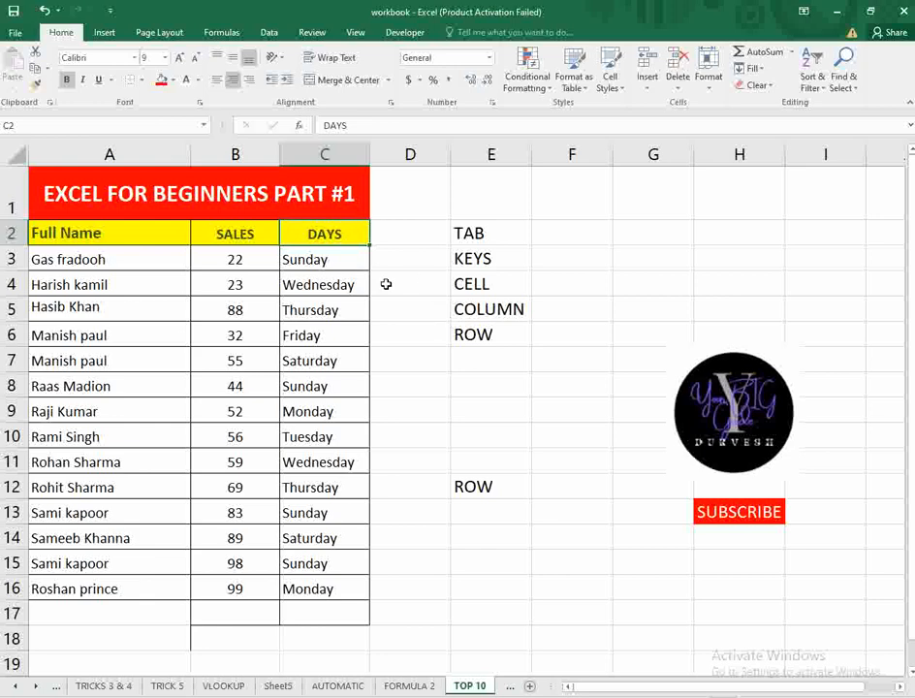
pyautogui.press('Down')
pyautogui.press('Up')
pyautogui.click(479, 496)
pyautogui.click(350, 233)
pyautogui.click(35, 68)
pyautogui.click(479, 485)
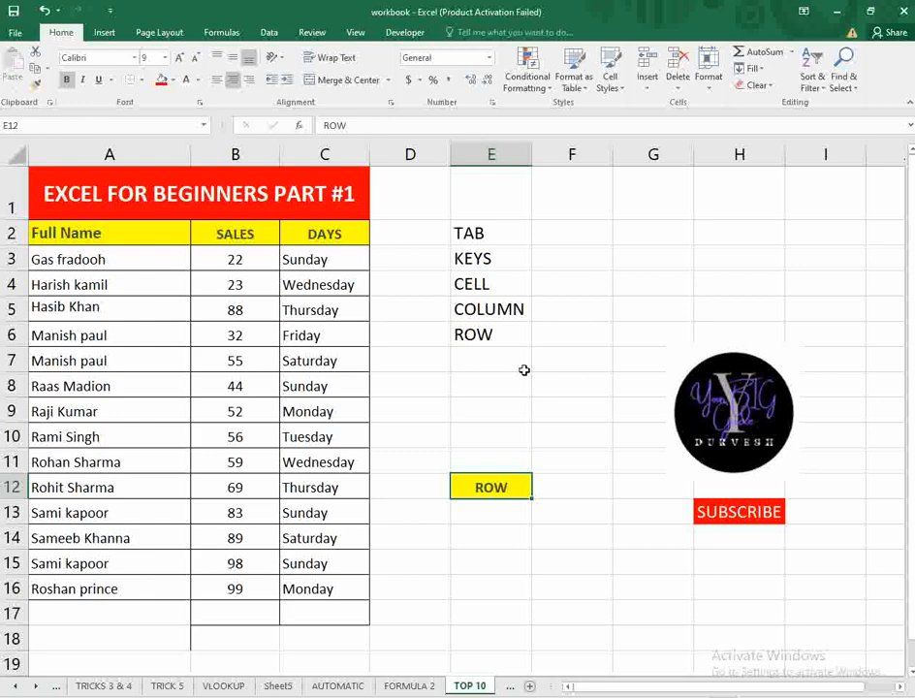
# Step: Show the clipboard contents and copy Wednesday from cell C4 into cell E8
pyautogui.click(50, 101)
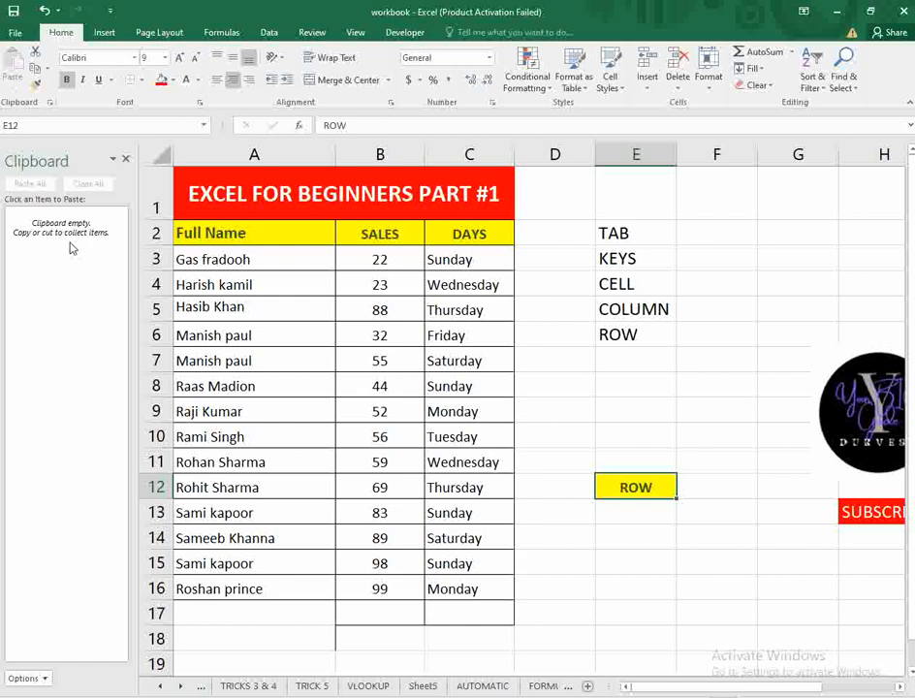
pyautogui.click(479, 282)
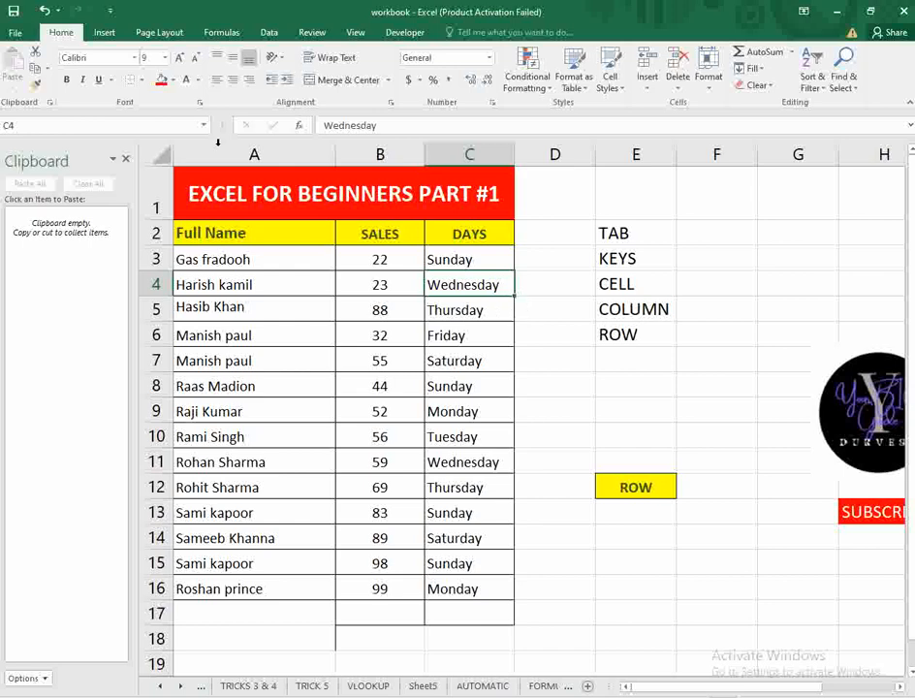
pyautogui.click(36, 69)
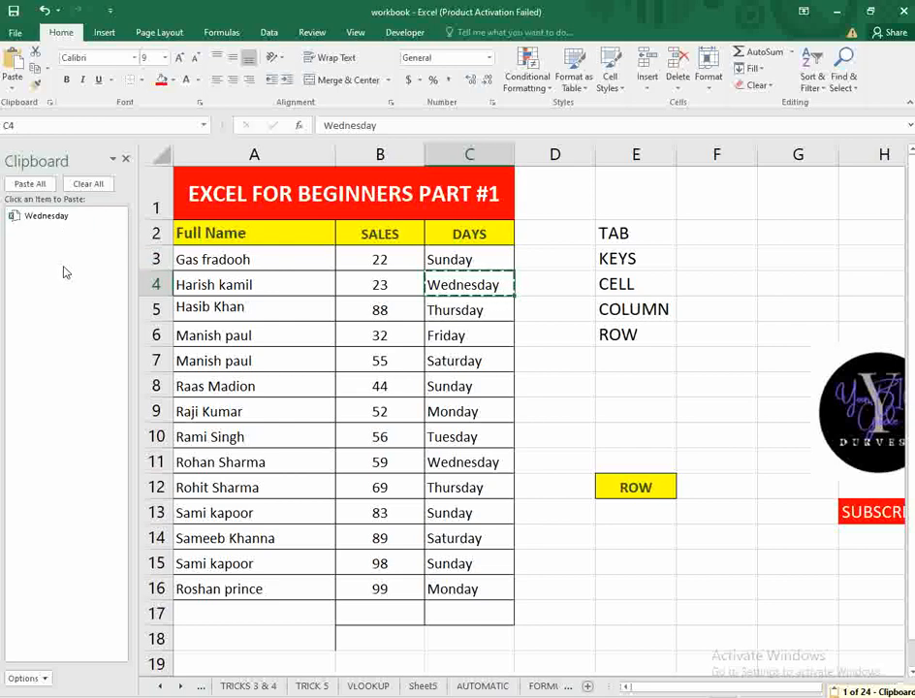
pyautogui.click(636, 388)
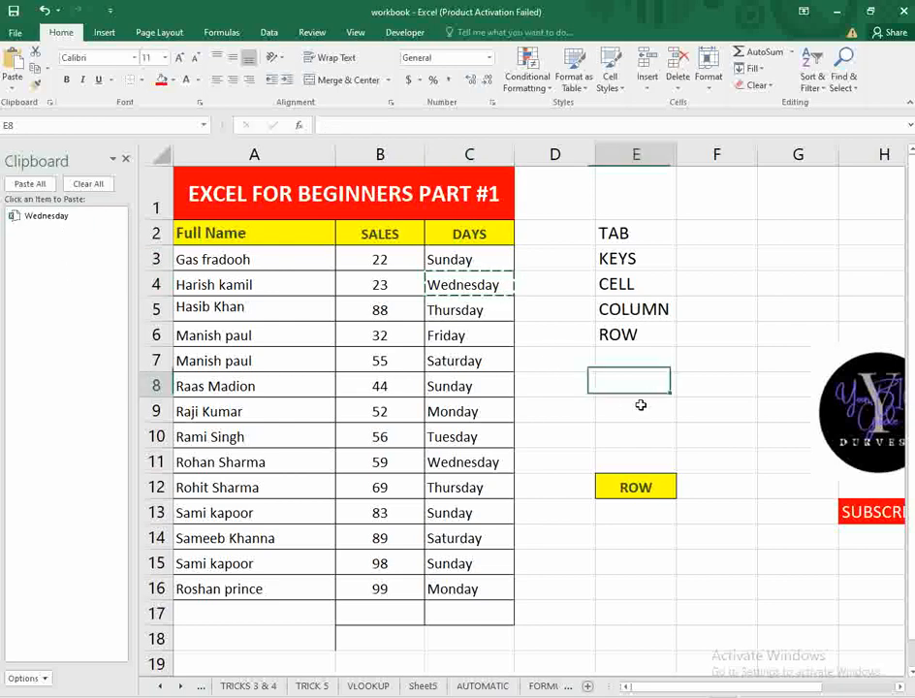
pyautogui.click(18, 62)
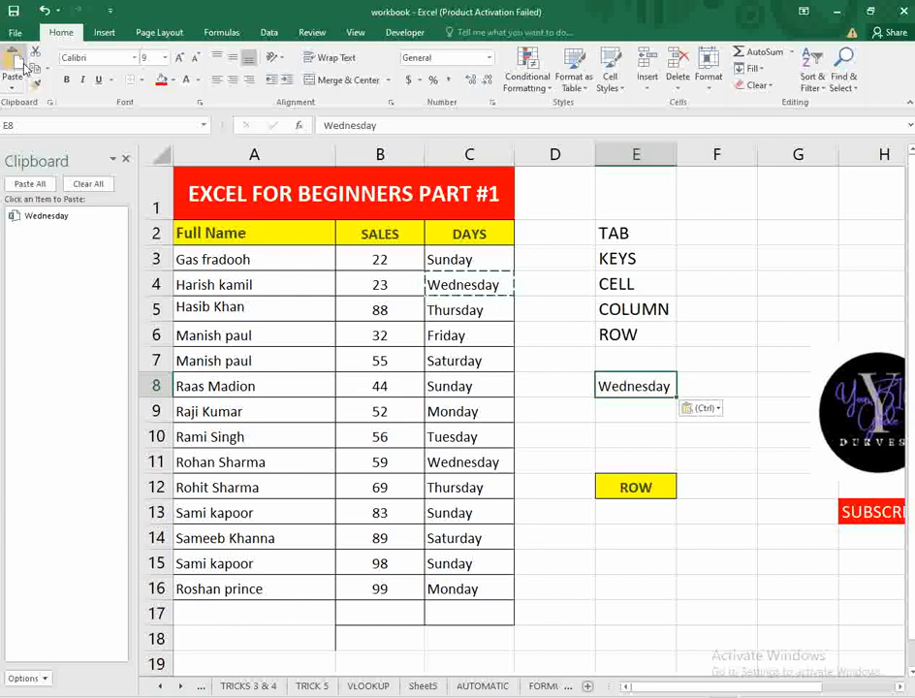
# Step: Paste the collected Wednesday item from the clipboard history into cell E15 and close the history
pyautogui.click(631, 562)
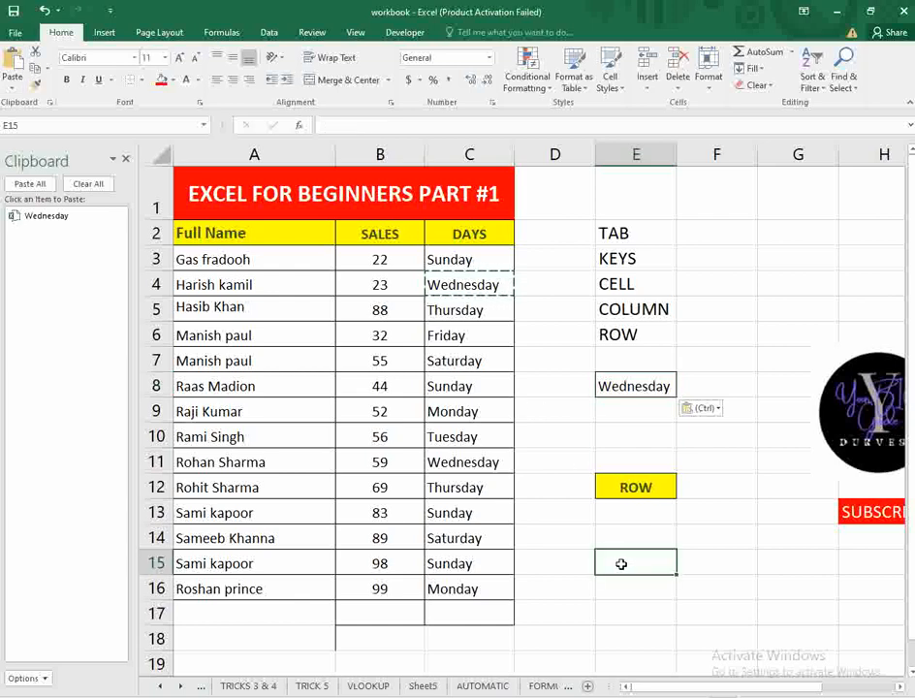
pyautogui.click(26, 219)
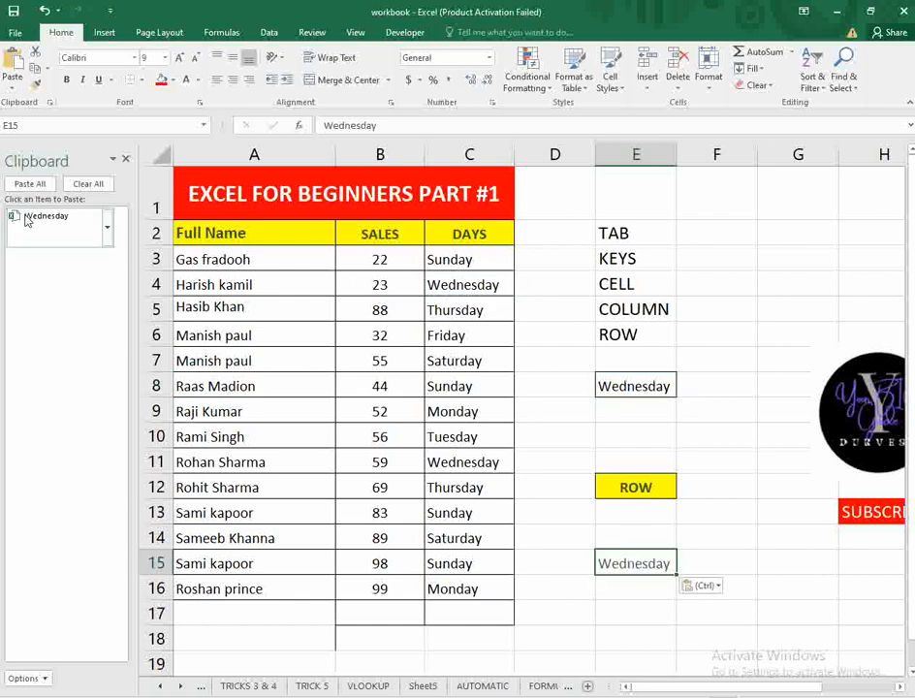
pyautogui.click(126, 159)
pyautogui.click(571, 442)
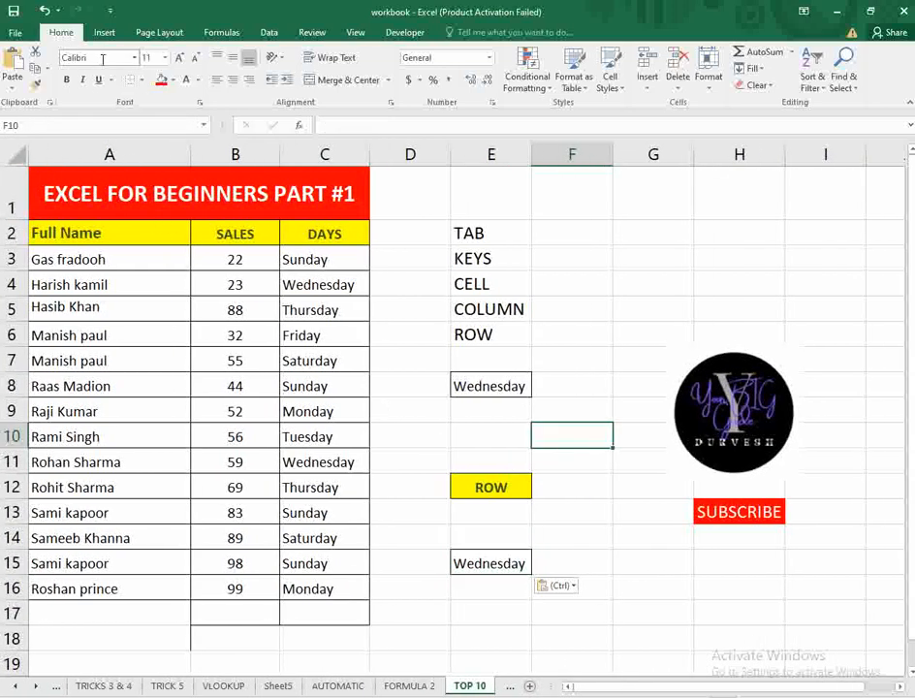
# Step: Change the font of the full names in A3:A15 to Britannic Bold
pyautogui.click(83, 250)
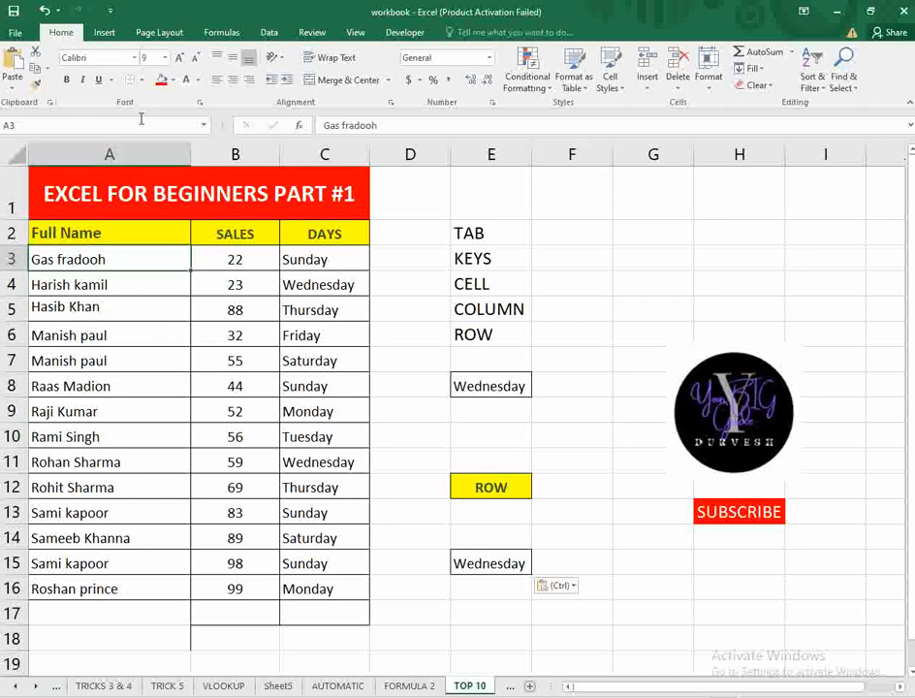
pyautogui.moveTo(86, 256); pyautogui.dragTo(97, 563)
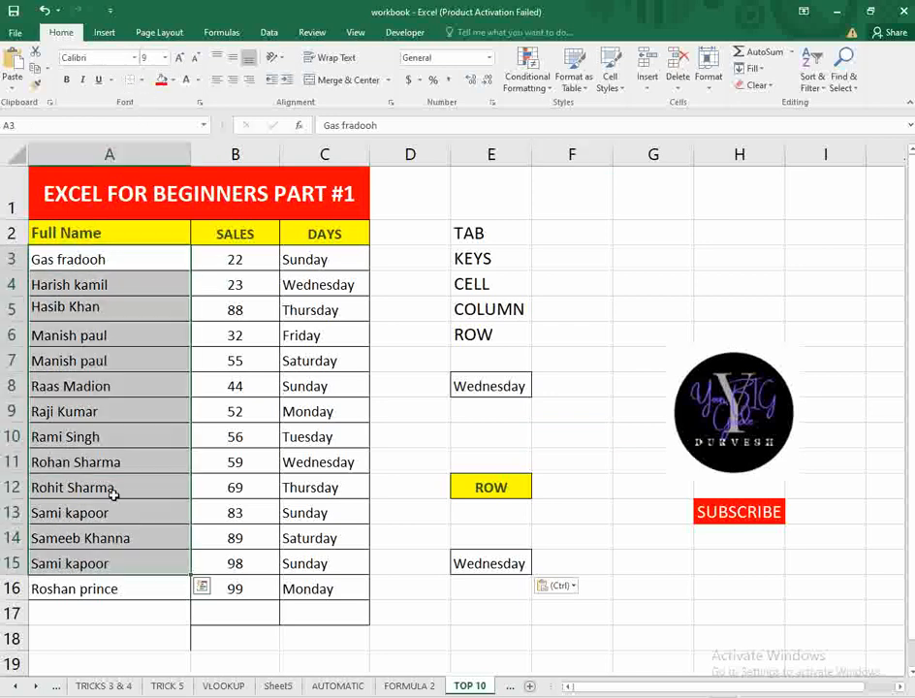
pyautogui.click(135, 59)
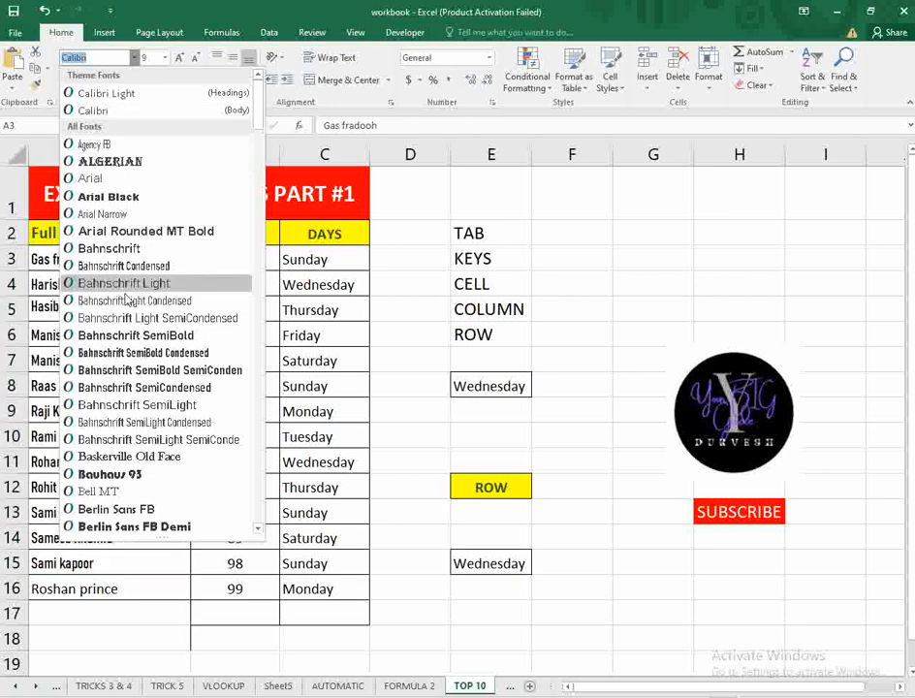
pyautogui.scroll(-10, 147, 356)
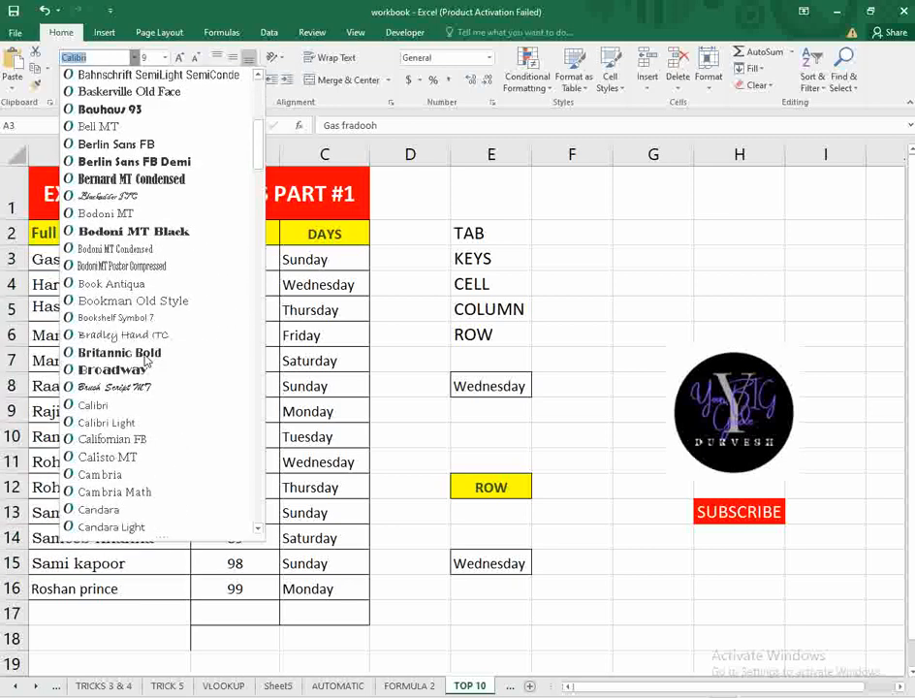
pyautogui.click(107, 249)
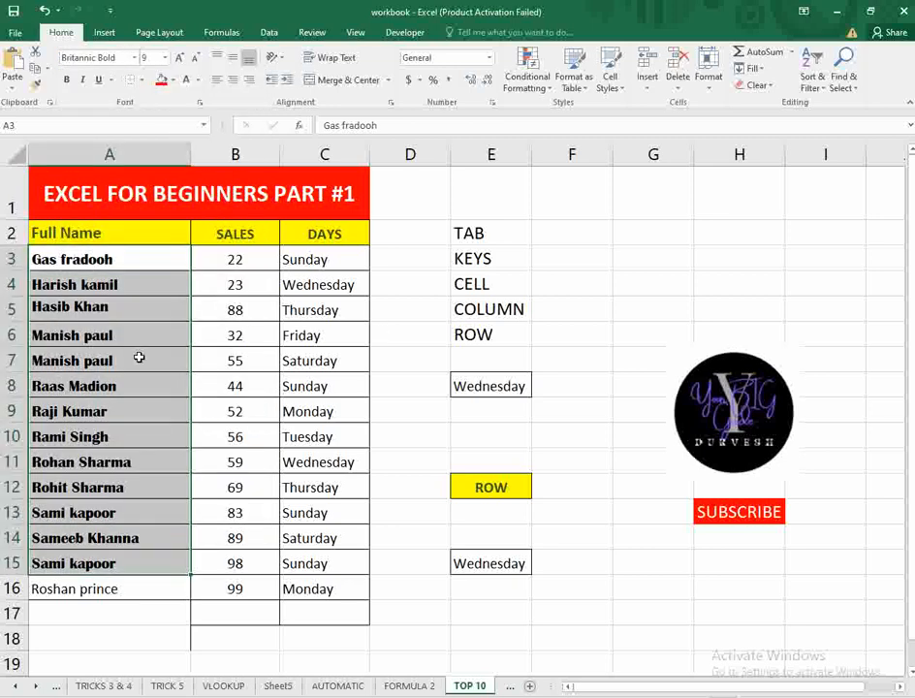
# Step: Set the font size of the names in A3:A15 to 12 and make them bold
pyautogui.click(166, 60)
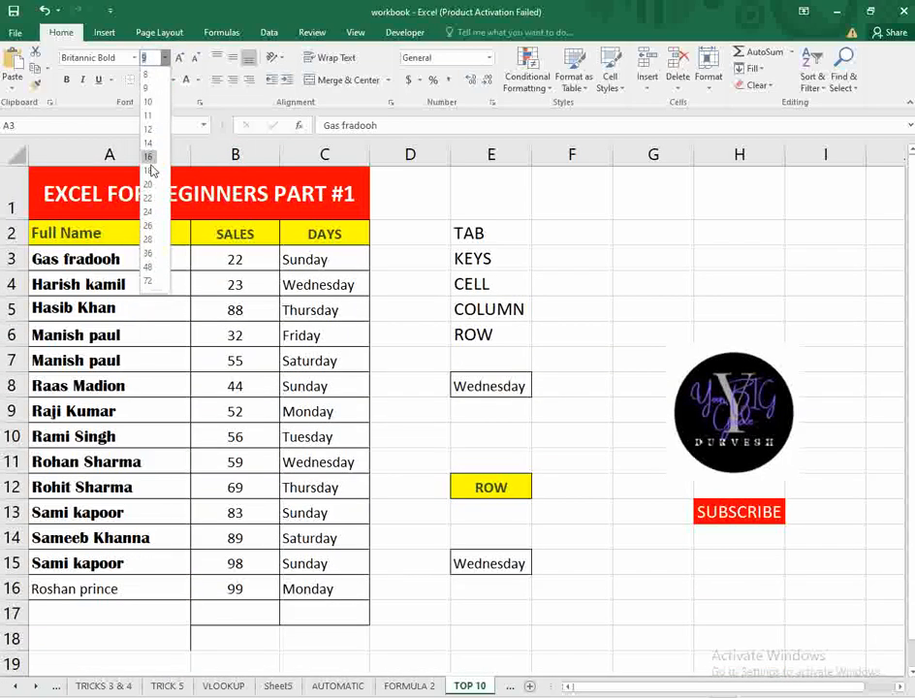
pyautogui.click(150, 129)
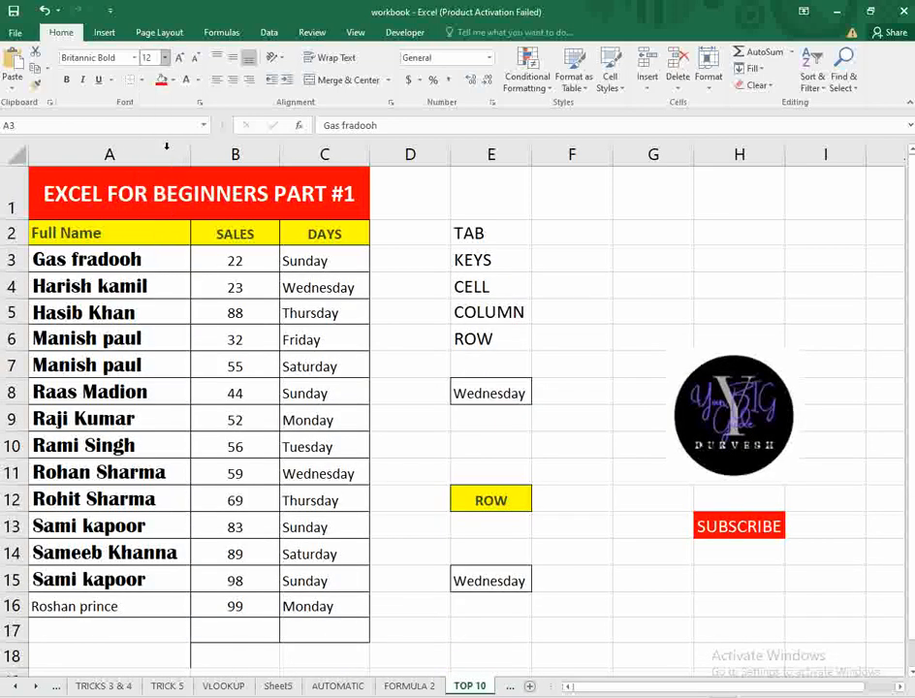
pyautogui.click(68, 80)
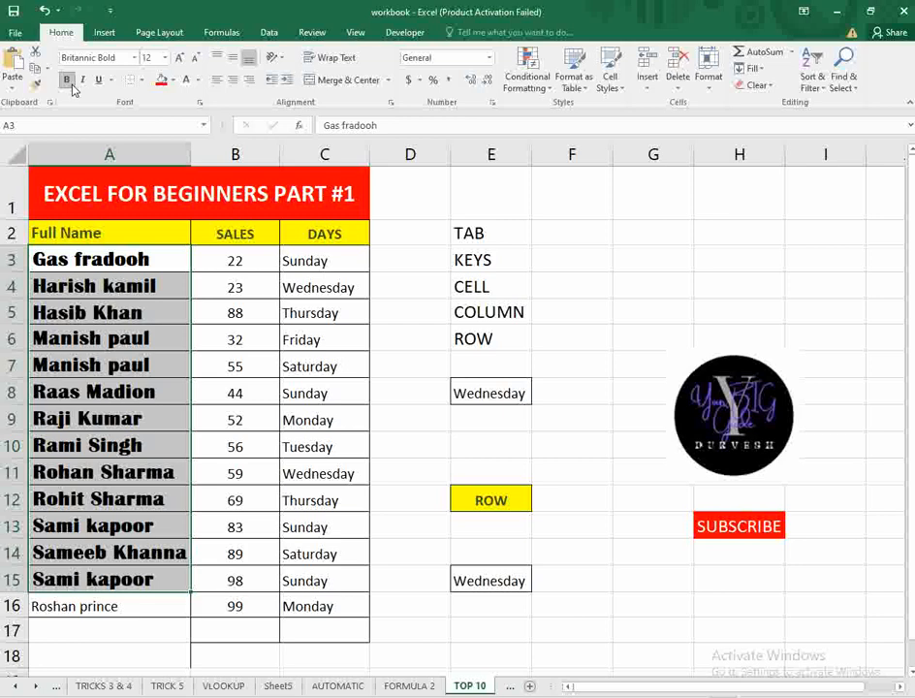
# Step: Make all table data in A3:C16 bold, italic and underlined
pyautogui.click(170, 342)
pyautogui.moveTo(76, 259); pyautogui.dragTo(355, 609)
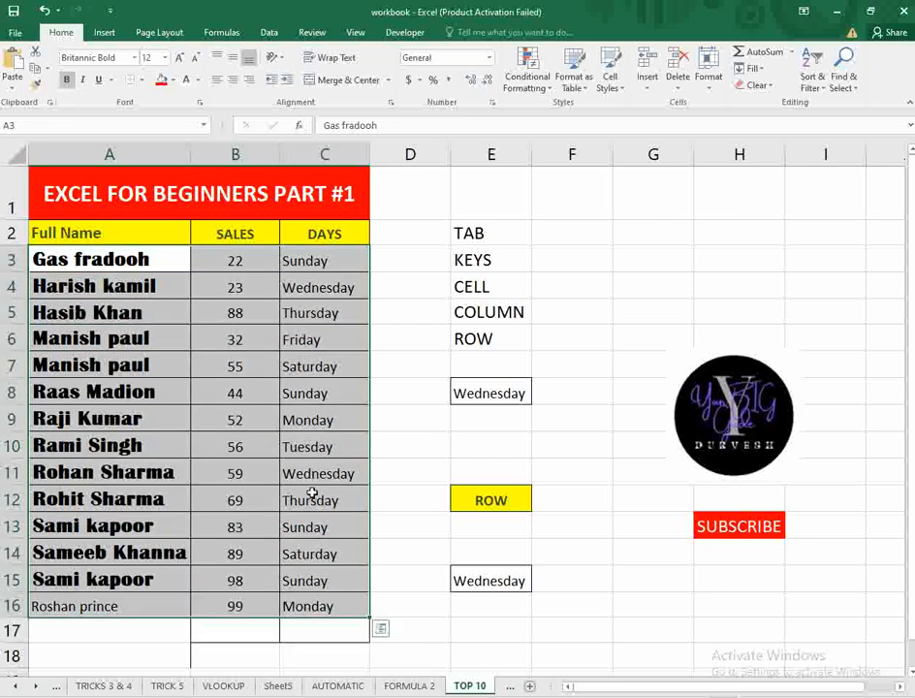
pyautogui.click(68, 80)
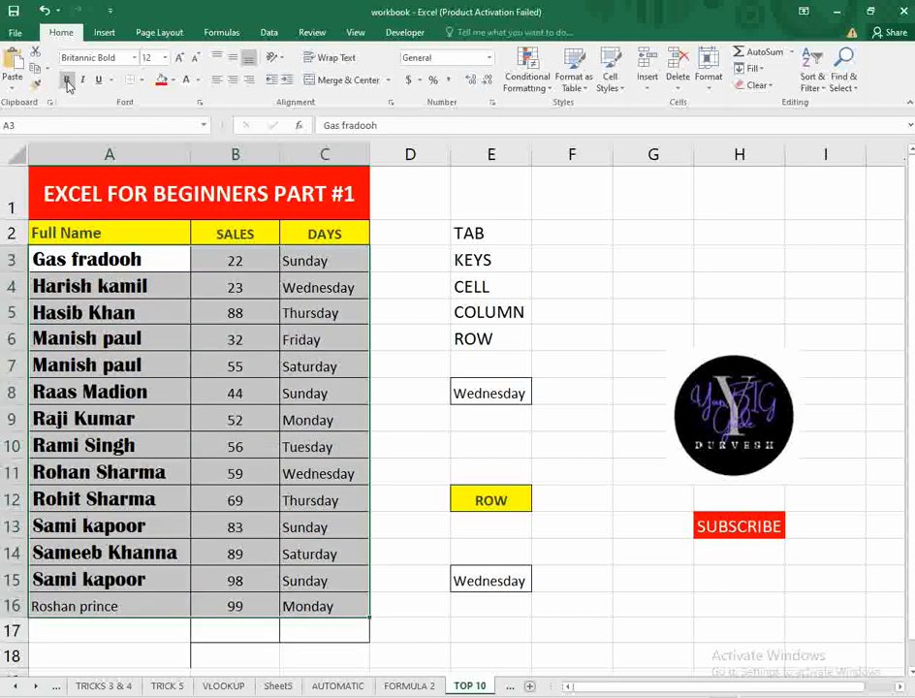
pyautogui.click(68, 80)
pyautogui.click(84, 80)
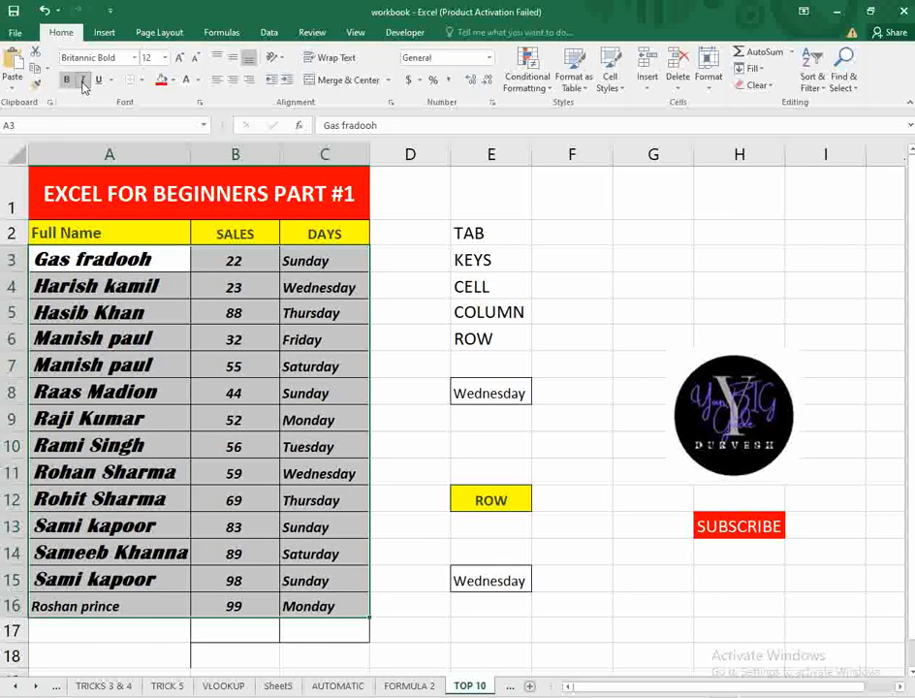
pyautogui.click(84, 81)
pyautogui.click(83, 81)
pyautogui.click(100, 82)
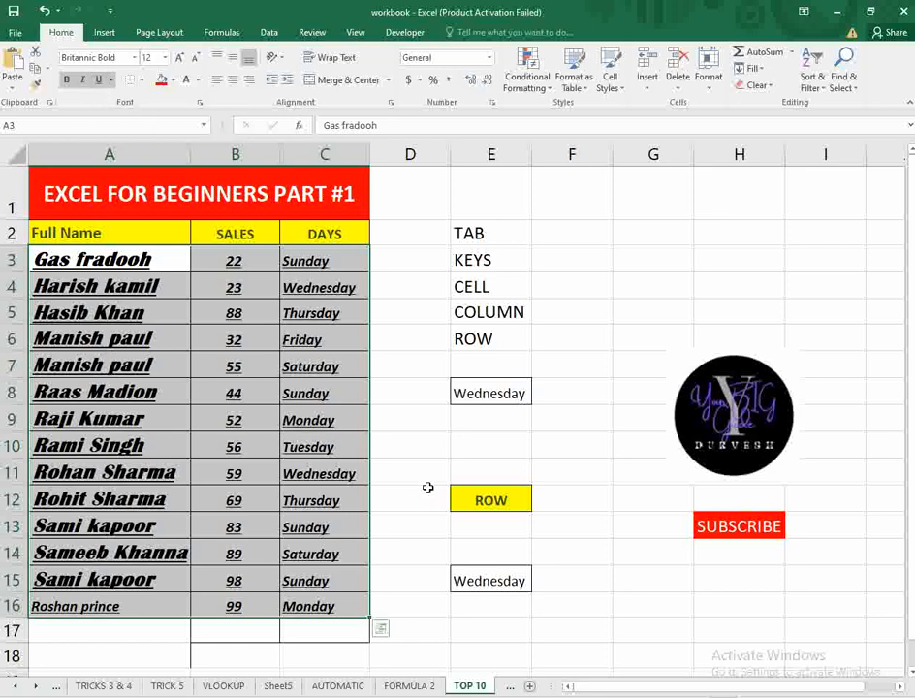
pyautogui.click(410, 419)
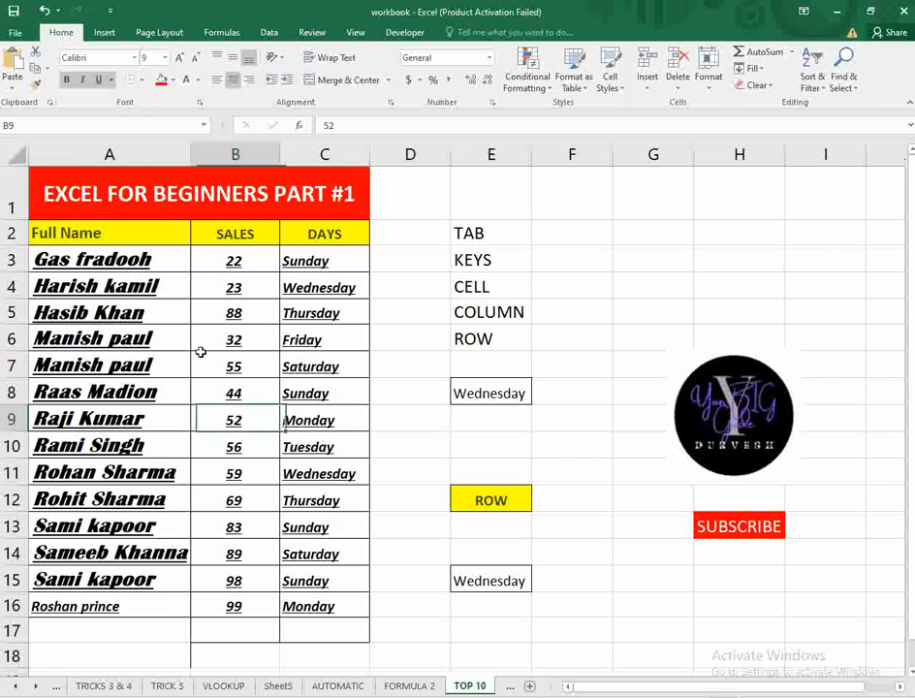
# Step: Apply all borders and a thick outside border to the table range A2:C17
pyautogui.moveTo(60, 233); pyautogui.dragTo(338, 632)
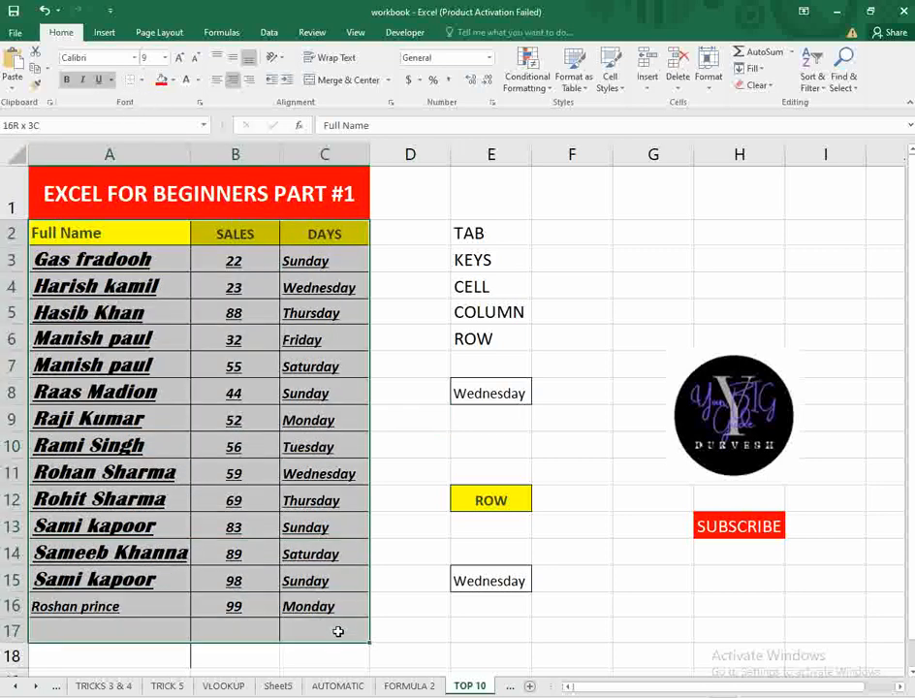
pyautogui.click(141, 80)
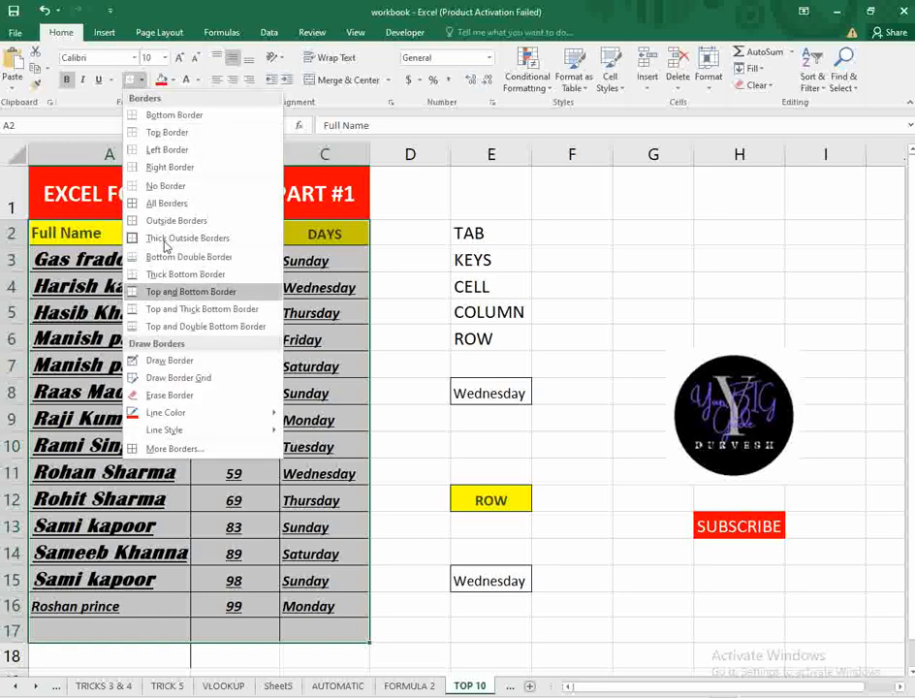
pyautogui.click(172, 203)
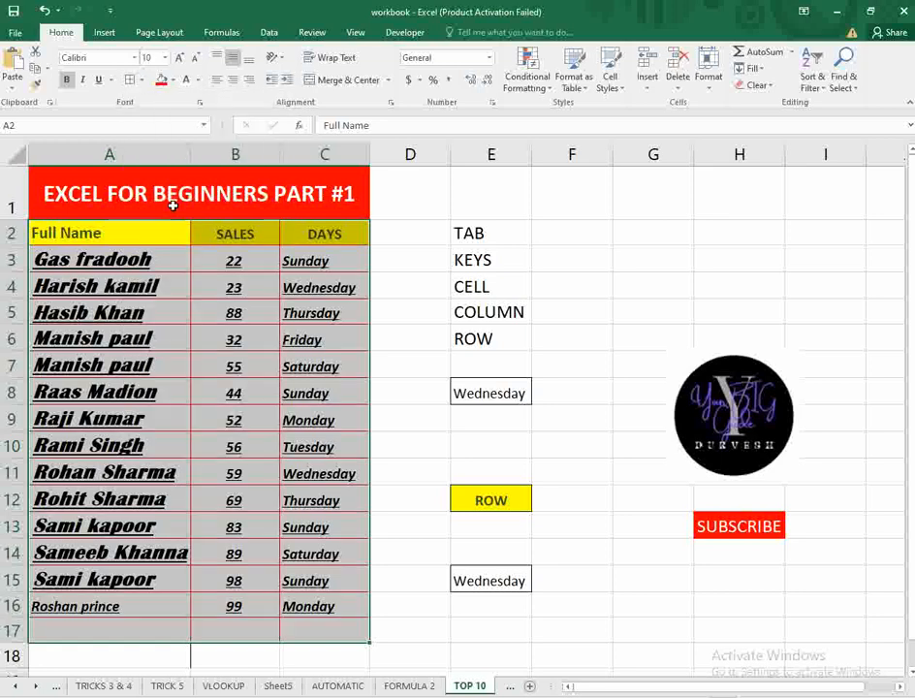
pyautogui.click(142, 80)
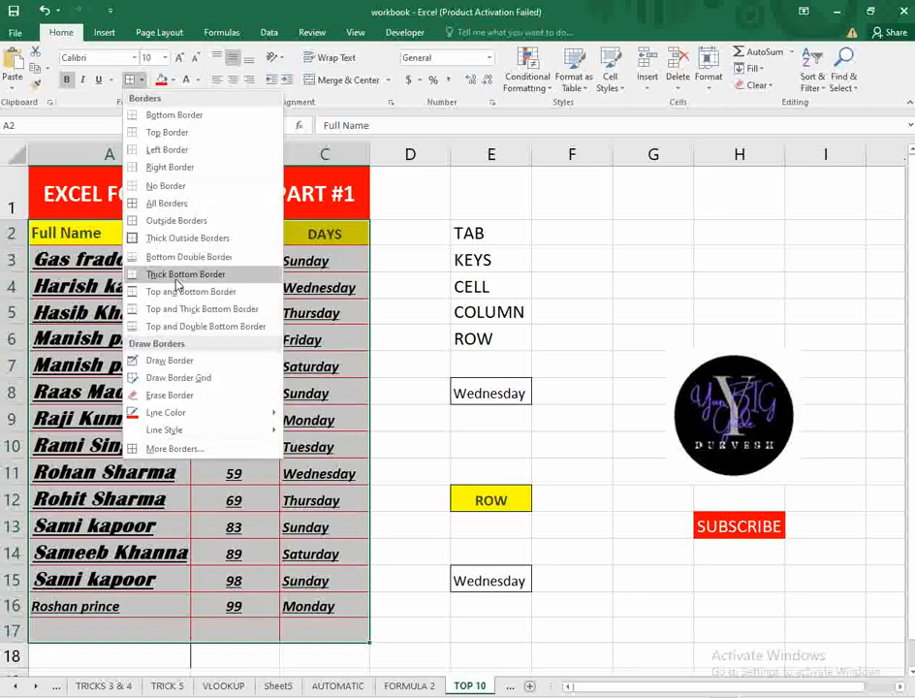
pyautogui.click(184, 238)
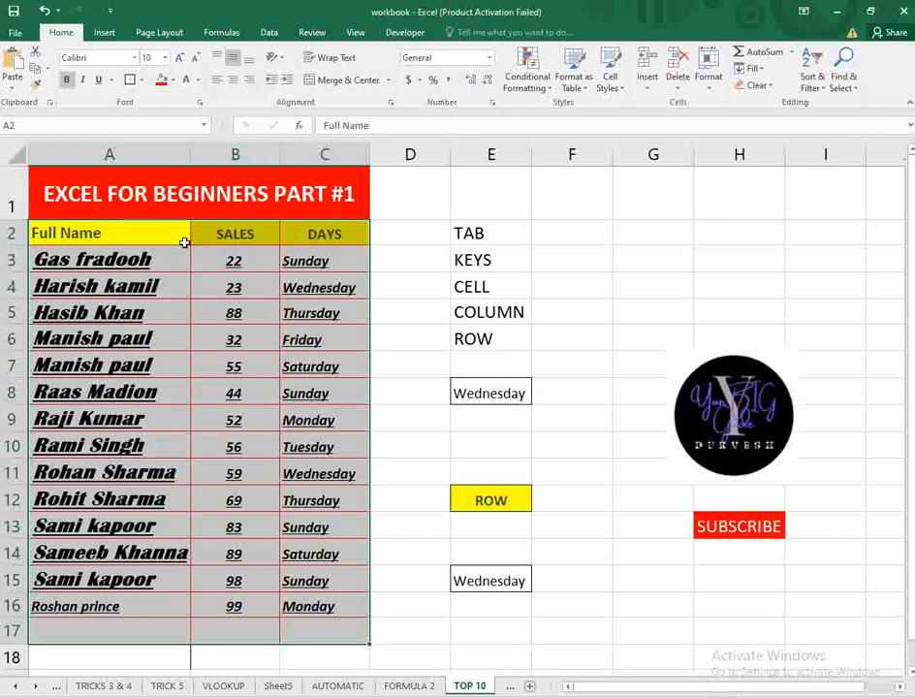
pyautogui.click(407, 462)
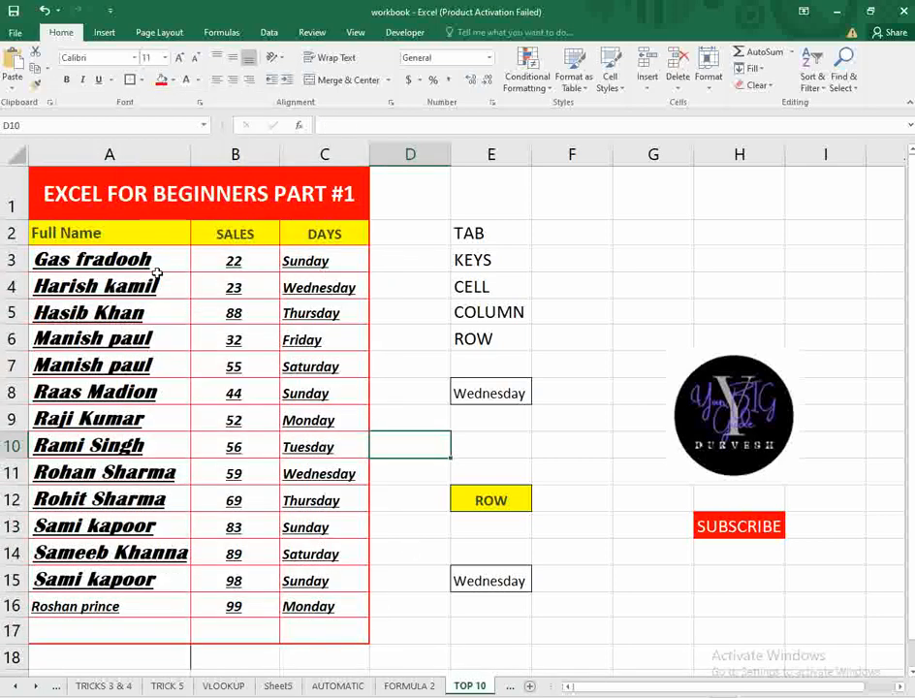
# Step: Set the border line colour to Automatic and redraw the borders of A3:C17 in black
pyautogui.moveTo(150, 264); pyautogui.dragTo(351, 630)
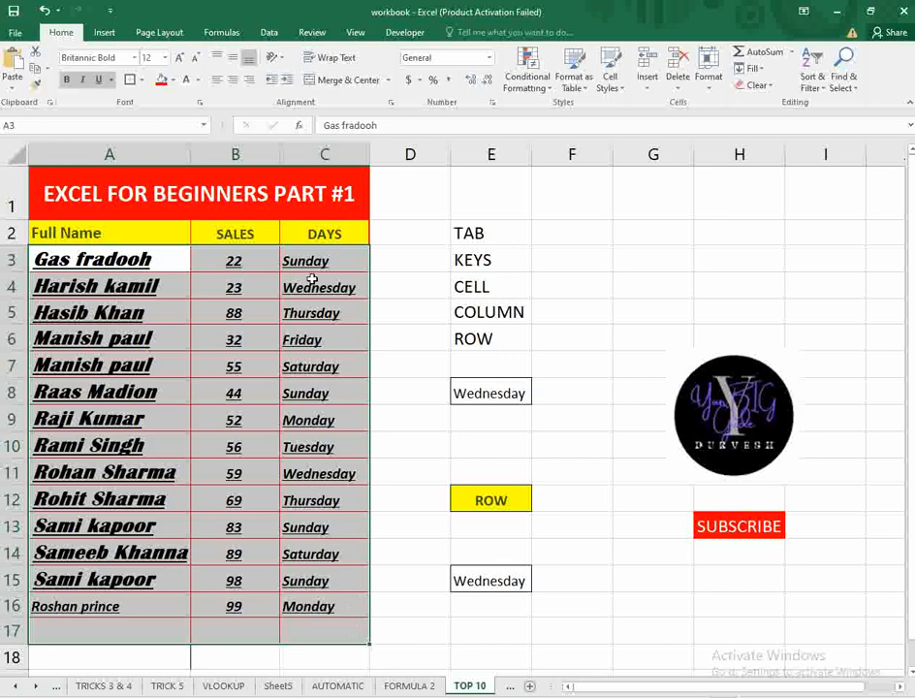
pyautogui.click(141, 79)
pyautogui.moveTo(165, 417)
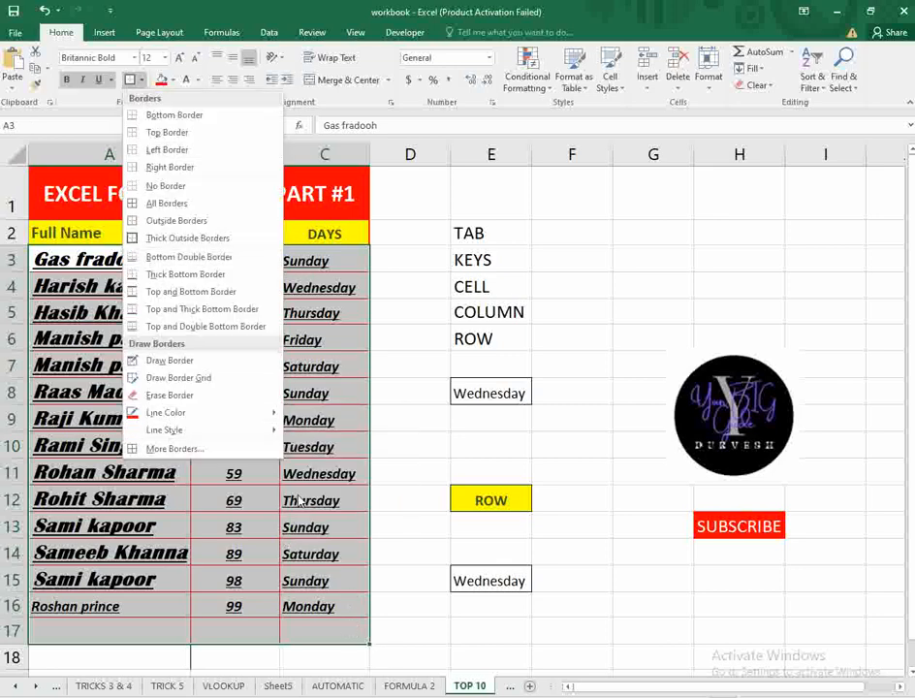
pyautogui.click(302, 414)
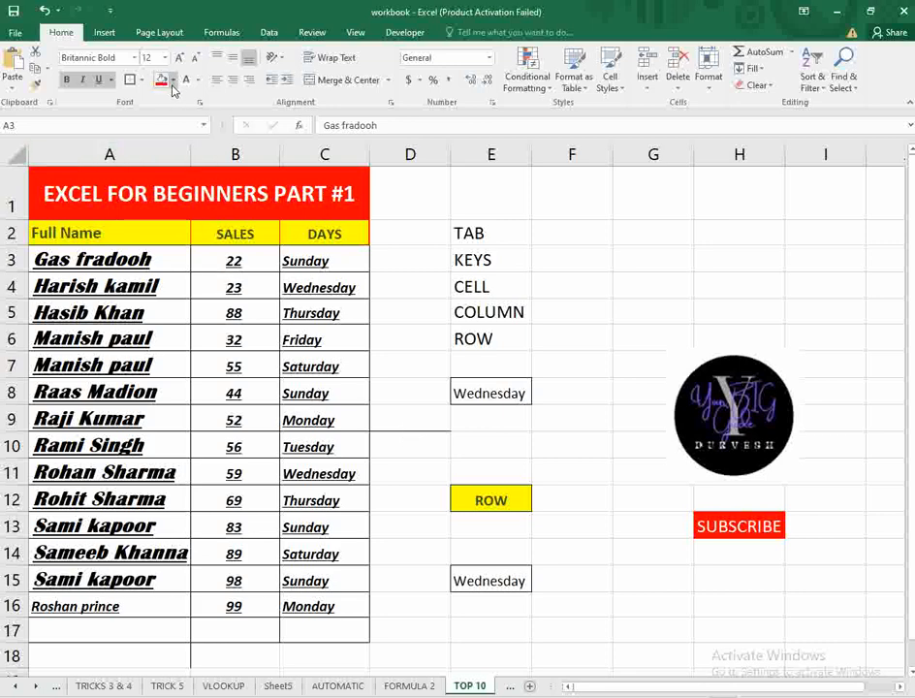
# Step: Draw black border lines beneath the cells E2:E6 with the border grid pen
pyautogui.click(141, 79)
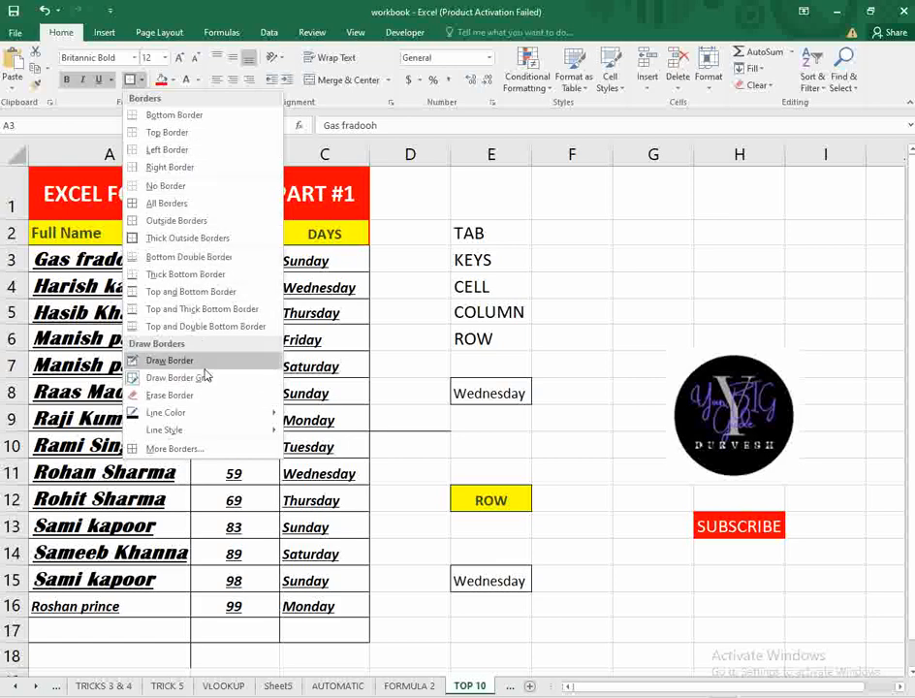
pyautogui.moveTo(240, 412)
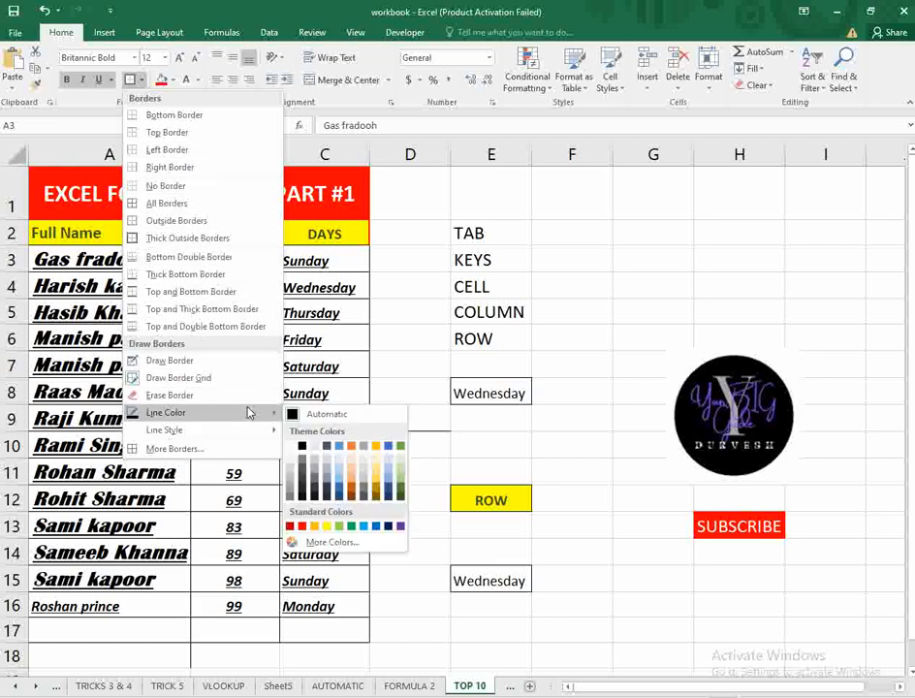
pyautogui.click(386, 281)
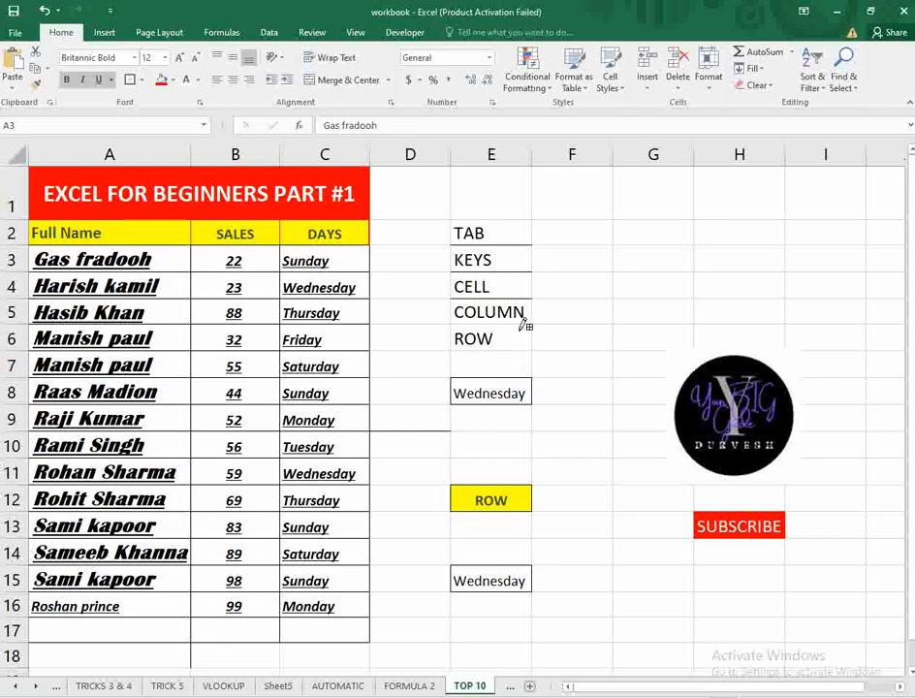
pyautogui.click(140, 80)
pyautogui.moveTo(161, 418)
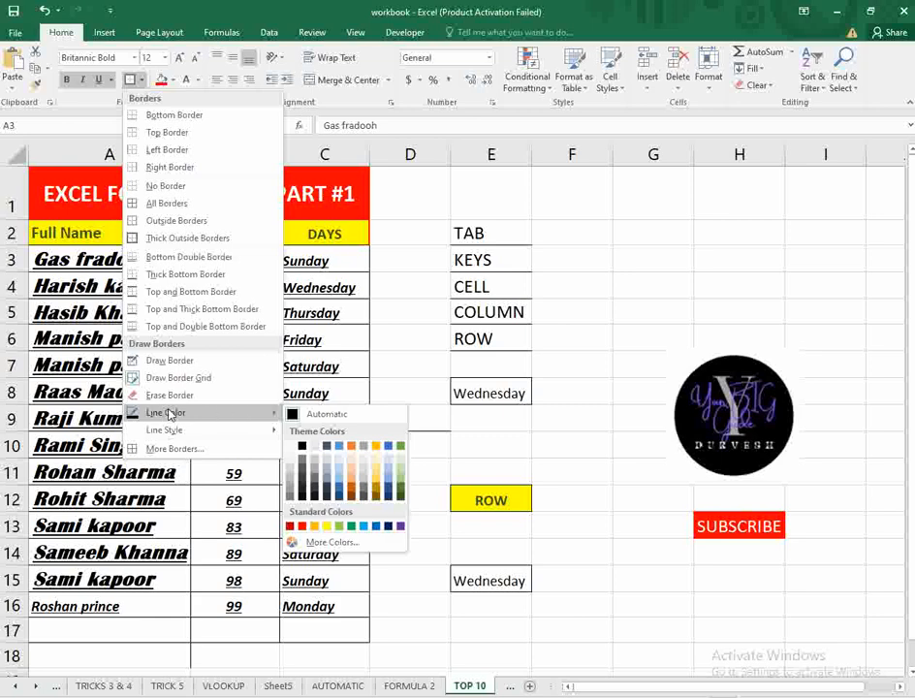
pyautogui.click(424, 234)
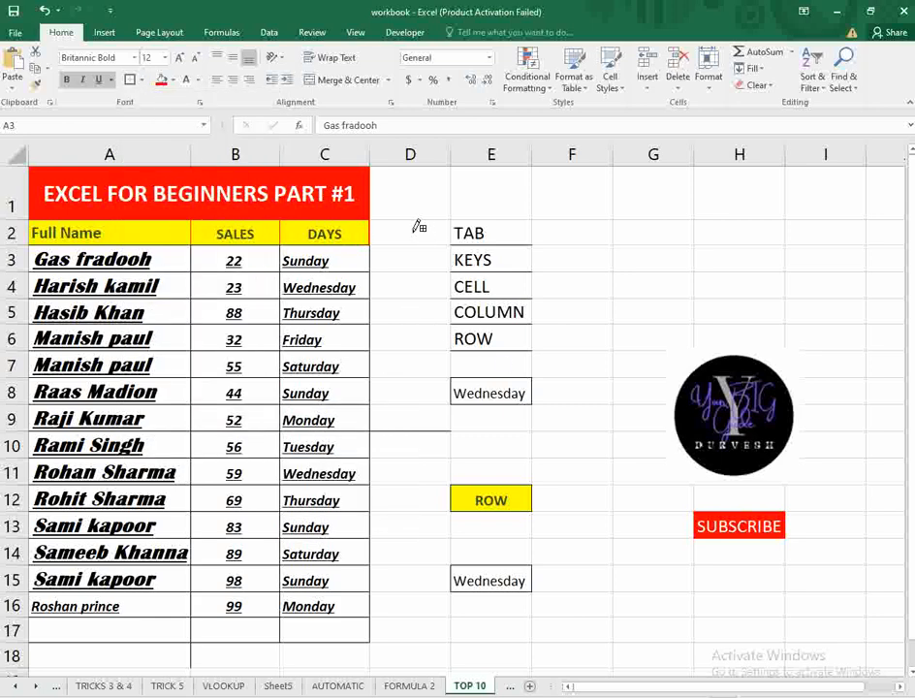
# Step: Remove all borders from the table cells A3:C17
pyautogui.click(141, 80)
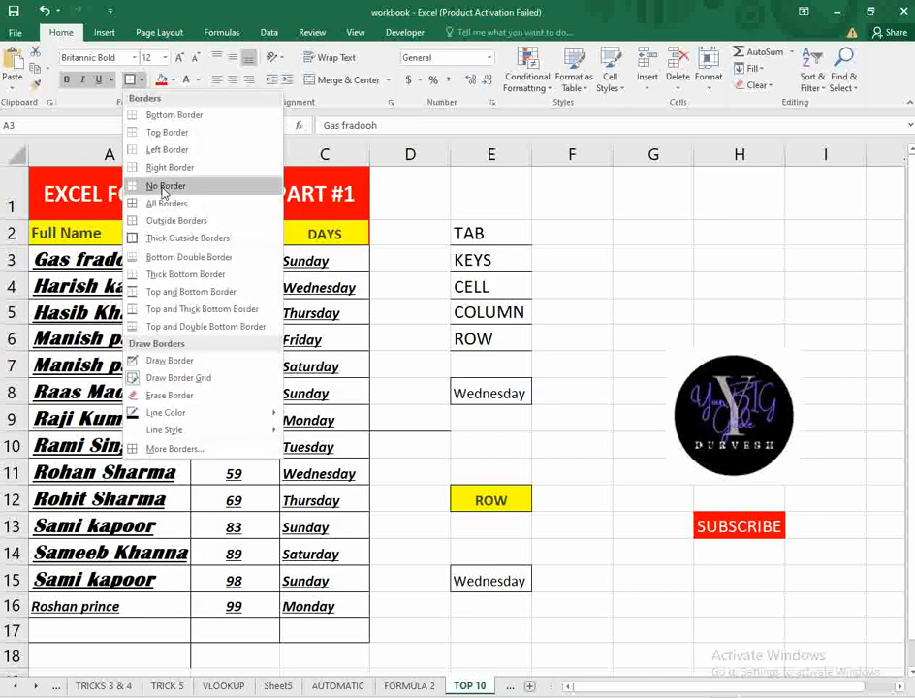
pyautogui.click(165, 187)
pyautogui.click(415, 319)
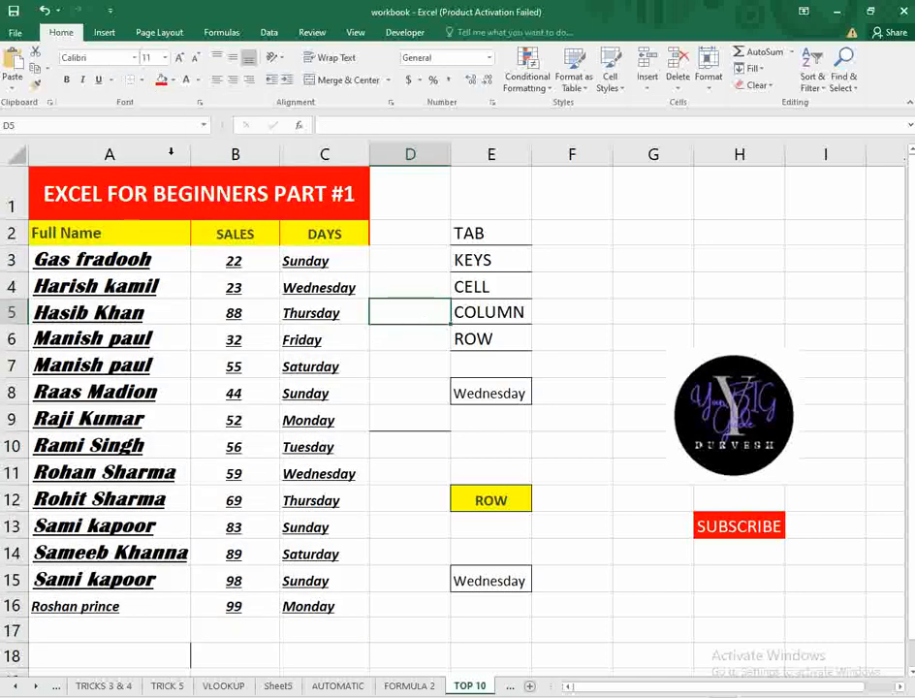
# Step: Apply all borders to the table range A2:C16, including the header row
pyautogui.moveTo(93, 235); pyautogui.dragTo(317, 604)
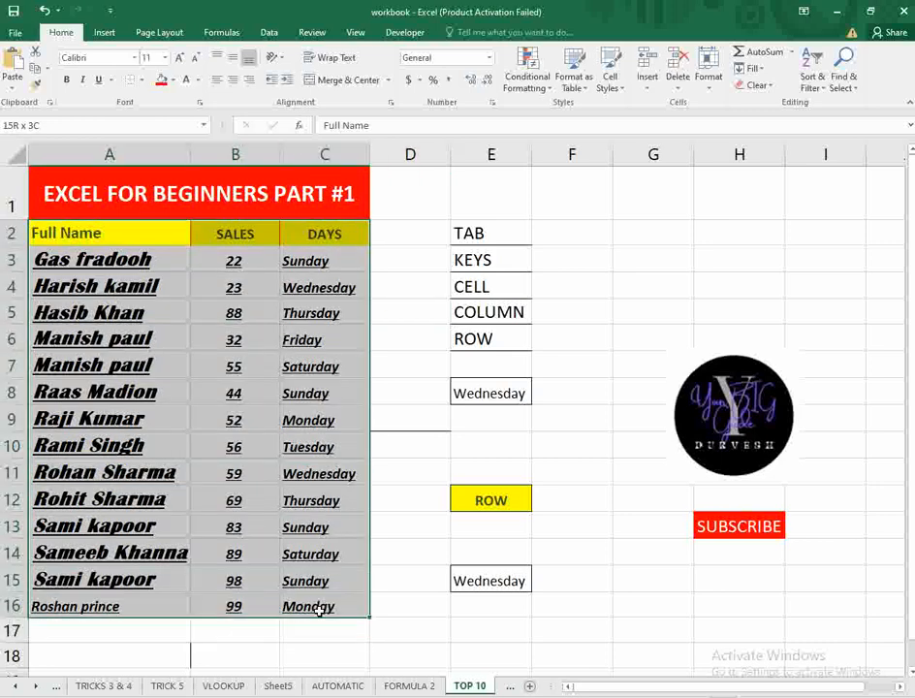
pyautogui.click(139, 79)
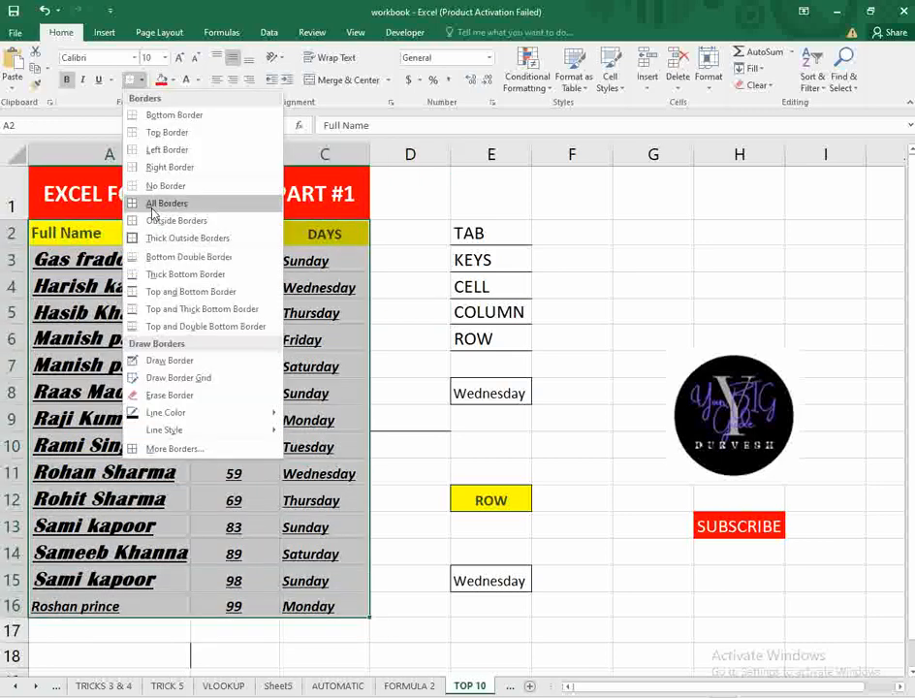
pyautogui.click(146, 203)
pyautogui.click(410, 232)
pyautogui.click(491, 287)
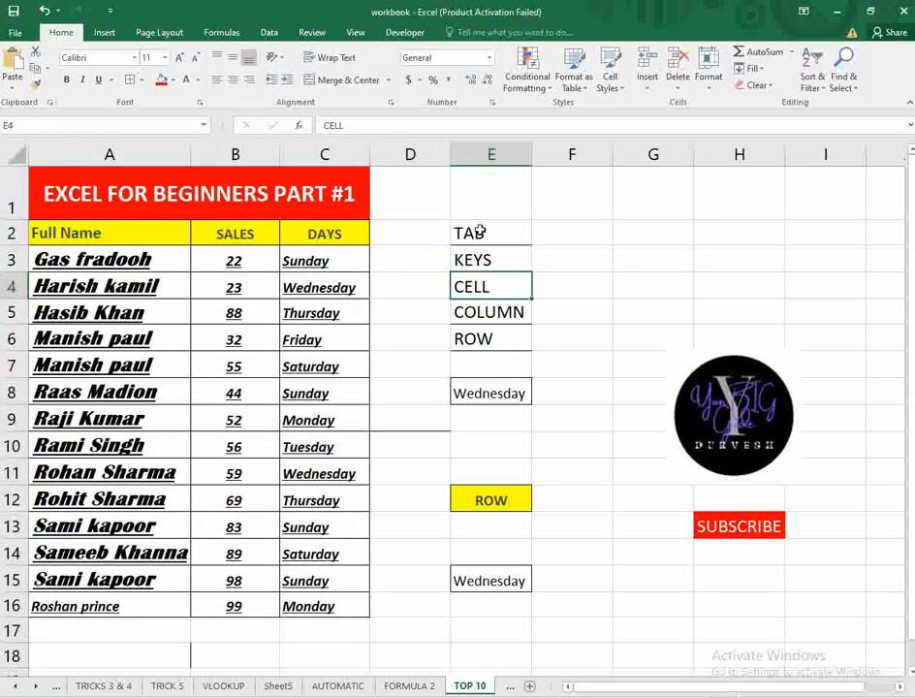
# Step: Fill the term cells E2:E6 with light orange
pyautogui.moveTo(463, 233); pyautogui.dragTo(502, 343)
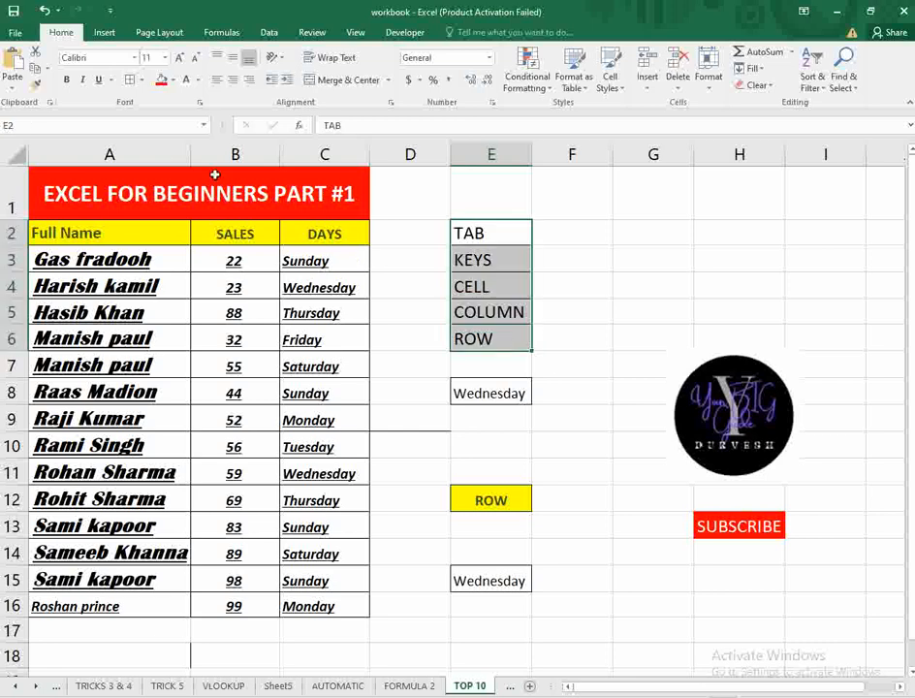
pyautogui.click(172, 80)
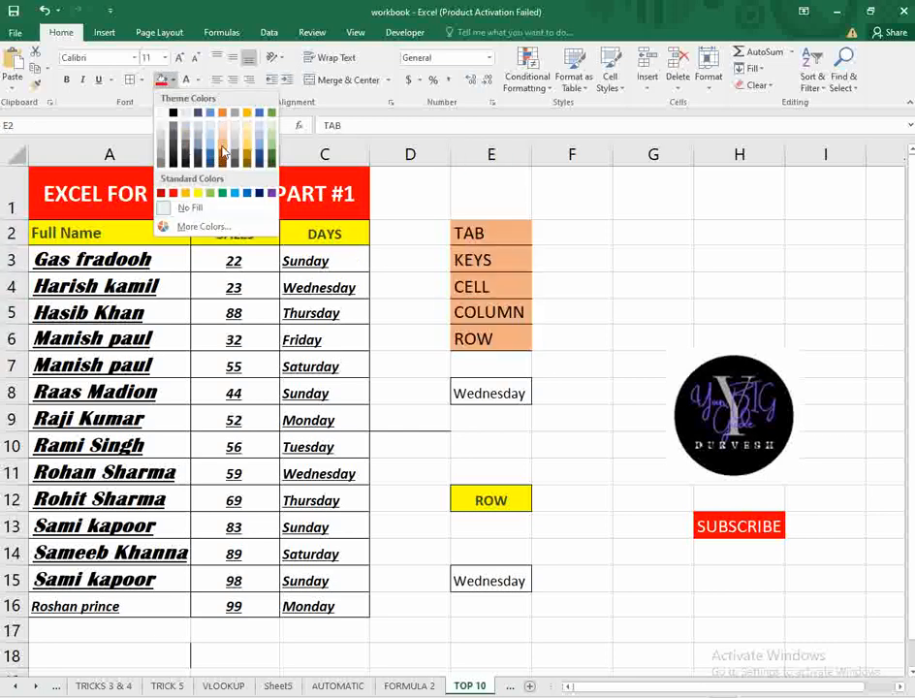
pyautogui.click(222, 153)
pyautogui.click(548, 281)
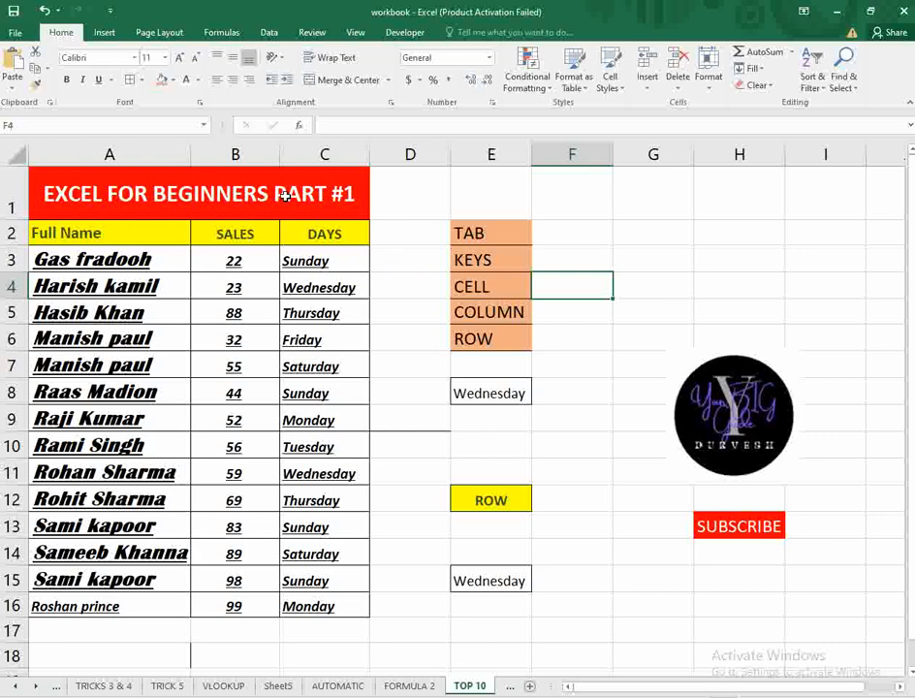
# Step: Change the font colour of the terms in E2:E6 to purple
pyautogui.moveTo(489, 231); pyautogui.dragTo(494, 340)
pyautogui.click(185, 80)
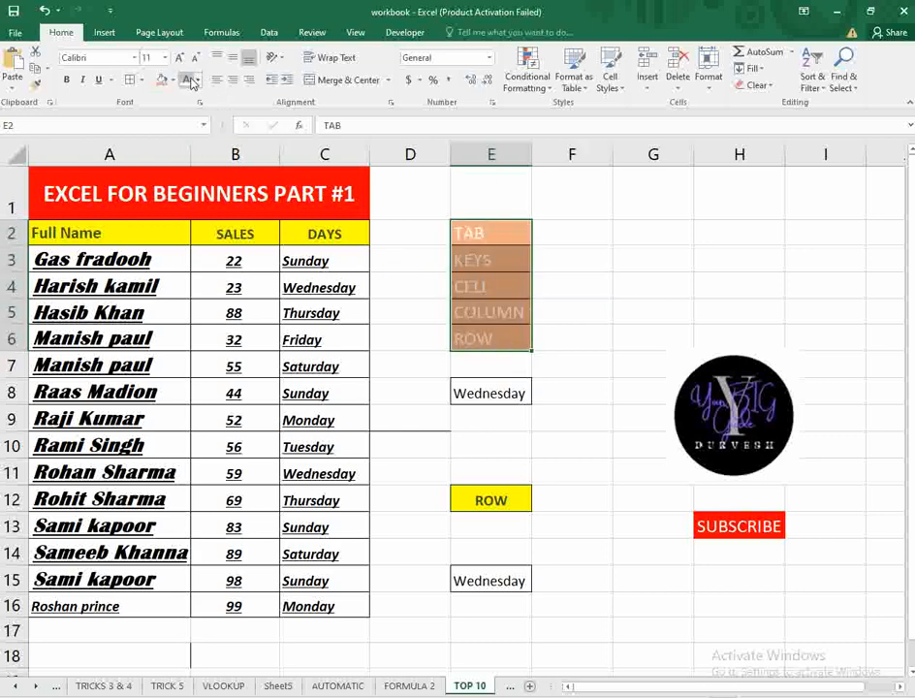
pyautogui.click(198, 79)
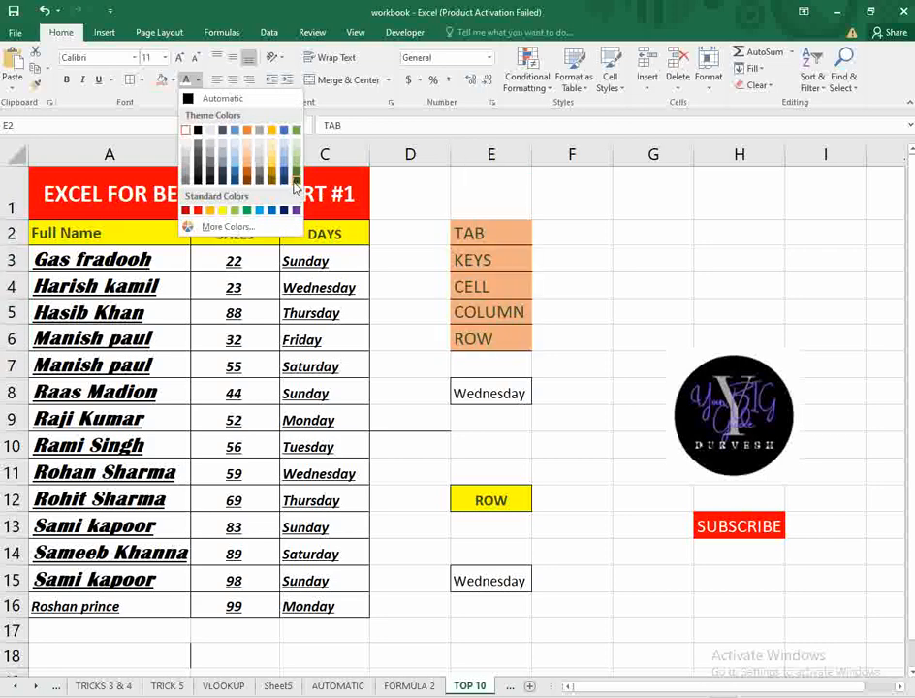
pyautogui.click(295, 209)
pyautogui.click(575, 320)
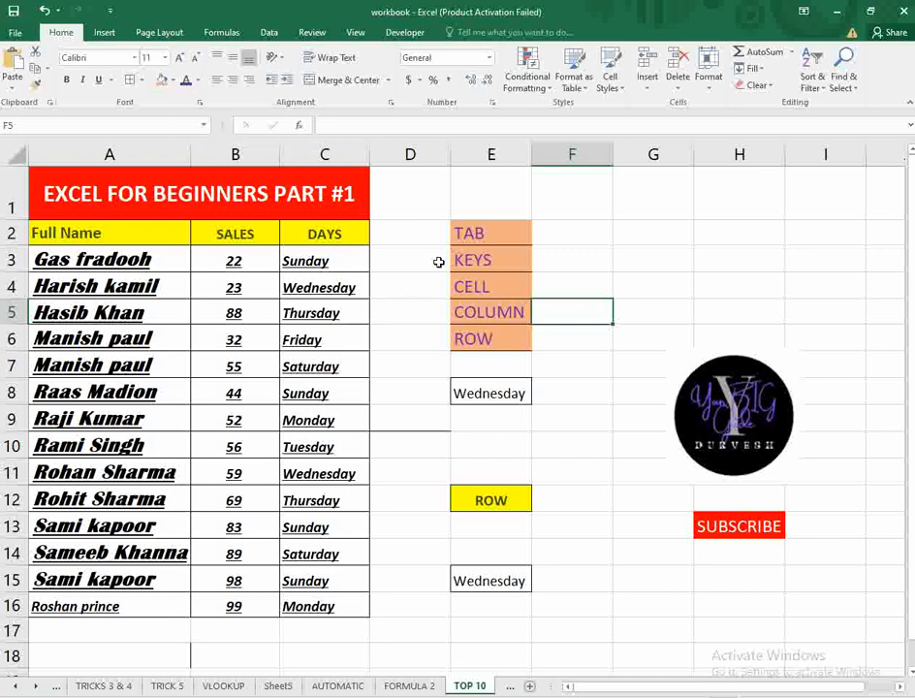
# Step: Increase the font size of the terms in E2:E6 stepwise to 20
pyautogui.moveTo(468, 236); pyautogui.dragTo(469, 339)
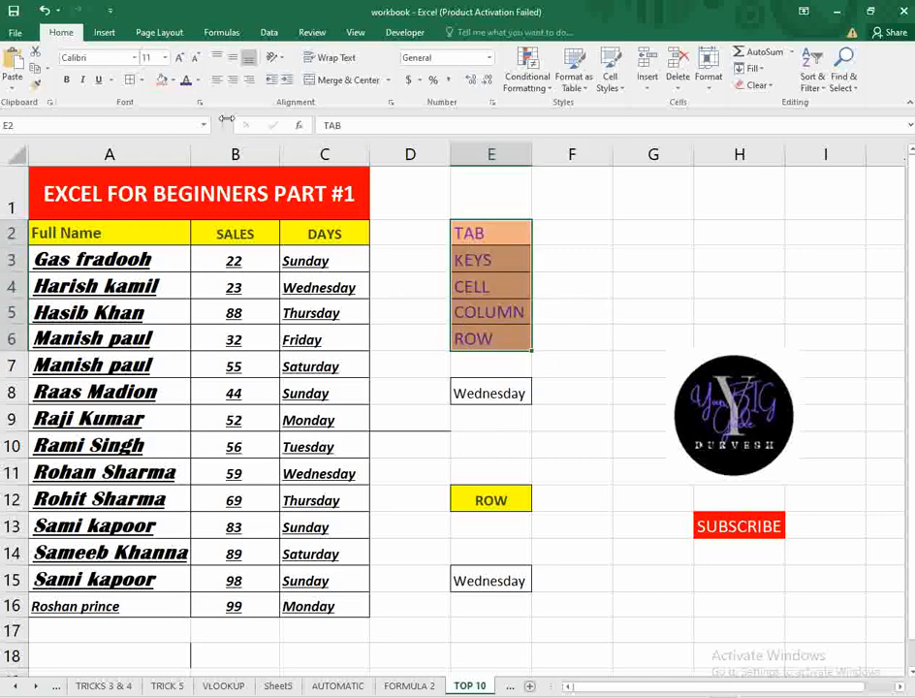
pyautogui.click(176, 58)
pyautogui.click(176, 58)
pyautogui.click(175, 59)
pyautogui.click(176, 58)
pyautogui.click(176, 59)
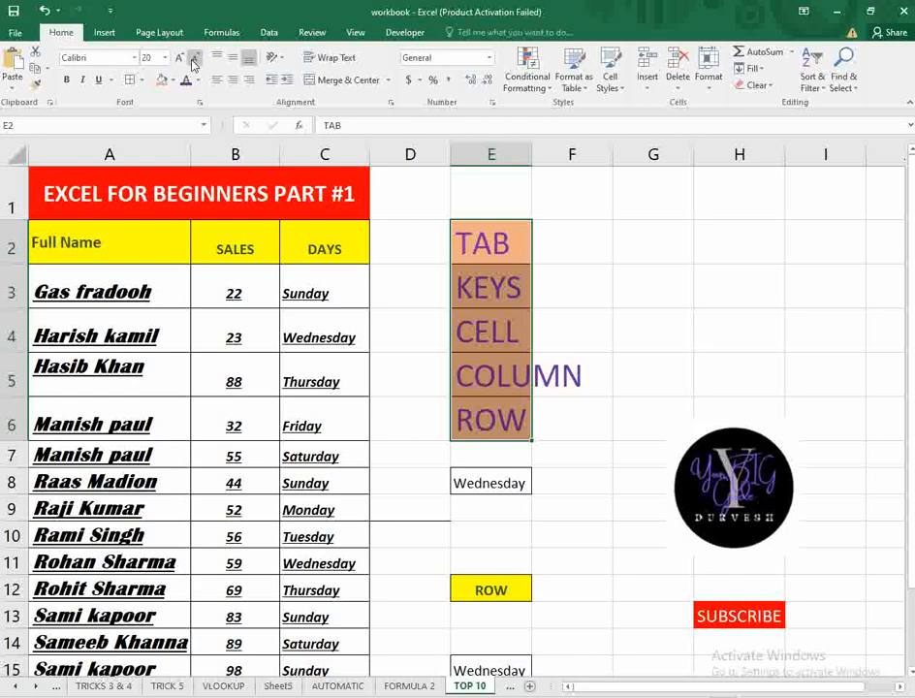
# Step: Decrease the font size of the terms in E2:E6 stepwise to 11
pyautogui.click(194, 58)
pyautogui.click(194, 58)
pyautogui.click(194, 58)
pyautogui.click(193, 58)
pyautogui.click(194, 58)
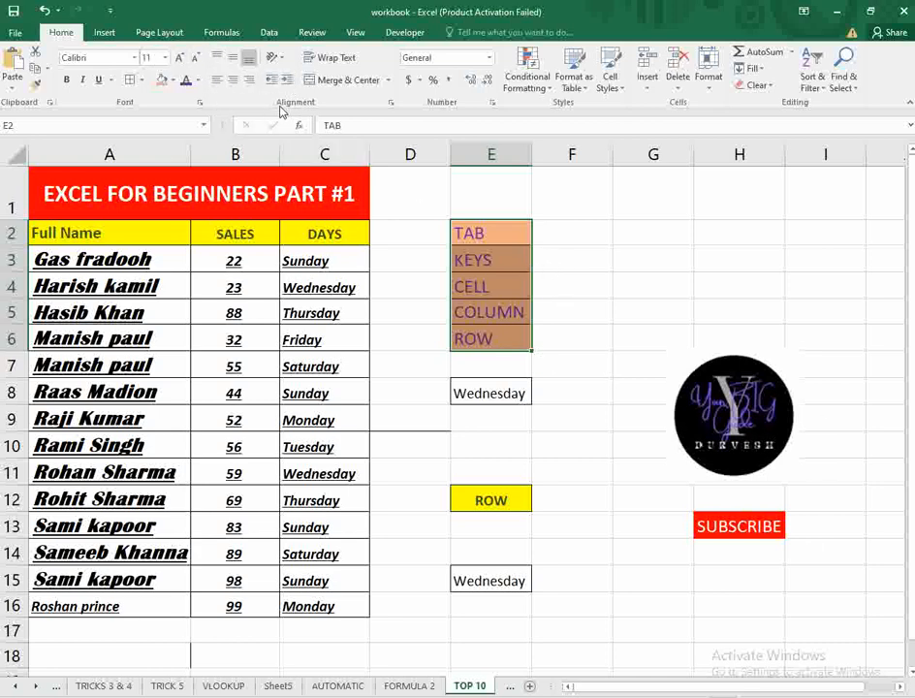
pyautogui.click(524, 263)
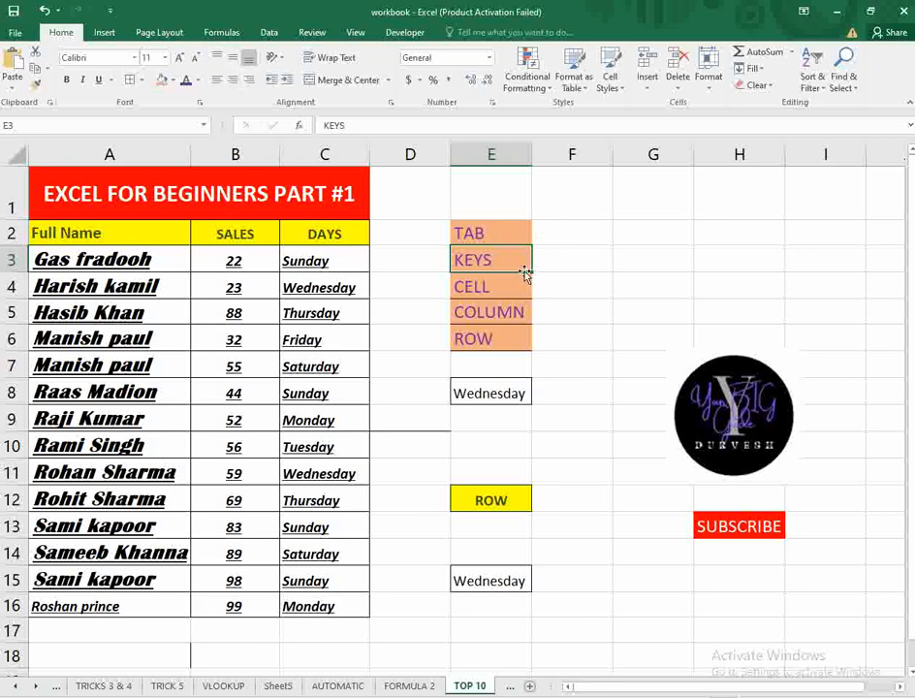
# Step: Try bottom, left and right alignment on the title in A1, and return it to centred and middle-aligned
pyautogui.click(494, 232)
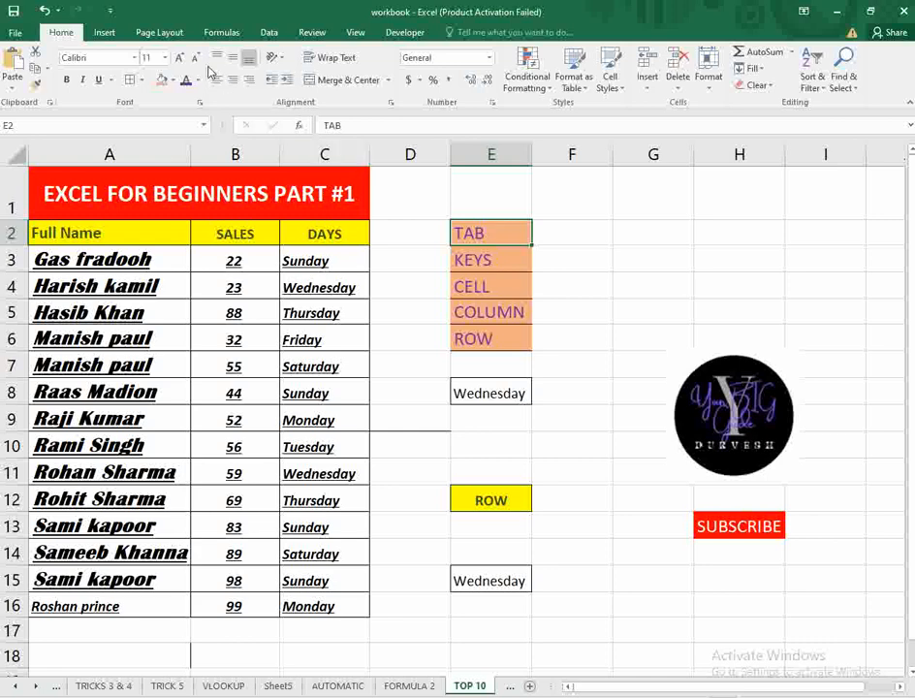
pyautogui.click(194, 192)
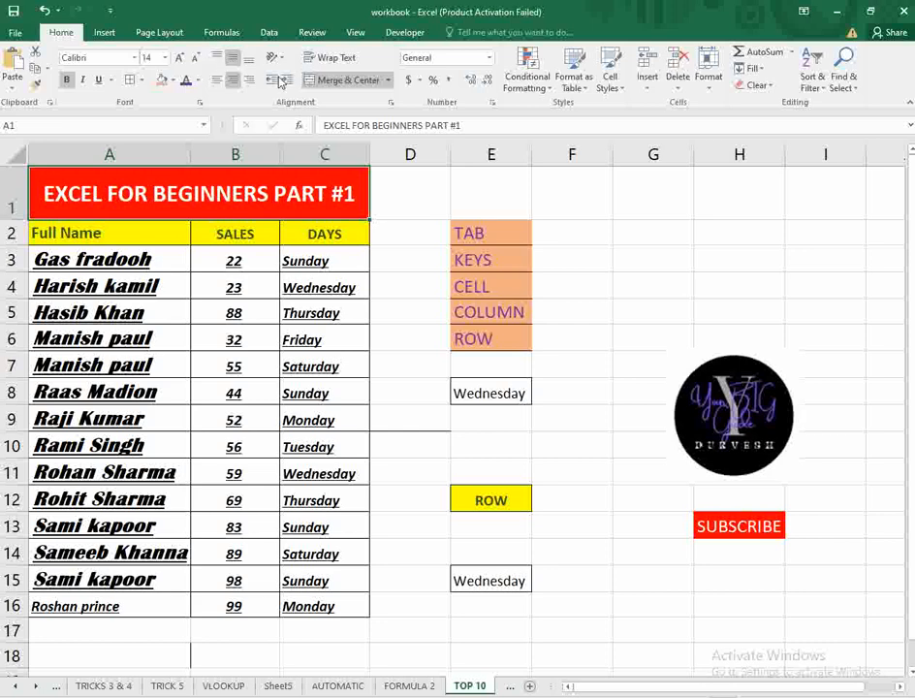
pyautogui.click(249, 59)
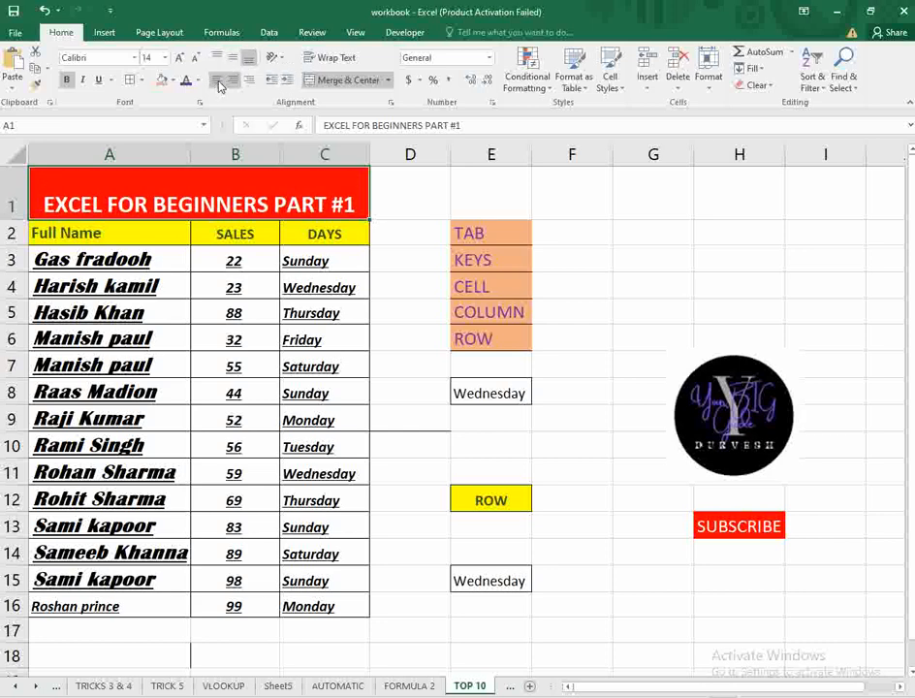
pyautogui.click(218, 82)
pyautogui.click(249, 80)
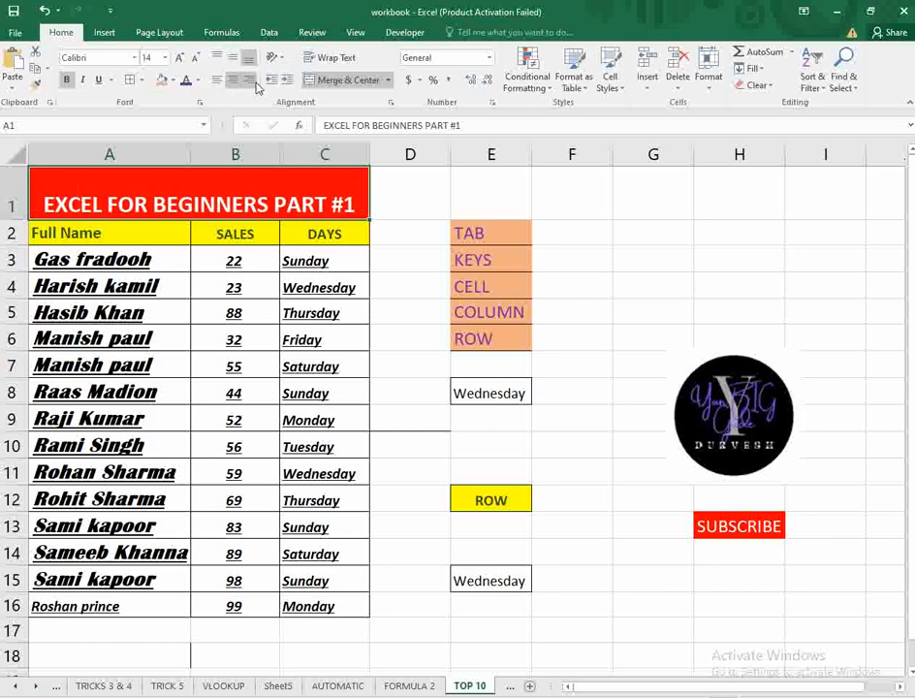
pyautogui.click(232, 79)
pyautogui.click(234, 58)
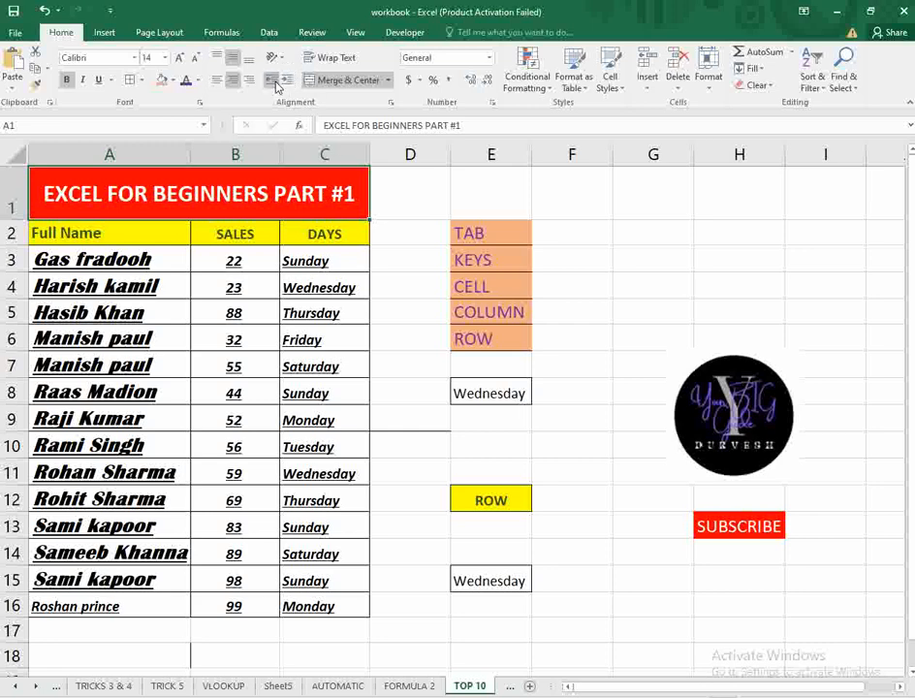
# Step: Increase the indent of the word TAB in cell E2 by one level
pyautogui.click(456, 232)
pyautogui.click(288, 82)
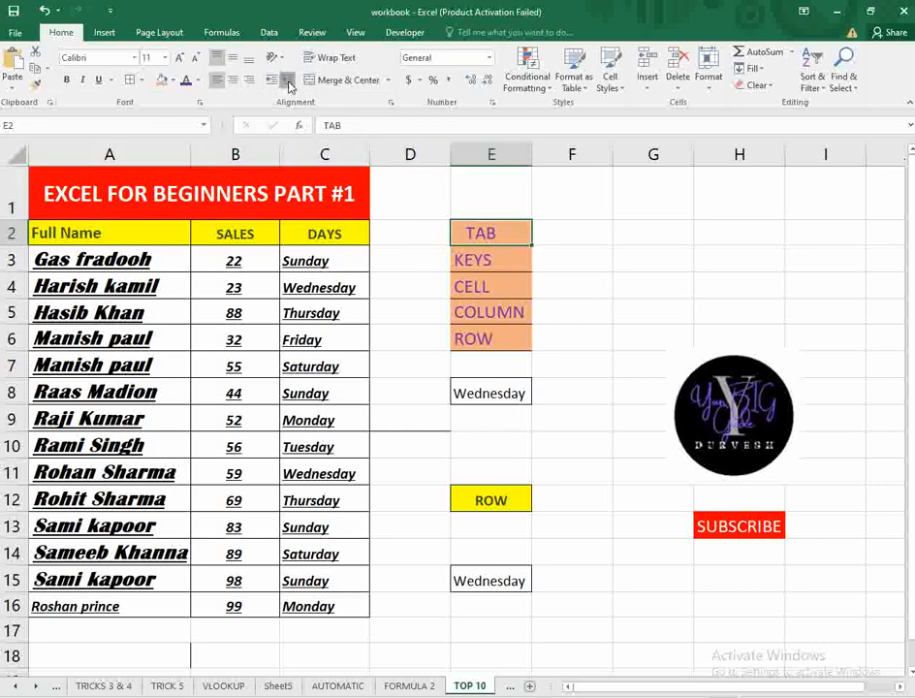
# Step: Increase the indent of the word TAB in cell E2 further, and decrease it back to zero
pyautogui.click(288, 81)
pyautogui.click(288, 82)
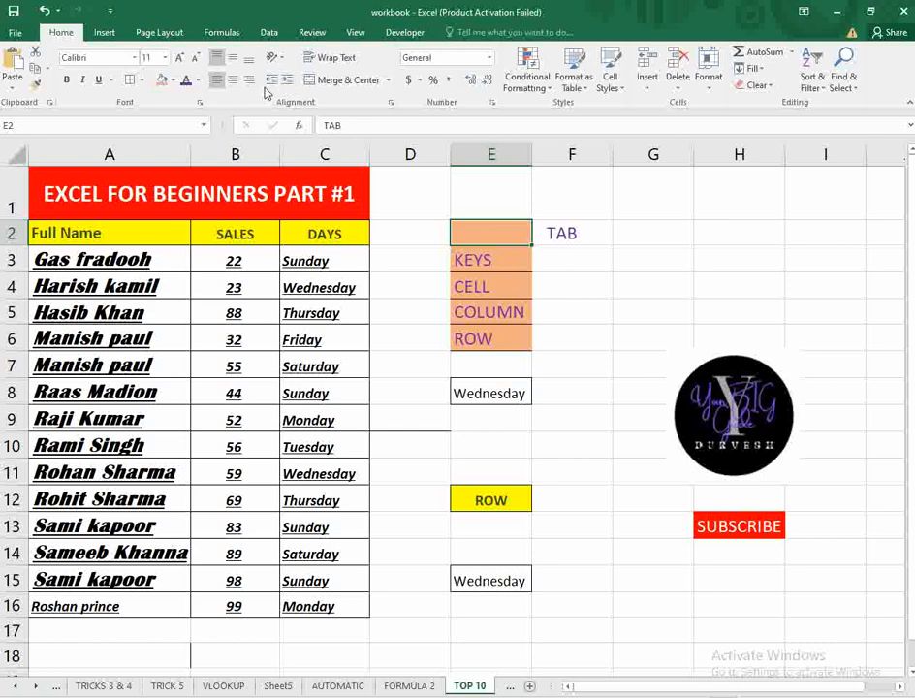
pyautogui.click(272, 81)
pyautogui.click(271, 81)
pyautogui.click(272, 81)
# Step: Try the clockwise and counterclockwise angles and the rotate-up and rotate-down orientations on the word TAB in E2
pyautogui.click(275, 57)
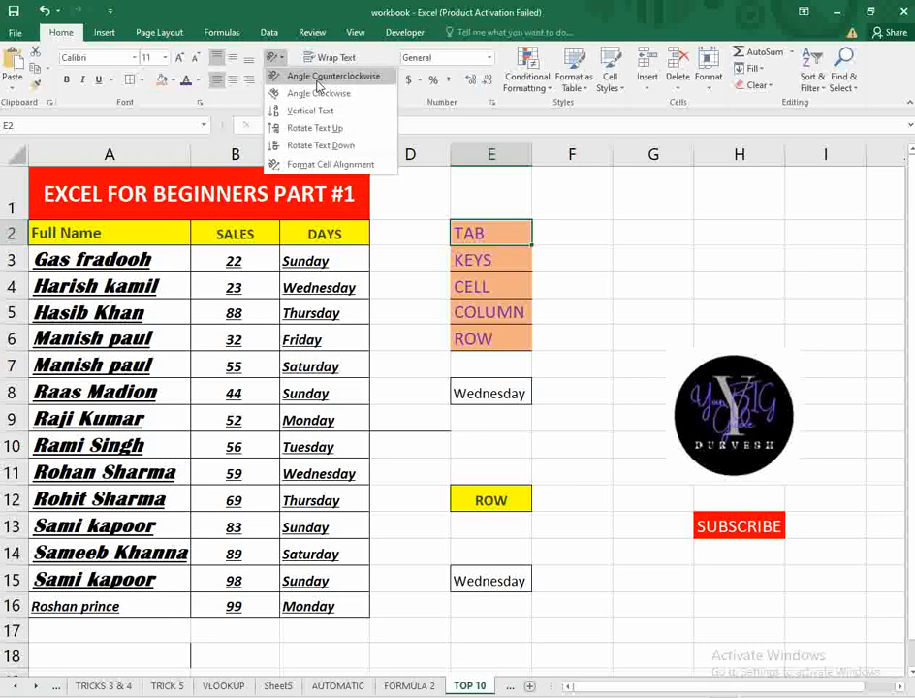
pyautogui.click(318, 94)
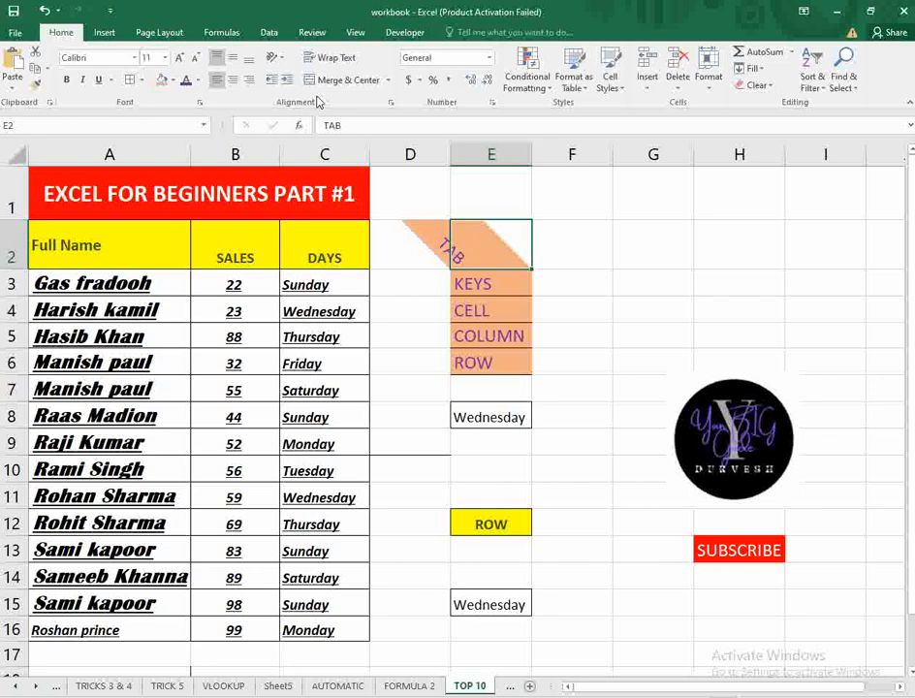
pyautogui.click(276, 58)
pyautogui.click(296, 74)
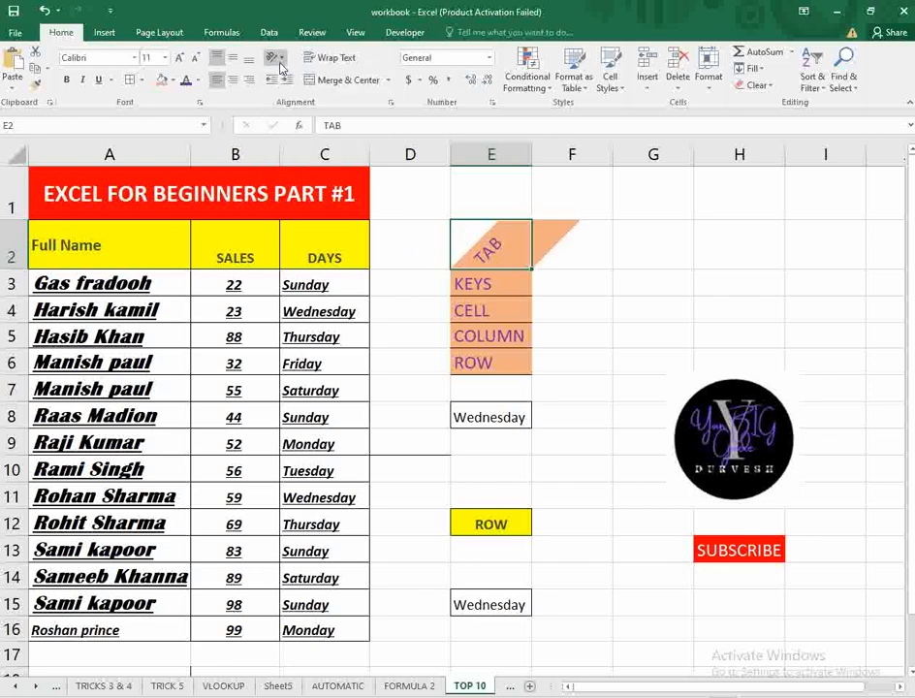
pyautogui.click(280, 60)
pyautogui.click(314, 128)
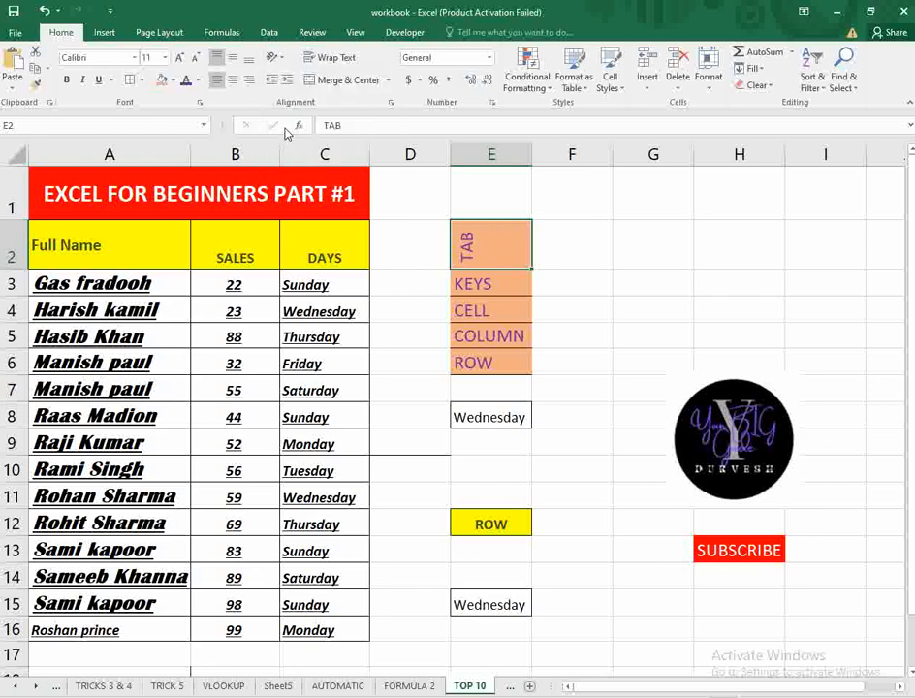
pyautogui.click(277, 58)
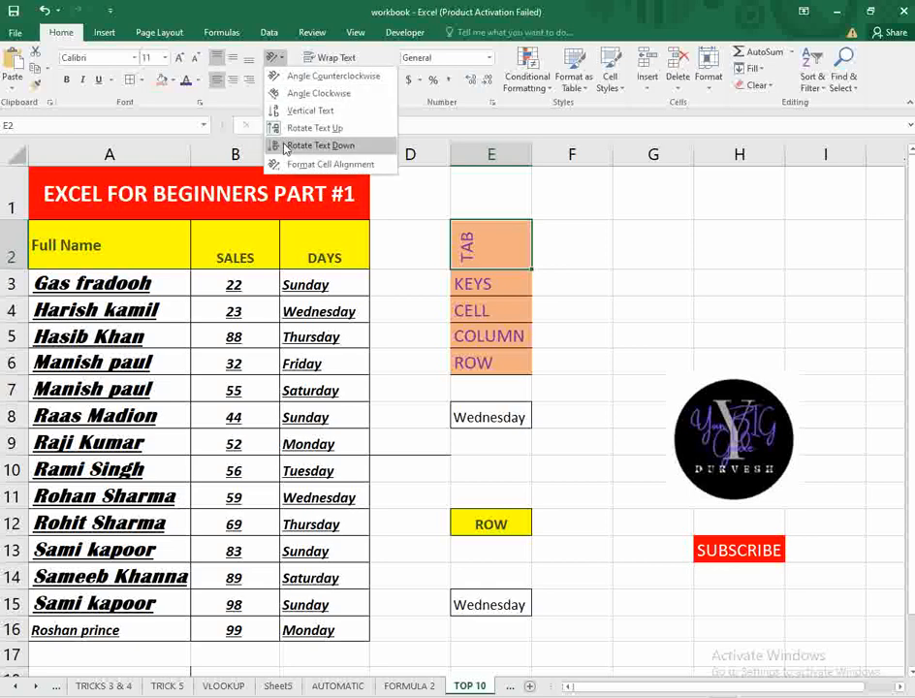
pyautogui.click(283, 143)
# Step: Examine the alignment, font and border settings of cell E2 in the Format Cells dialog, and close it
pyautogui.click(276, 58)
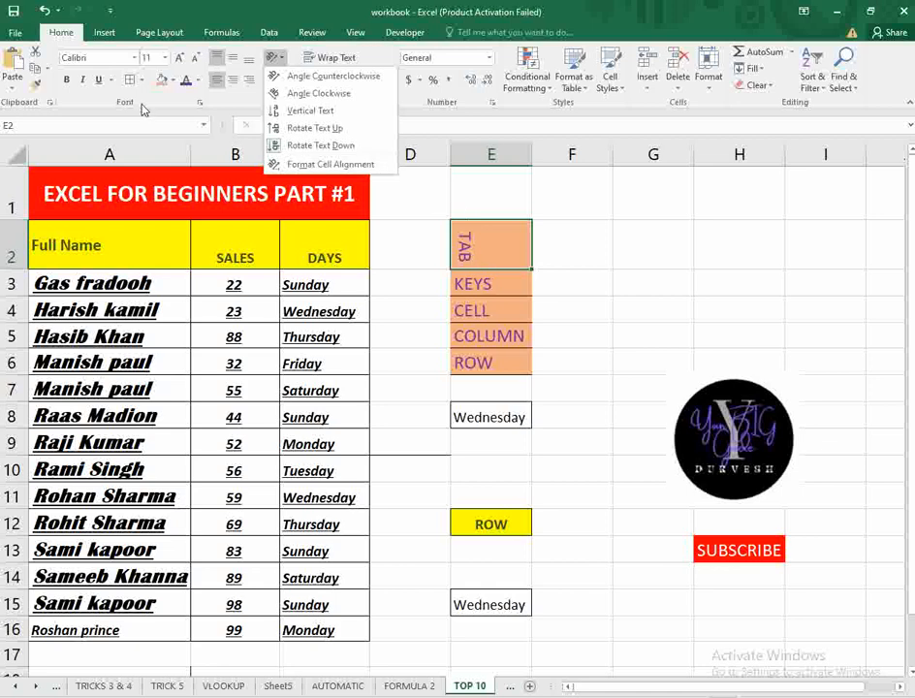
pyautogui.click(308, 164)
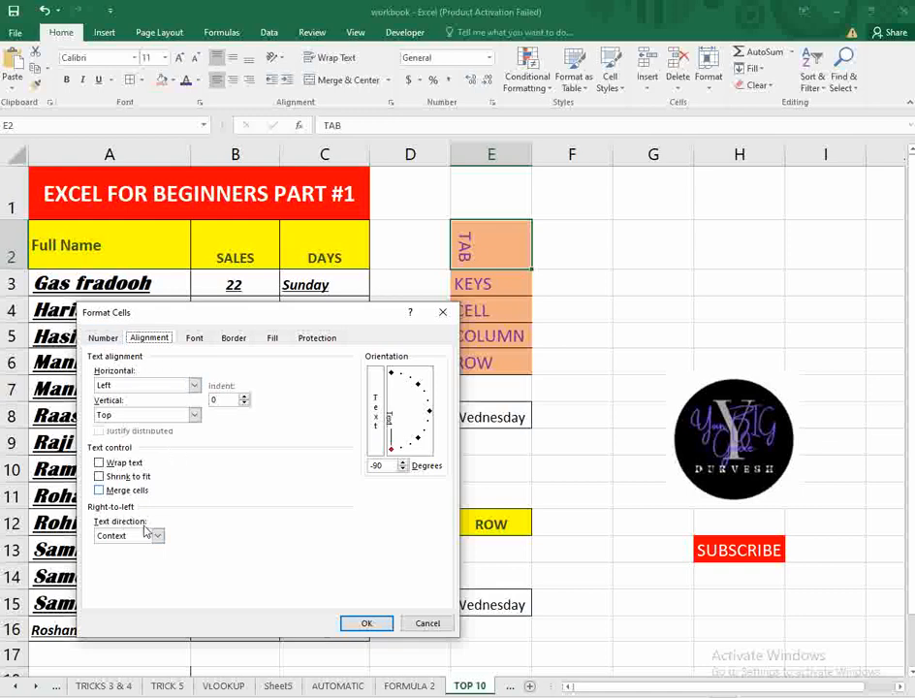
pyautogui.click(443, 312)
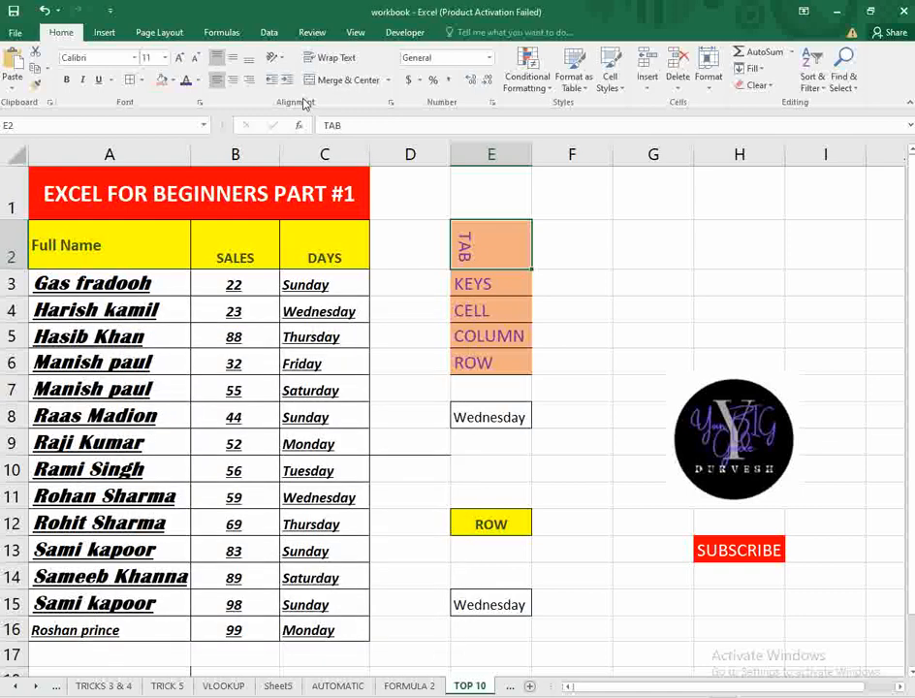
pyautogui.click(388, 103)
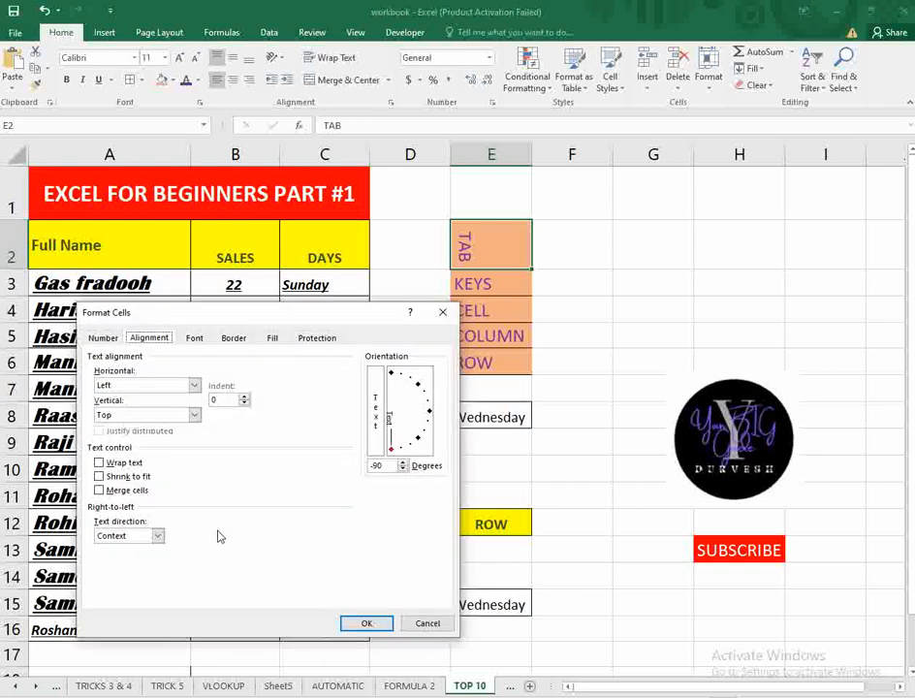
pyautogui.click(195, 340)
pyautogui.click(233, 339)
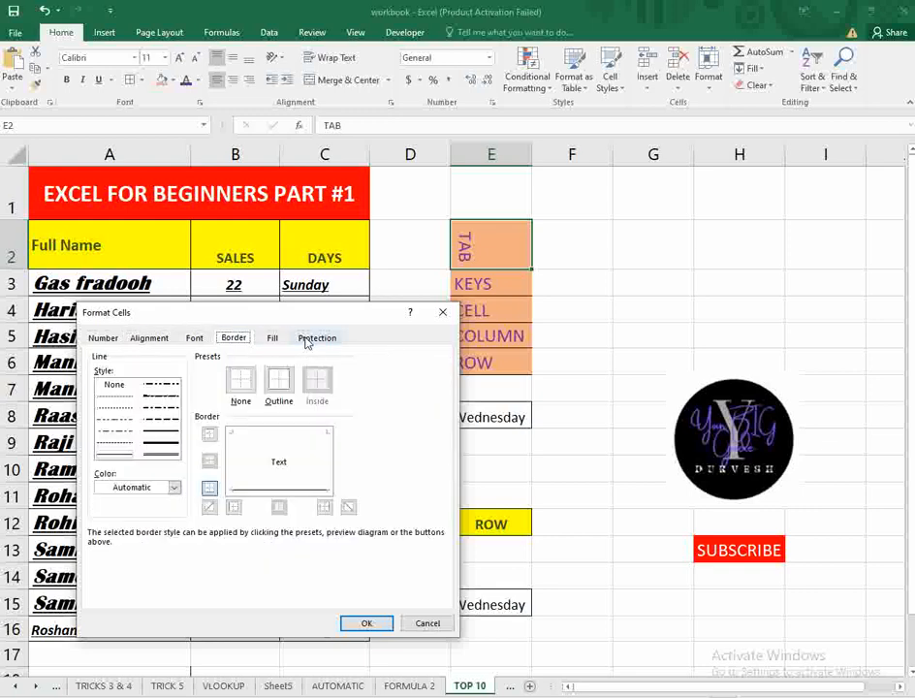
pyautogui.click(443, 313)
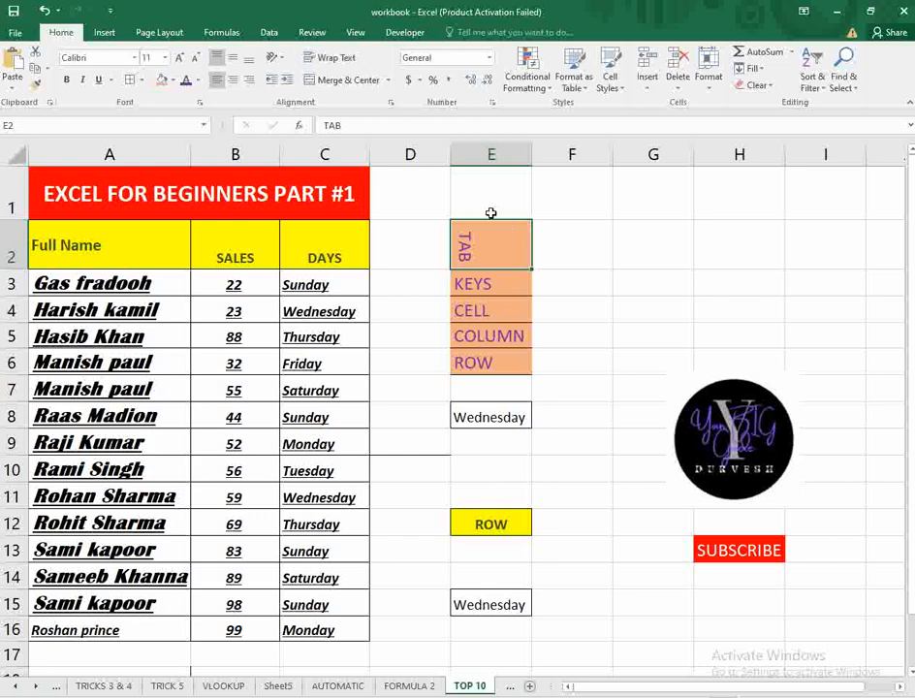
# Step: Set the orientation of the word TAB in E2 to vertical text
pyautogui.click(277, 58)
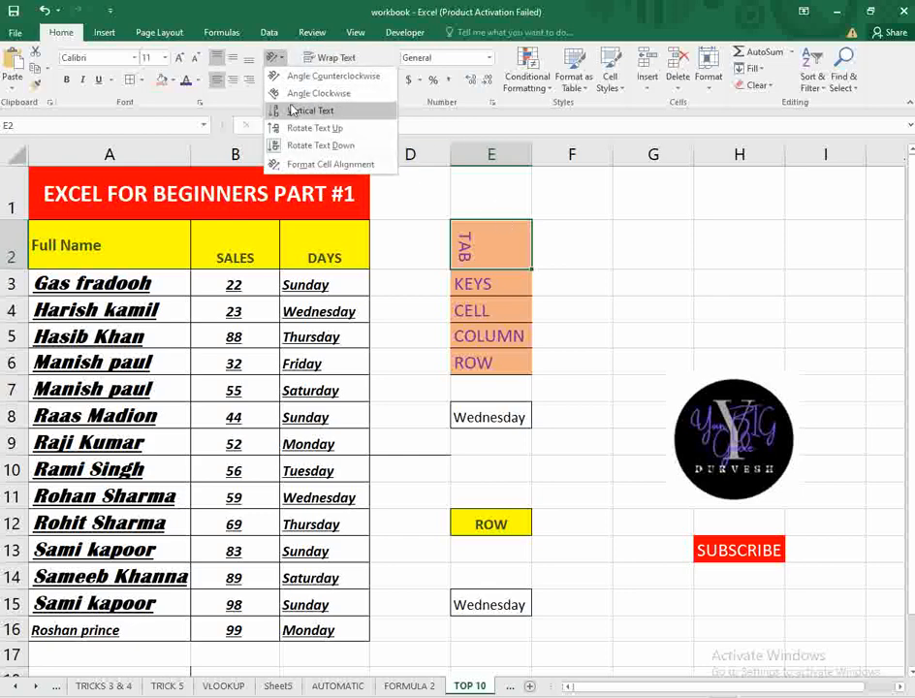
pyautogui.click(291, 110)
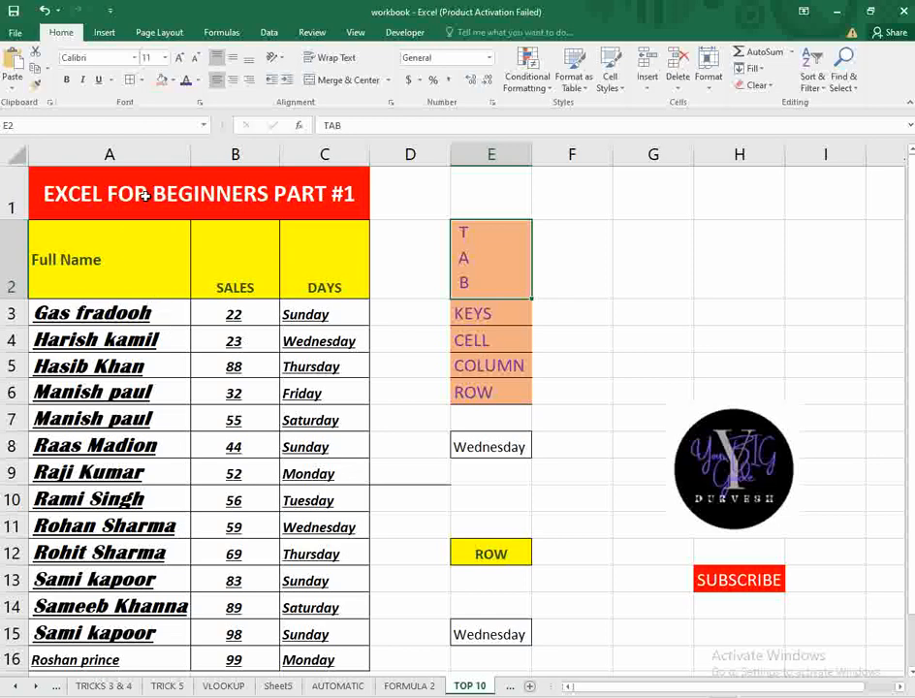
# Step: Try text wrapping on the title in A1 by narrowing the table's columns beneath it and widening them back
pyautogui.click(274, 203)
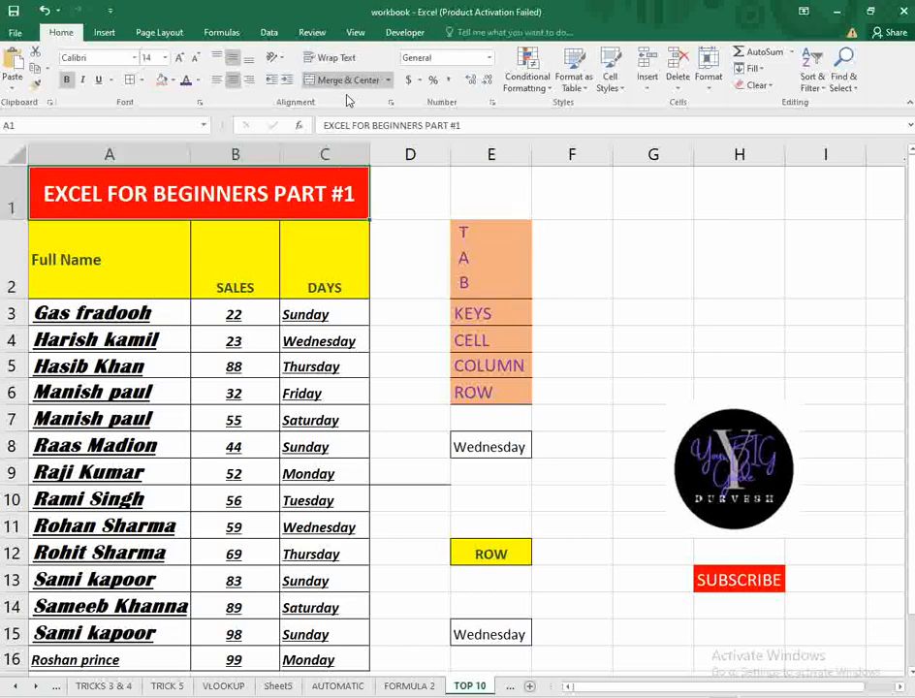
pyautogui.click(337, 58)
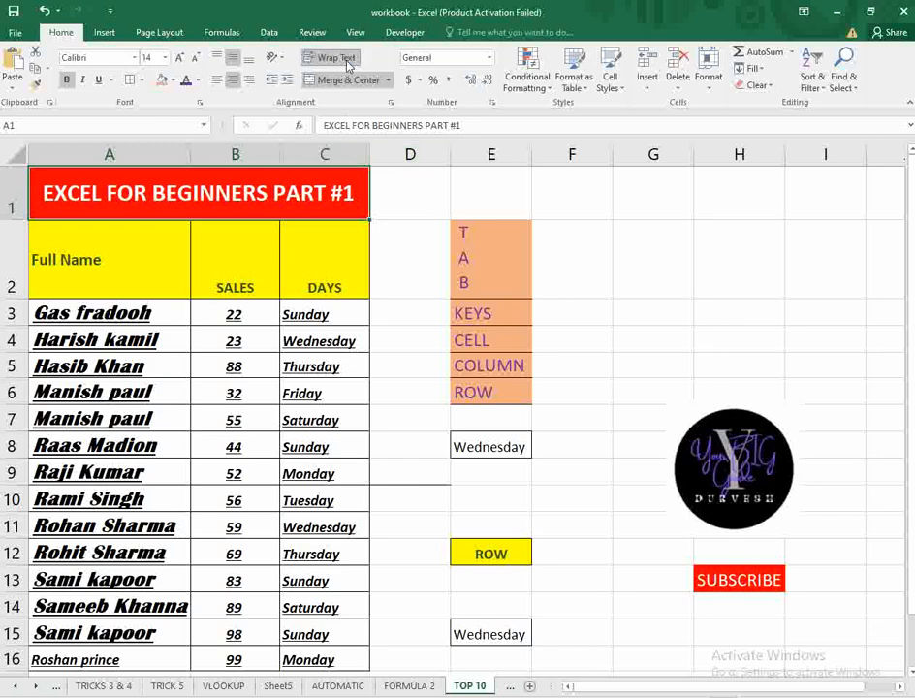
pyautogui.moveTo(370, 157); pyautogui.dragTo(246, 168)
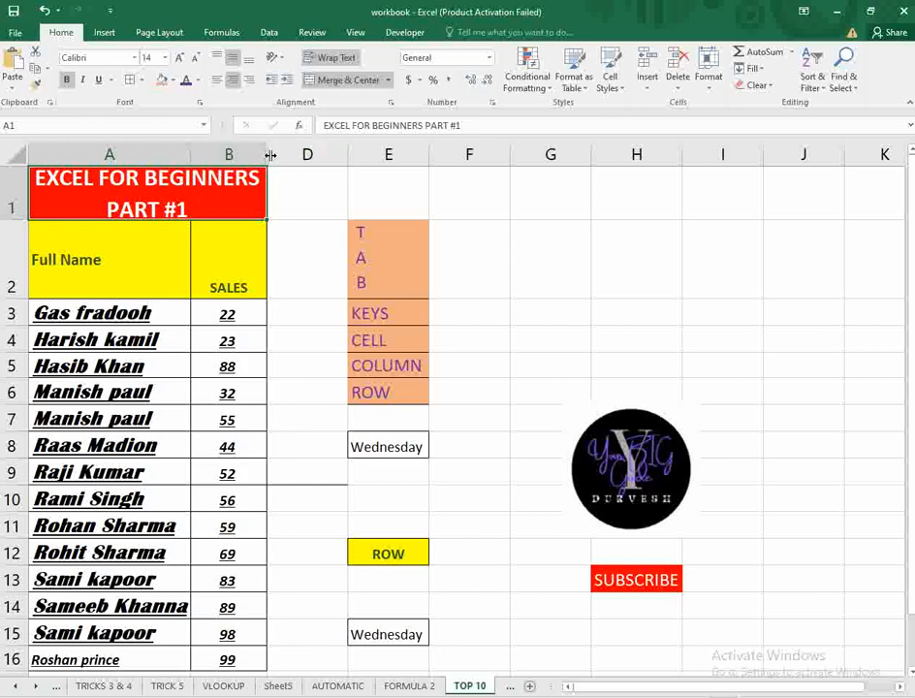
pyautogui.moveTo(271, 155); pyautogui.dragTo(384, 152)
pyautogui.click(450, 192)
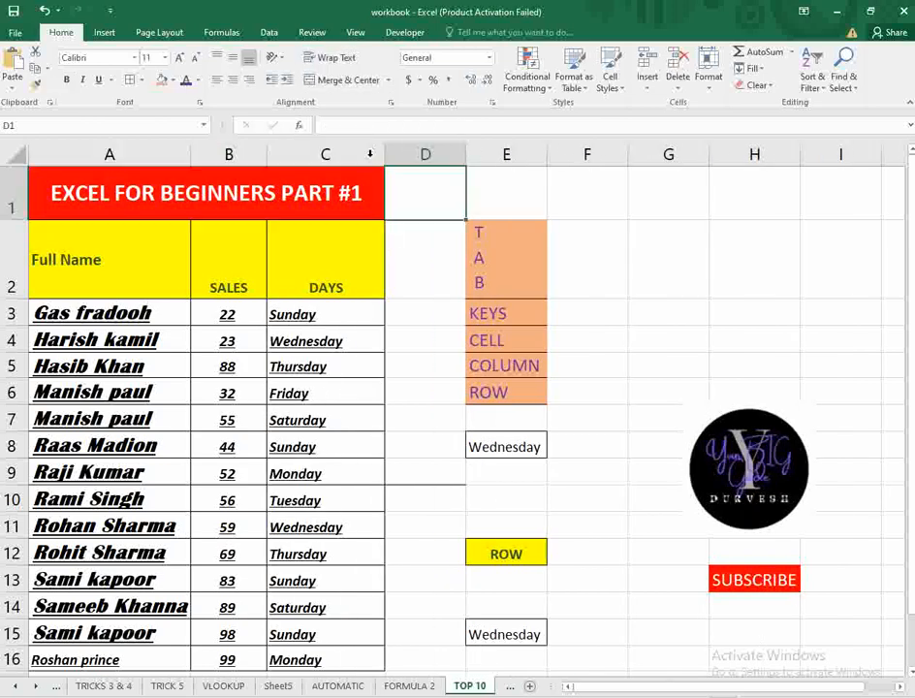
# Step: Turn off text wrapping for the title in A1, and make column B narrower and column C wider
pyautogui.click(279, 175)
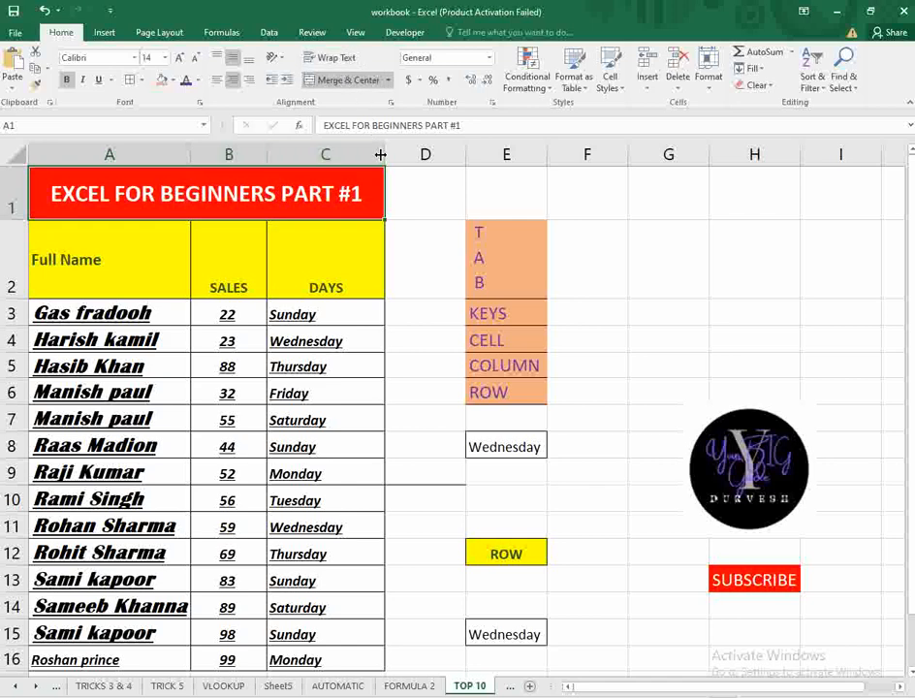
pyautogui.moveTo(381, 156)
pyautogui.mouseDown()
pyautogui.moveTo(225, 153)
pyautogui.moveTo(391, 154)
pyautogui.mouseUp()
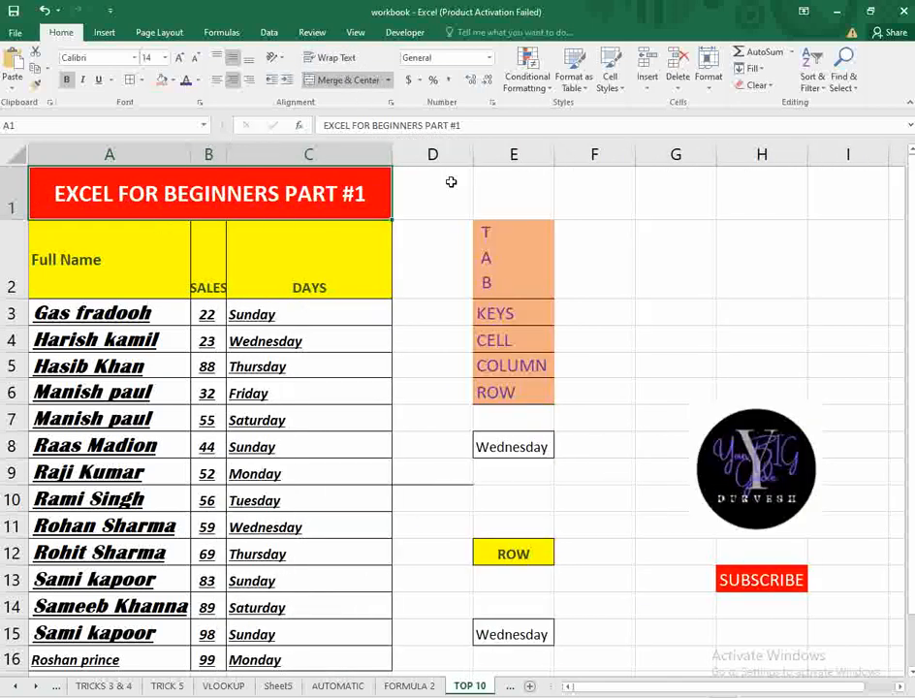
pyautogui.click(387, 81)
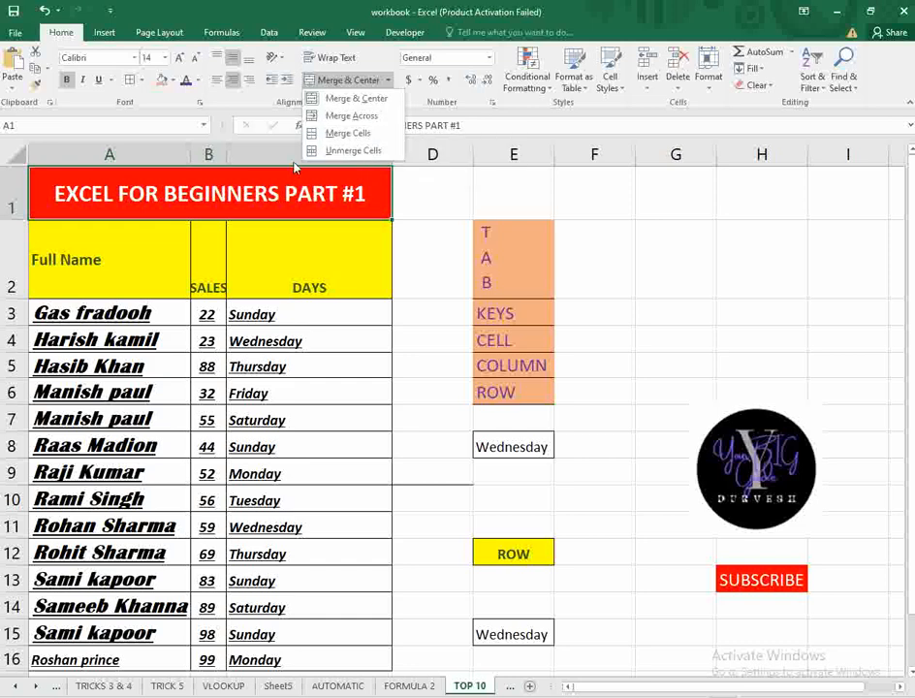
pyautogui.click(302, 194)
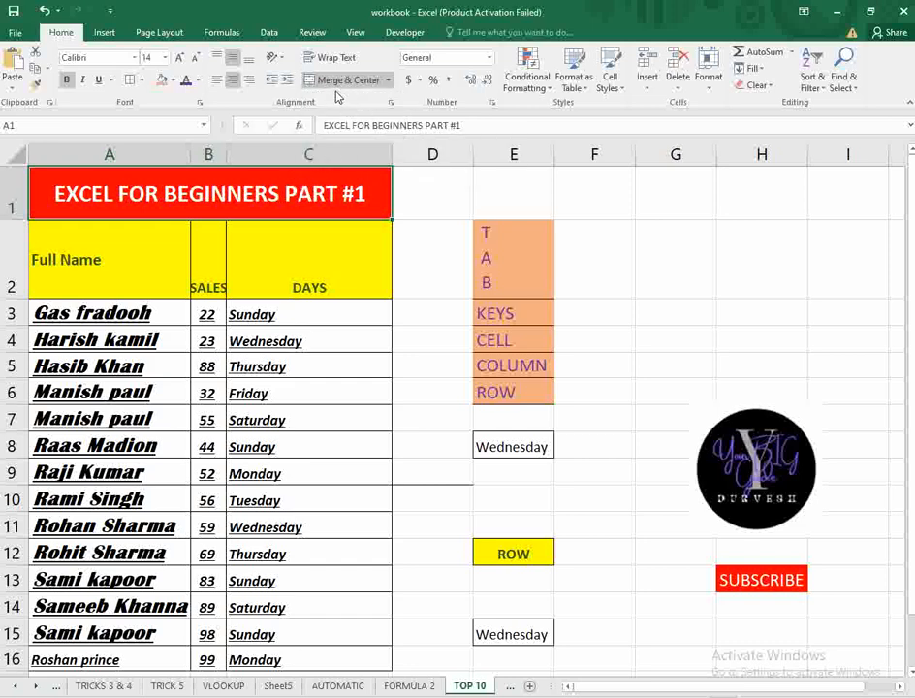
pyautogui.click(435, 279)
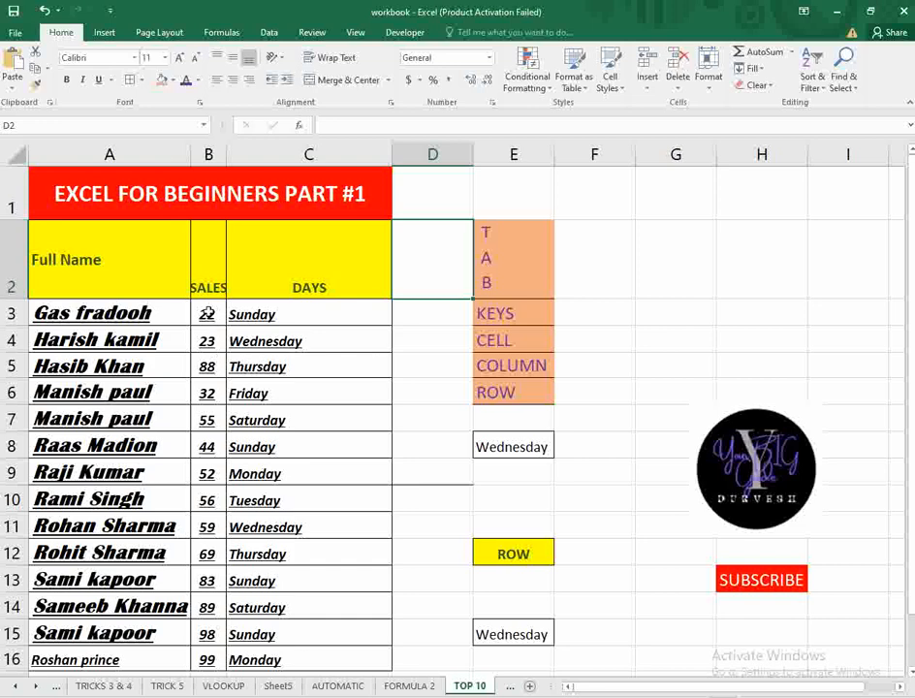
# Step: Apply the Number format to the sales value in B3, and widen column B to fit it
pyautogui.click(207, 314)
pyautogui.click(489, 58)
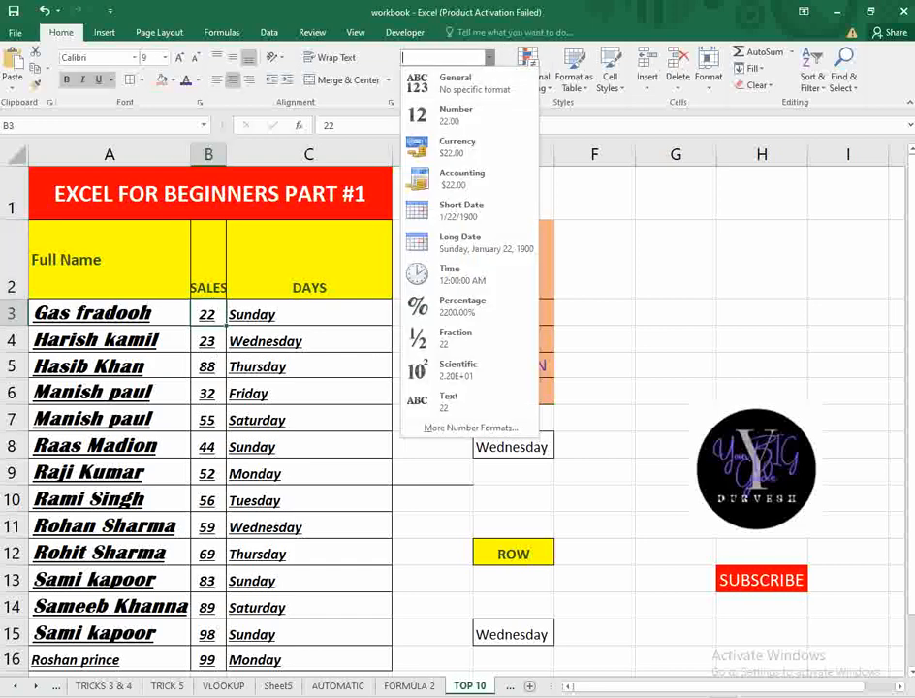
pyautogui.click(494, 115)
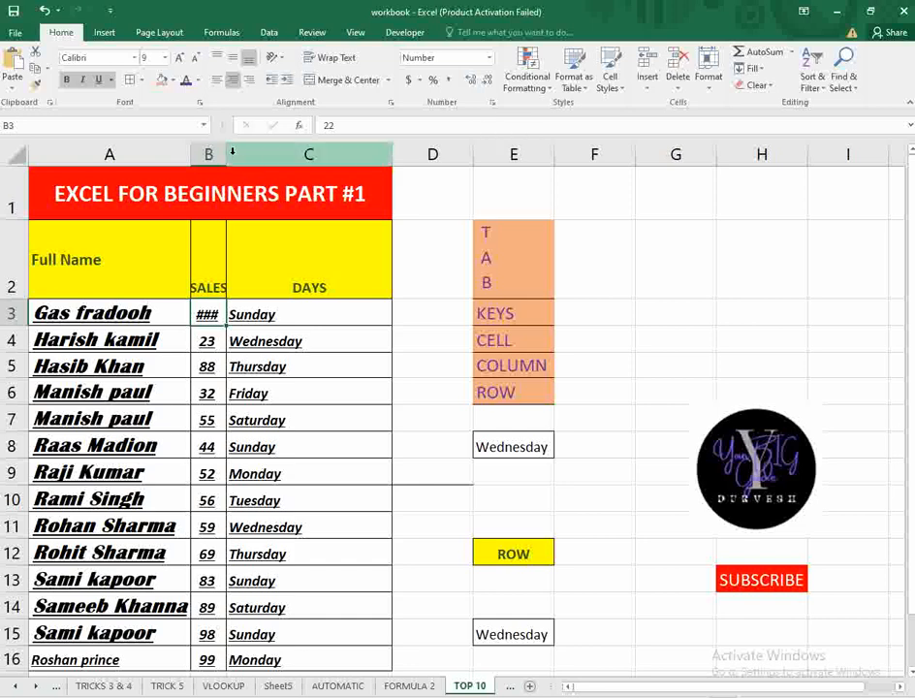
pyautogui.moveTo(226, 156); pyautogui.dragTo(253, 155)
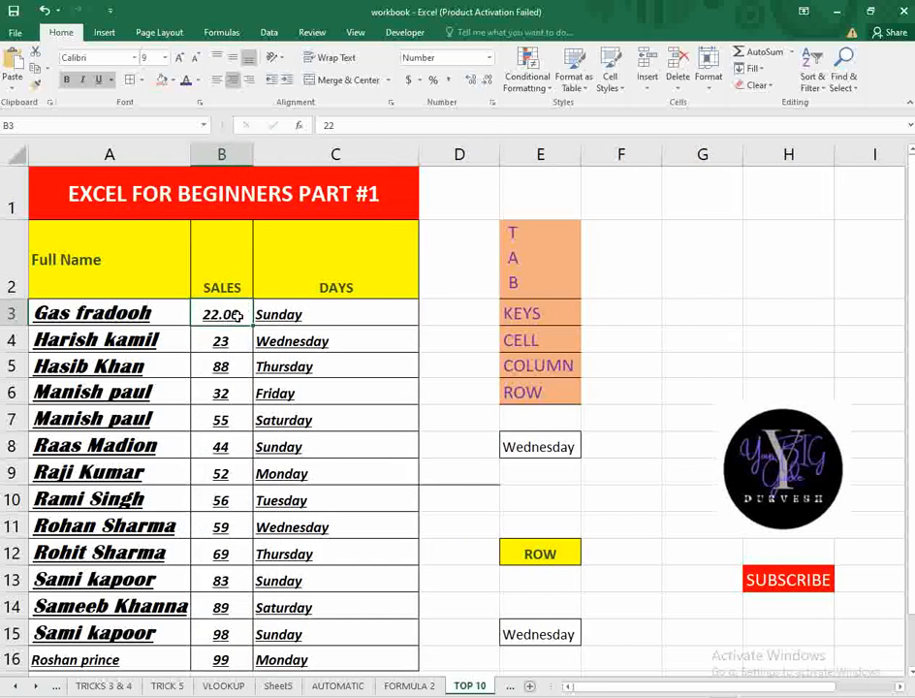
# Step: Try the Percentage format on B3, widening column B to fit it, and set the cell's format to Text
pyautogui.click(488, 57)
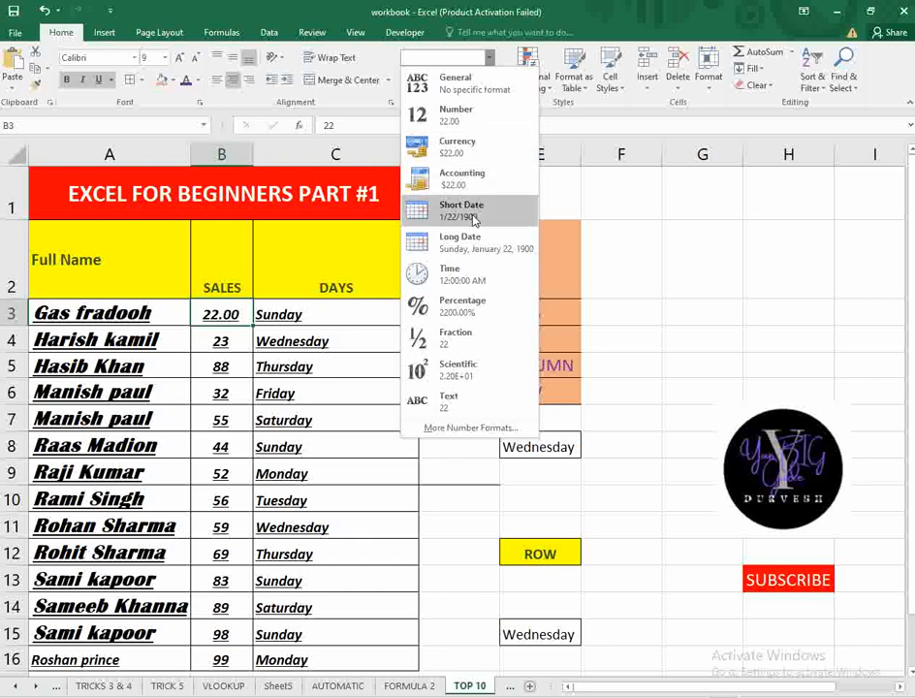
pyautogui.click(480, 318)
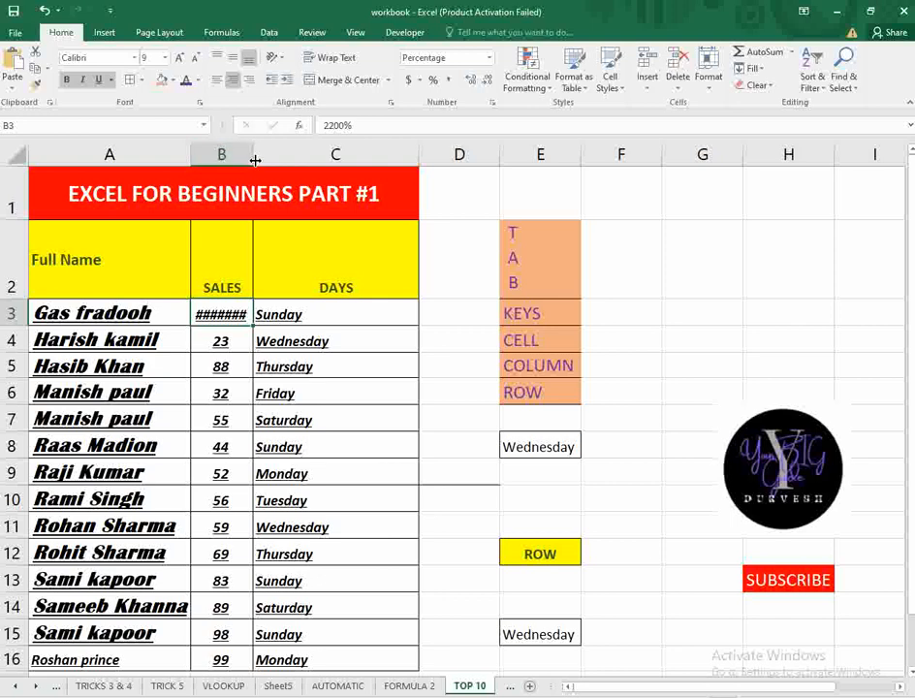
pyautogui.moveTo(253, 155); pyautogui.dragTo(292, 157)
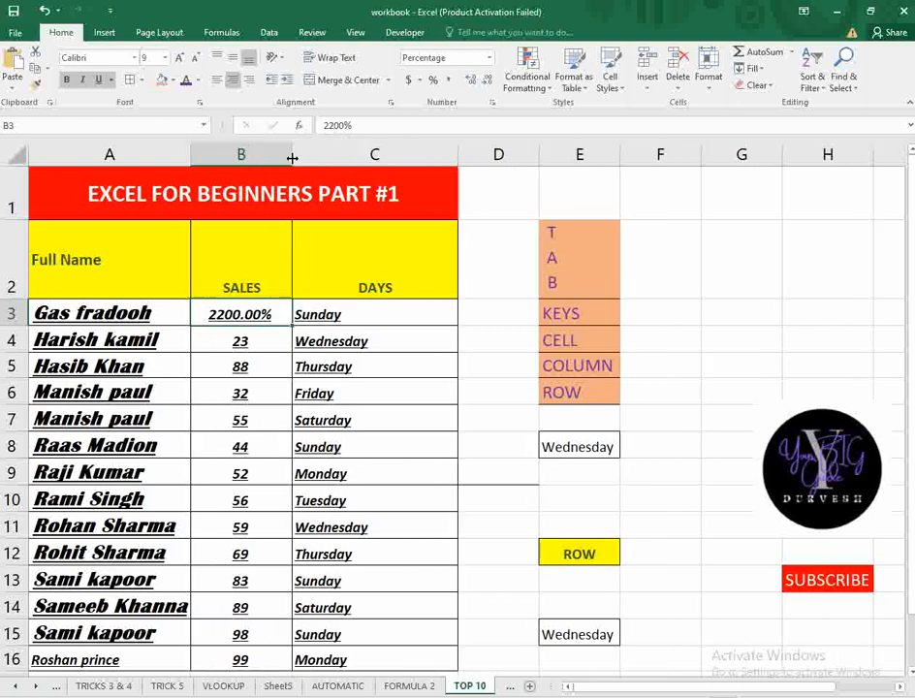
pyautogui.click(490, 58)
pyautogui.click(495, 400)
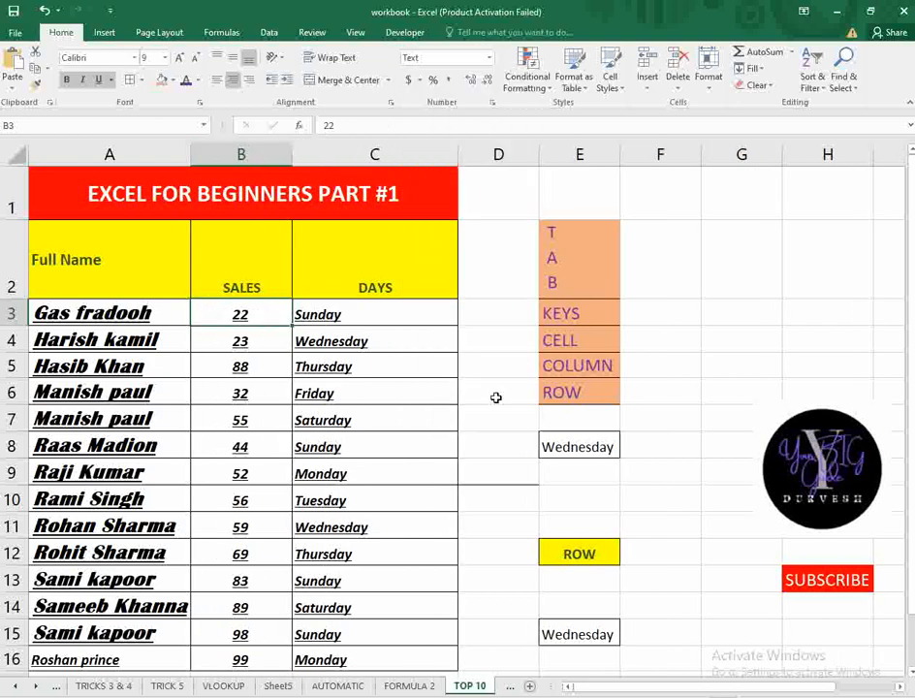
pyautogui.click(378, 369)
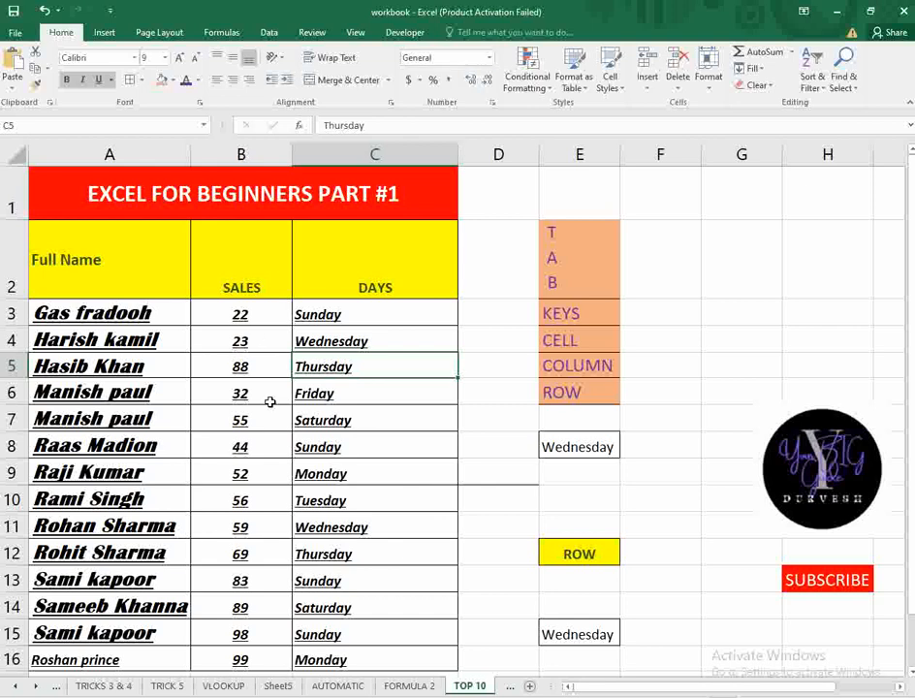
pyautogui.click(489, 58)
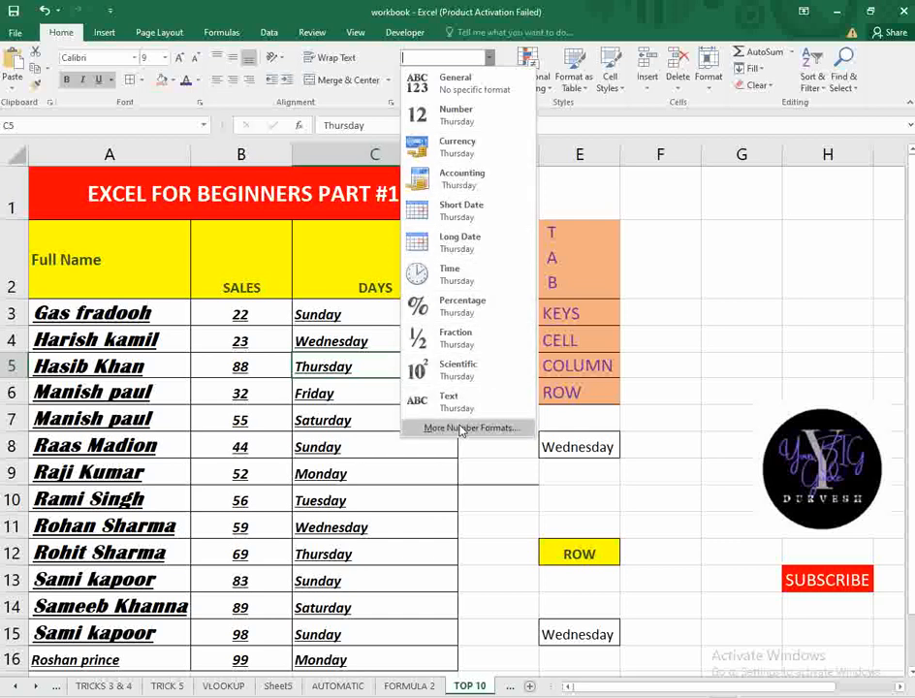
pyautogui.click(436, 492)
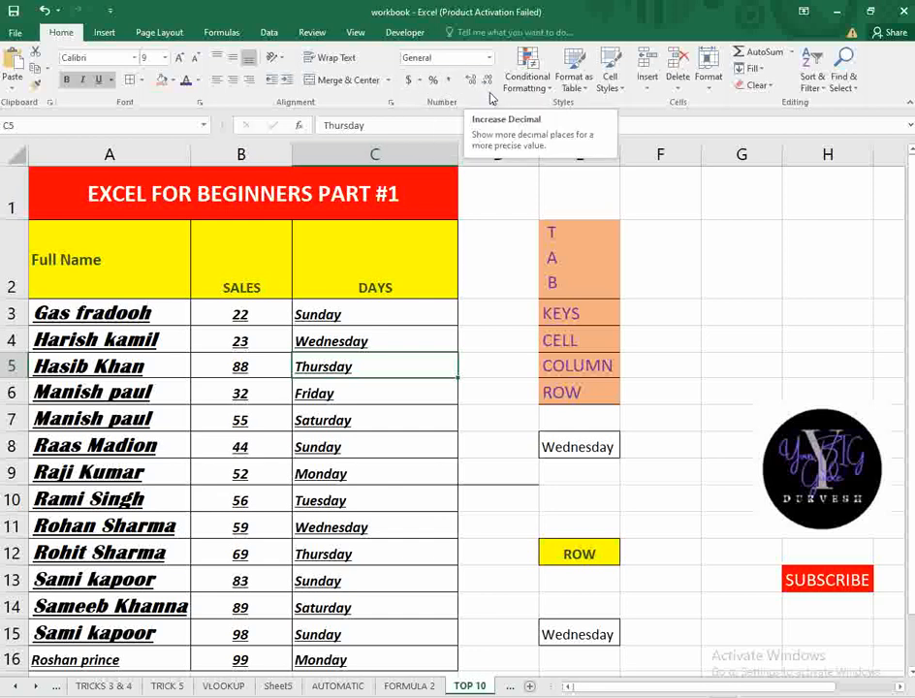
# Step: Apply the Number format to the sales value in B3 and show it with three decimal places
pyautogui.moveTo(258, 336); pyautogui.dragTo(263, 315)
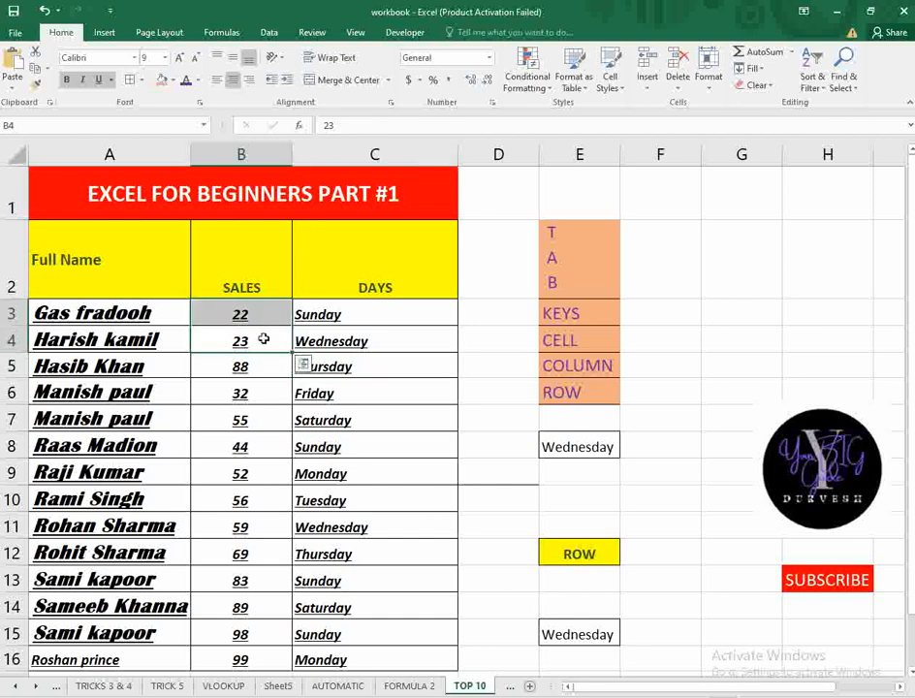
pyautogui.press('Up')
pyautogui.click(490, 57)
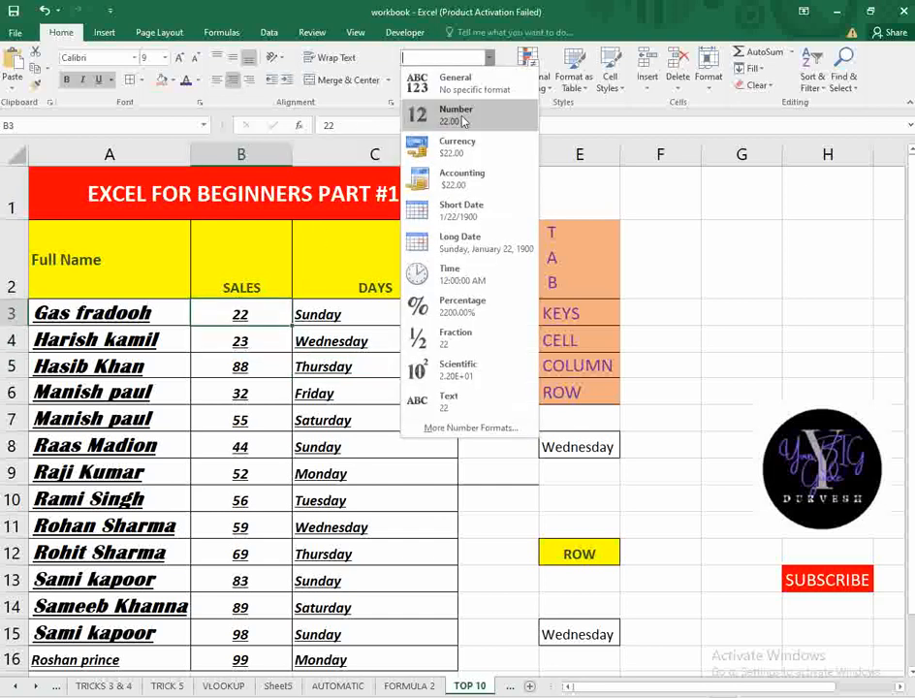
pyautogui.click(468, 116)
pyautogui.click(471, 81)
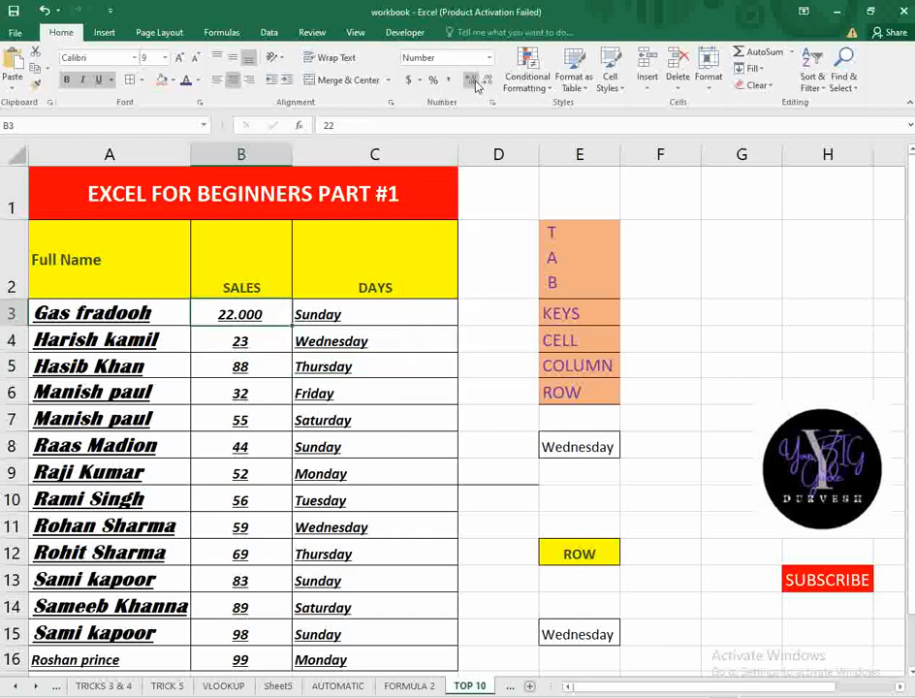
# Step: Try B3 with no decimals and with three decimals again, and set it to two decimal places
pyautogui.click(487, 82)
pyautogui.click(488, 82)
pyautogui.click(488, 82)
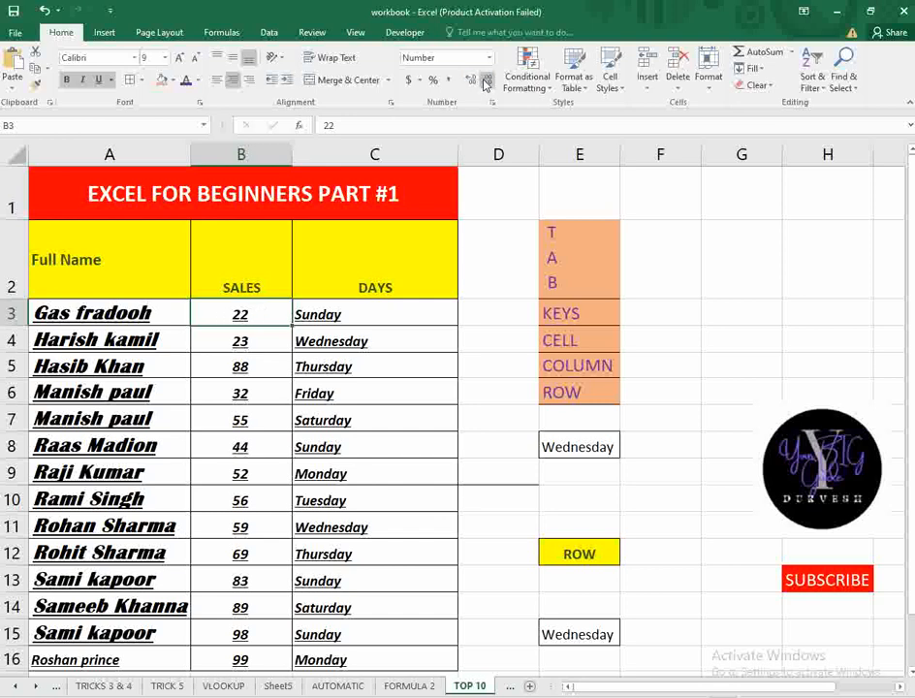
pyautogui.click(470, 85)
pyautogui.click(470, 85)
pyautogui.click(471, 84)
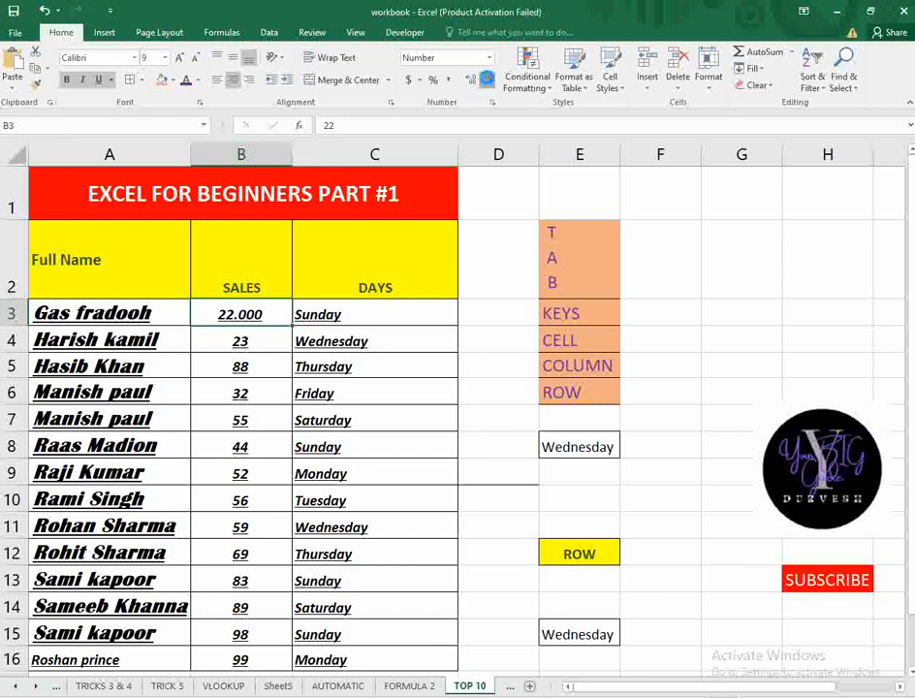
pyautogui.click(488, 83)
pyautogui.click(487, 84)
pyautogui.click(471, 85)
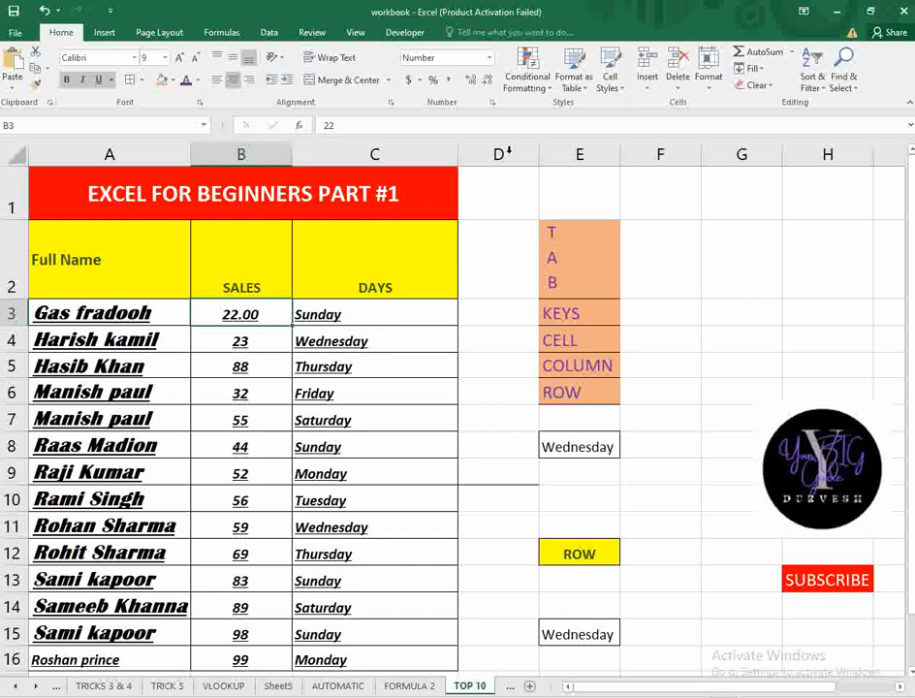
pyautogui.click(485, 364)
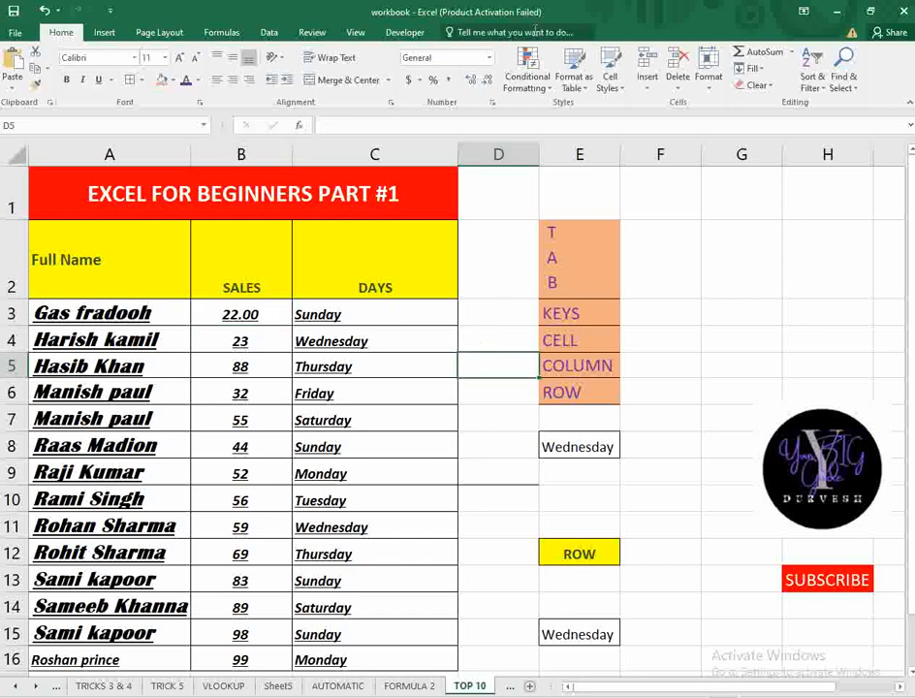
pyautogui.click(530, 77)
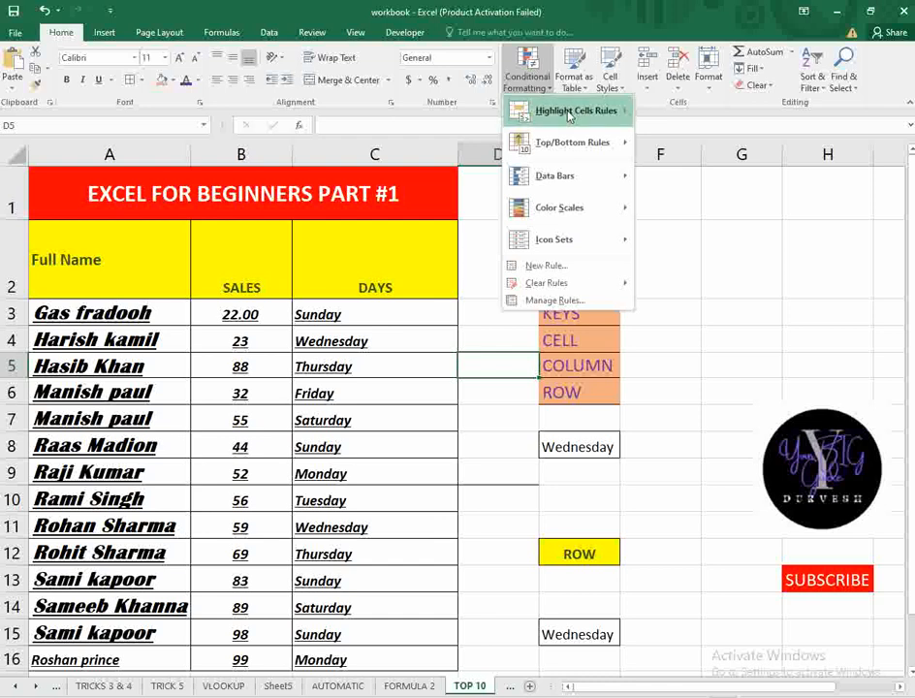
pyautogui.moveTo(587, 120)
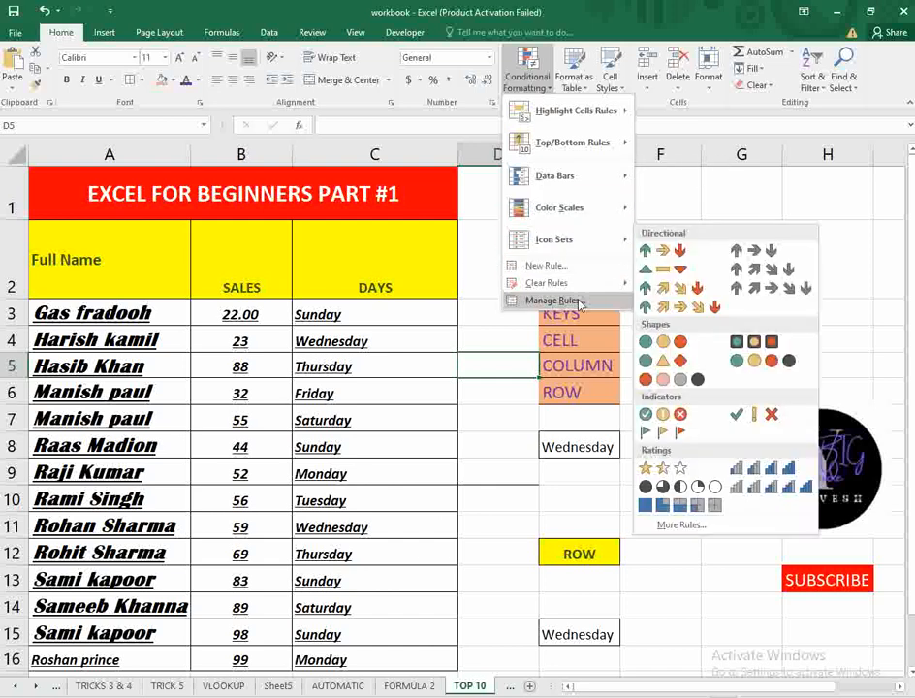
pyautogui.moveTo(577, 287)
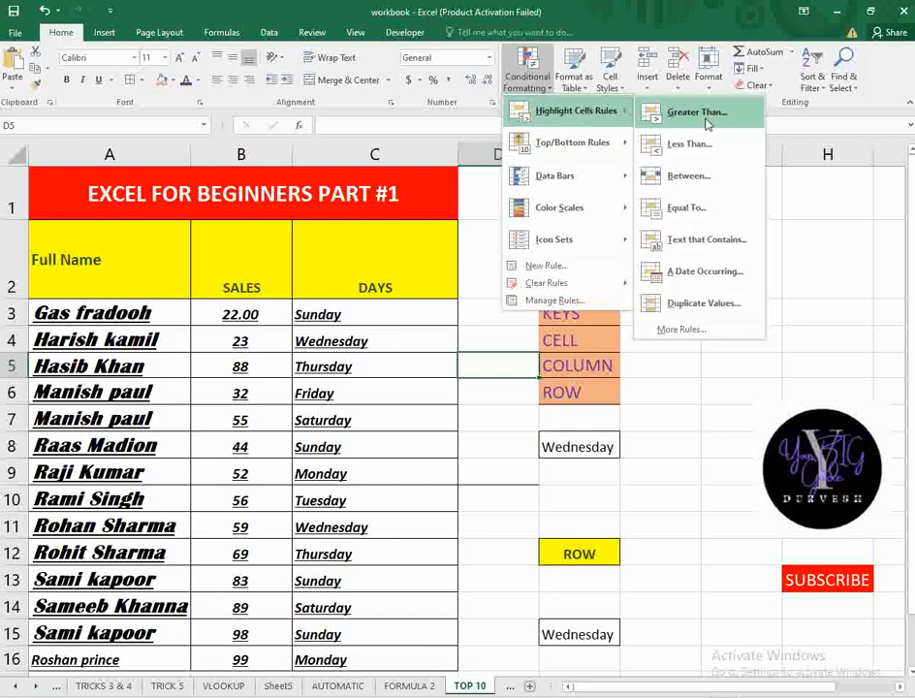
pyautogui.click(522, 85)
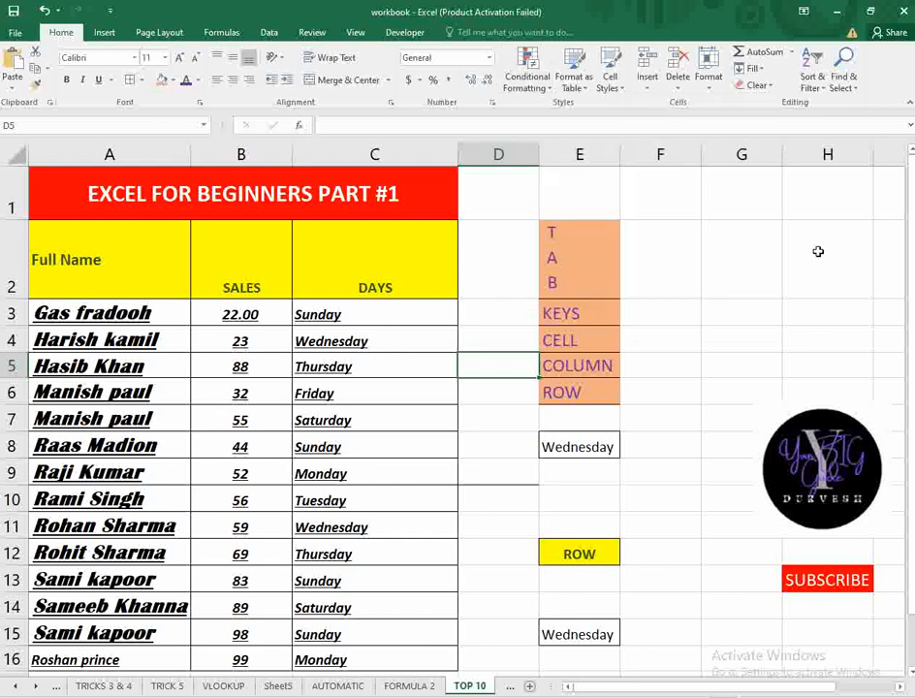
# Step: Highlight sales values in B3:B14 greater than 80 using Green Fill with Dark Green Text
pyautogui.moveTo(249, 605); pyautogui.dragTo(244, 606)
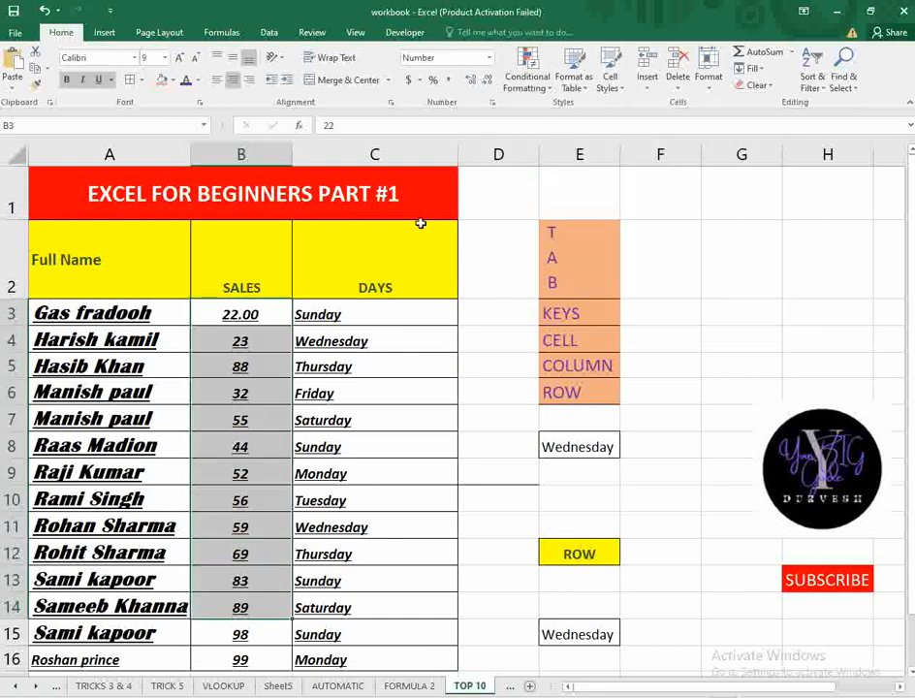
pyautogui.click(526, 73)
pyautogui.moveTo(637, 116)
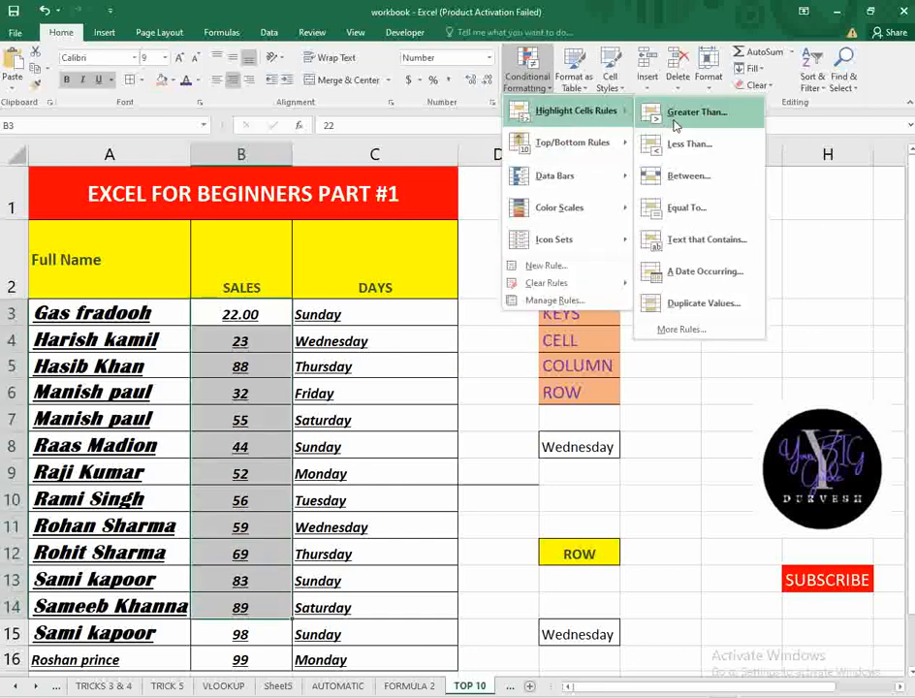
pyautogui.click(678, 117)
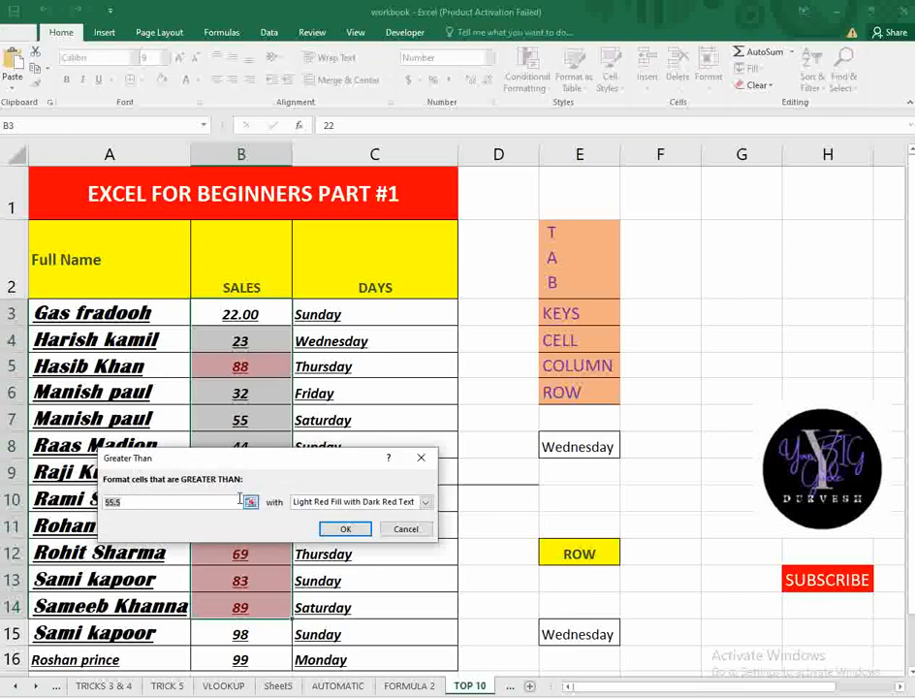
pyautogui.press('BackSpace')
pyautogui.write('80')
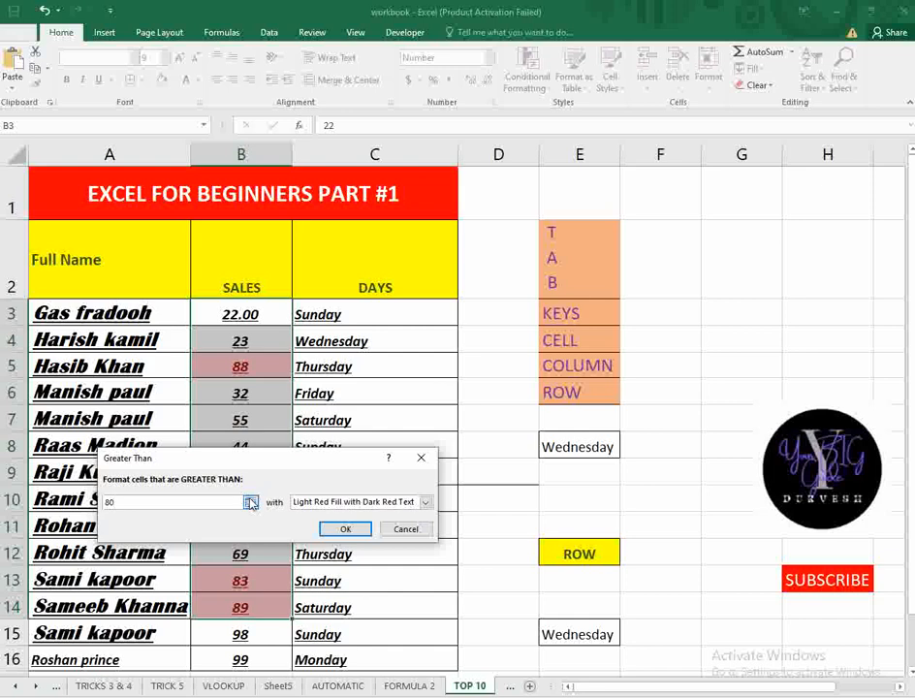
pyautogui.click(388, 503)
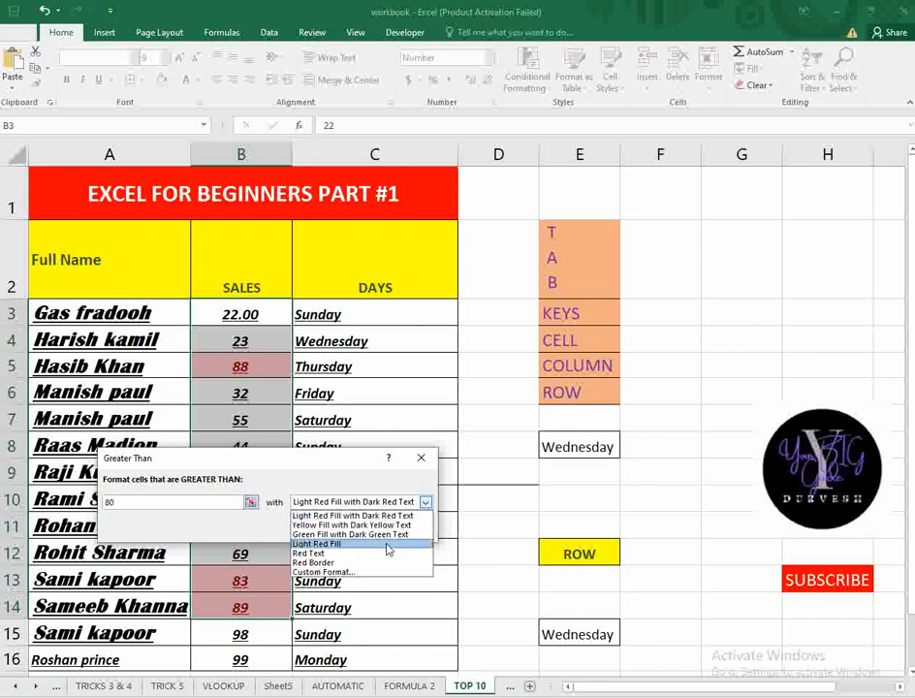
pyautogui.click(340, 534)
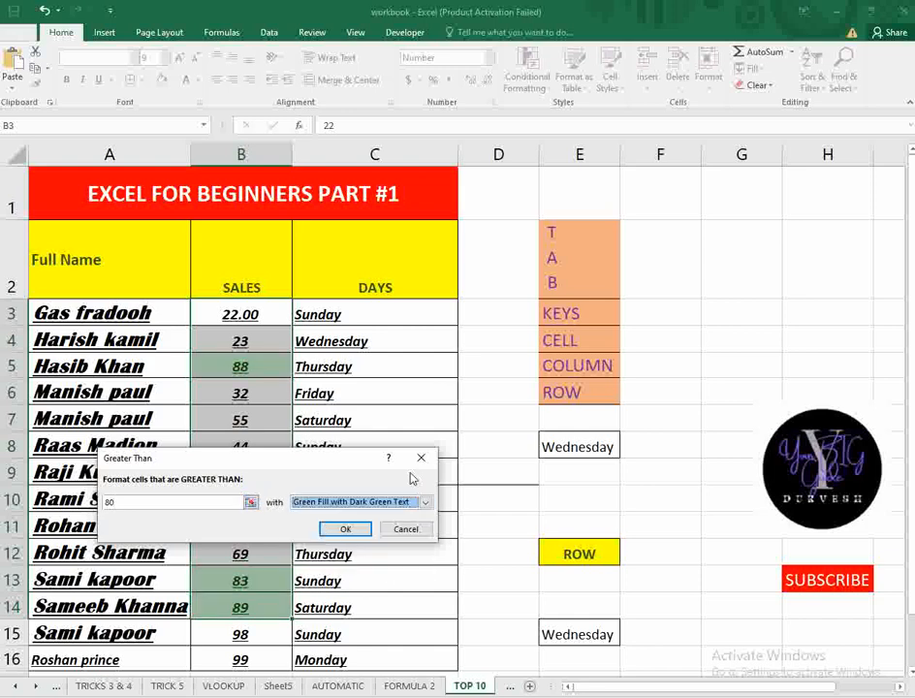
pyautogui.click(345, 530)
pyautogui.click(411, 441)
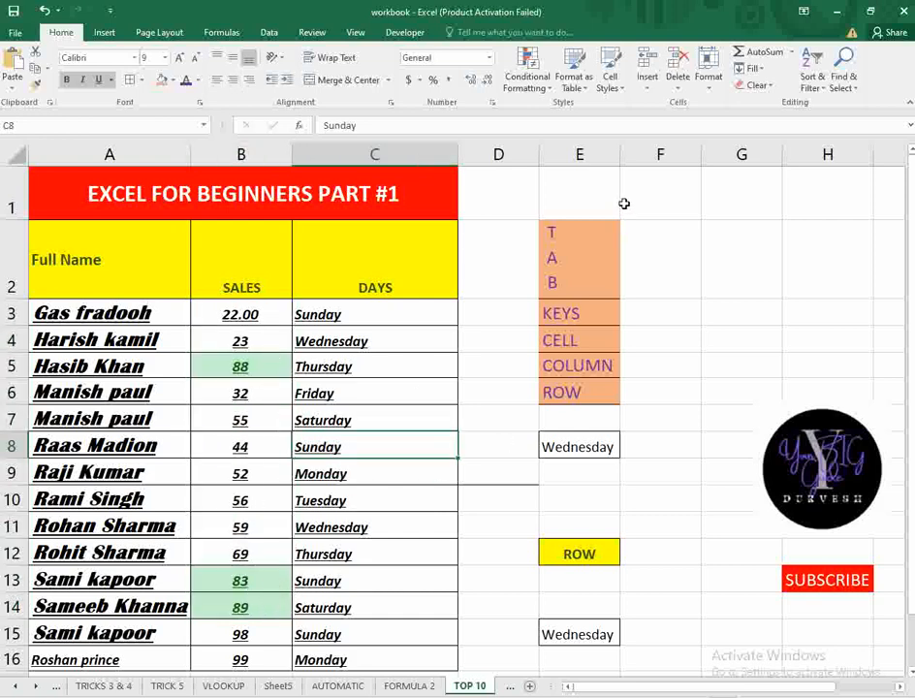
# Step: Add a highlight rule to B4:B14 for sales values less than 20 using Yellow Fill with Dark Yellow Text
pyautogui.moveTo(212, 336); pyautogui.dragTo(240, 607)
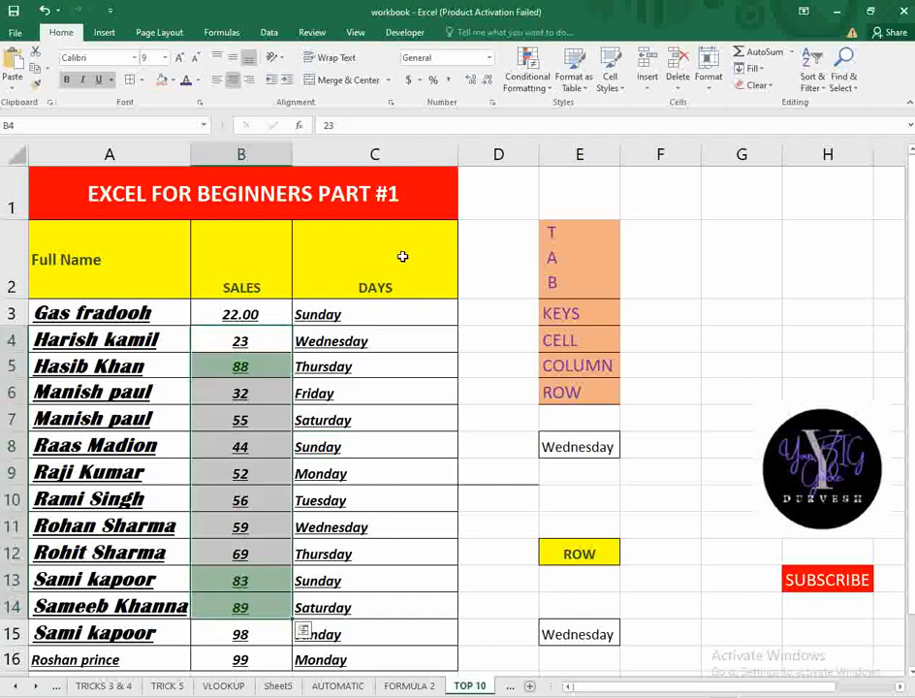
pyautogui.click(527, 76)
pyautogui.moveTo(594, 111)
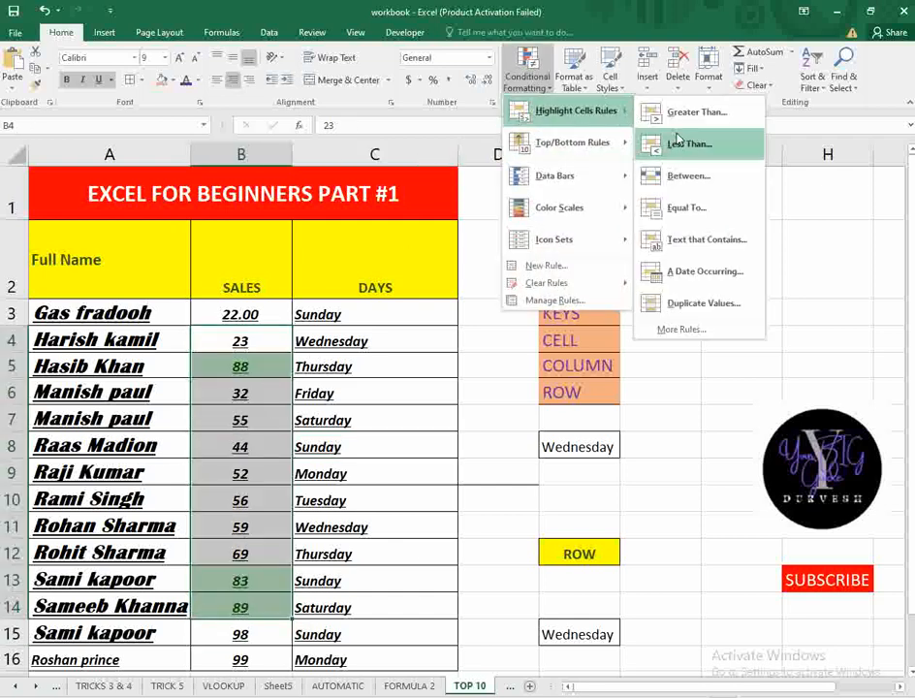
pyautogui.click(691, 145)
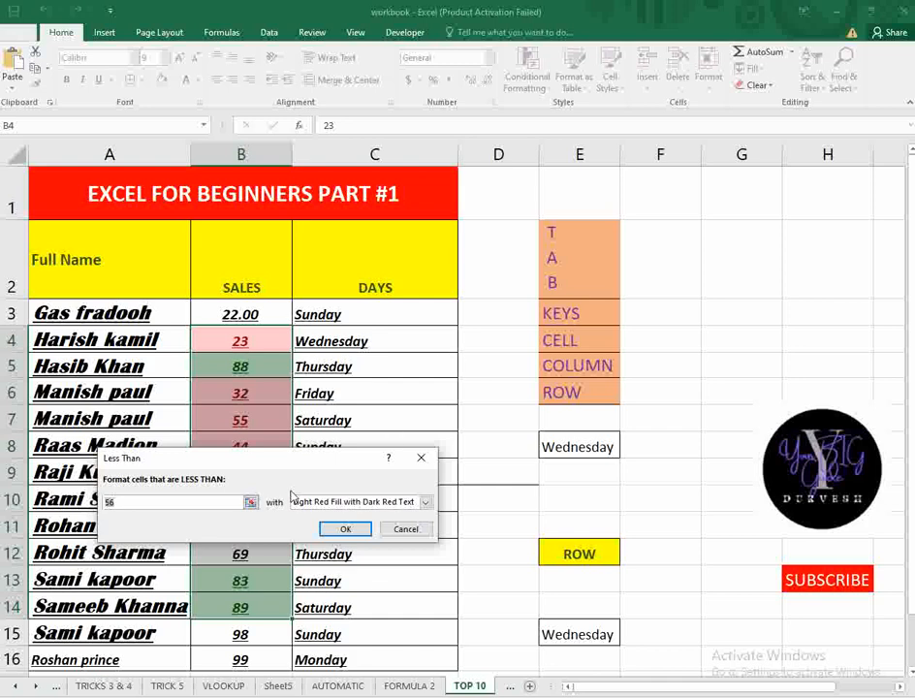
pyautogui.press('BackSpace')
pyautogui.write('20')
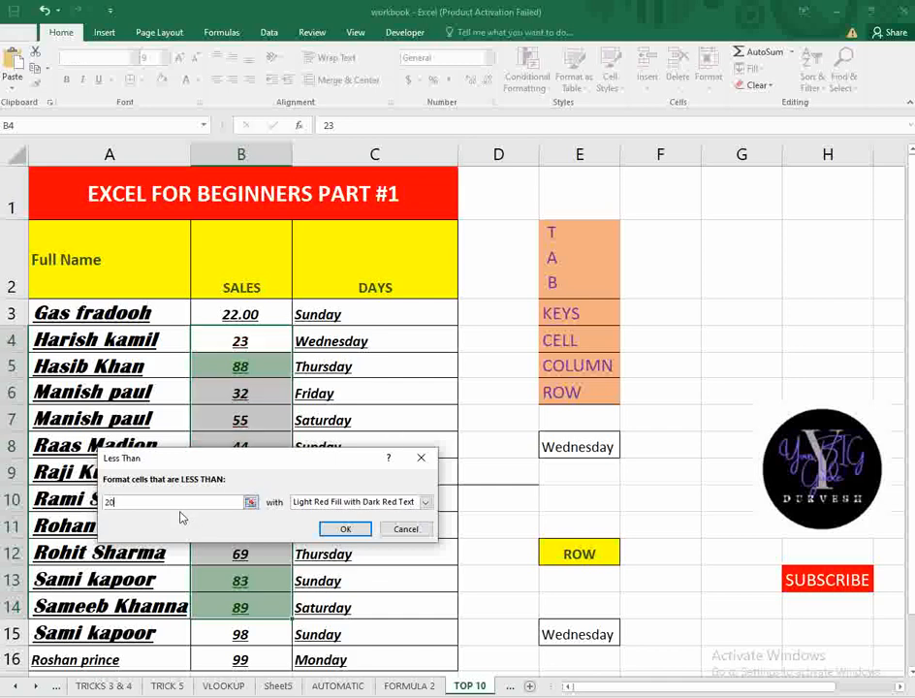
pyautogui.click(426, 502)
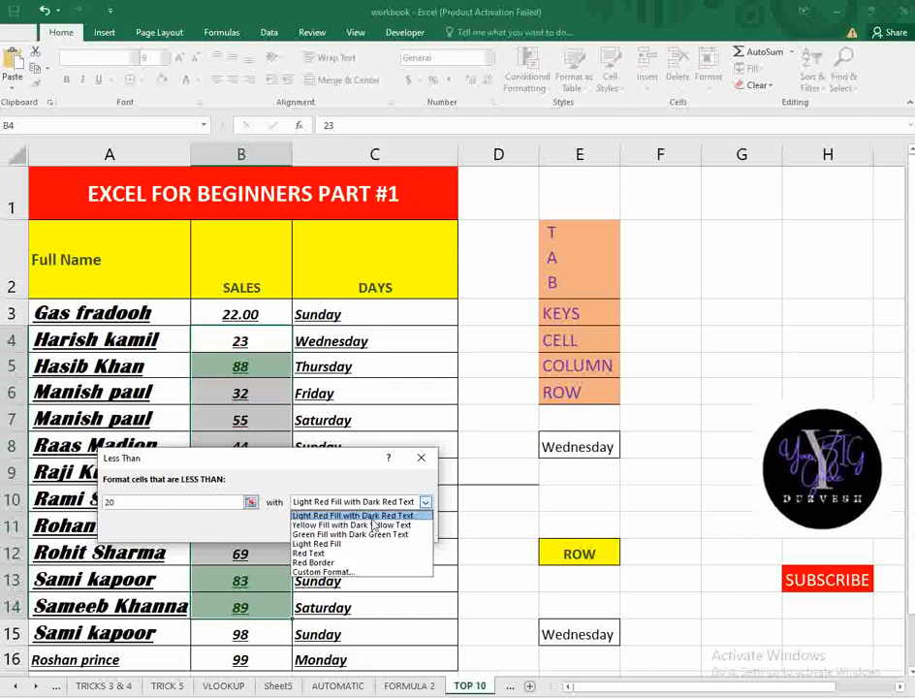
pyautogui.click(361, 522)
pyautogui.click(335, 532)
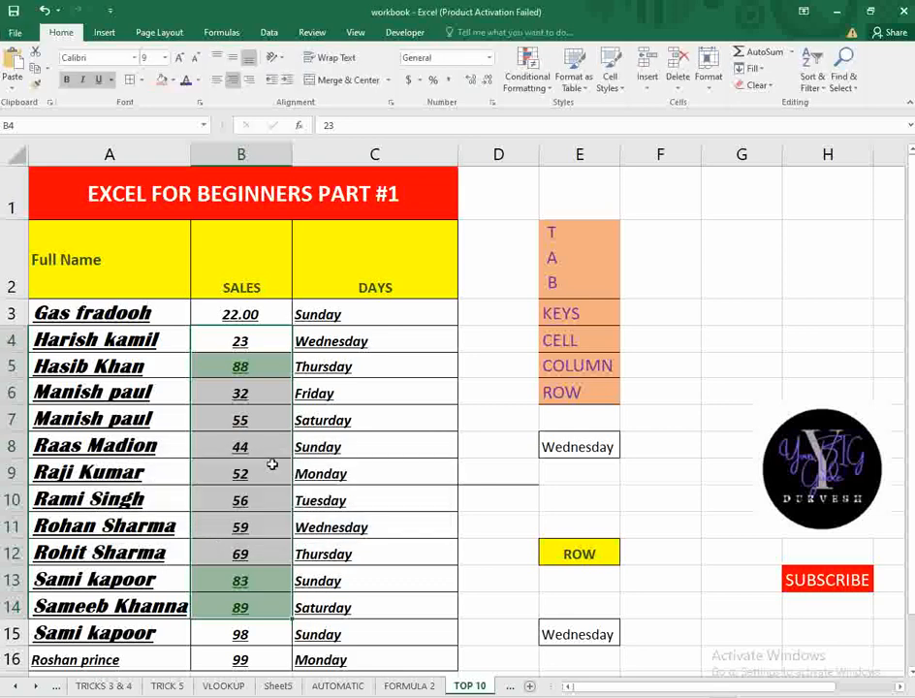
# Step: Add solid-fill green data bars to the sales values in B4:B14
pyautogui.click(526, 70)
pyautogui.moveTo(608, 143)
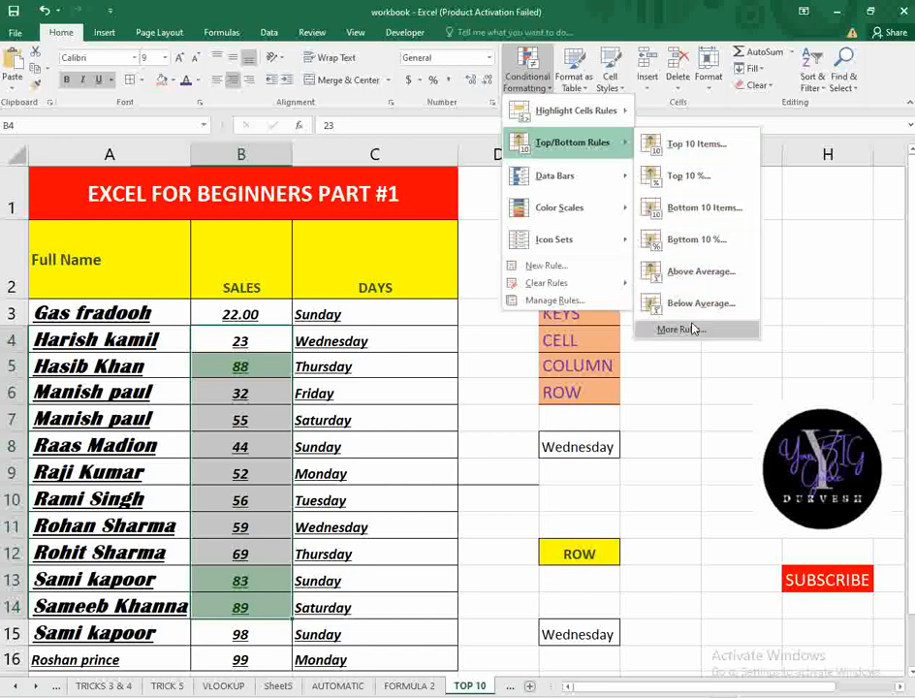
pyautogui.moveTo(556, 175)
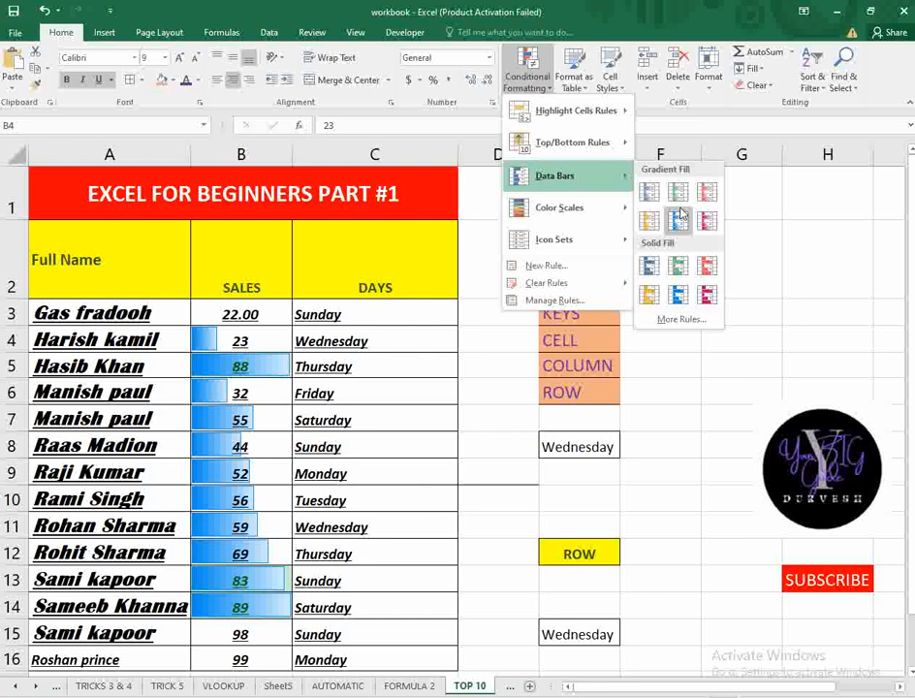
pyautogui.click(681, 273)
pyautogui.click(469, 371)
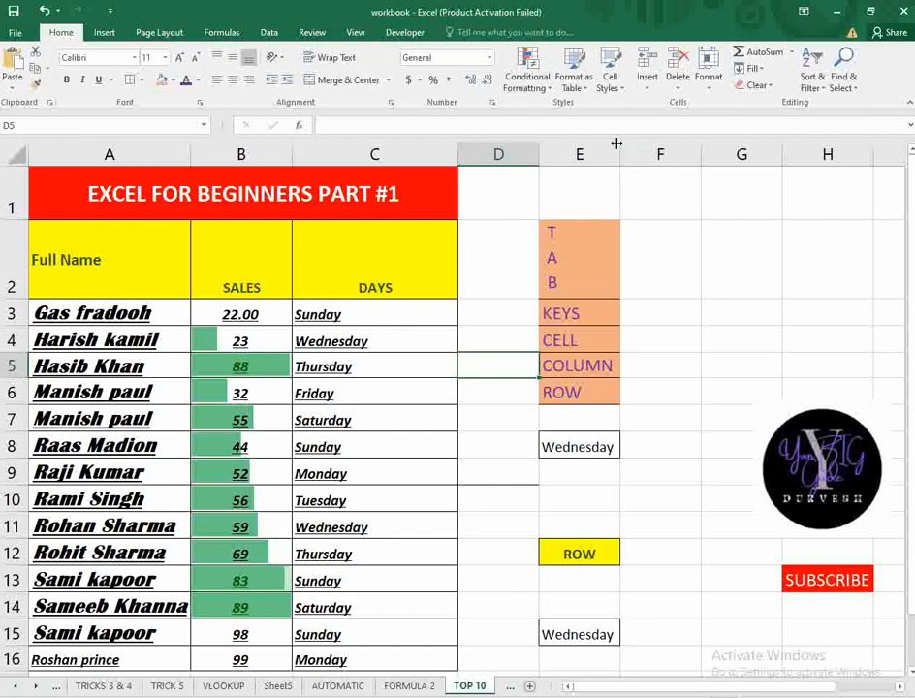
# Step: Format the range A2:C14 as a table with headers, using a black style from the Light group
pyautogui.click(582, 87)
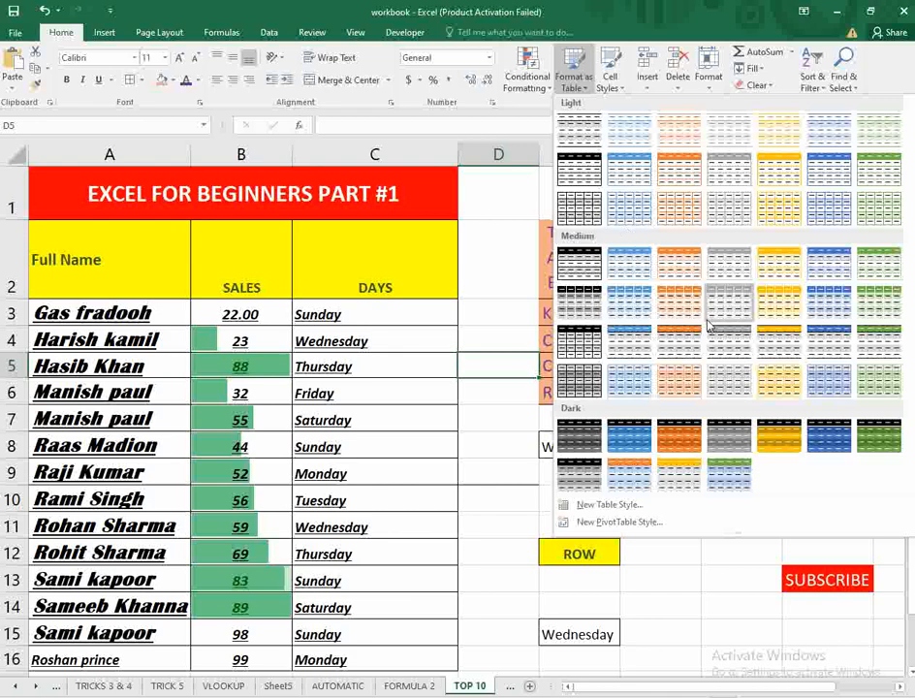
pyautogui.press('Escape')
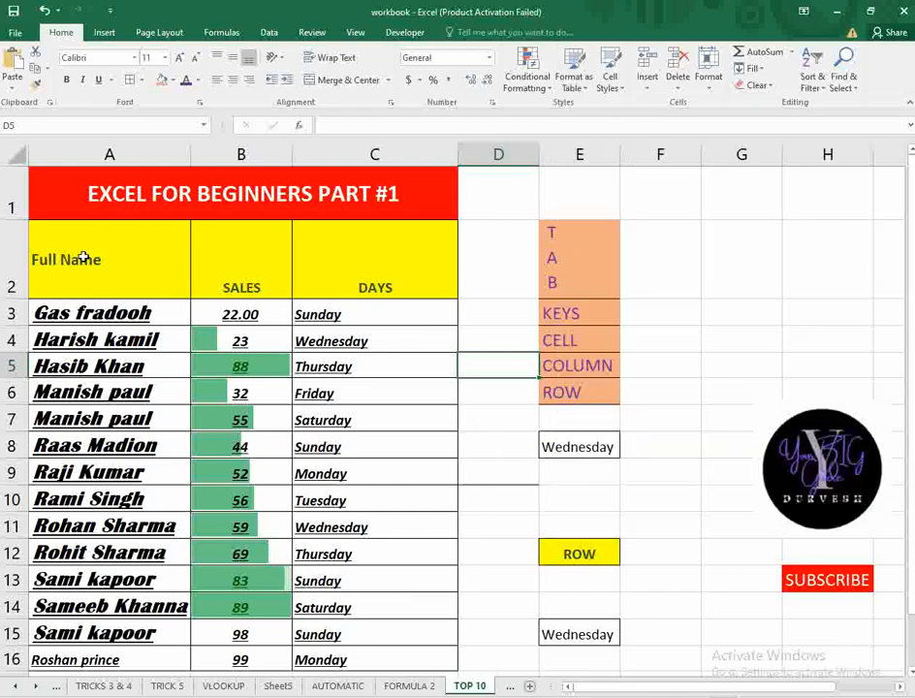
pyautogui.moveTo(76, 261); pyautogui.dragTo(402, 607)
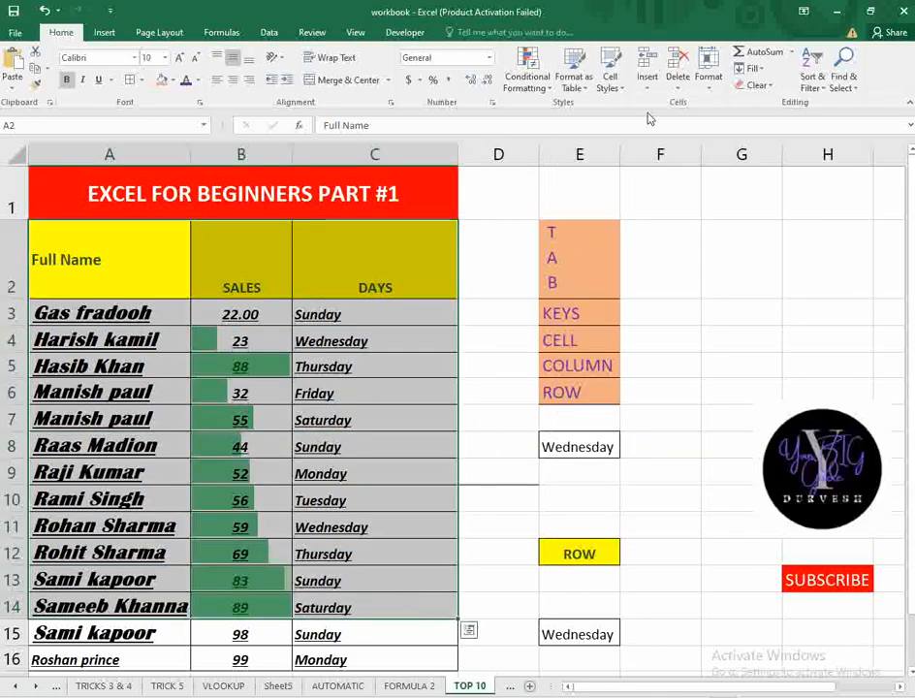
pyautogui.click(576, 79)
pyautogui.click(588, 182)
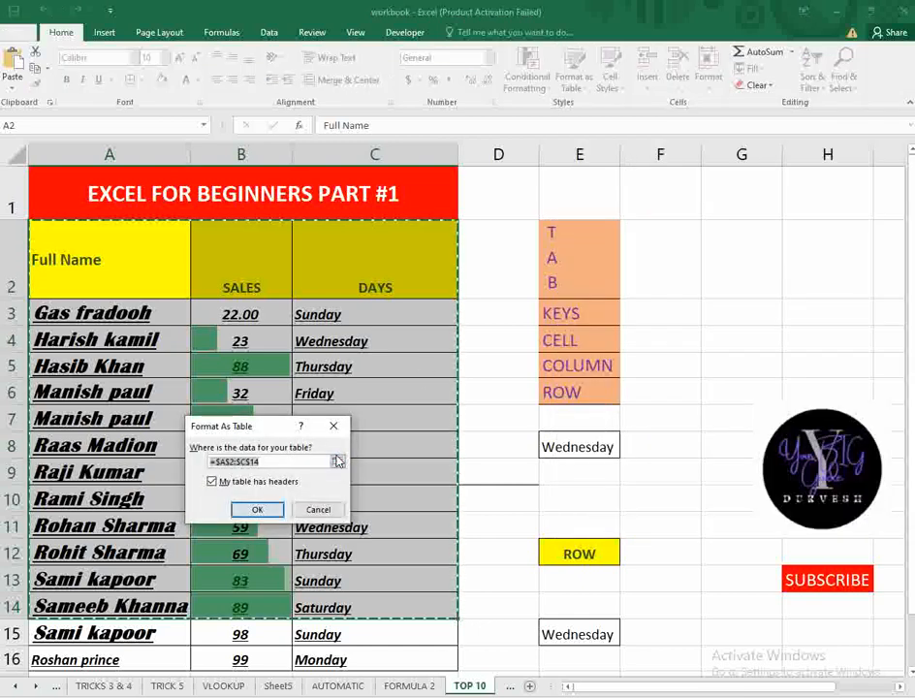
pyautogui.click(262, 510)
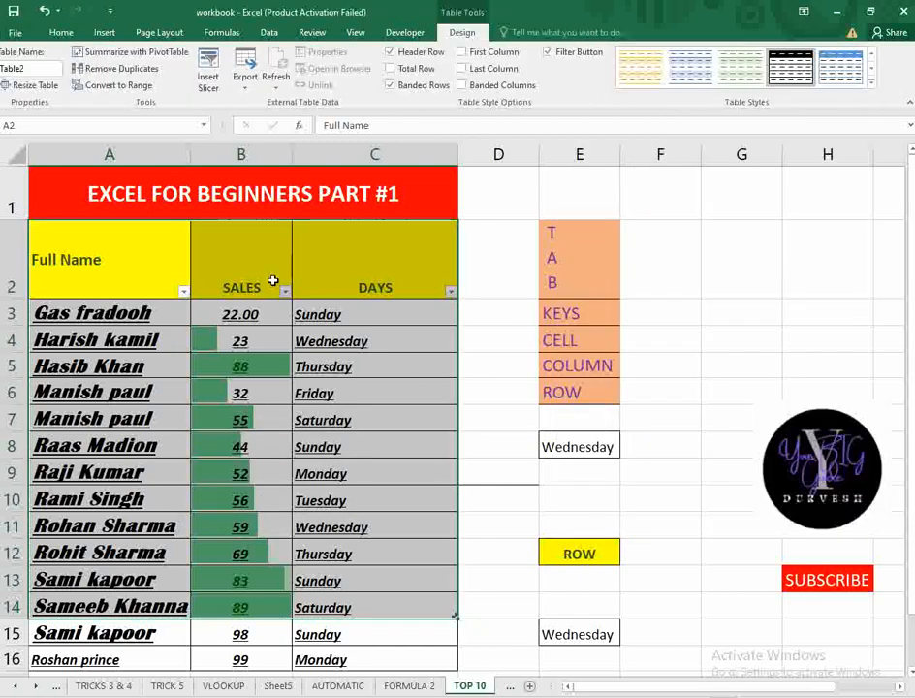
# Step: Try filtering the Full Name column to only the entry in row 5, and undo the filter
pyautogui.click(183, 291)
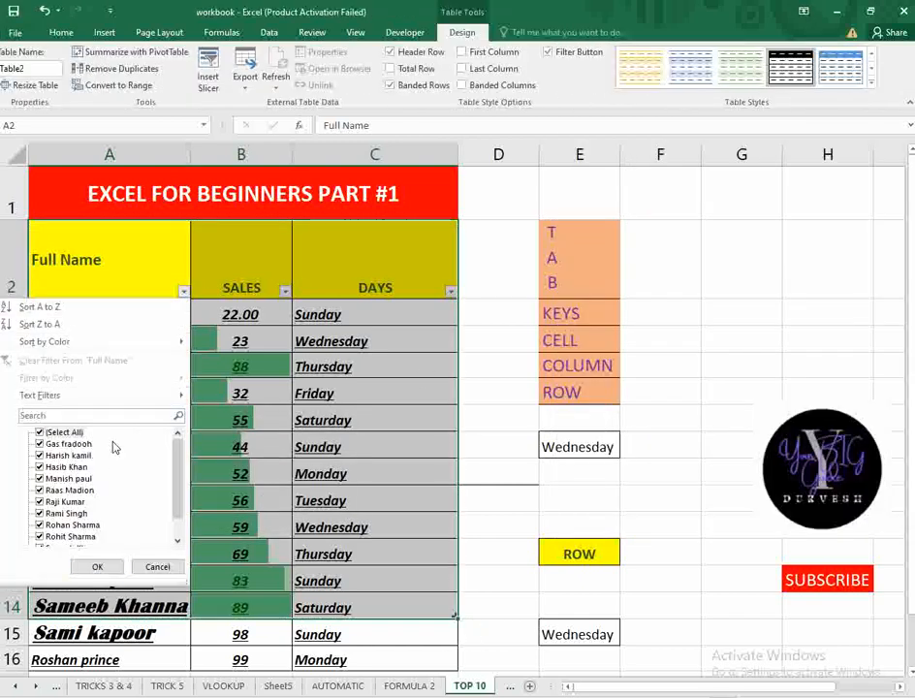
pyautogui.click(39, 431)
pyautogui.click(40, 466)
pyautogui.click(89, 565)
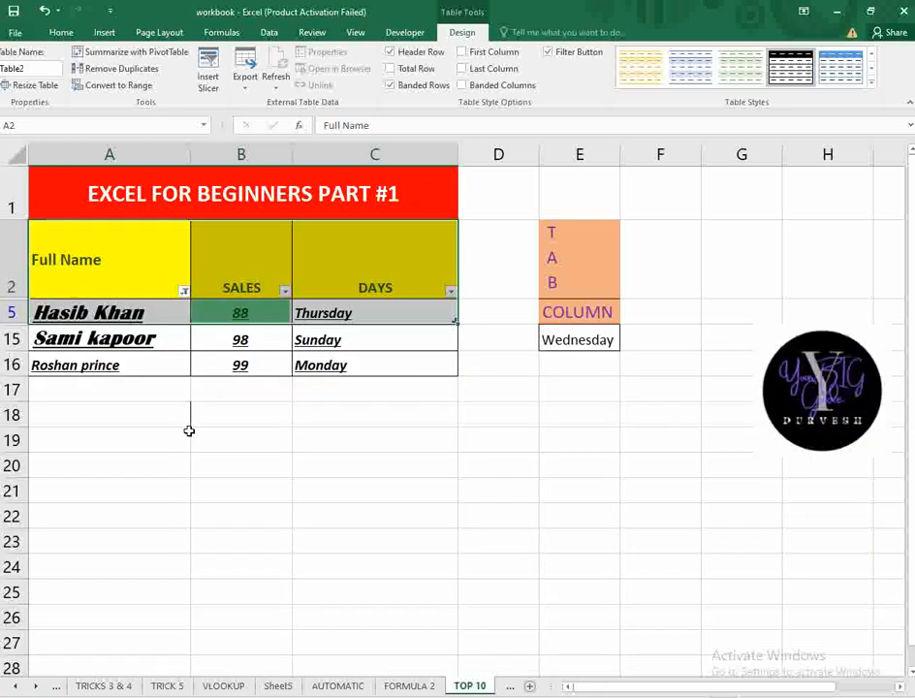
pyautogui.hotkey('ctrl', 'z')
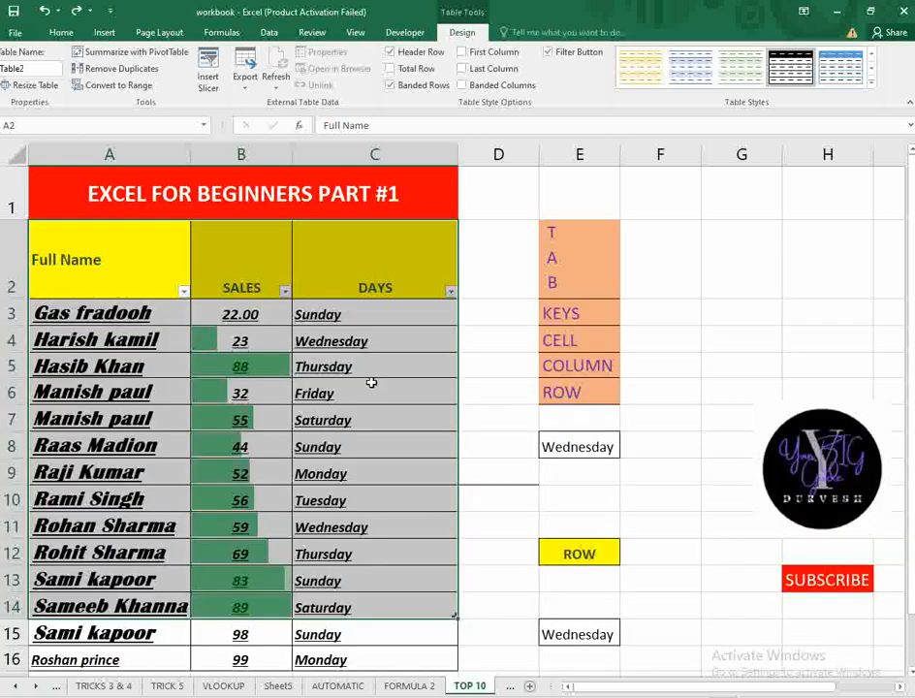
# Step: Restyle the table range A2:C14 with a gold table style from the Medium group
pyautogui.click(500, 386)
pyautogui.moveTo(107, 260); pyautogui.dragTo(428, 590)
pyautogui.click(574, 74)
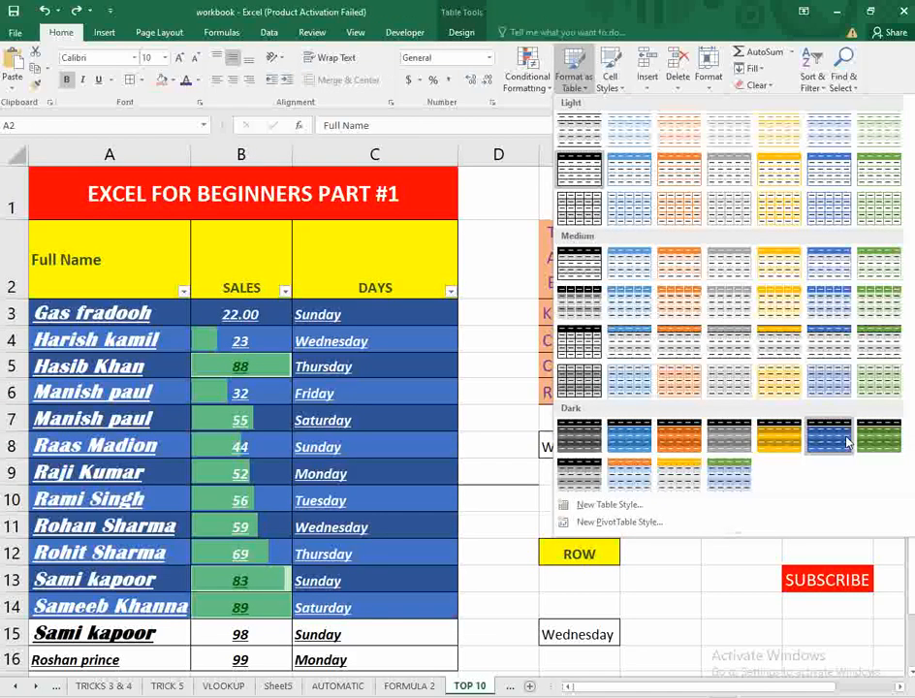
pyautogui.click(780, 304)
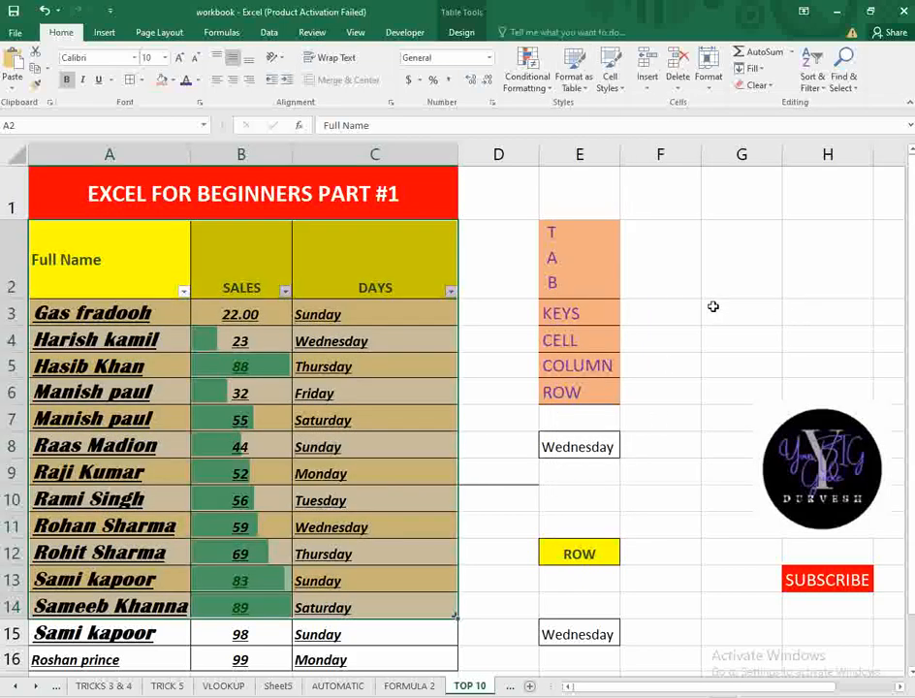
# Step: Examine the available cell styles for the table, the CELL entry in E4 and the ROW entry in E12
pyautogui.click(617, 90)
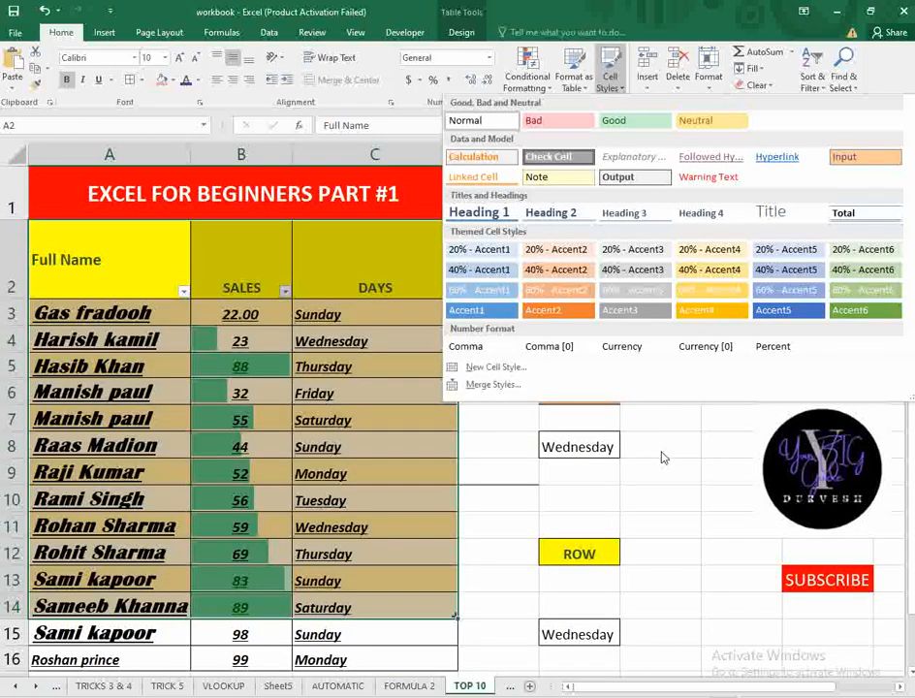
pyautogui.click(665, 457)
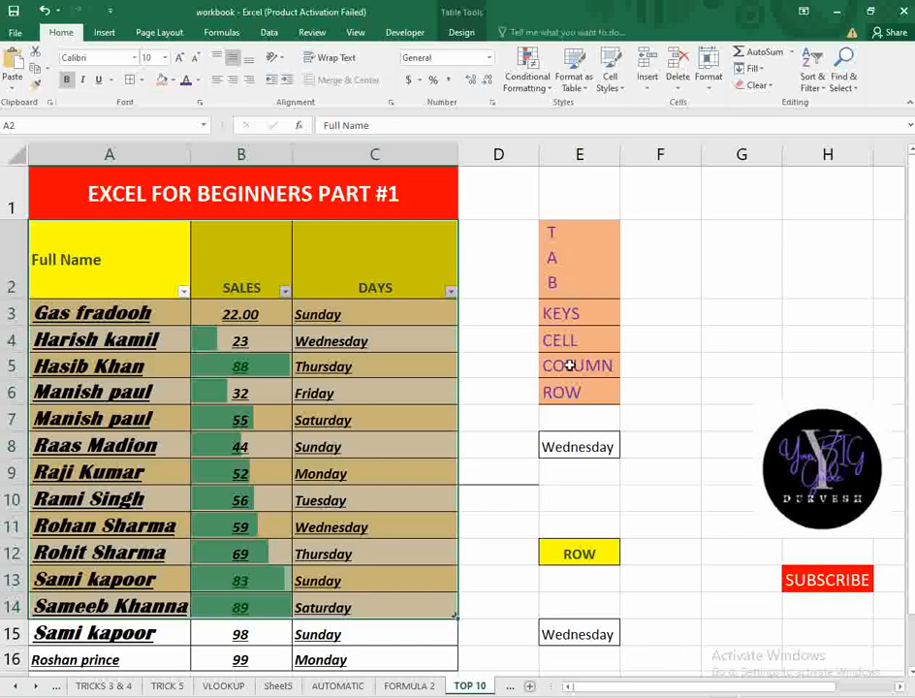
pyautogui.click(586, 343)
pyautogui.click(610, 78)
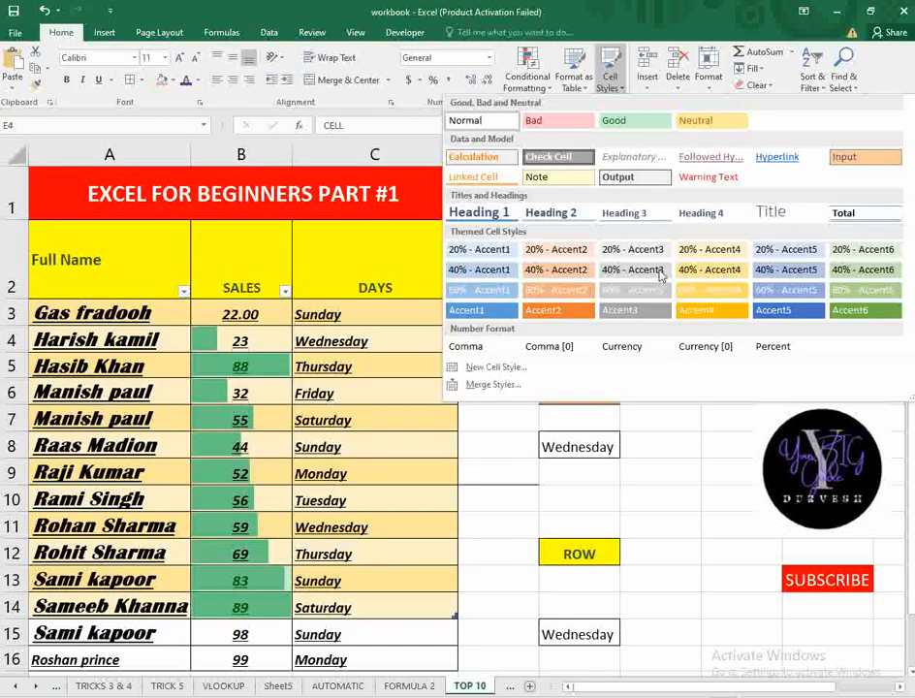
pyautogui.click(616, 554)
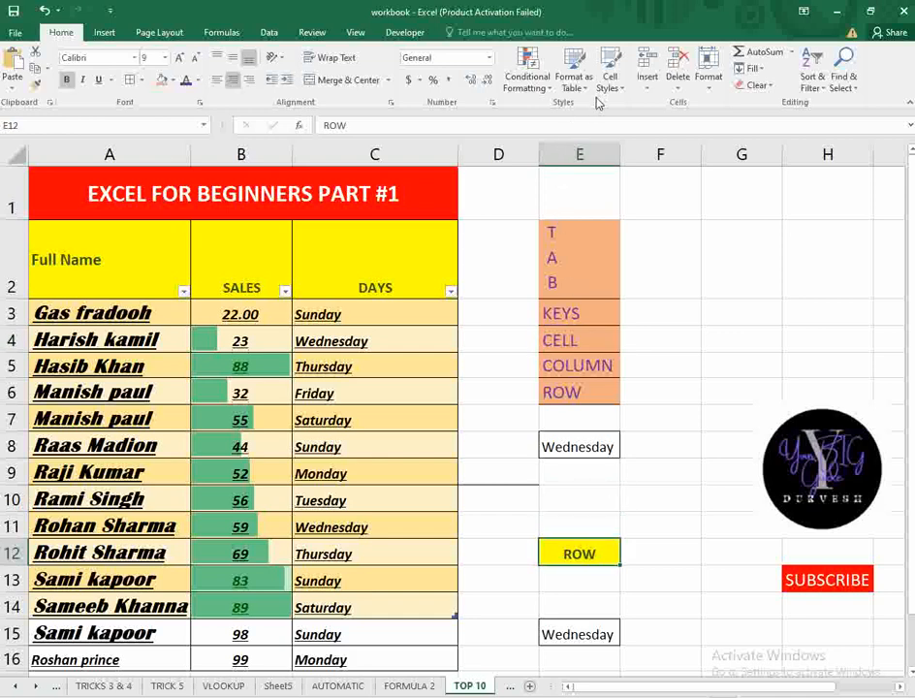
pyautogui.click(610, 77)
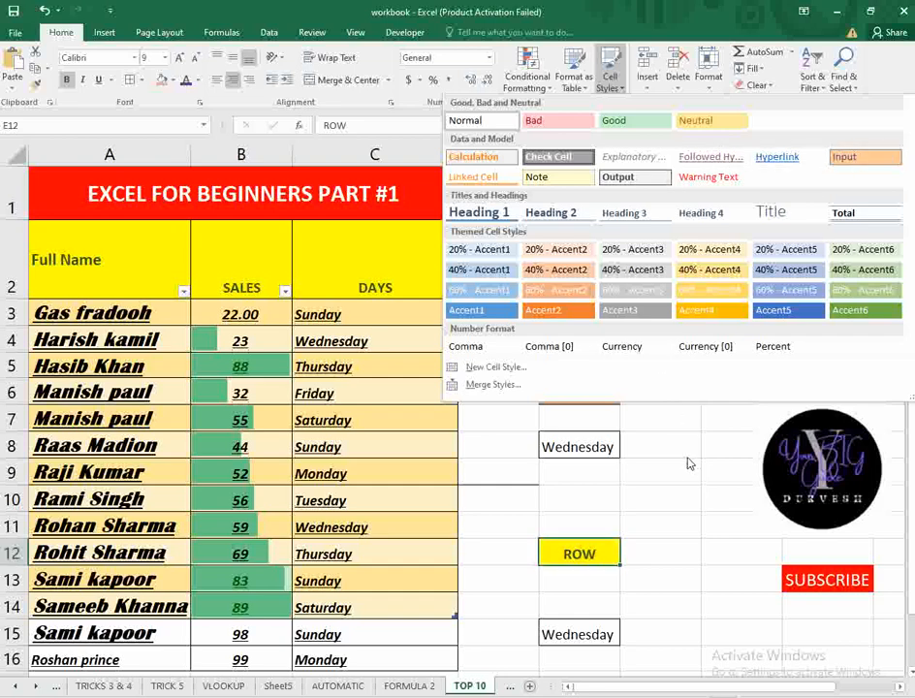
pyautogui.click(679, 425)
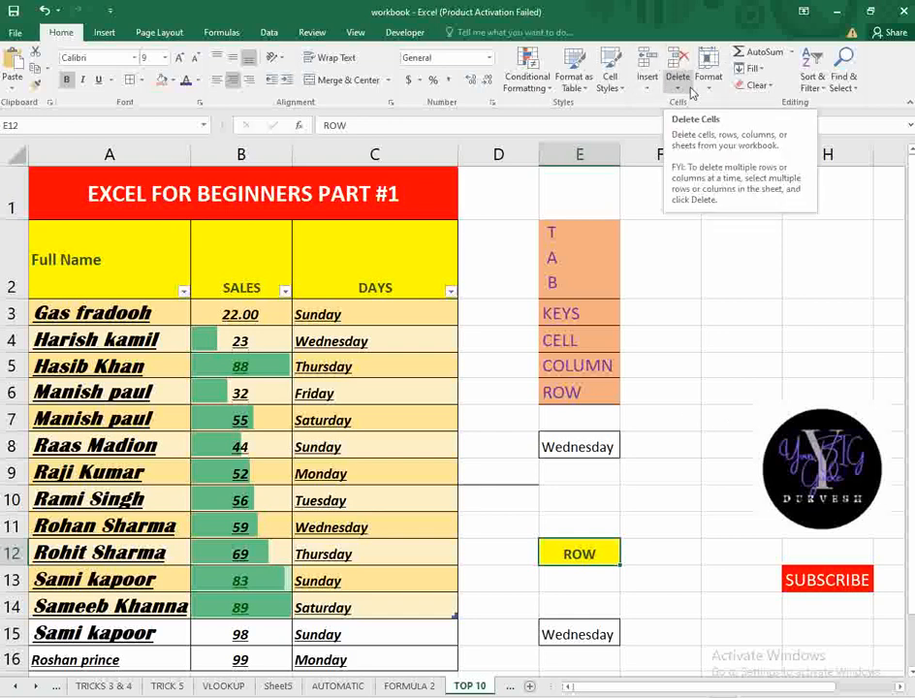
# Step: Insert a blank cell at E4, shifting the existing cells right
pyautogui.click(650, 93)
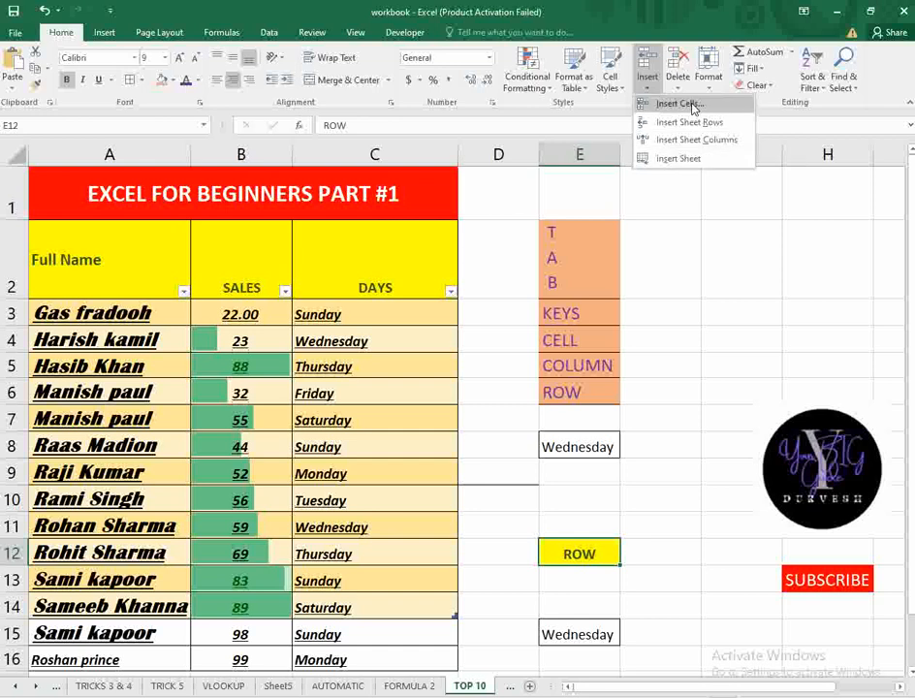
pyautogui.click(640, 360)
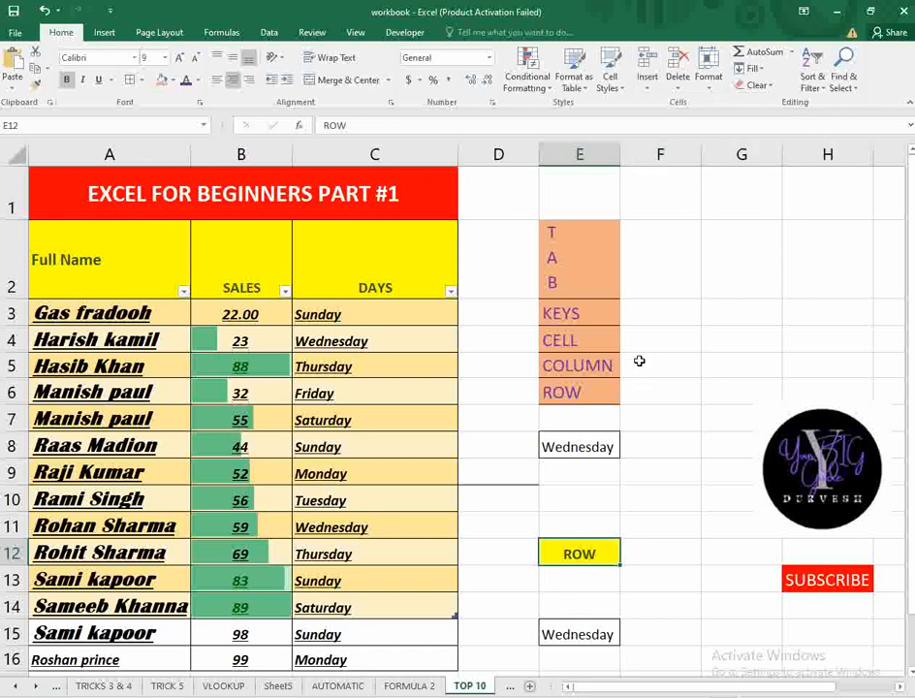
pyautogui.click(572, 337)
pyautogui.click(647, 75)
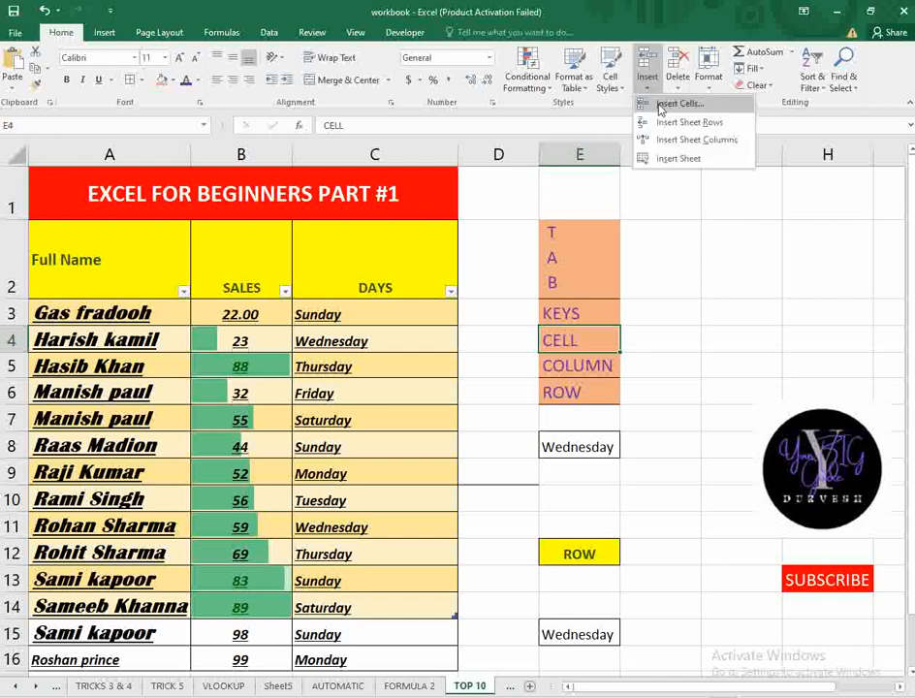
pyautogui.click(660, 107)
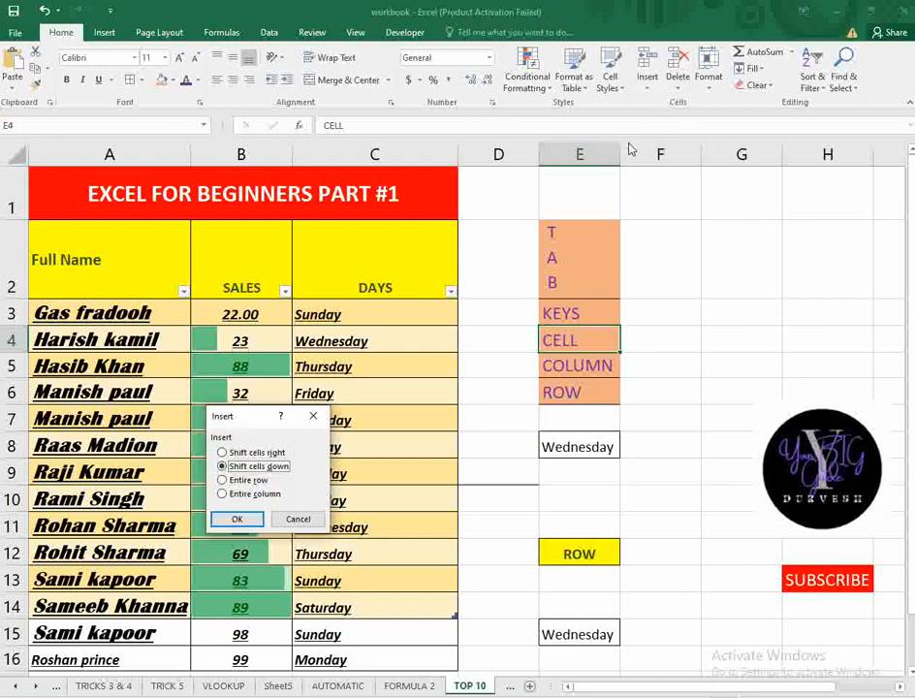
pyautogui.click(254, 453)
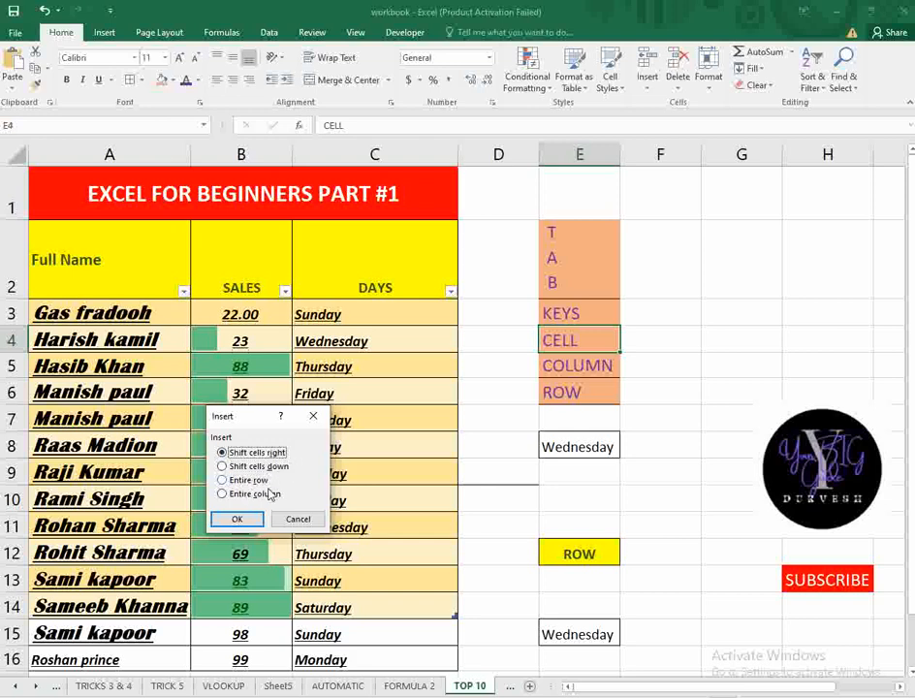
pyautogui.click(236, 519)
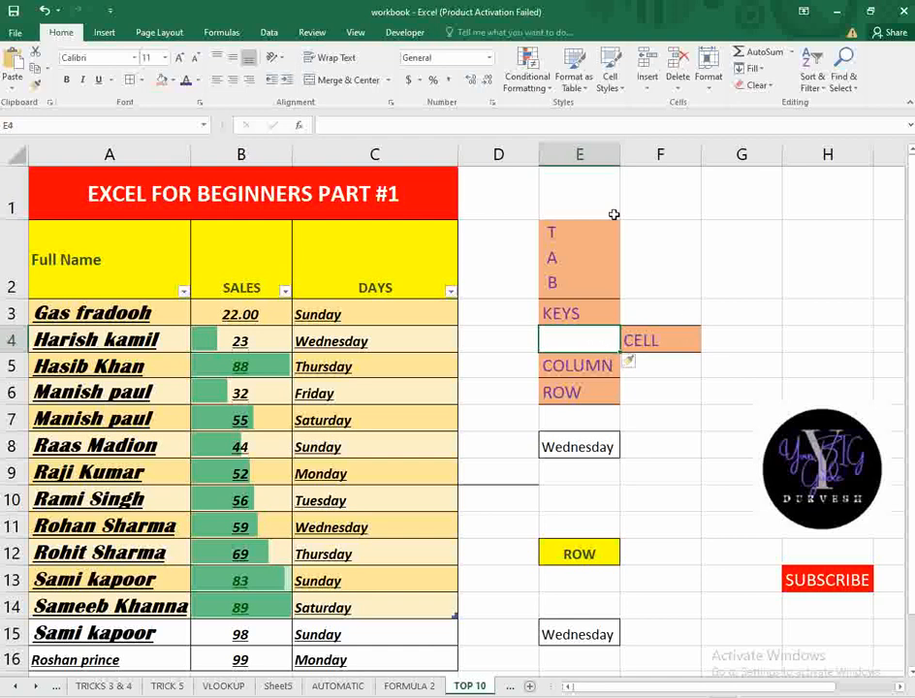
# Step: Insert two more blank cells at E4, shifting the cells below down
pyautogui.click(648, 62)
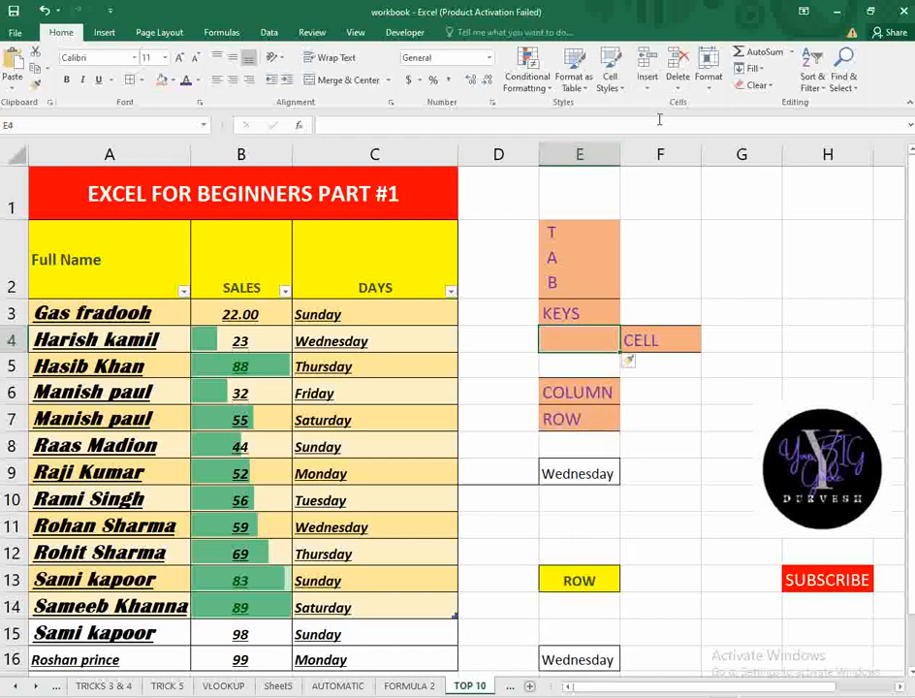
pyautogui.click(650, 88)
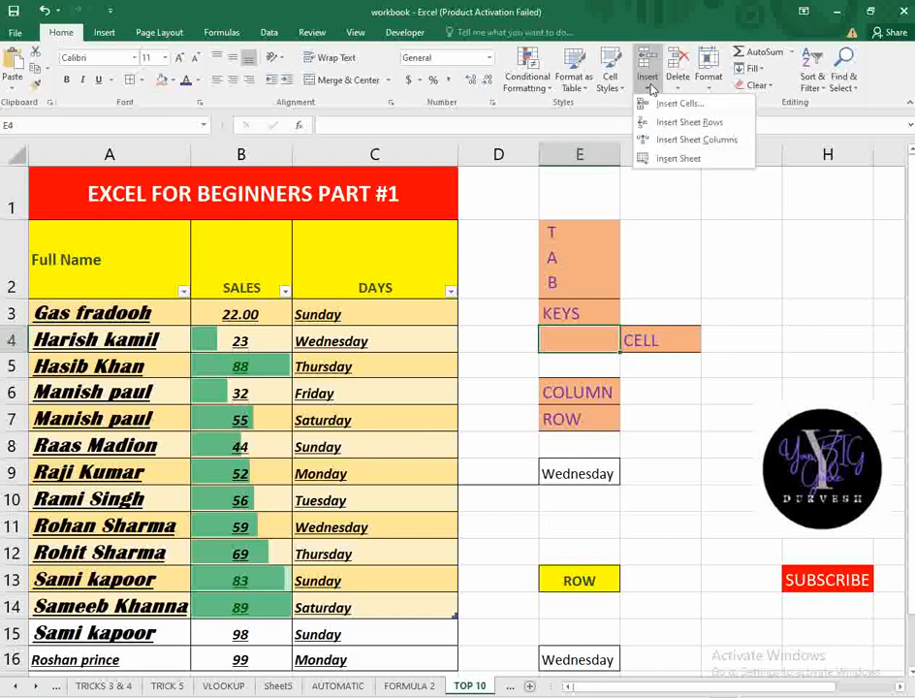
pyautogui.click(698, 307)
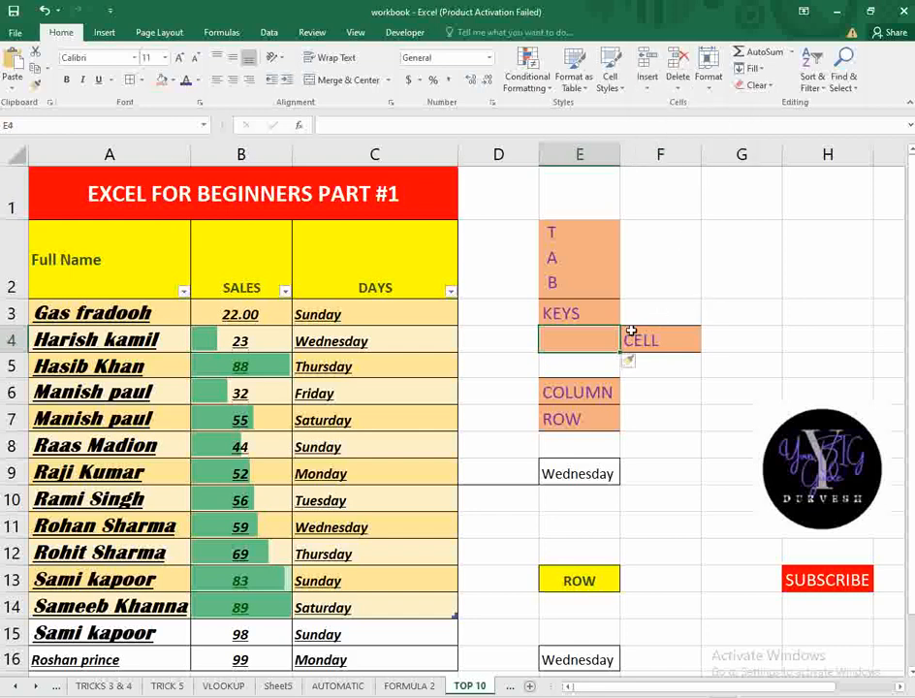
pyautogui.click(648, 62)
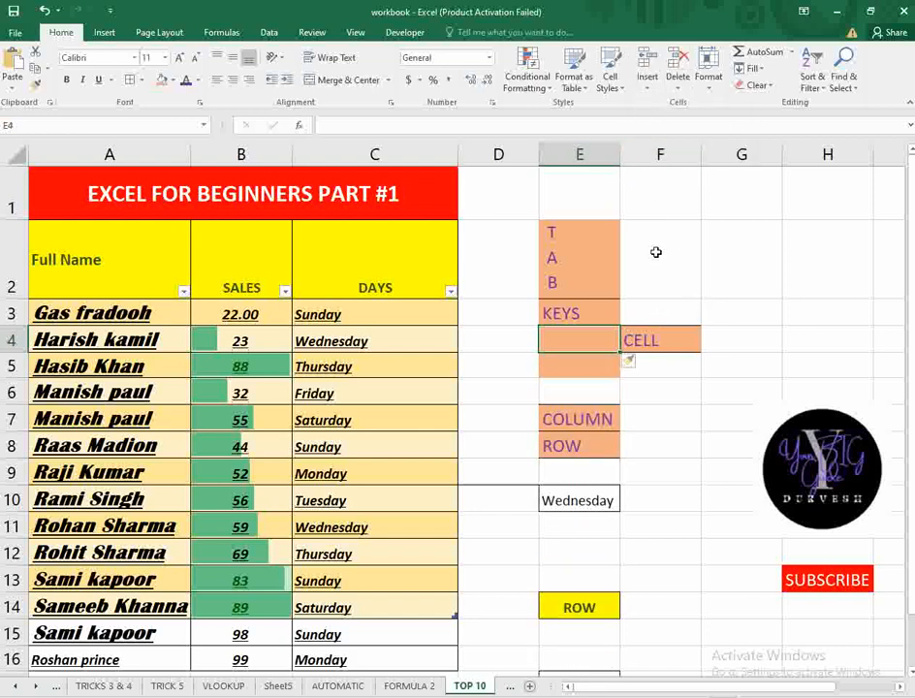
# Step: Insert a blank sheet row above row 4
pyautogui.click(648, 89)
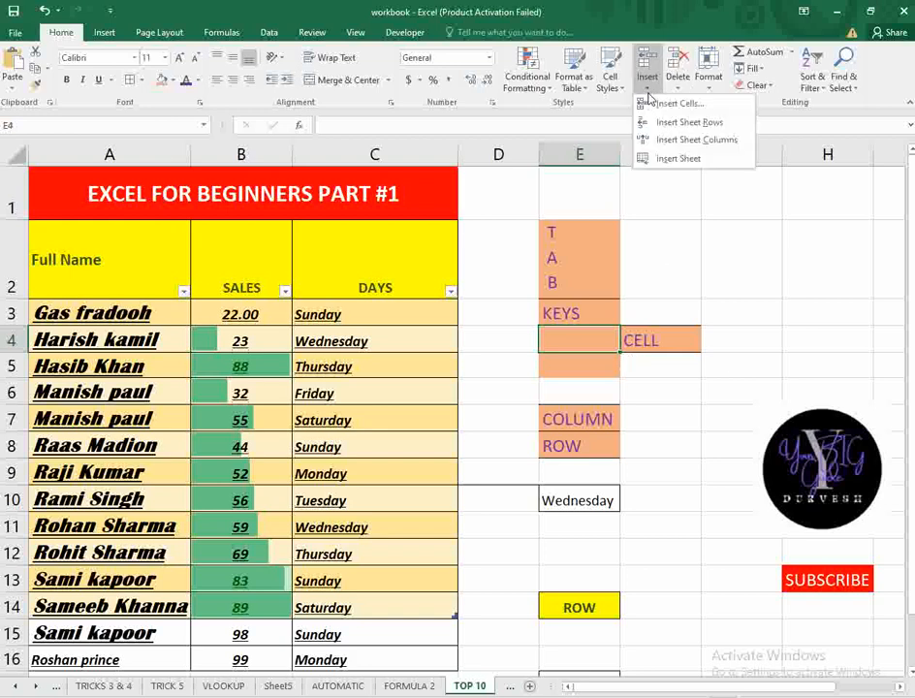
pyautogui.click(689, 123)
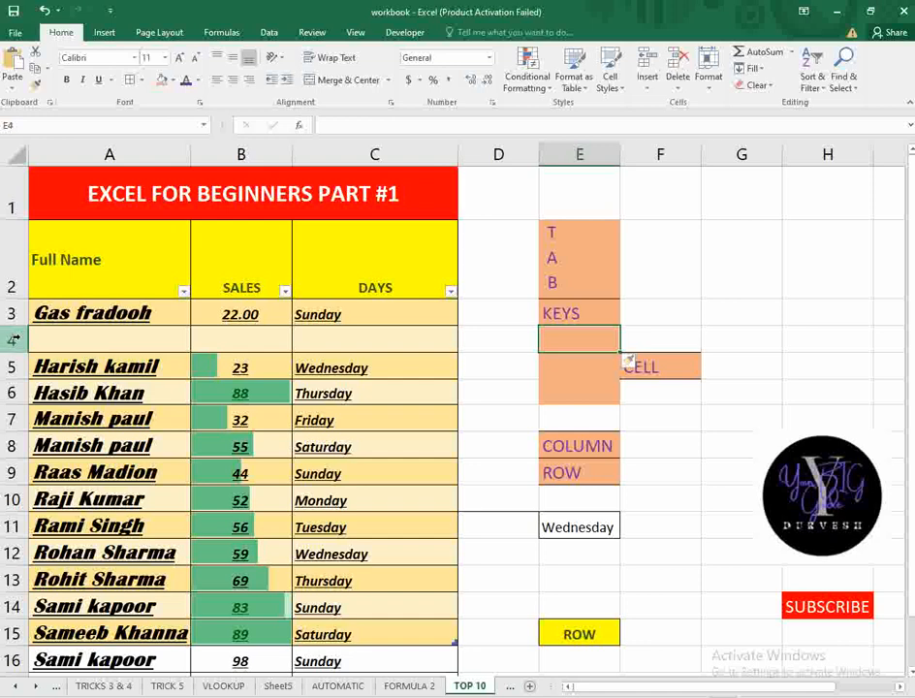
pyautogui.click(15, 338)
# Step: Insert a blank cell at F3, shifting the cells below down
pyautogui.click(628, 312)
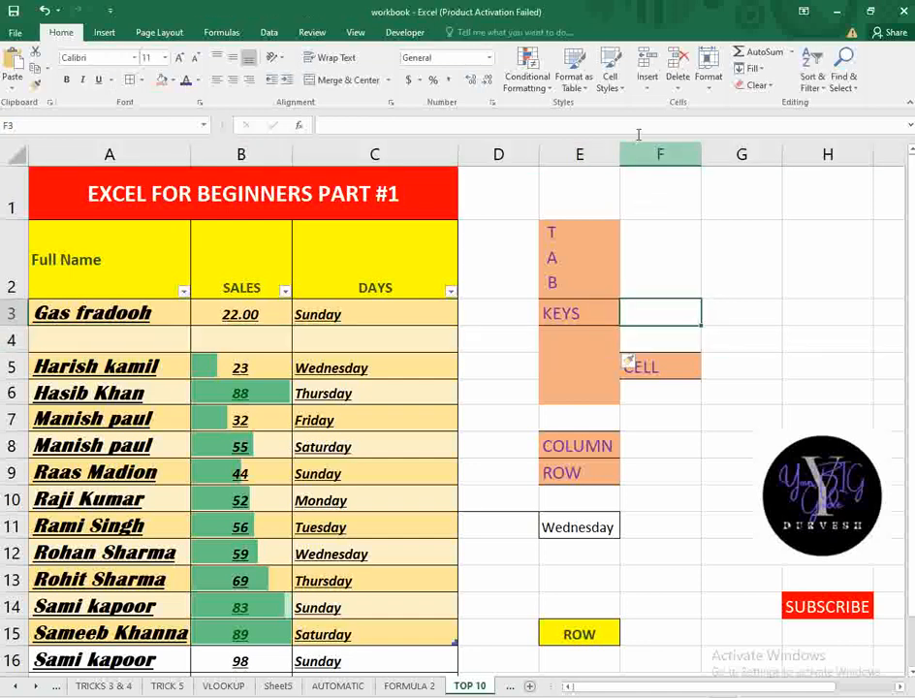
pyautogui.click(649, 90)
pyautogui.click(680, 240)
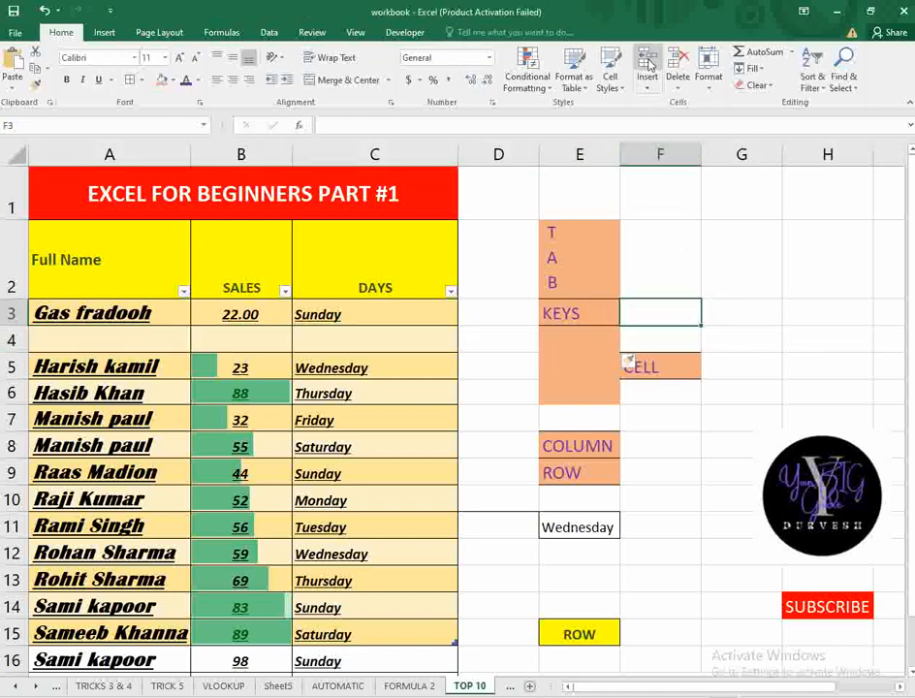
pyautogui.click(648, 65)
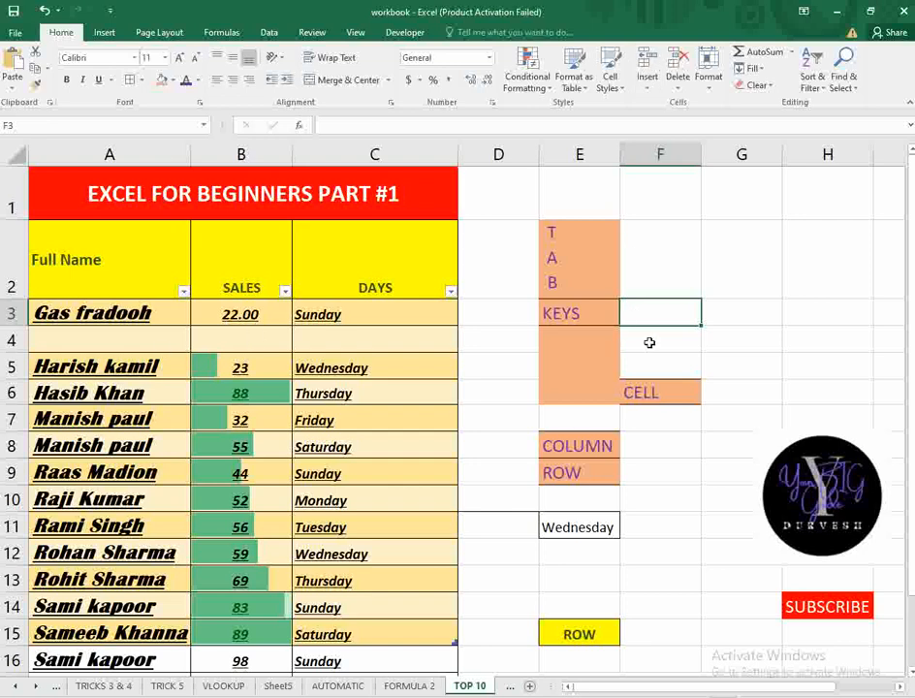
# Step: Select the KEYS cell E3 and insert a new blank worksheet before the TOP 10 sheet
pyautogui.click(576, 313)
pyautogui.click(648, 89)
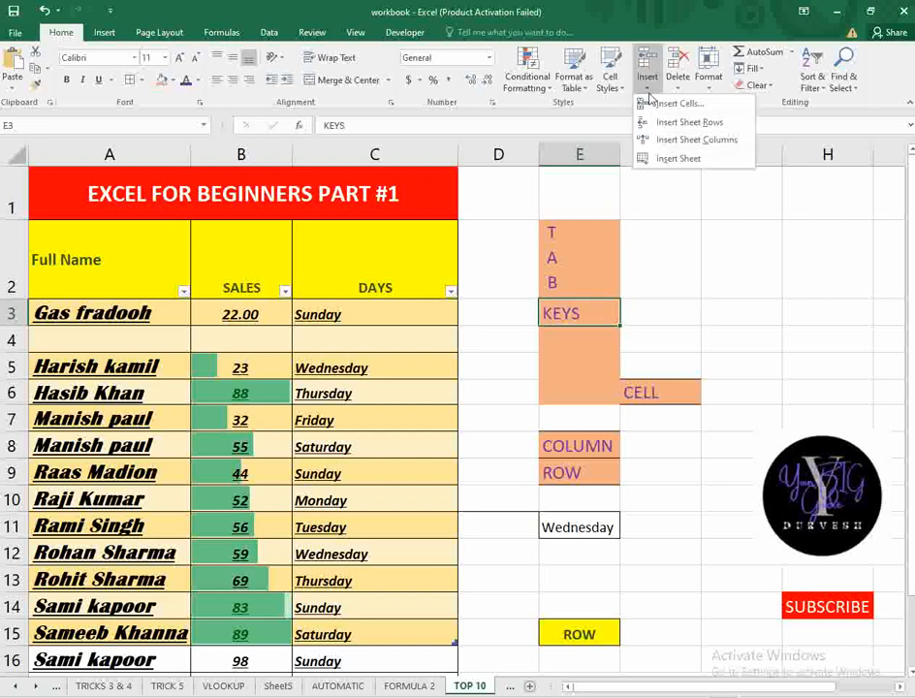
pyautogui.click(684, 163)
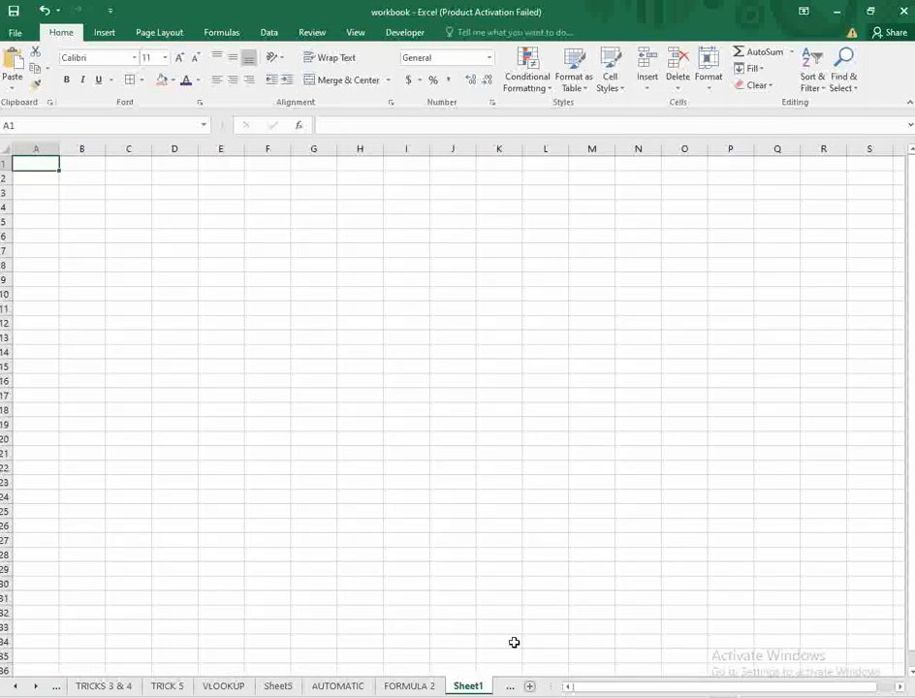
# Step: Look through the workbook's other worksheets and return to the TOP 10 sheet
pyautogui.click(430, 686)
pyautogui.click(338, 687)
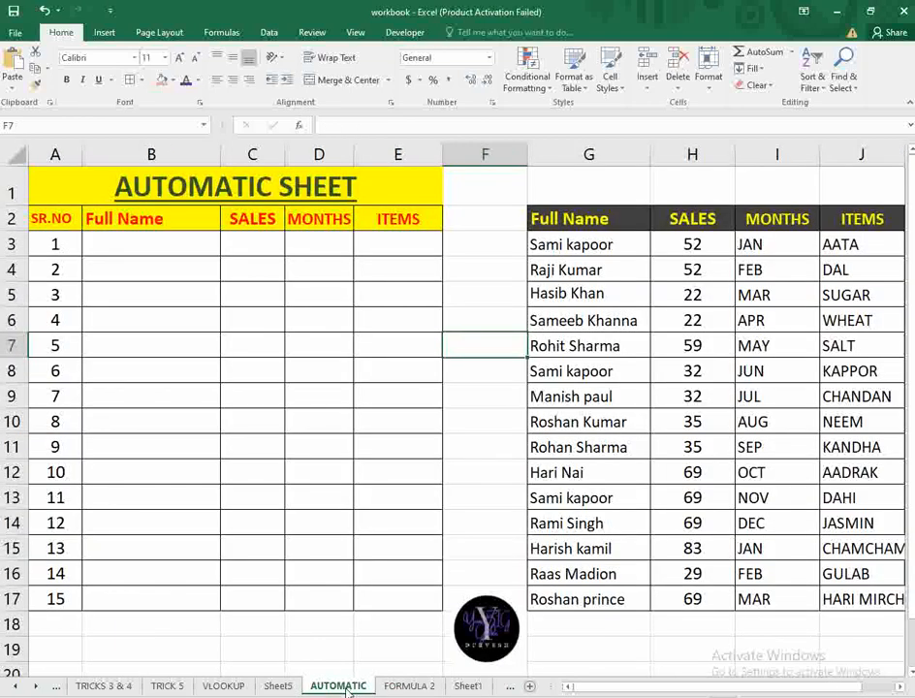
pyautogui.click(278, 686)
pyautogui.click(228, 686)
pyautogui.click(175, 687)
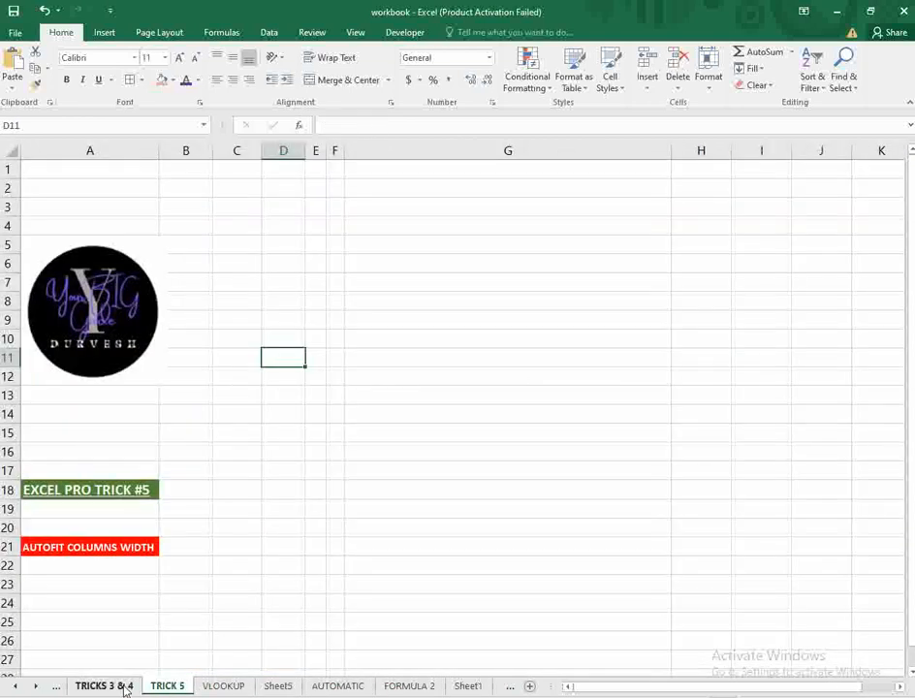
pyautogui.click(111, 686)
pyautogui.click(58, 687)
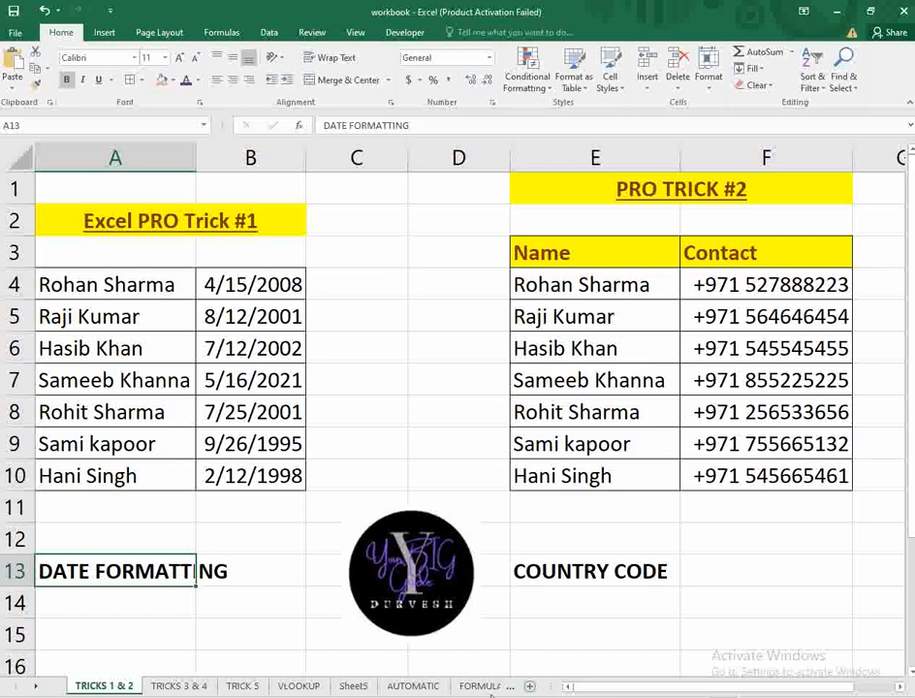
pyautogui.click(470, 686)
pyautogui.click(467, 686)
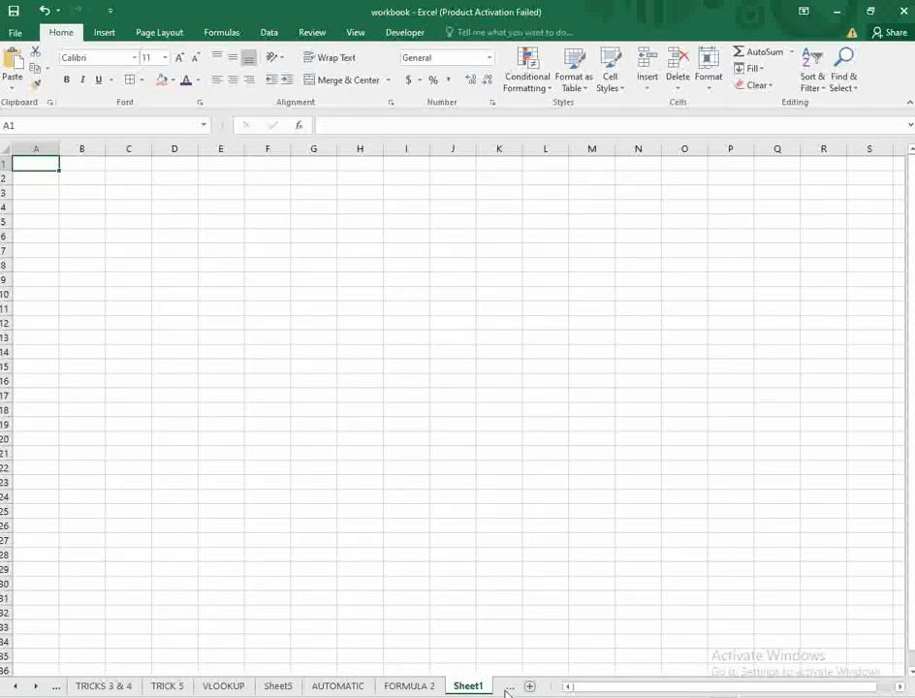
pyautogui.click(508, 686)
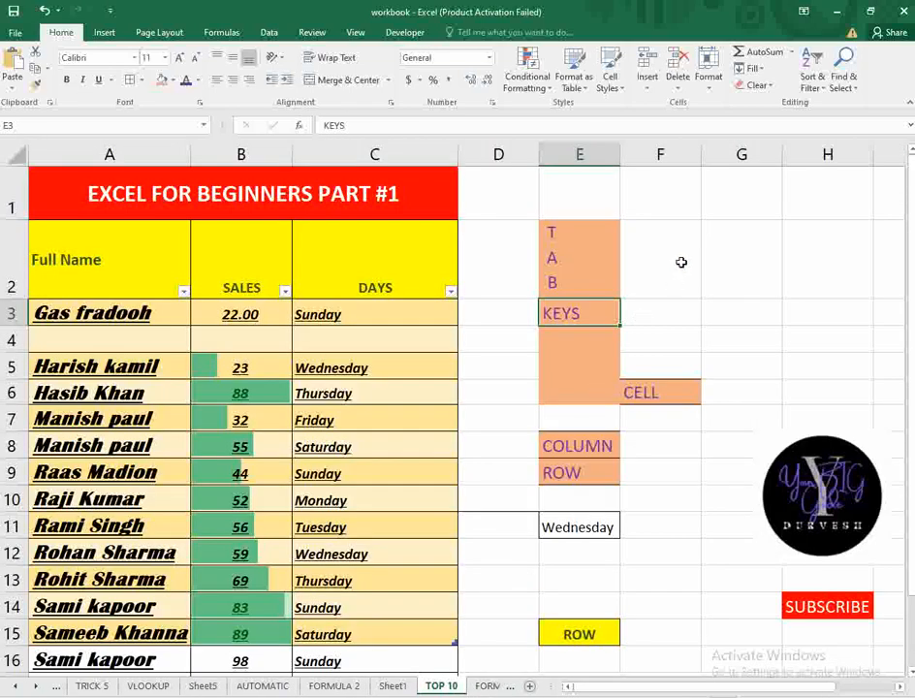
# Step: Delete the KEYS cell E3 with the cells below shifted up, and delete the whole sheet row 3
pyautogui.click(677, 87)
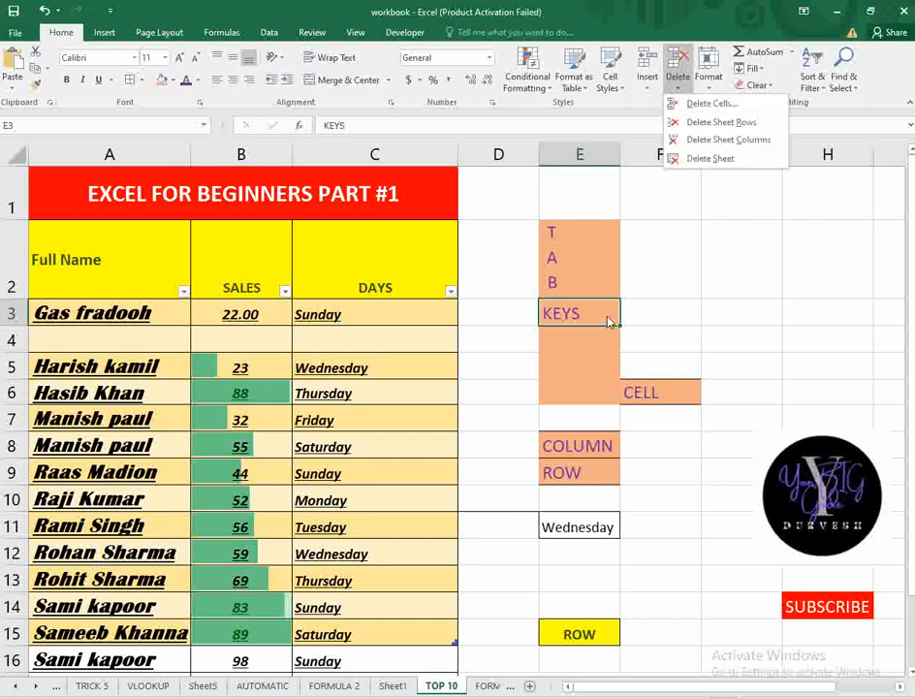
pyautogui.click(706, 104)
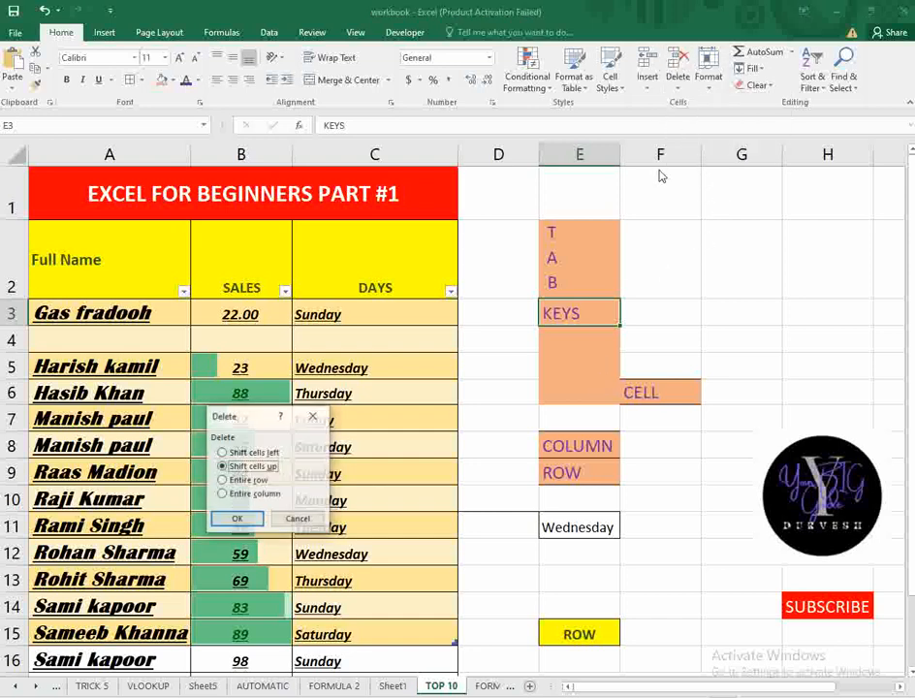
pyautogui.click(236, 519)
pyautogui.click(678, 83)
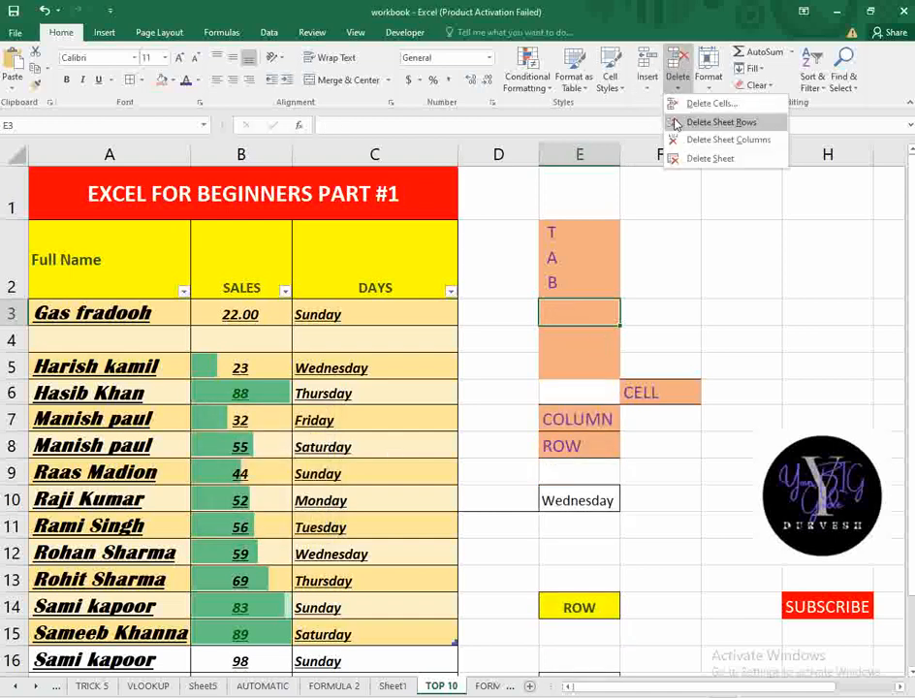
pyautogui.click(718, 122)
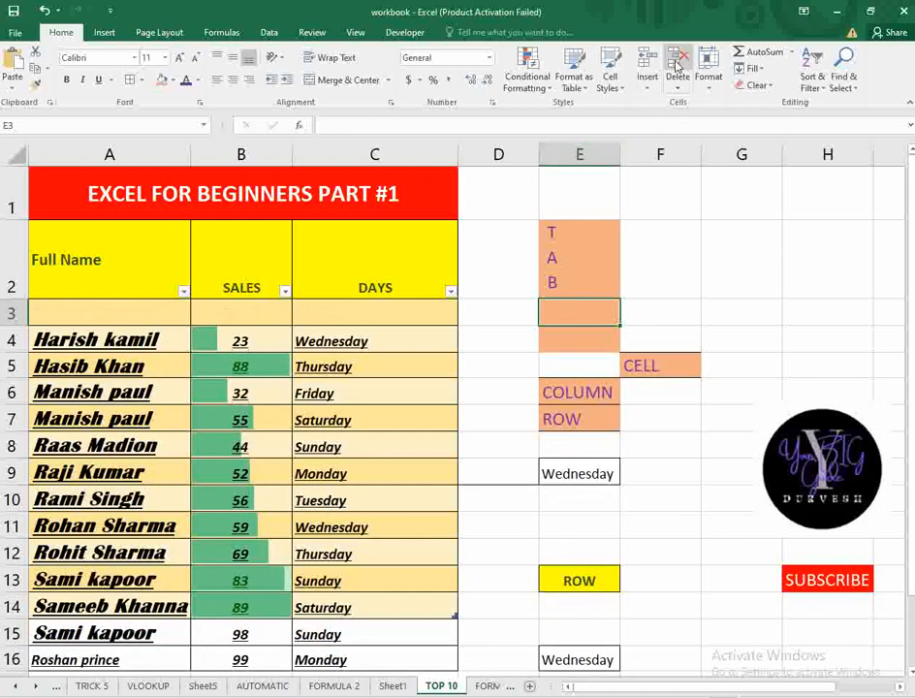
# Step: Delete the whole sheet column E
pyautogui.click(679, 83)
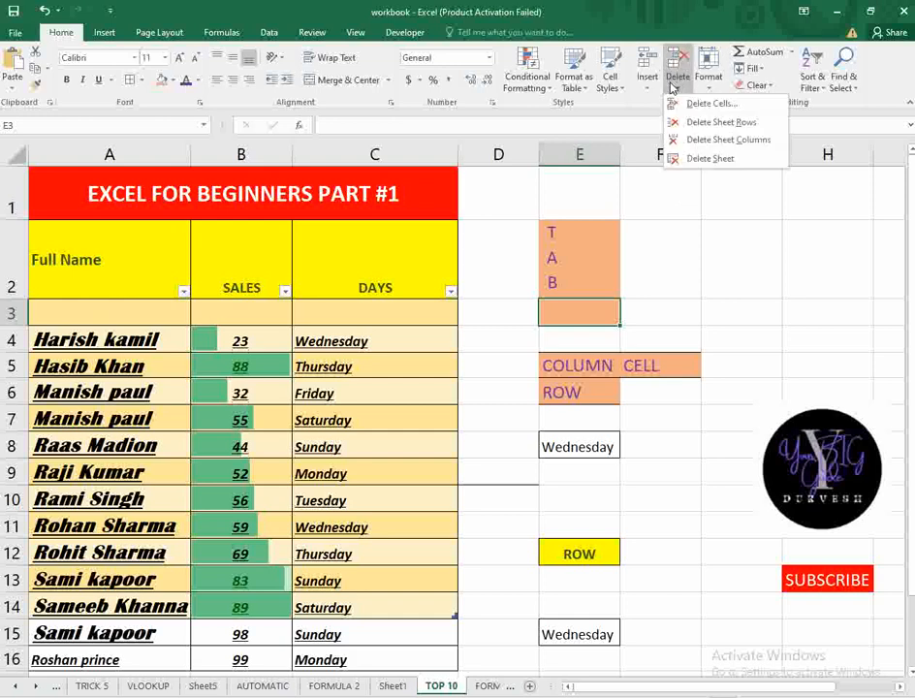
pyautogui.click(698, 143)
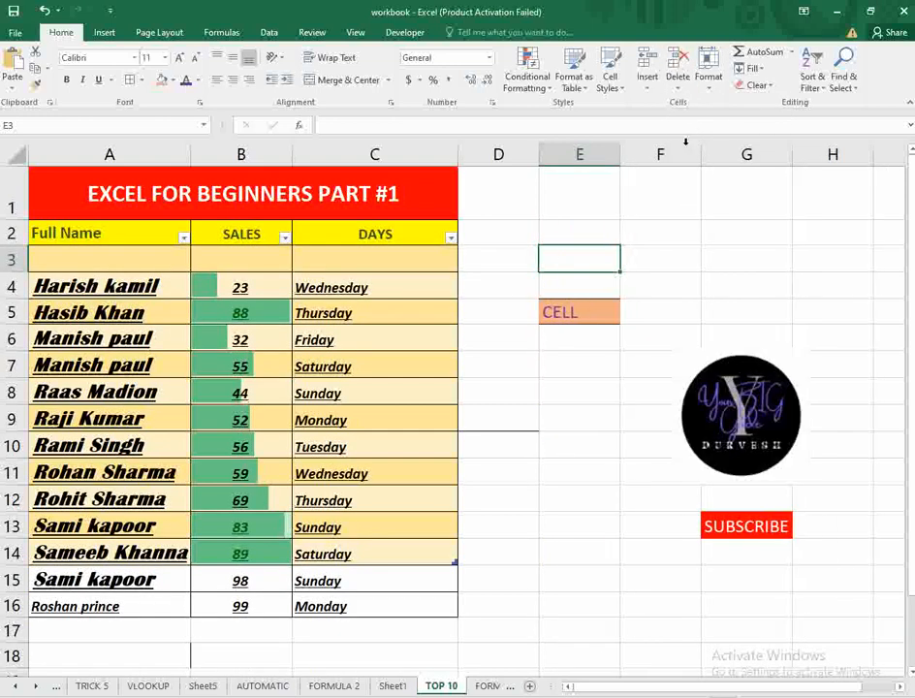
pyautogui.click(684, 92)
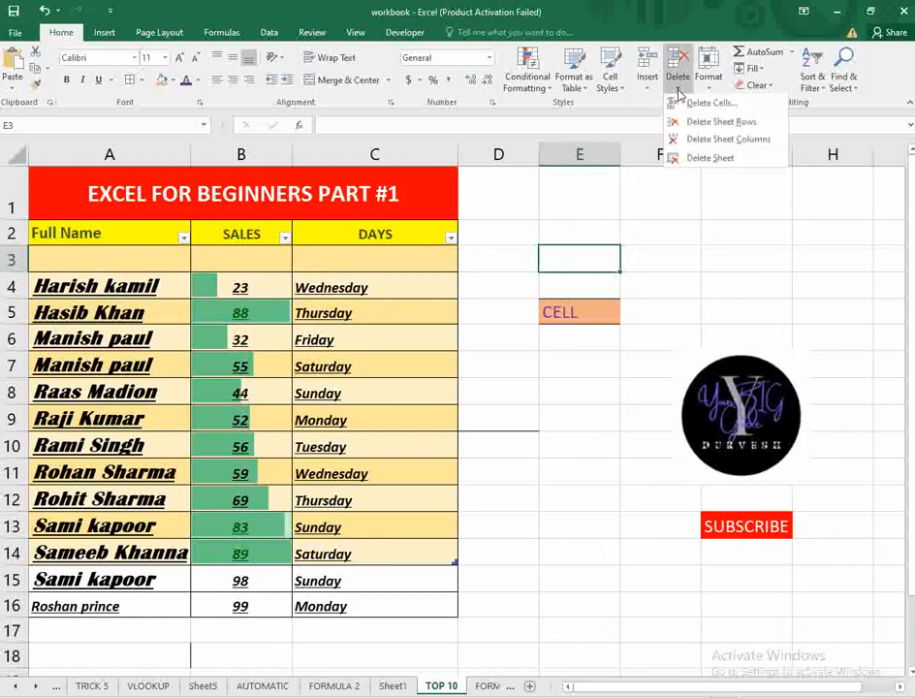
pyautogui.click(692, 159)
pyautogui.click(624, 345)
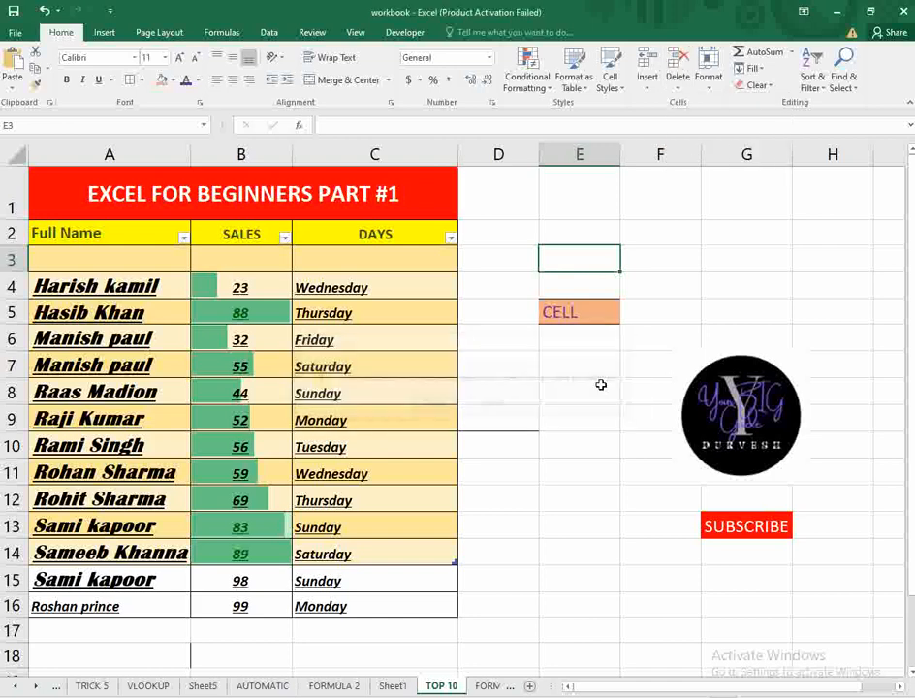
# Step: Delete the blank worksheet Sheet1 from the workbook
pyautogui.click(391, 686)
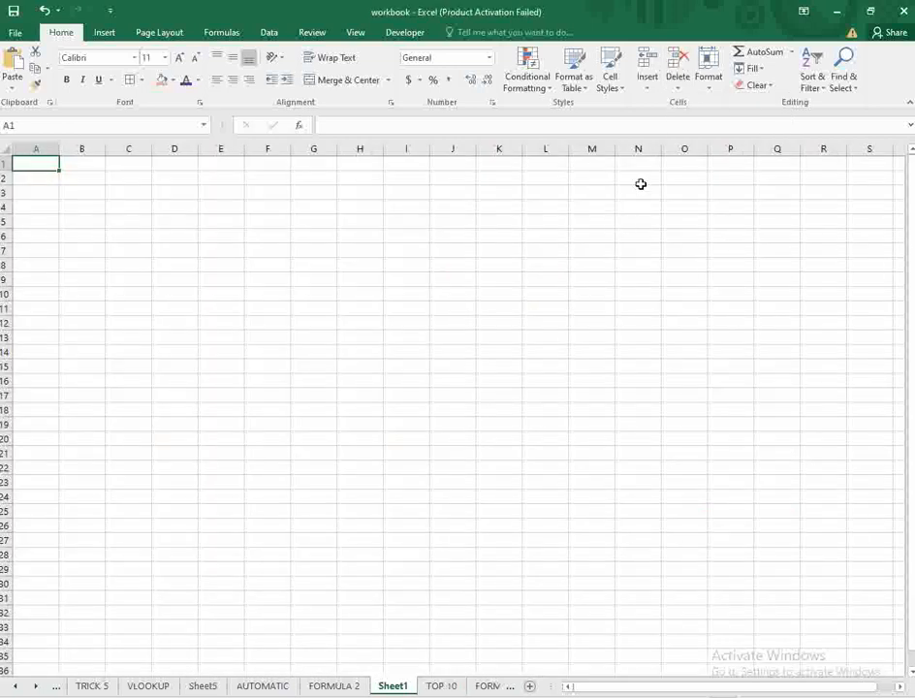
pyautogui.click(678, 77)
pyautogui.click(708, 159)
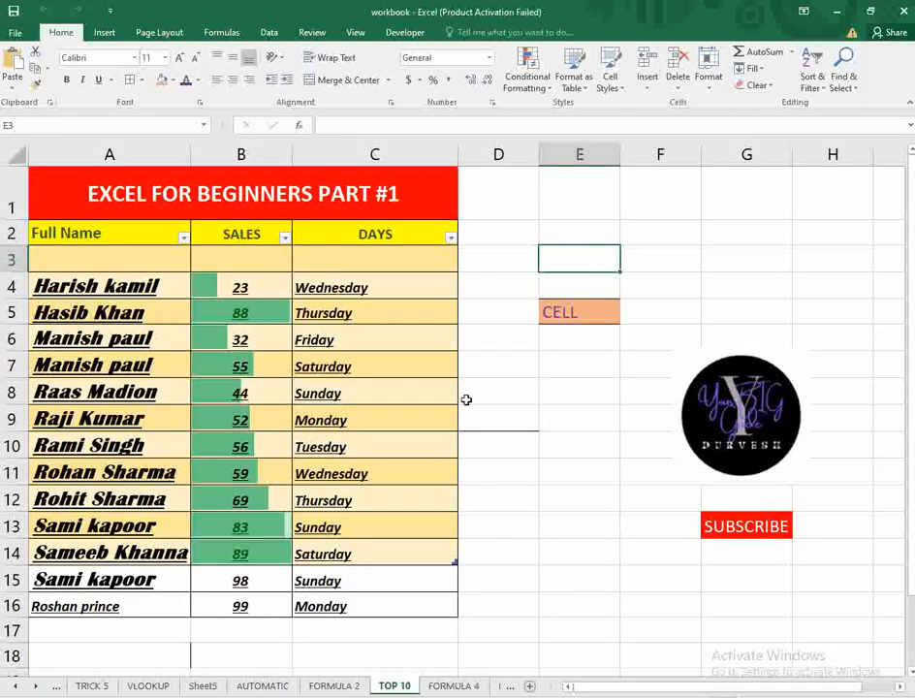
# Step: Set the height of row 5, which holds the CELL label, to 10
pyautogui.click(544, 399)
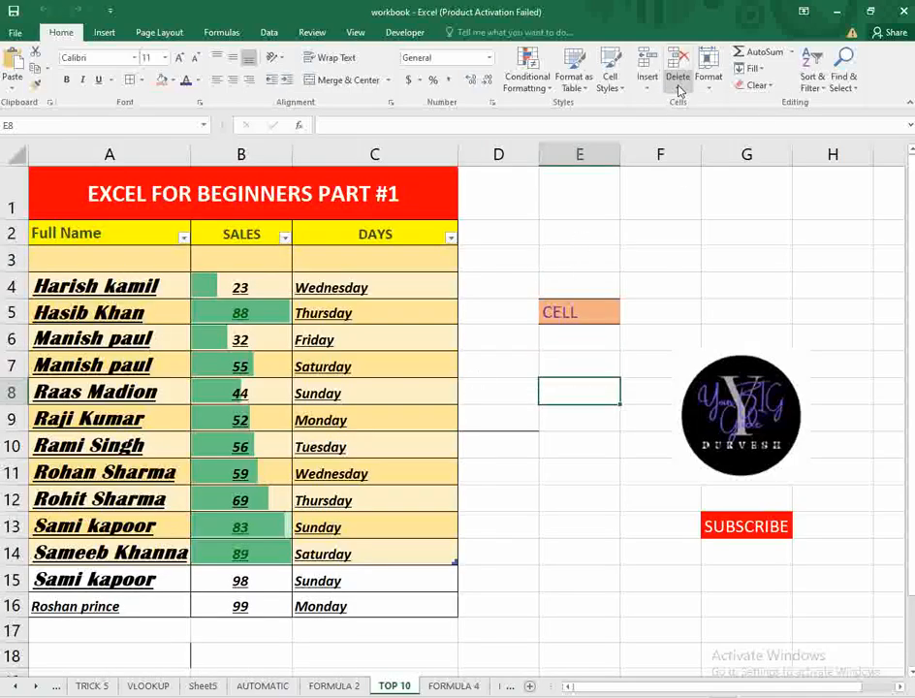
pyautogui.click(710, 80)
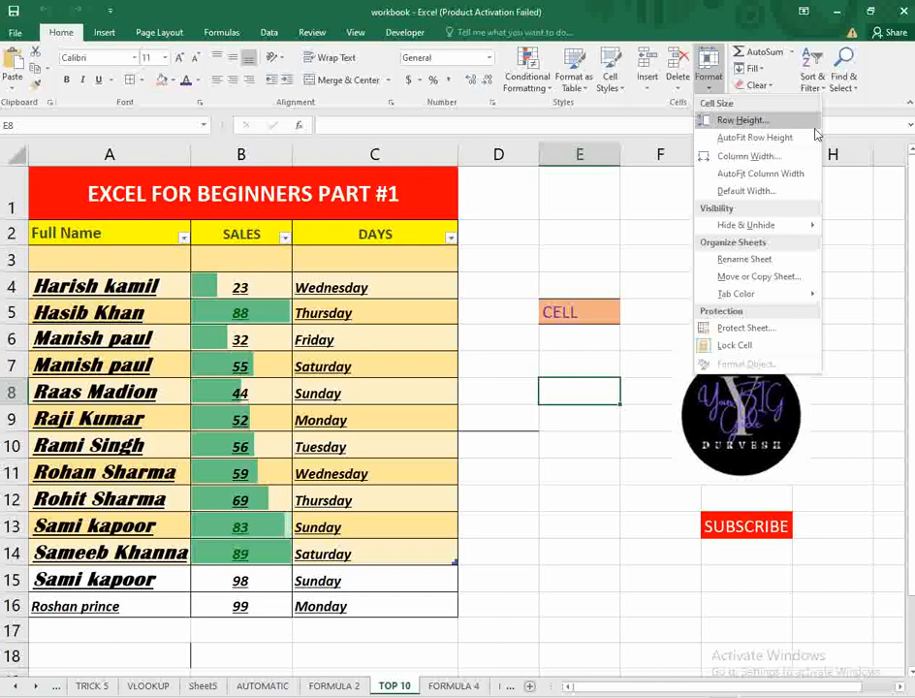
pyautogui.click(529, 282)
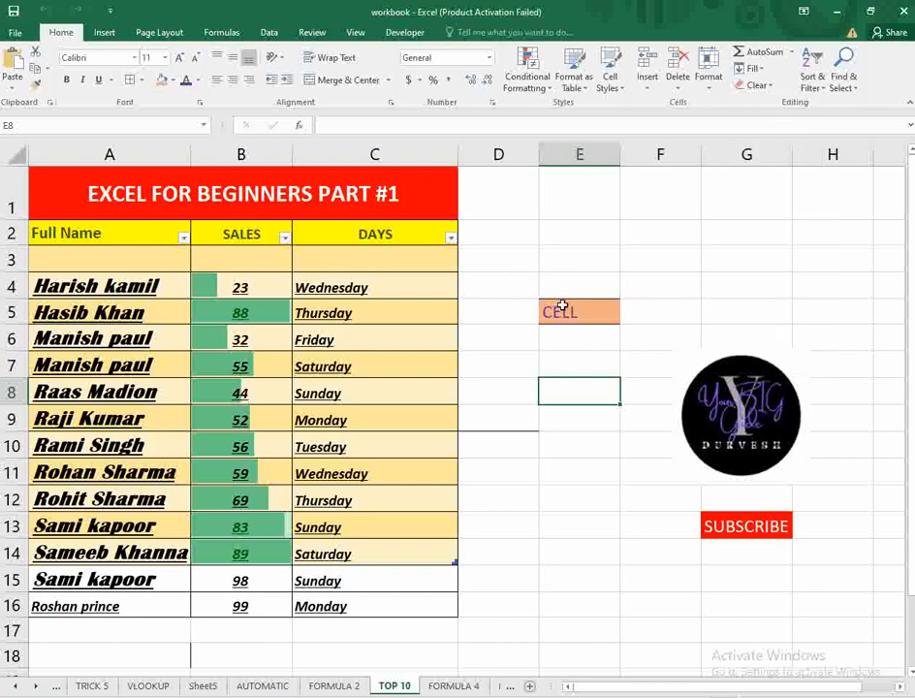
pyautogui.click(562, 307)
pyautogui.click(713, 78)
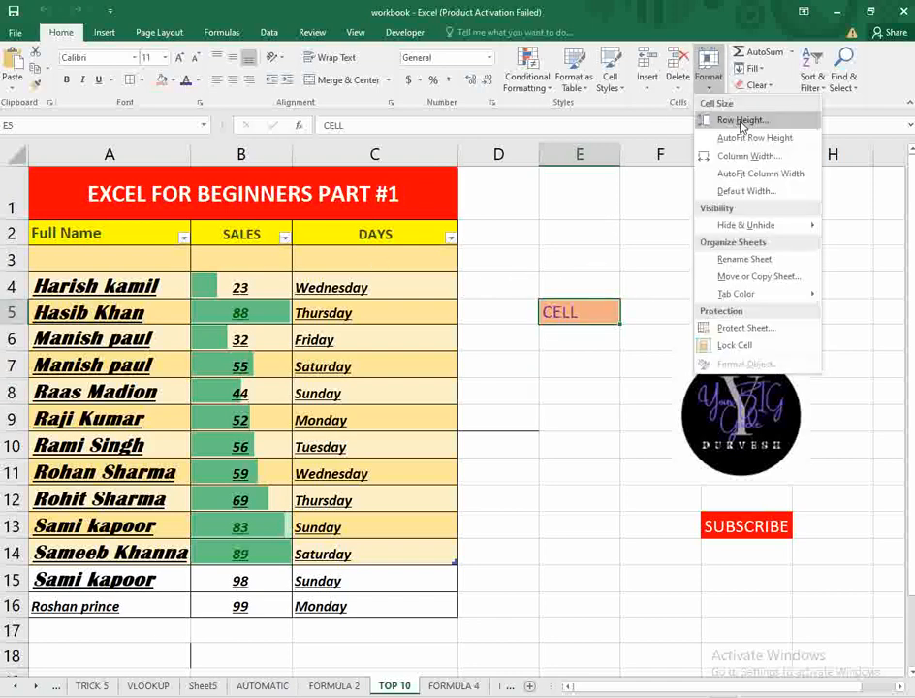
pyautogui.click(698, 114)
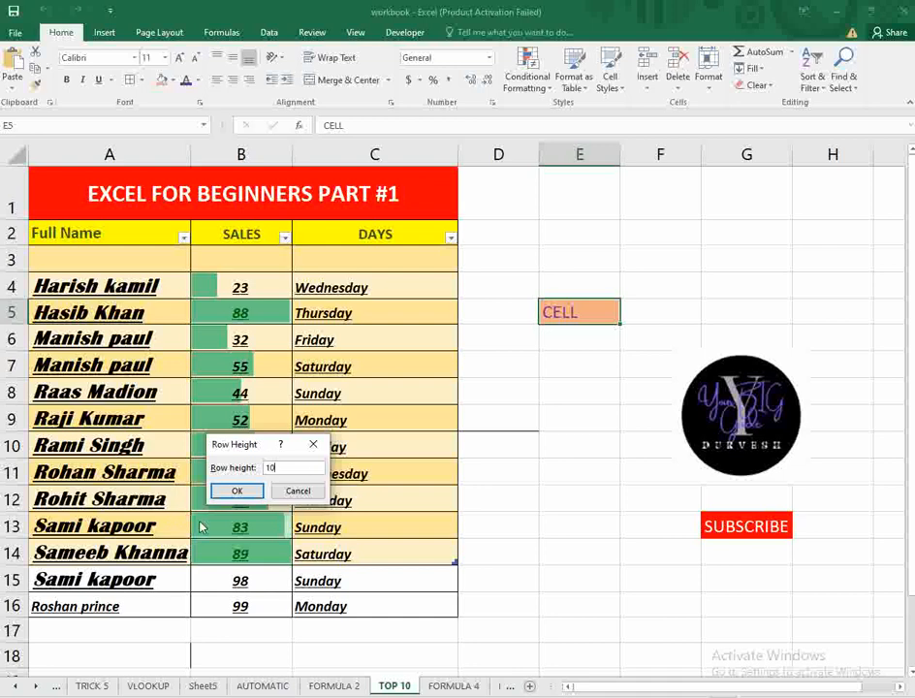
pyautogui.write('10')
pyautogui.press('Return')
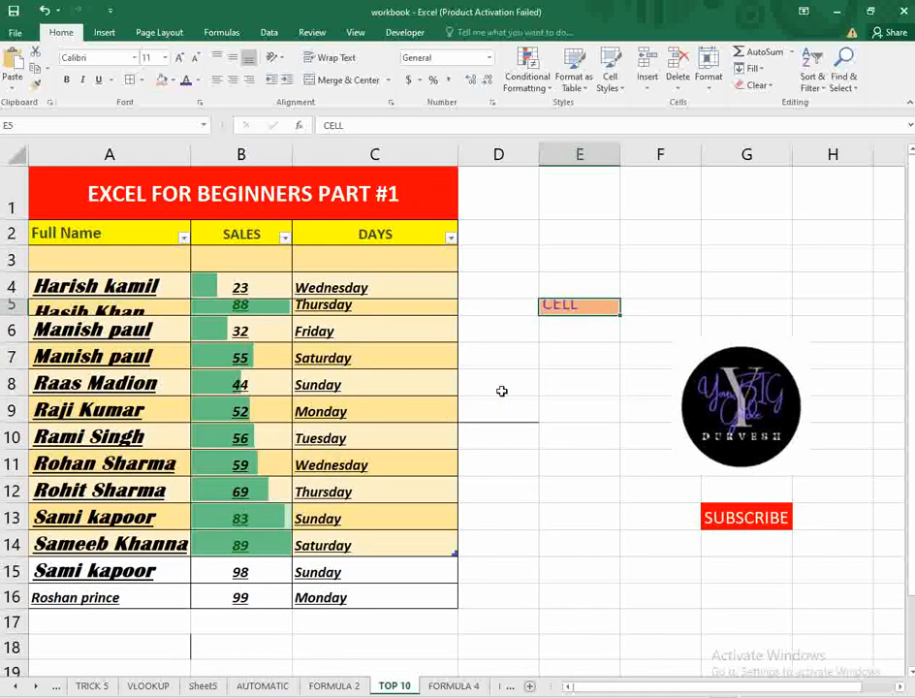
# Step: AutoFit the row height and the column width for the CELL label in E5
pyautogui.click(574, 357)
pyautogui.click(603, 305)
pyautogui.click(708, 68)
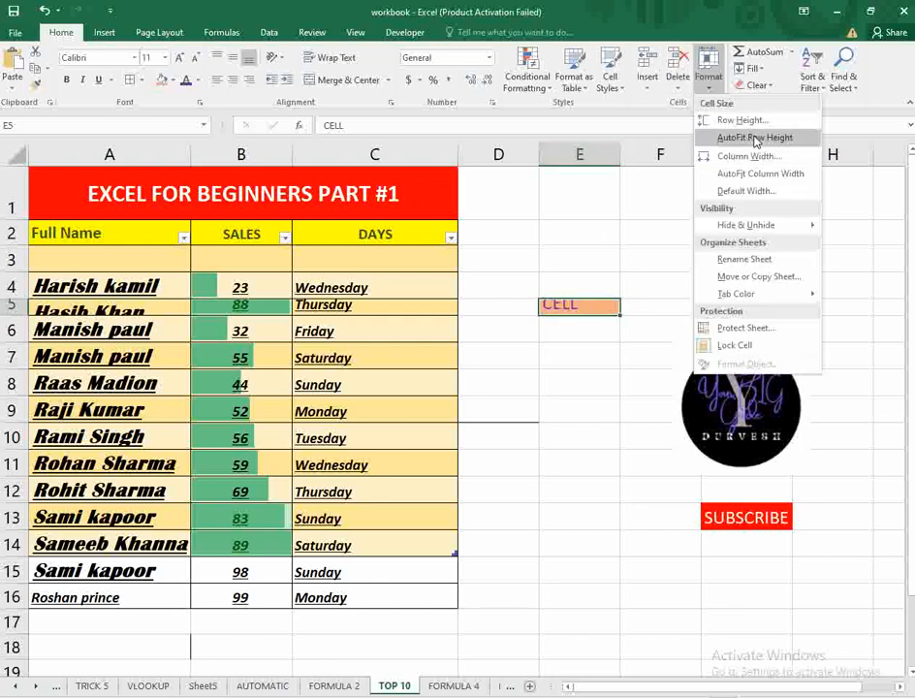
pyautogui.click(755, 138)
pyautogui.click(708, 70)
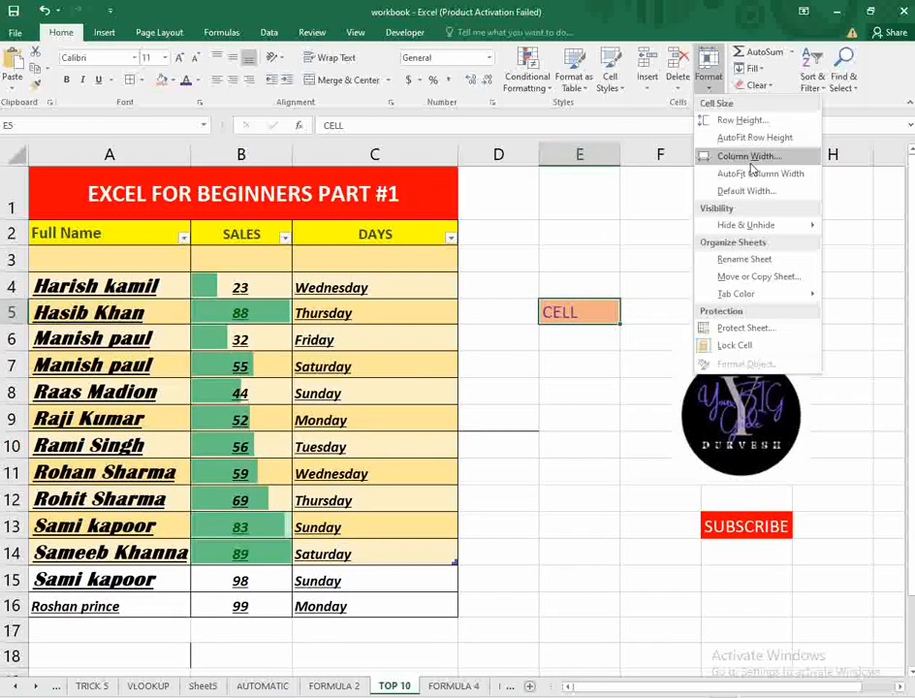
pyautogui.click(766, 173)
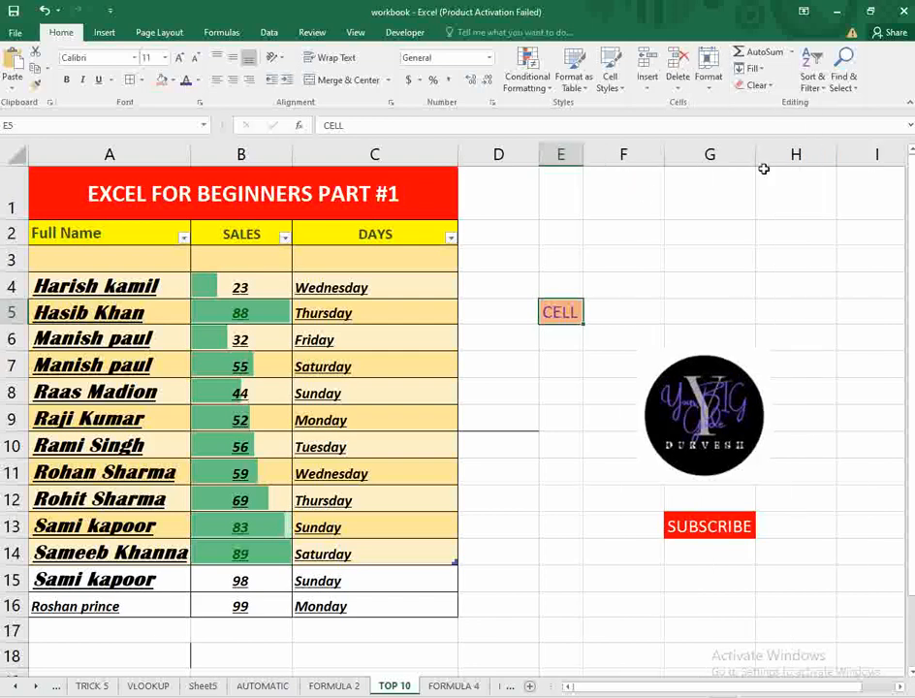
# Step: Set the width of column E to 8
pyautogui.click(707, 70)
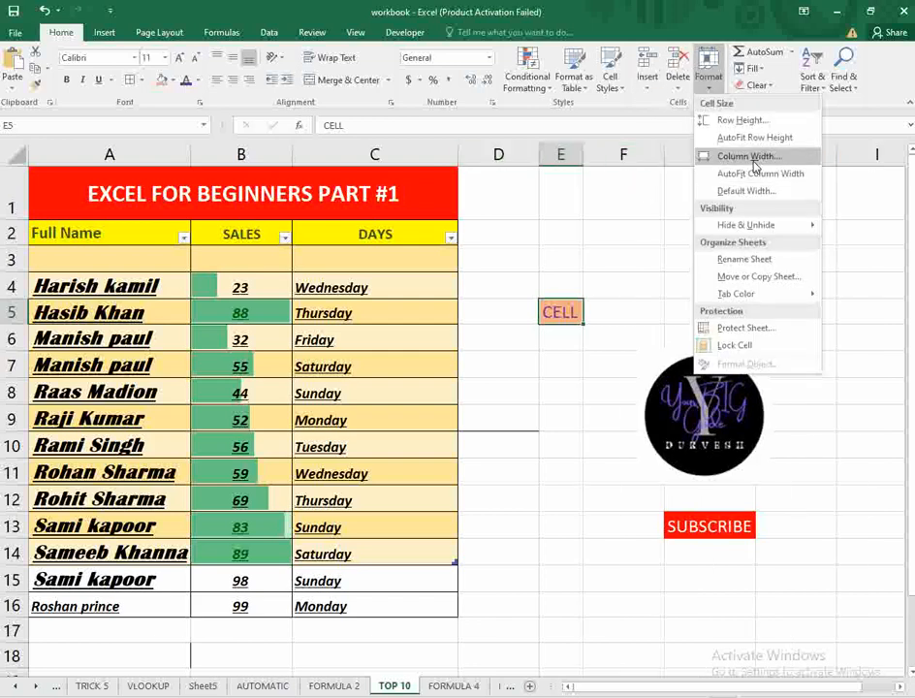
pyautogui.click(745, 156)
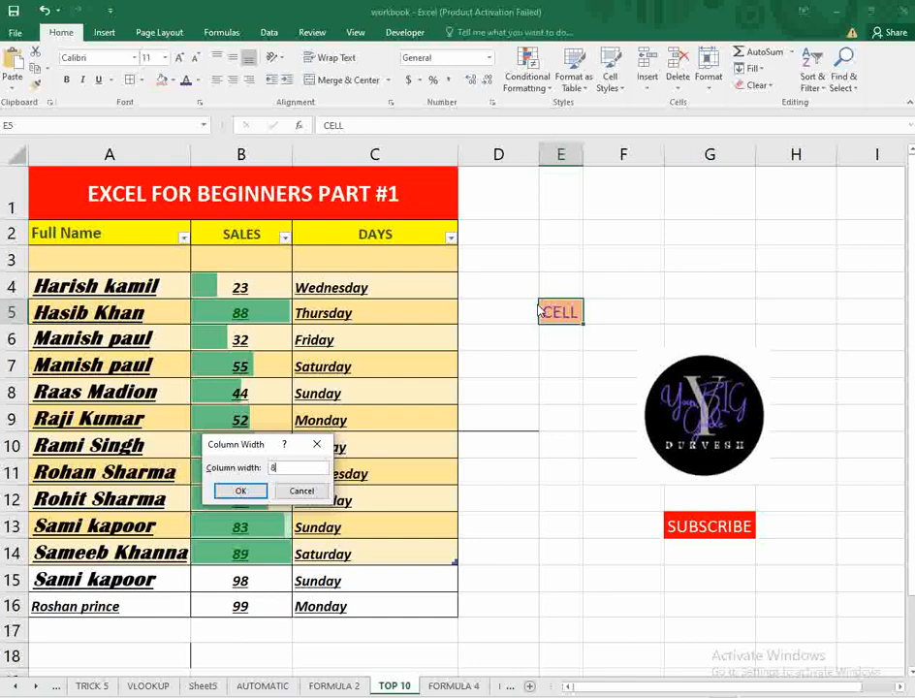
pyautogui.write('8')
pyautogui.click(241, 491)
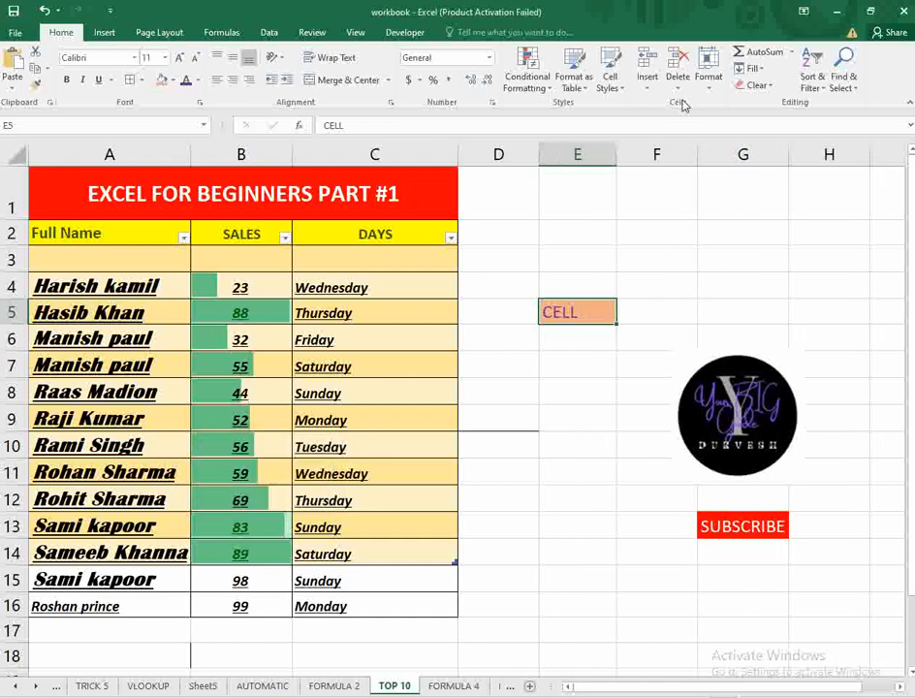
# Step: Hide the row of the CELL label, row 5, and unhide it again
pyautogui.click(708, 78)
pyautogui.moveTo(803, 232)
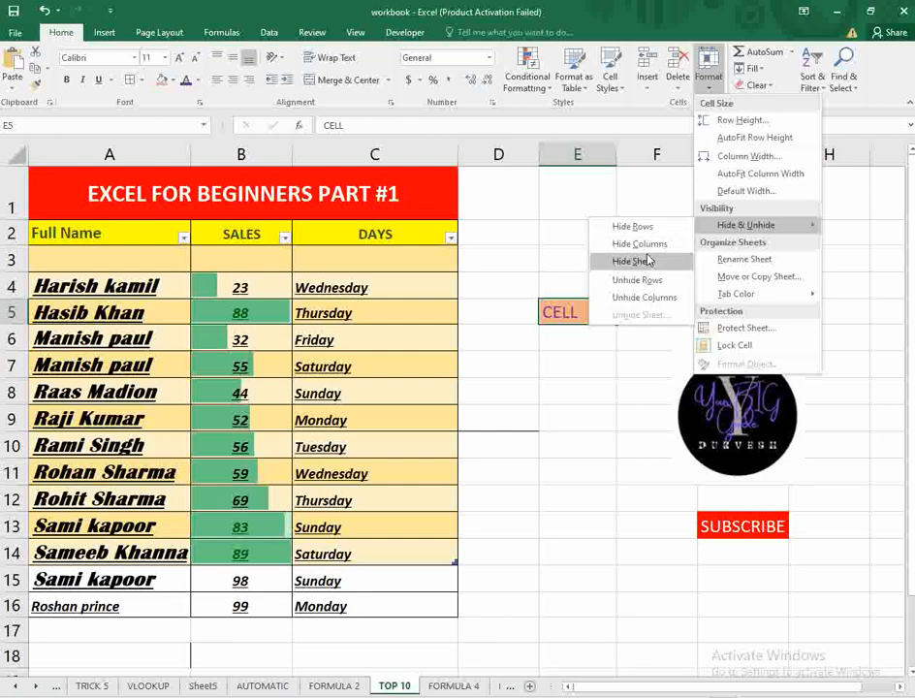
pyautogui.click(633, 227)
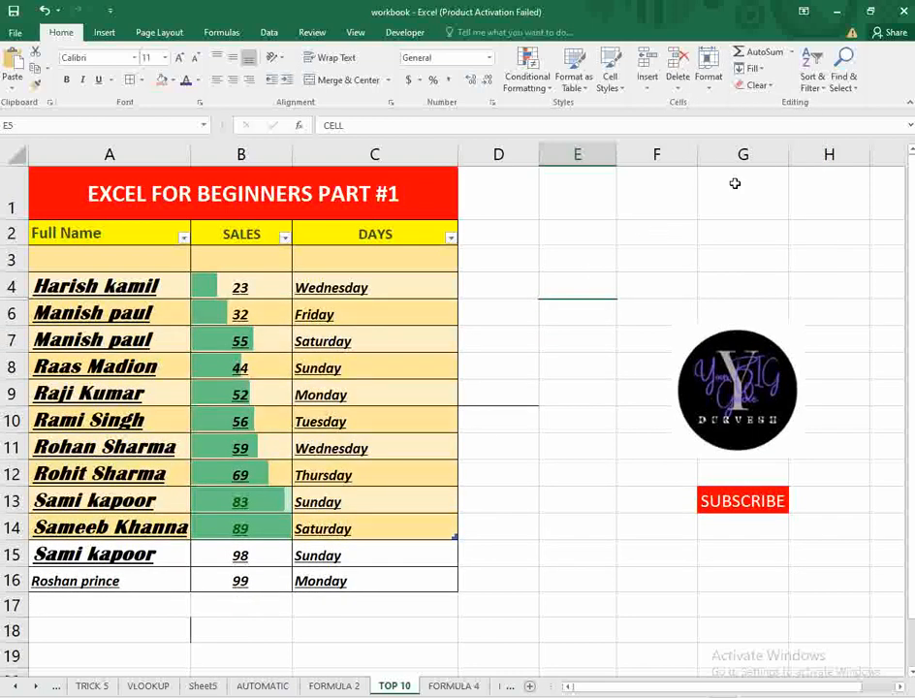
pyautogui.click(709, 69)
pyautogui.moveTo(776, 226)
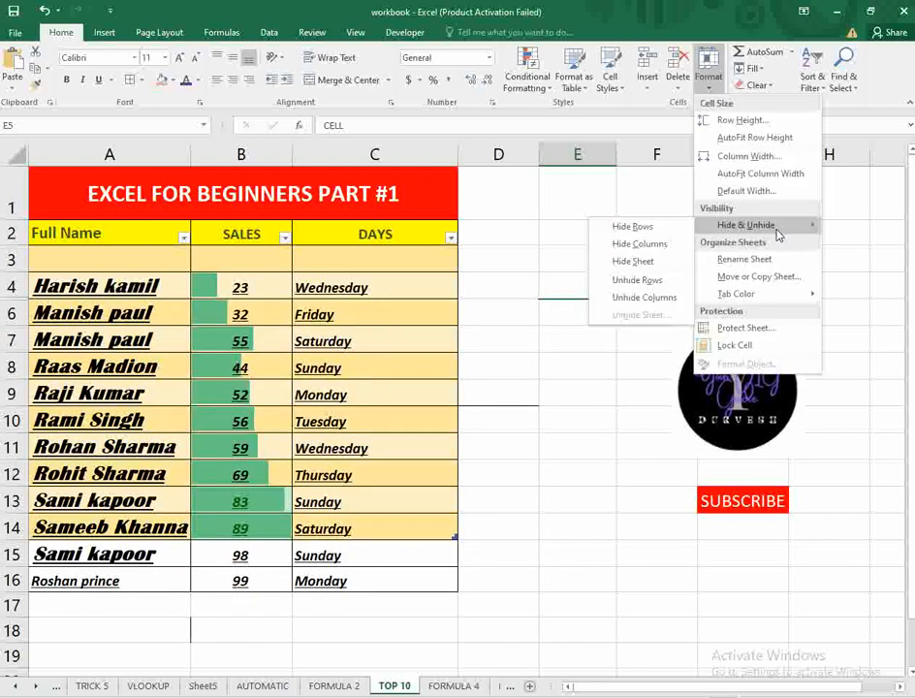
pyautogui.click(632, 281)
# Step: Hide the column of the CELL label, column E, and unhide it again
pyautogui.click(707, 76)
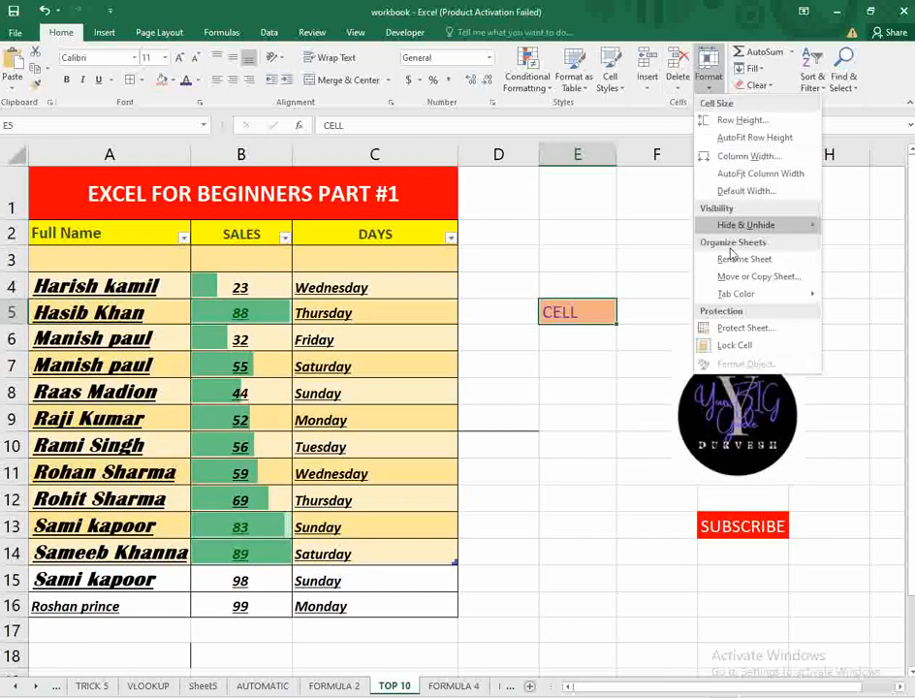
pyautogui.moveTo(727, 227)
pyautogui.click(650, 246)
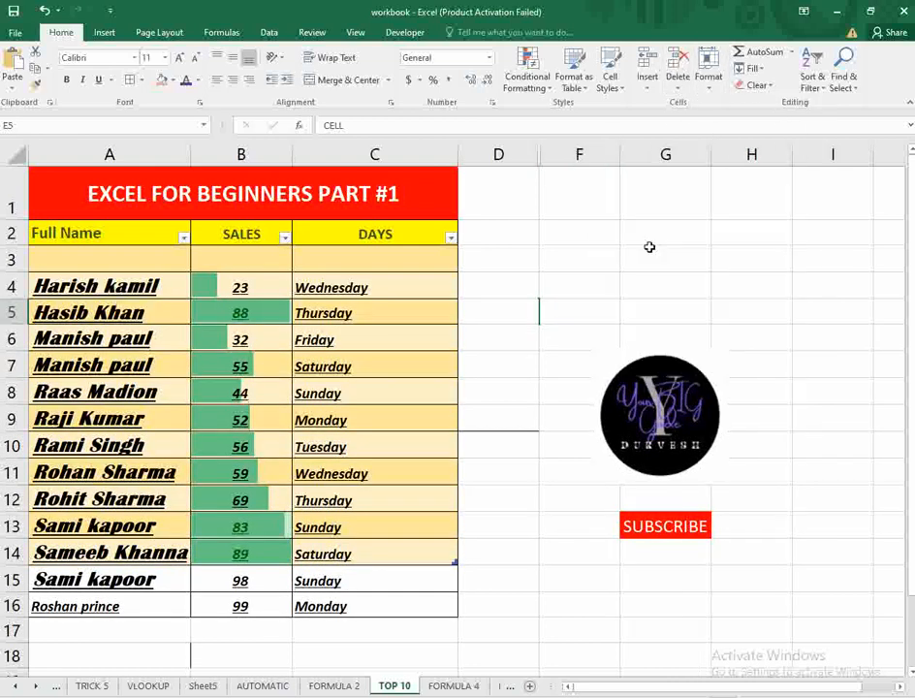
pyautogui.click(707, 75)
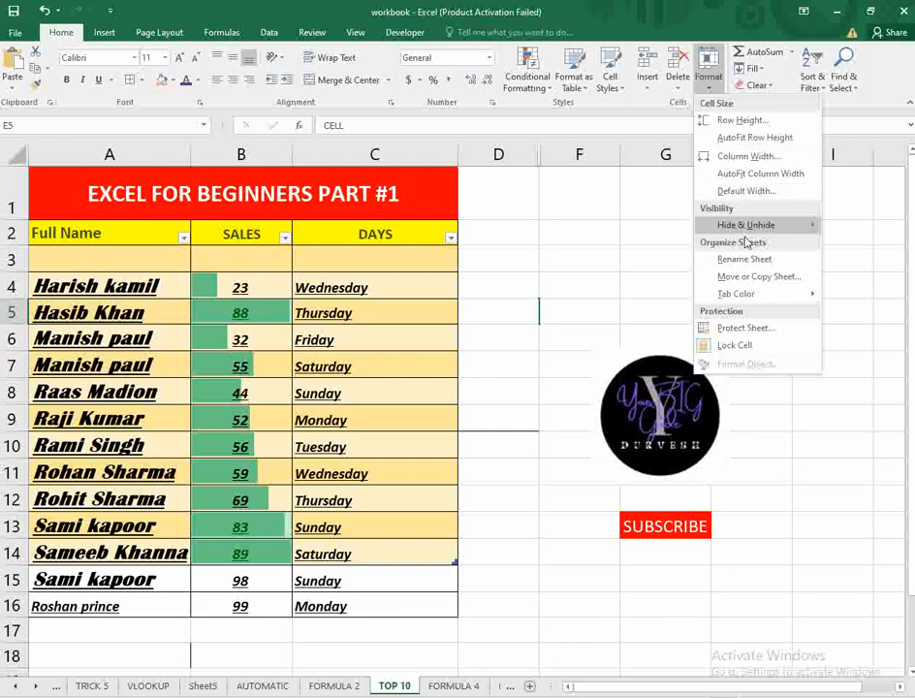
pyautogui.moveTo(738, 226)
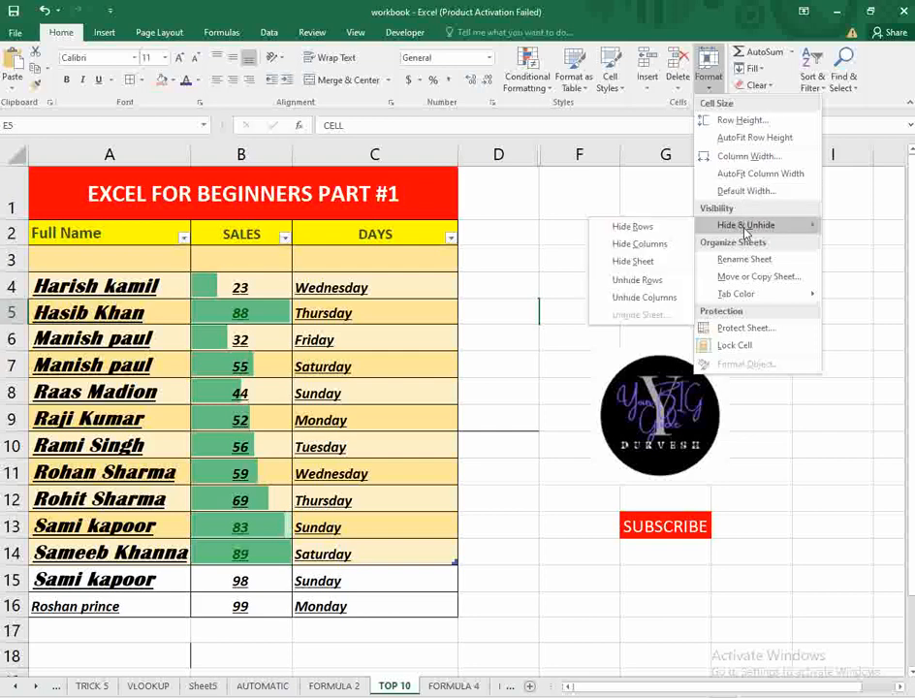
pyautogui.click(650, 299)
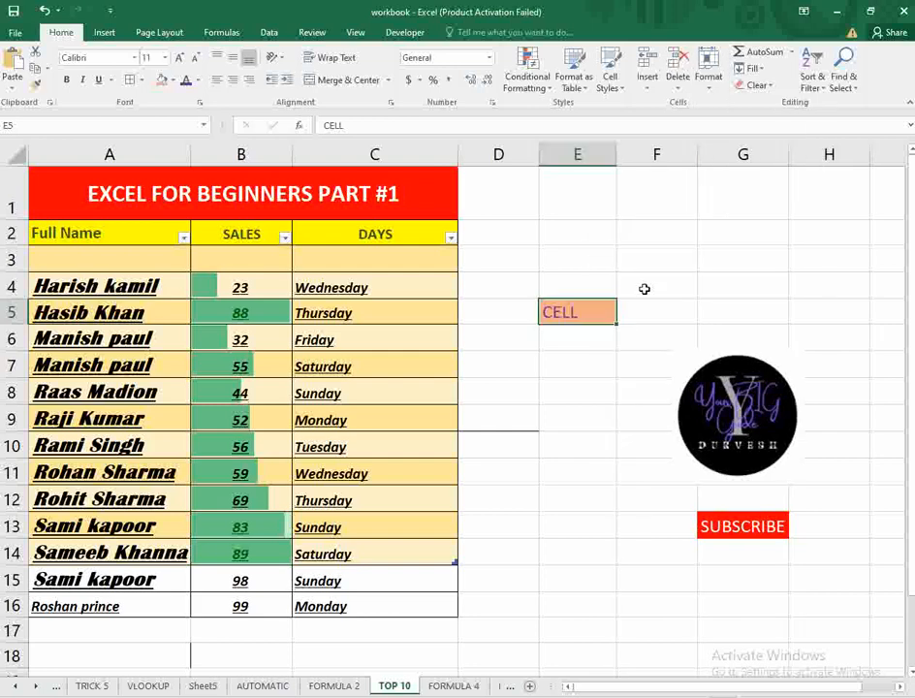
# Step: Rename the TOP 10 worksheet as NEW BASIC
pyautogui.click(705, 78)
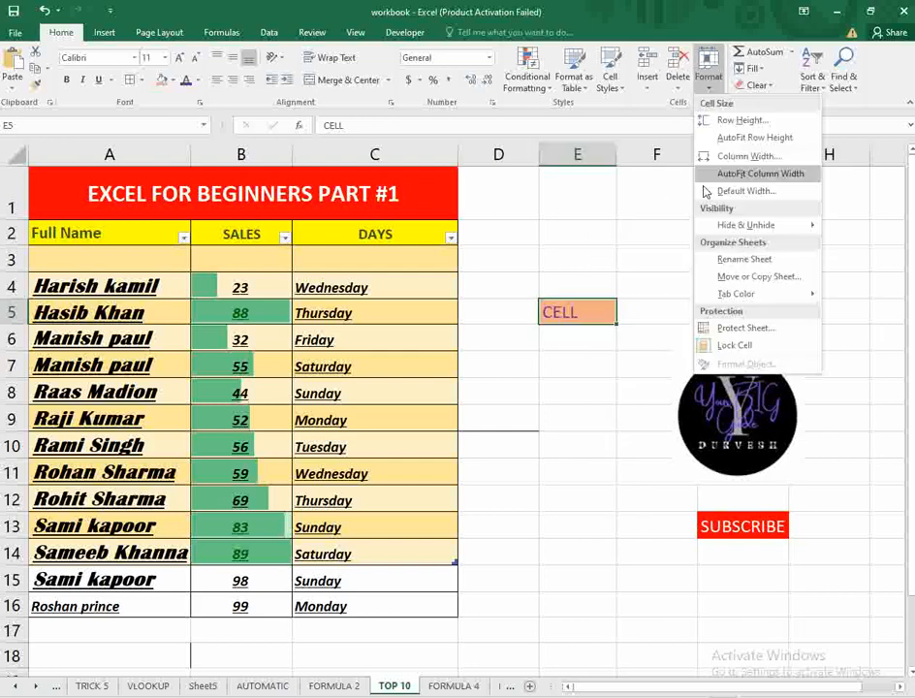
pyautogui.click(776, 259)
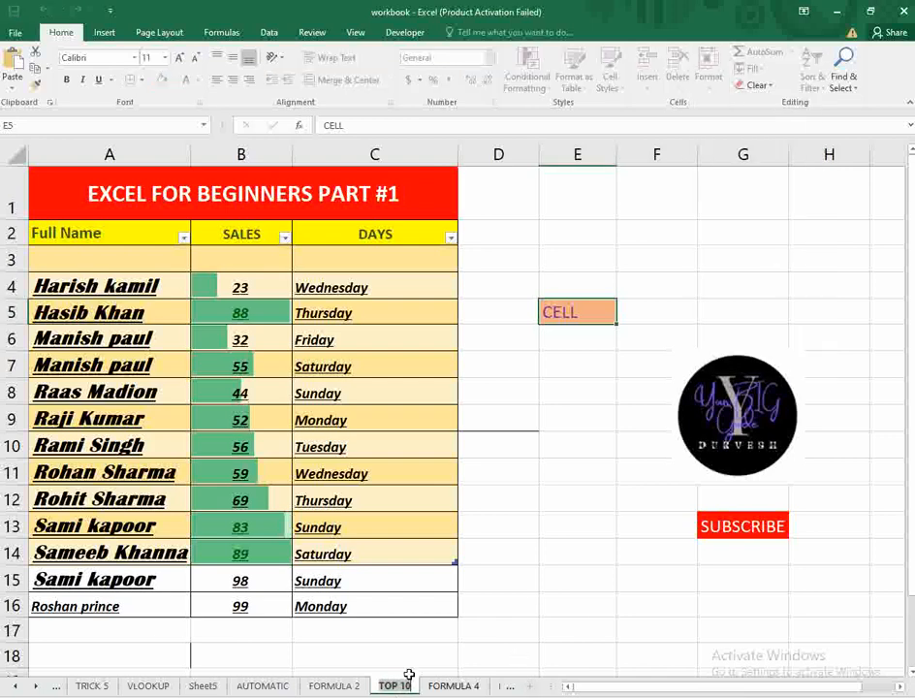
pyautogui.write('NEW')
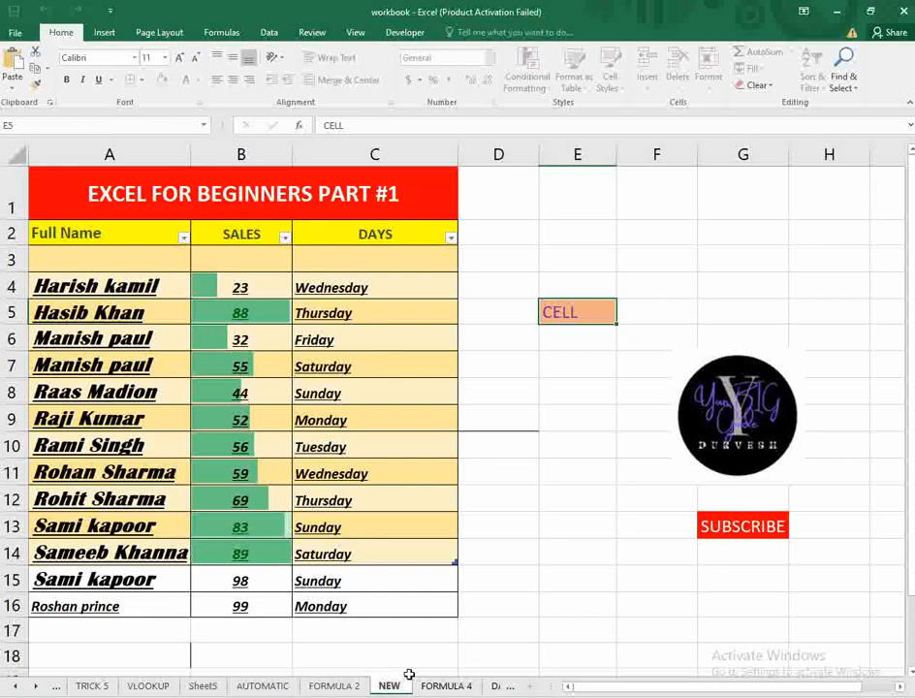
pyautogui.write(' BASIC')
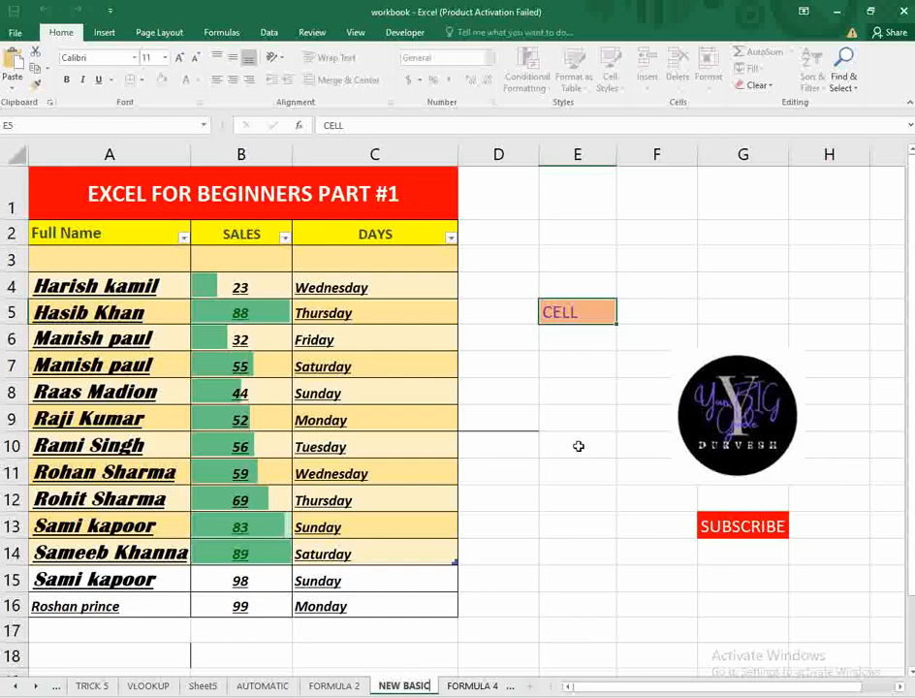
pyautogui.click(578, 446)
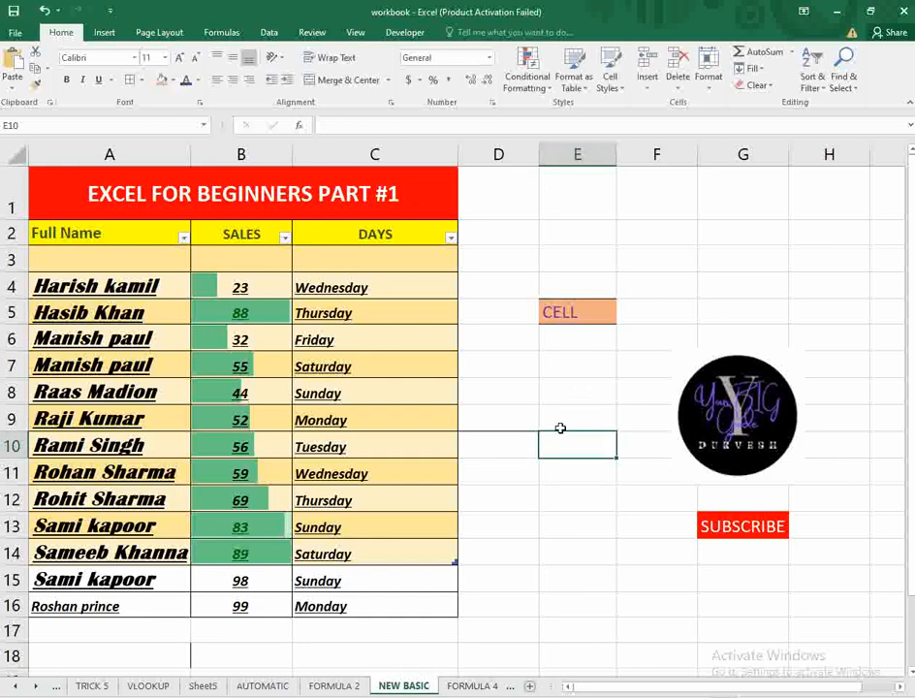
# Step: Select the CELL label in E5, look at the FORMULA 4 sheet and return to the NEW BASIC sheet
pyautogui.click(606, 310)
pyautogui.click(708, 68)
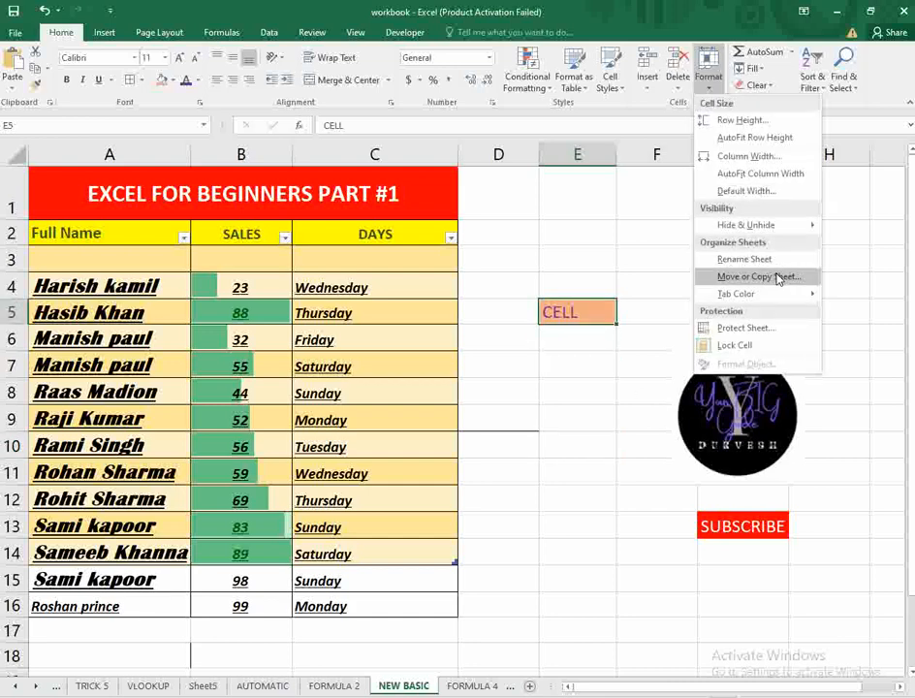
pyautogui.click(412, 692)
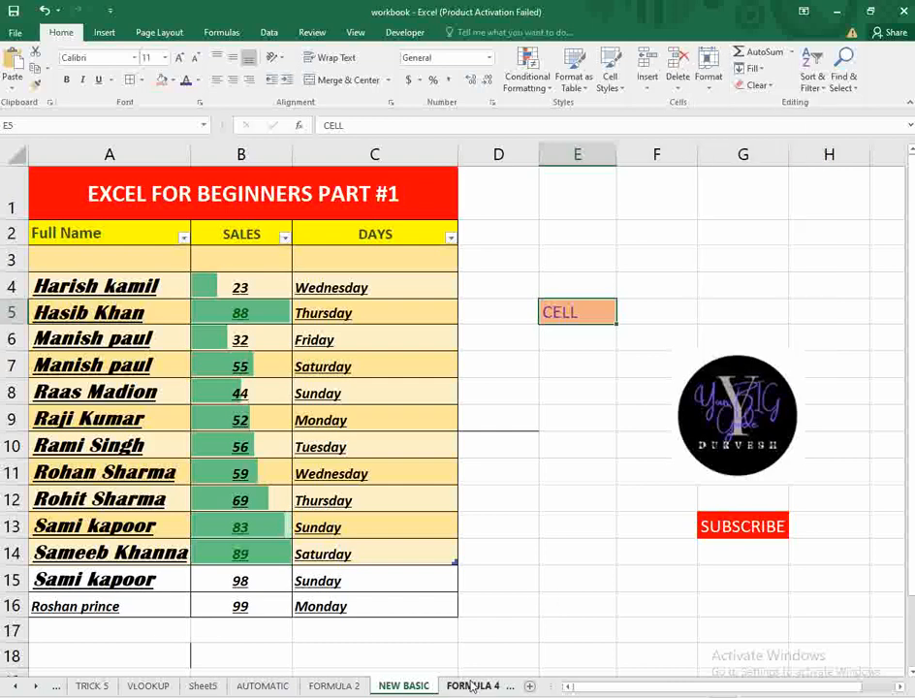
pyautogui.click(477, 686)
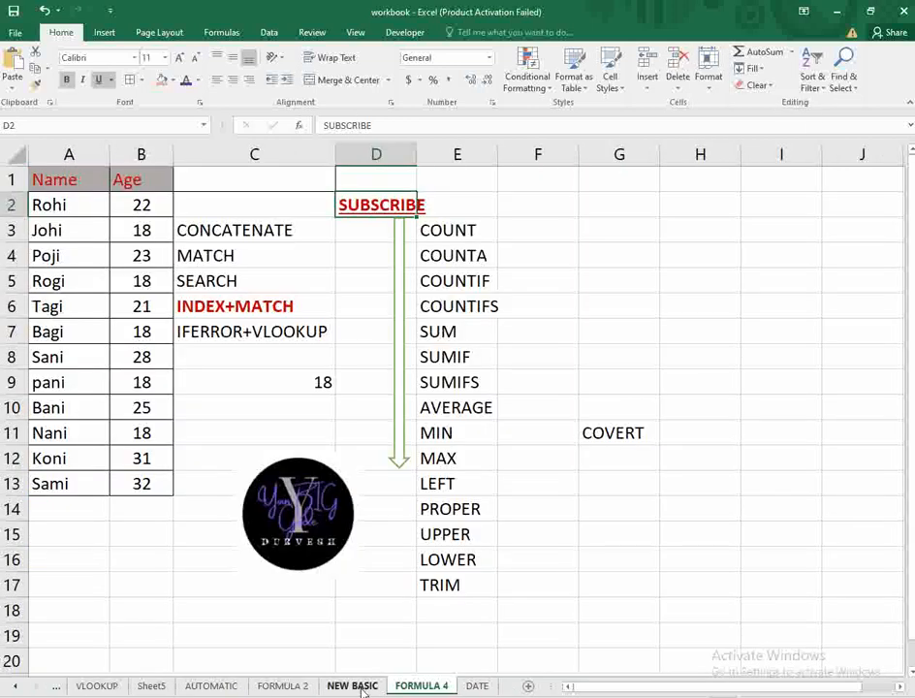
pyautogui.click(360, 686)
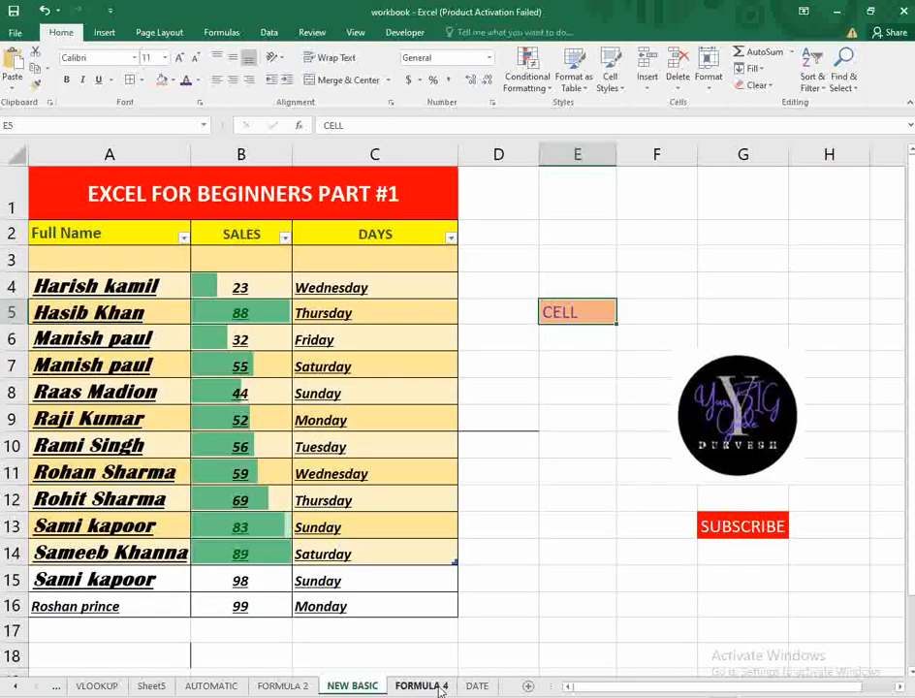
# Step: Move the FORMULA 4 sheet before FORMULA 2, and move the NEW BASIC sheet after the DATE sheet
pyautogui.moveTo(441, 689); pyautogui.dragTo(281, 689)
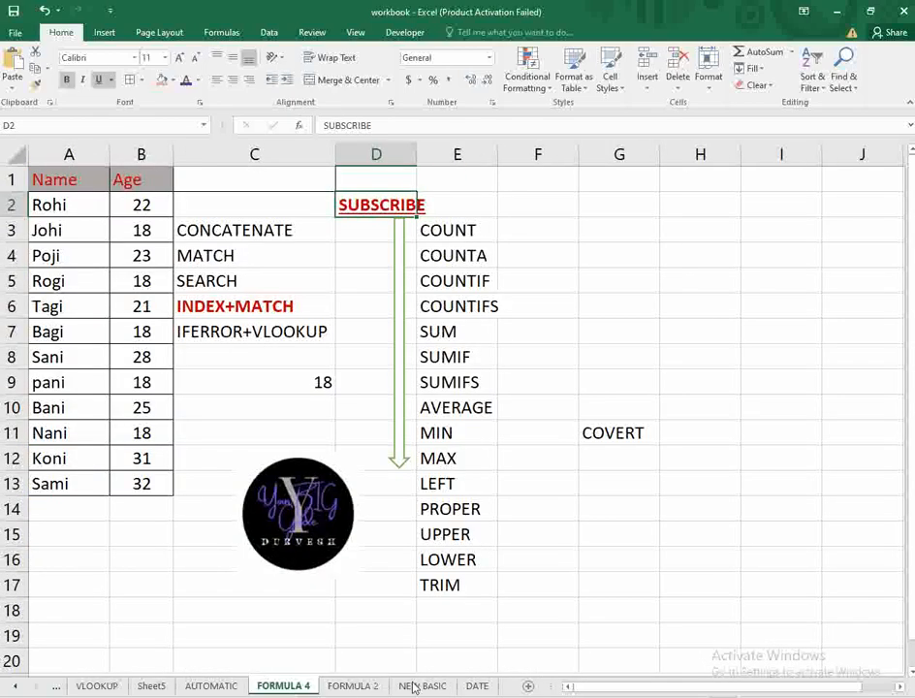
pyautogui.click(414, 686)
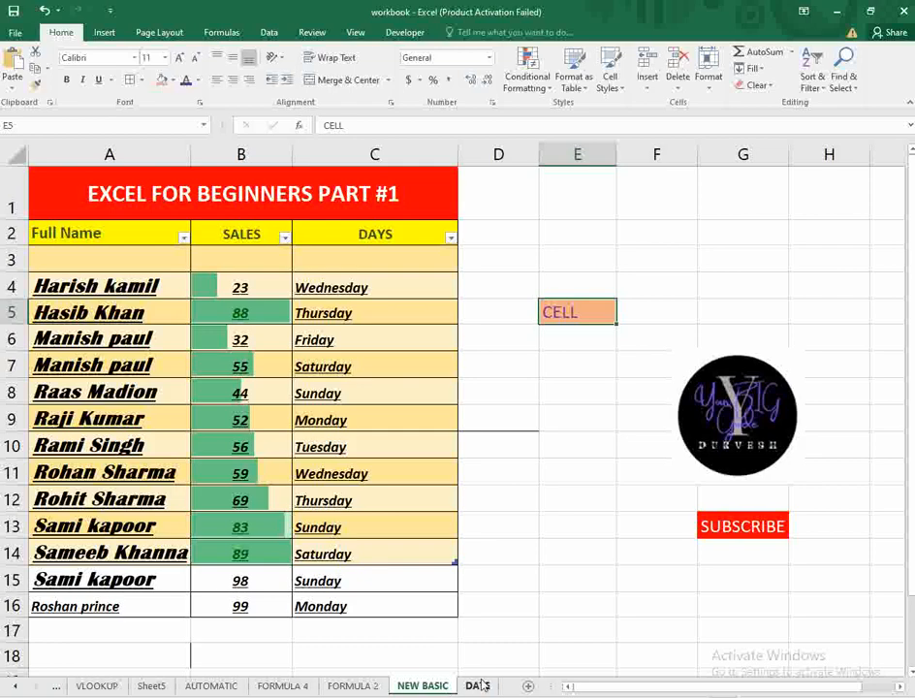
pyautogui.moveTo(461, 692); pyautogui.dragTo(451, 690)
pyautogui.click(463, 688)
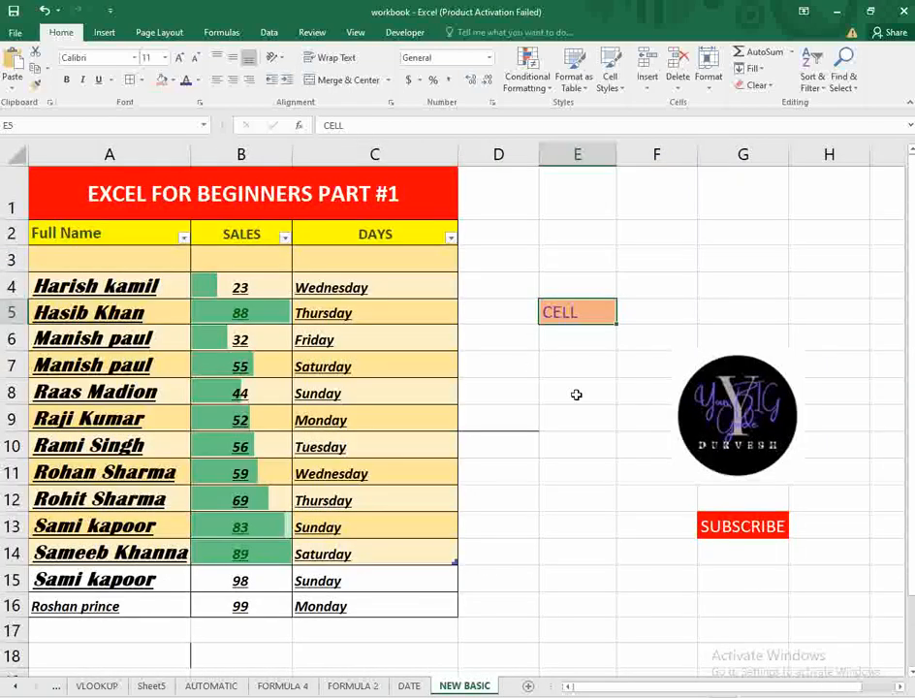
# Step: Give the NEW BASIC sheet tab a red colour
pyautogui.click(707, 85)
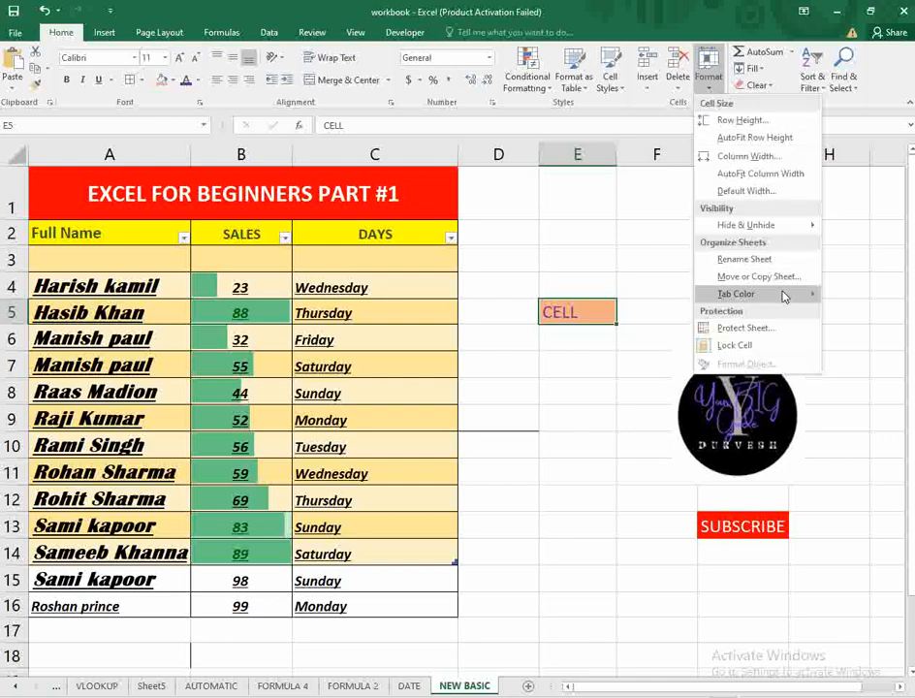
pyautogui.moveTo(816, 297)
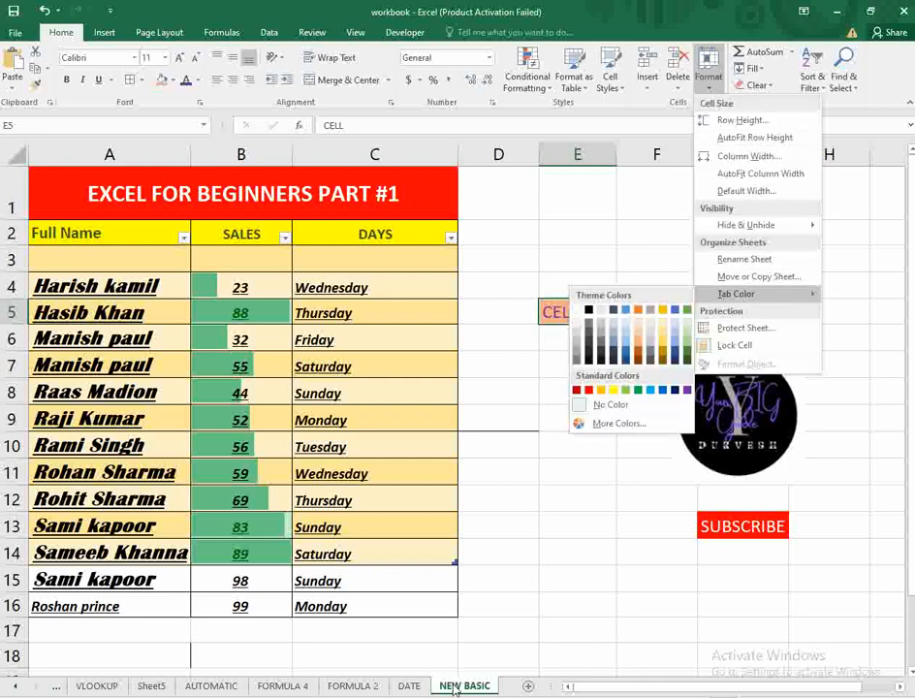
pyautogui.click(546, 590)
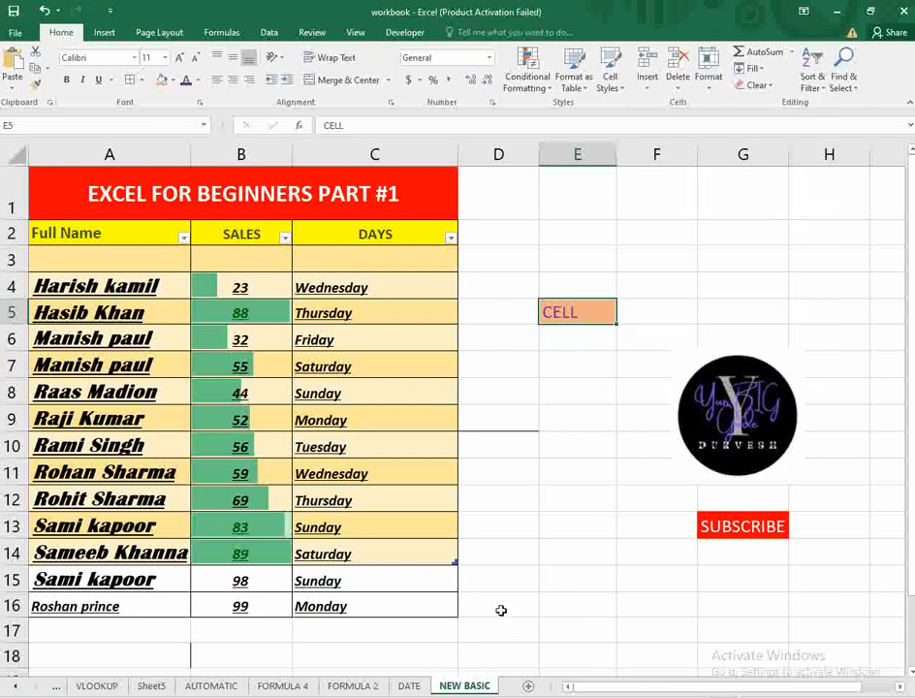
pyautogui.click(708, 76)
pyautogui.moveTo(771, 293)
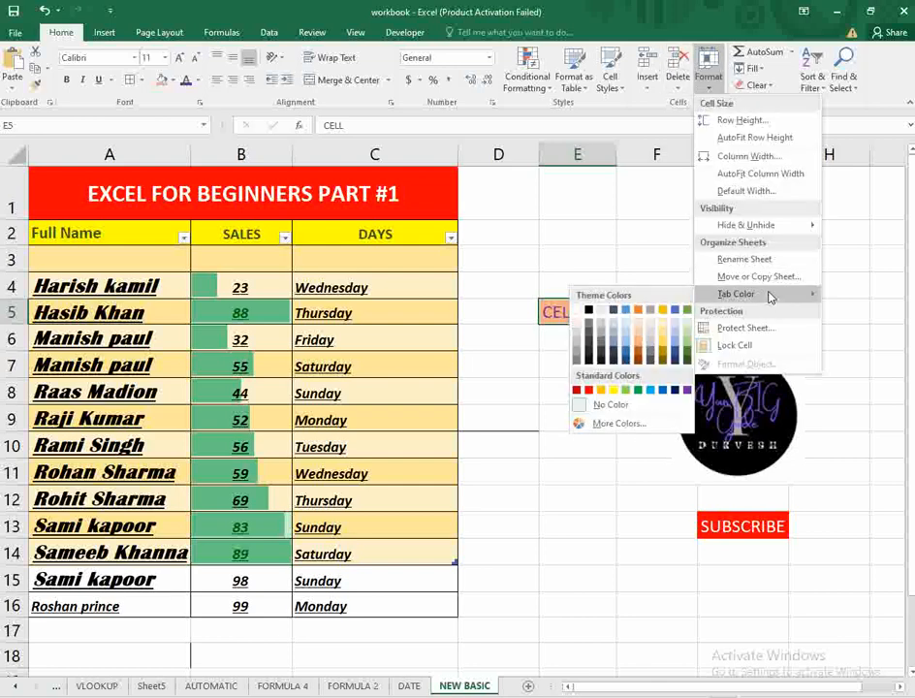
pyautogui.click(549, 541)
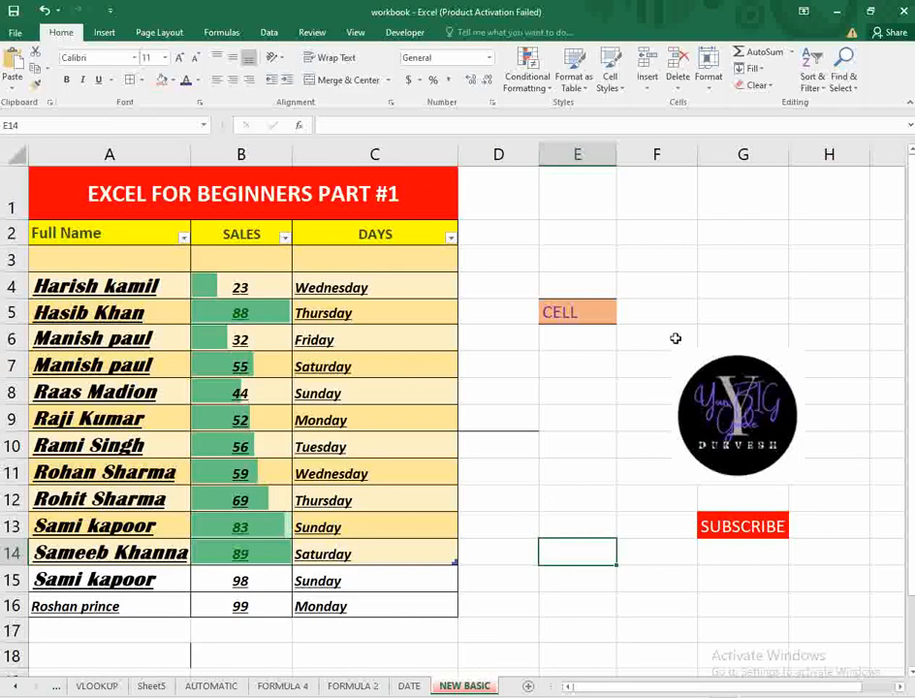
# Step: Protect the sheet without a password, additionally allowing formatting cells, columns and rows, inserting columns, rows and hyperlinks, and deleting columns and rows
pyautogui.click(709, 76)
pyautogui.moveTo(729, 293)
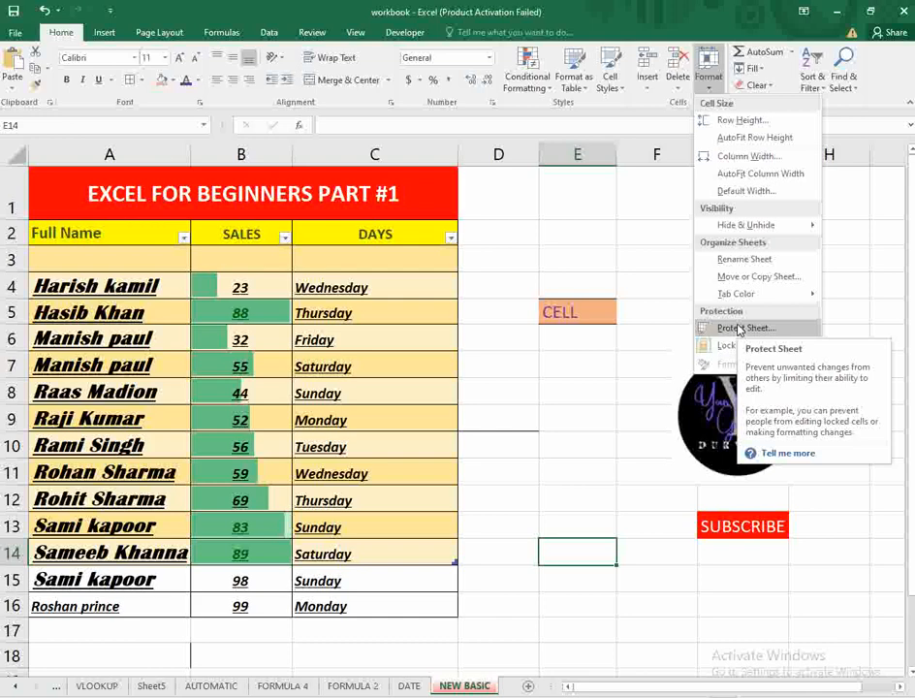
pyautogui.click(738, 329)
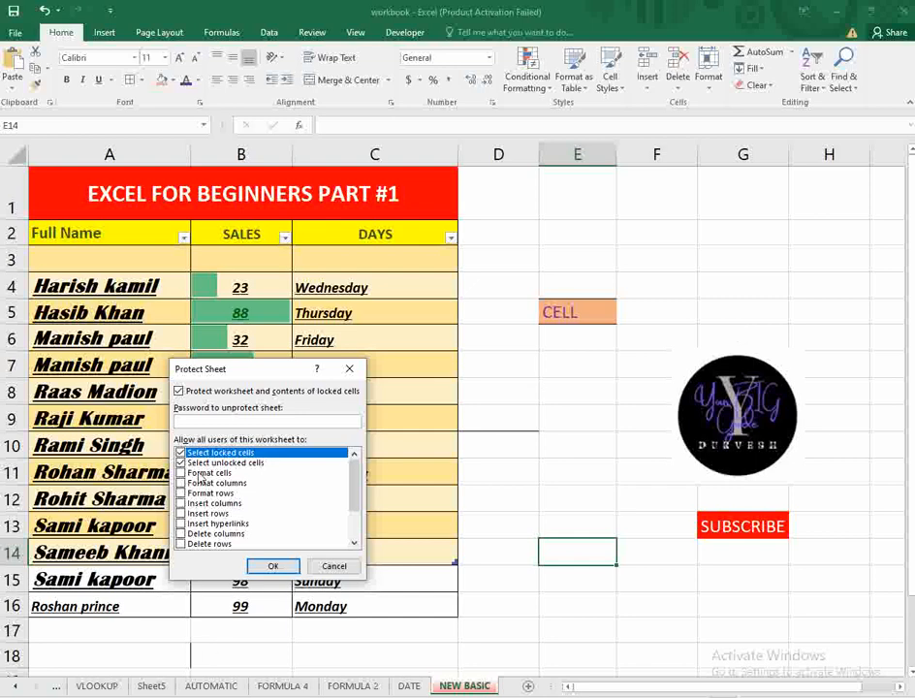
pyautogui.scroll(-2, 200, 508)
pyautogui.scroll(2, 201, 506)
pyautogui.click(180, 472)
pyautogui.click(180, 483)
pyautogui.click(181, 492)
pyautogui.click(181, 503)
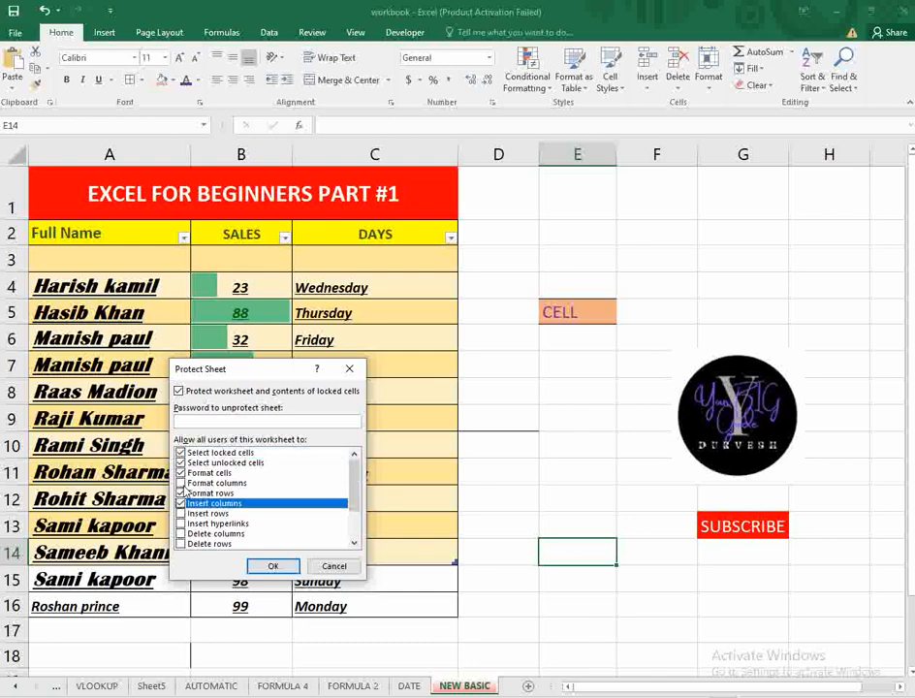
pyautogui.click(181, 513)
pyautogui.click(181, 523)
pyautogui.click(181, 543)
pyautogui.click(180, 533)
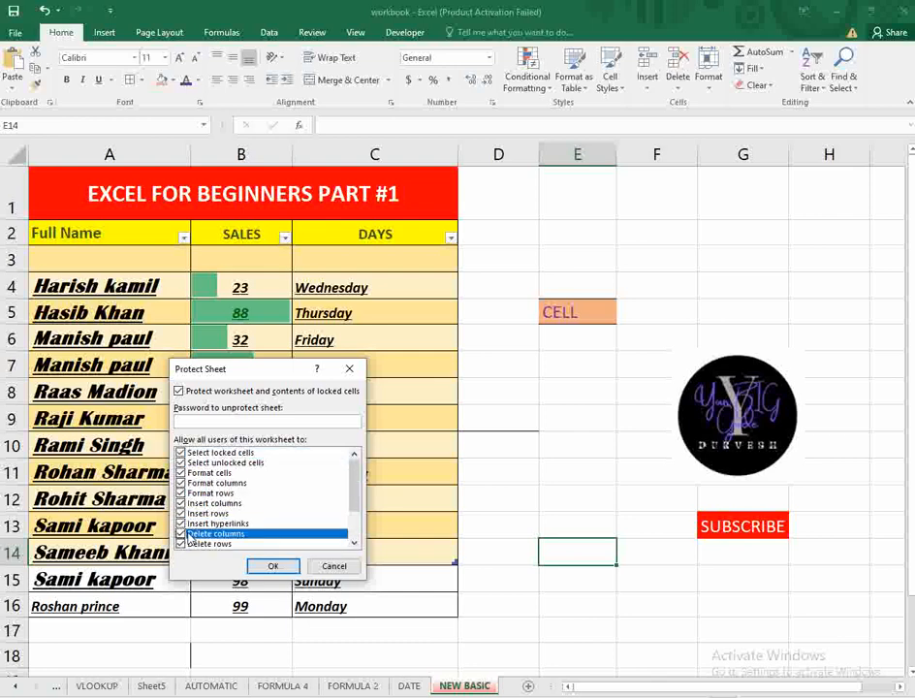
pyautogui.click(272, 567)
# Step: Try to enter text in cell E8 of the protected sheet
pyautogui.click(601, 390)
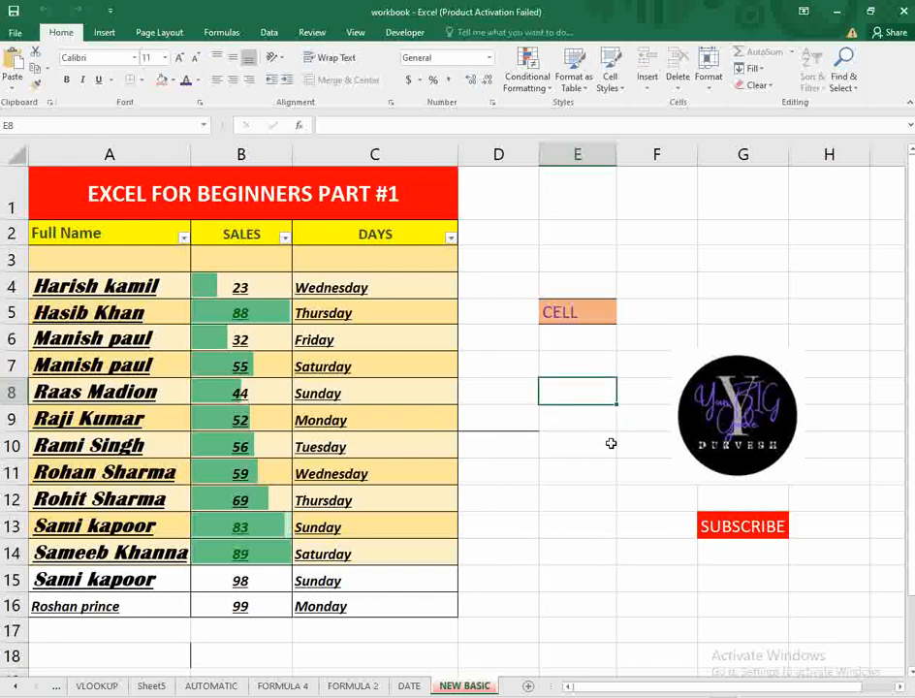
pyautogui.press('a')
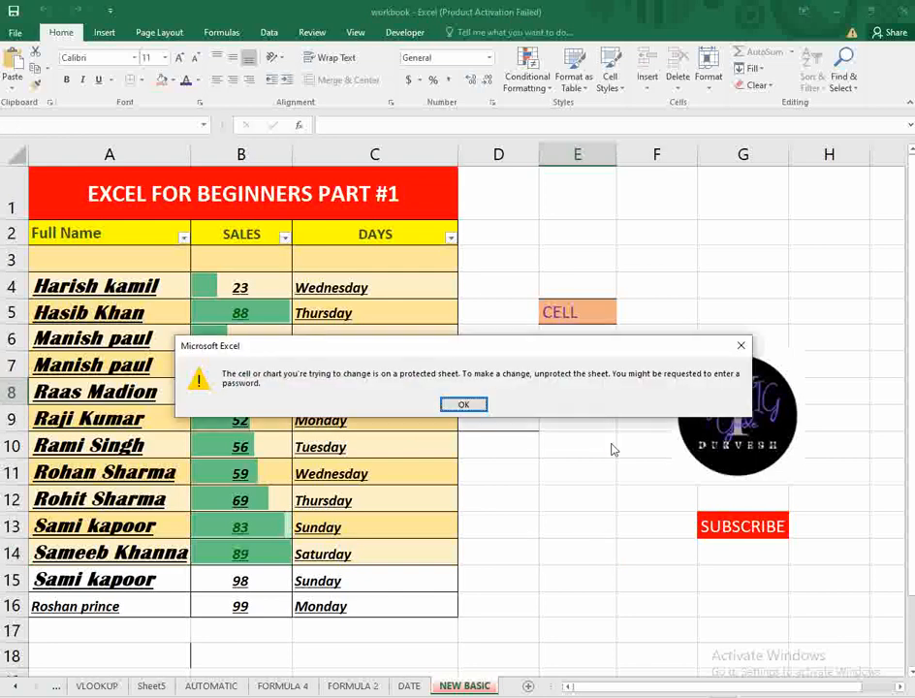
pyautogui.click(740, 346)
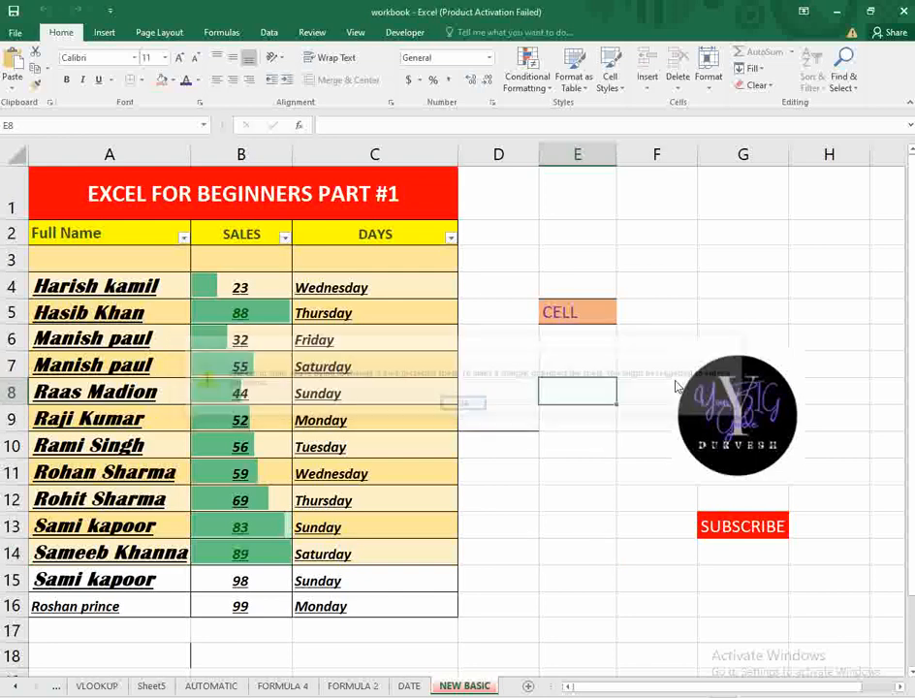
# Step: Unprotect the NEW BASIC sheet
pyautogui.click(709, 73)
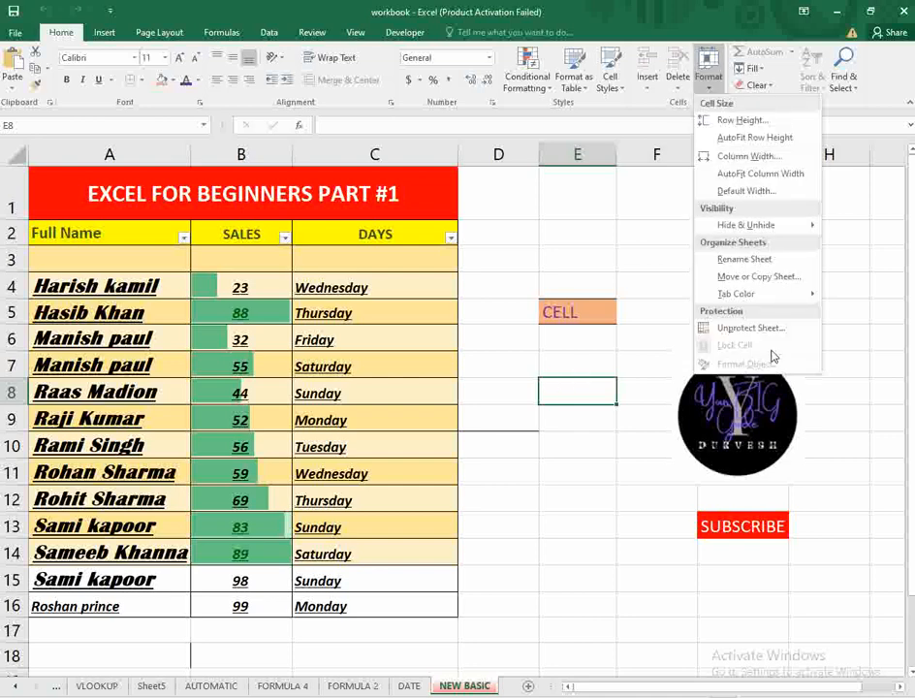
pyautogui.click(766, 329)
pyautogui.click(578, 415)
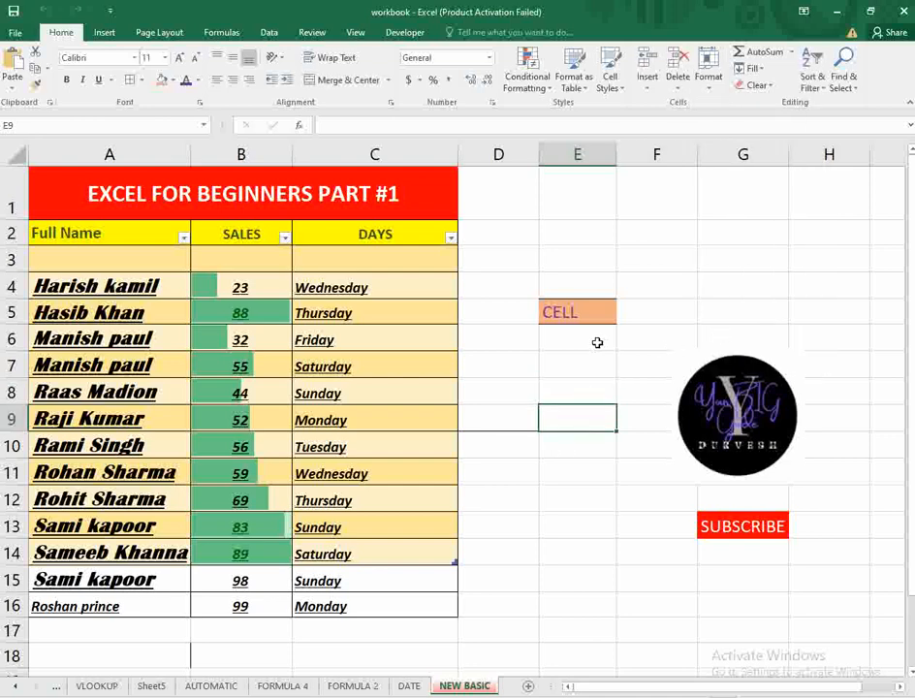
# Step: Enter JHGH in cell E6 to test editing, and clear the text again
pyautogui.click(597, 341)
pyautogui.write('JHGH')
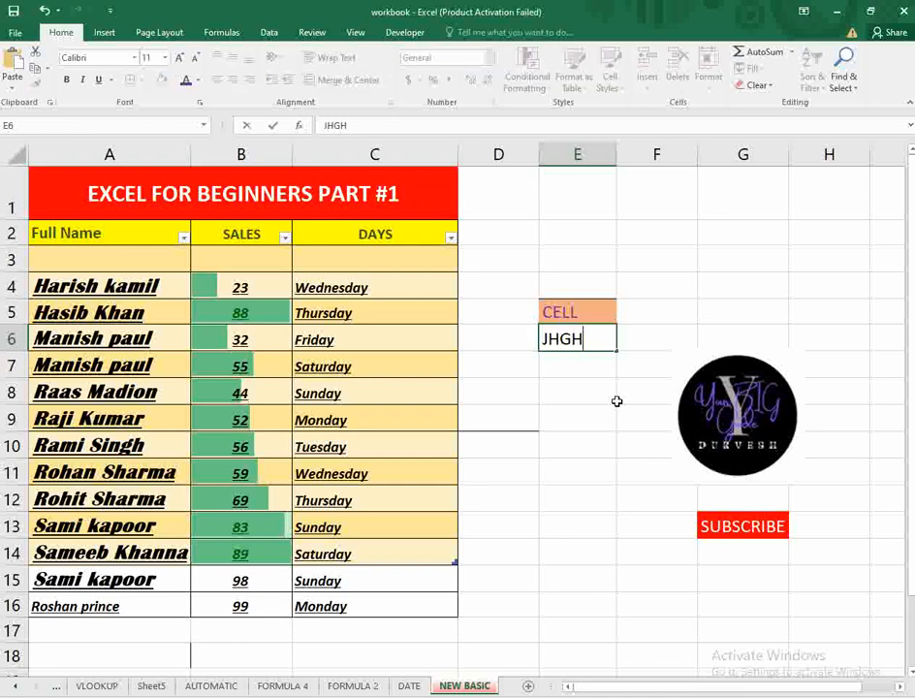
pyautogui.press('BackSpace')
pyautogui.press('BackSpace')
pyautogui.press('BackSpace')
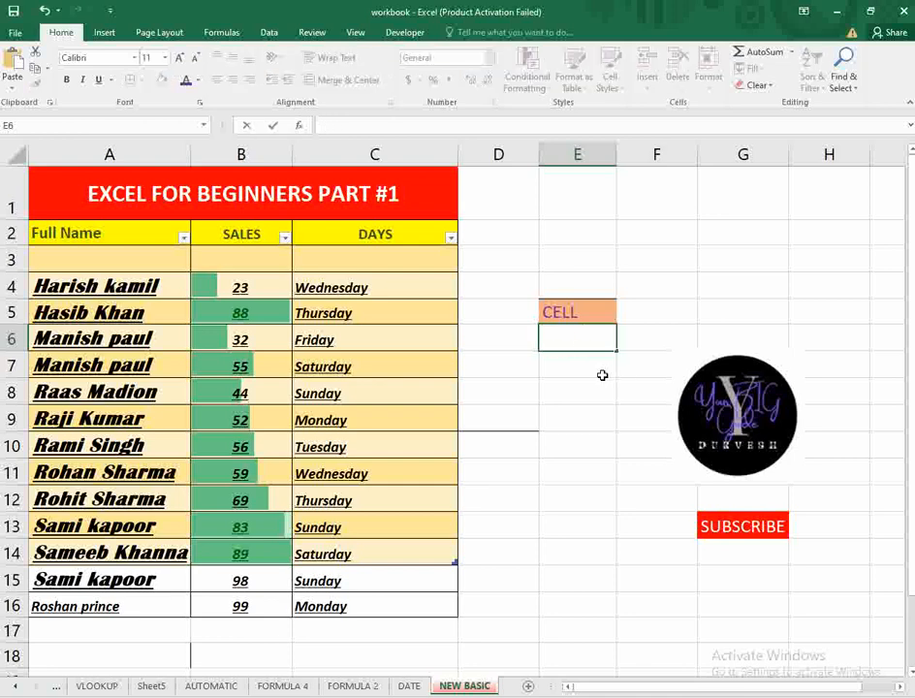
pyautogui.press('Return')
pyautogui.click(713, 78)
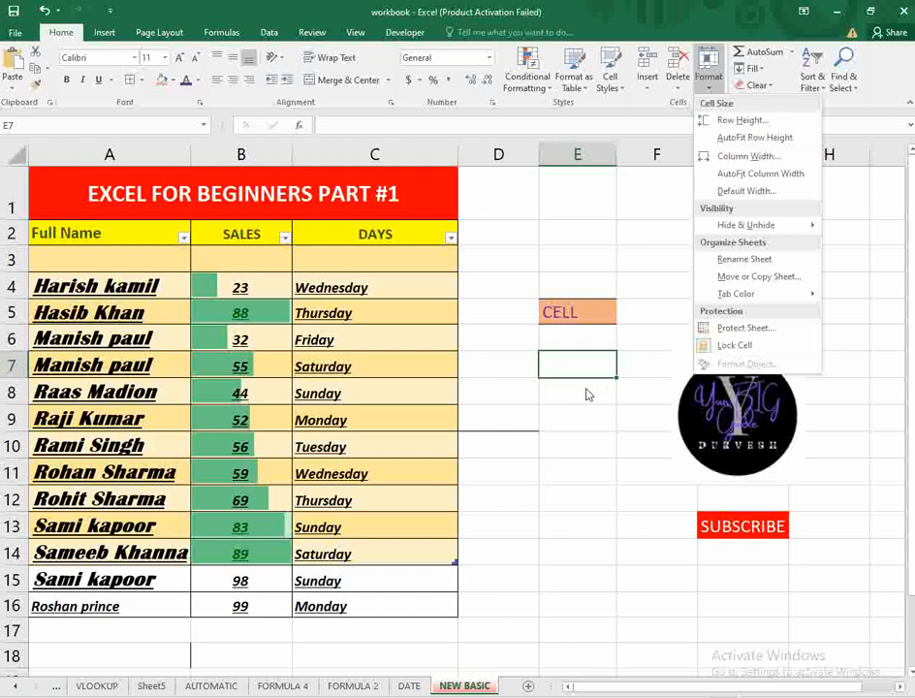
pyautogui.click(601, 411)
pyautogui.click(598, 337)
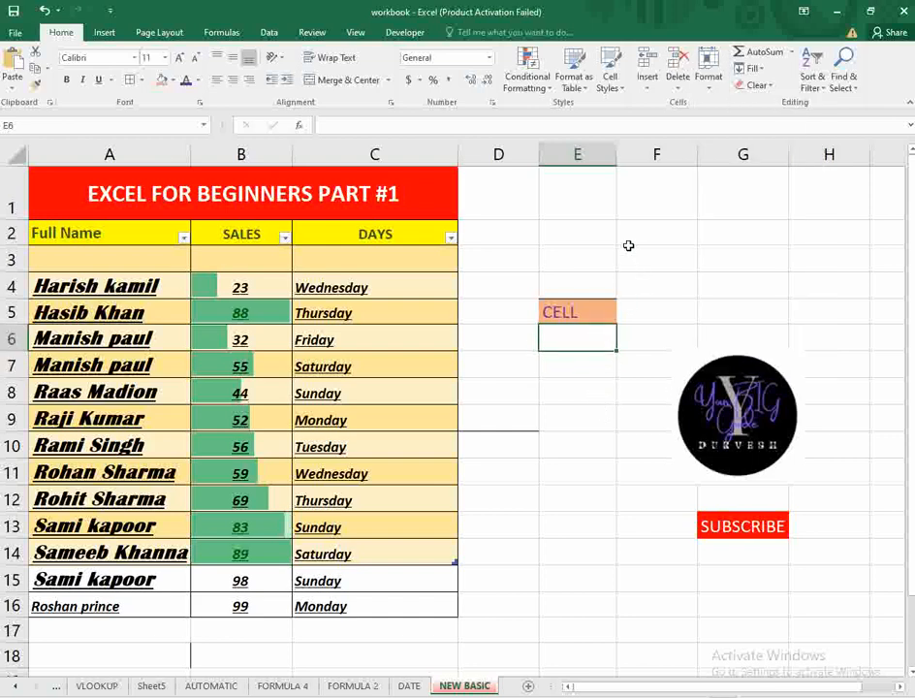
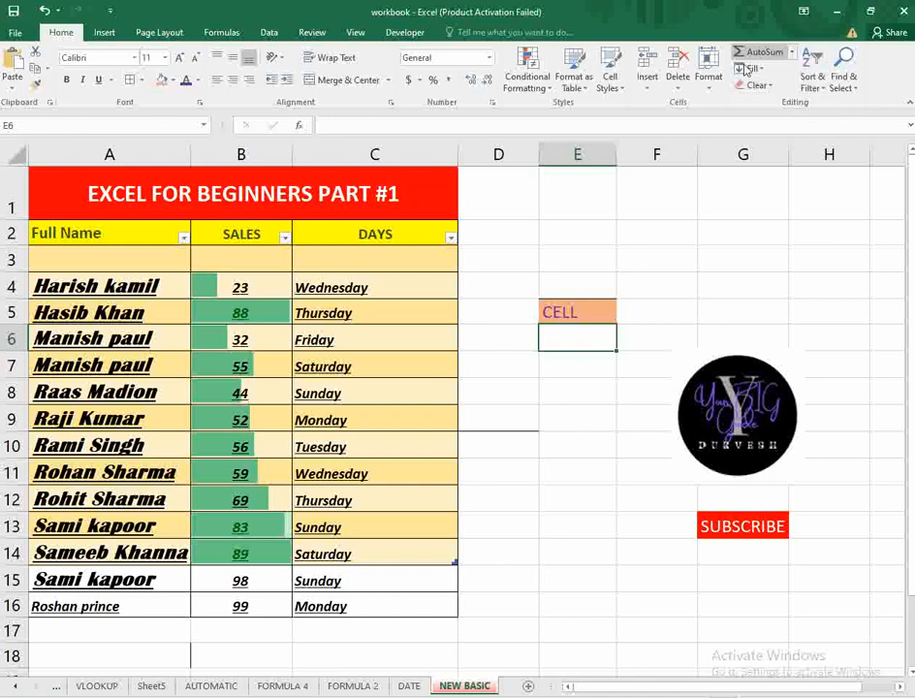
# Step: Total the SALES values B4:B16 in cell B17 with AutoSum
pyautogui.click(792, 53)
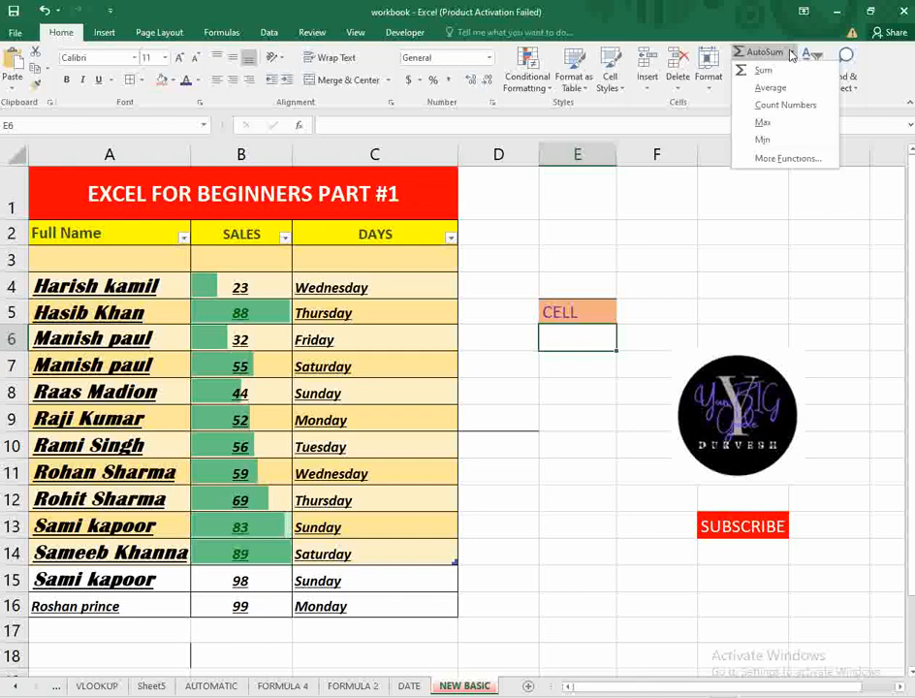
pyautogui.click(615, 437)
pyautogui.click(203, 622)
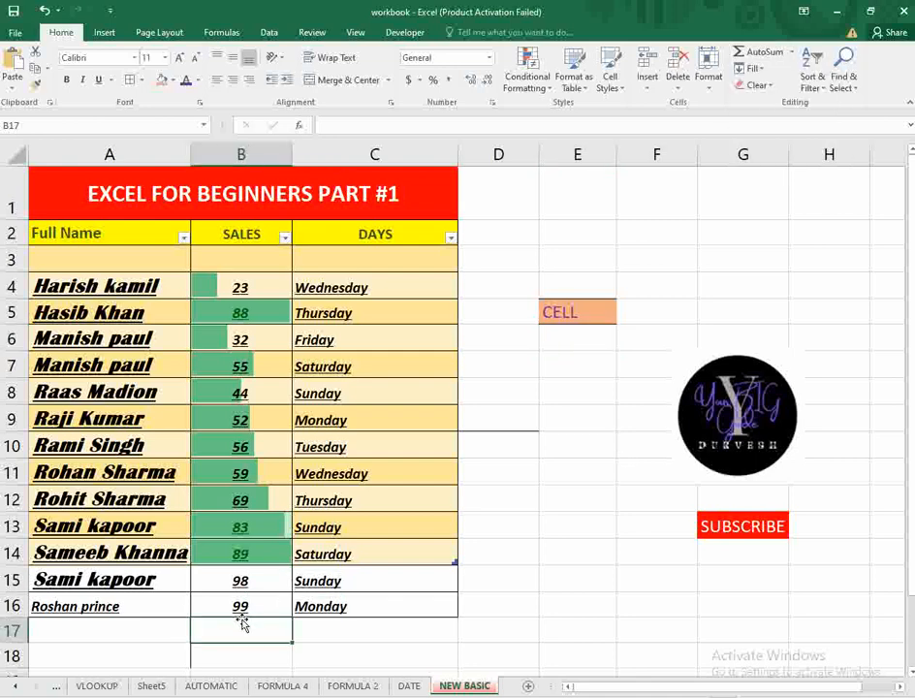
pyautogui.click(763, 53)
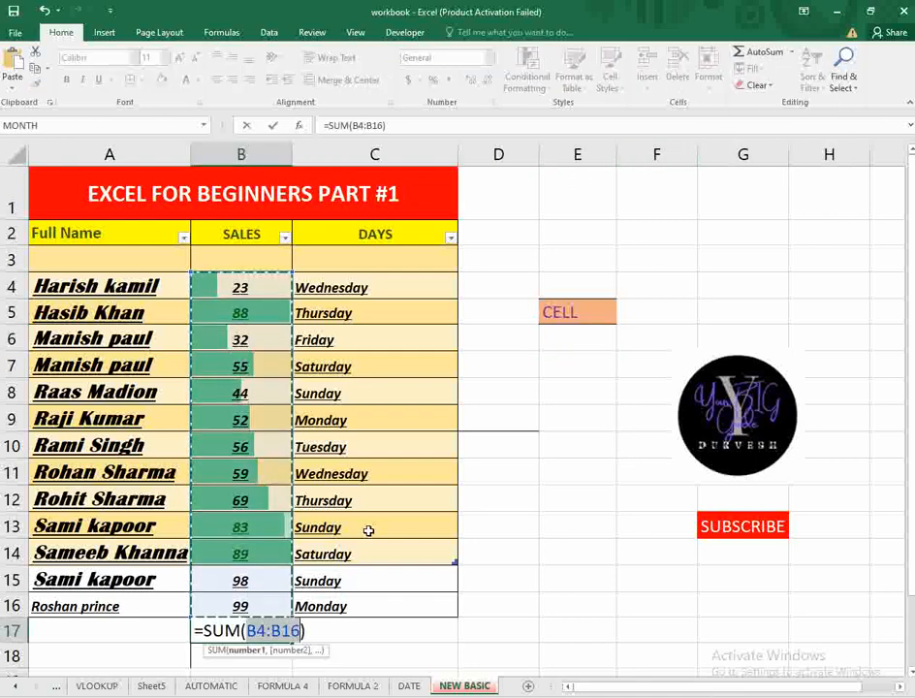
pyautogui.press('Return')
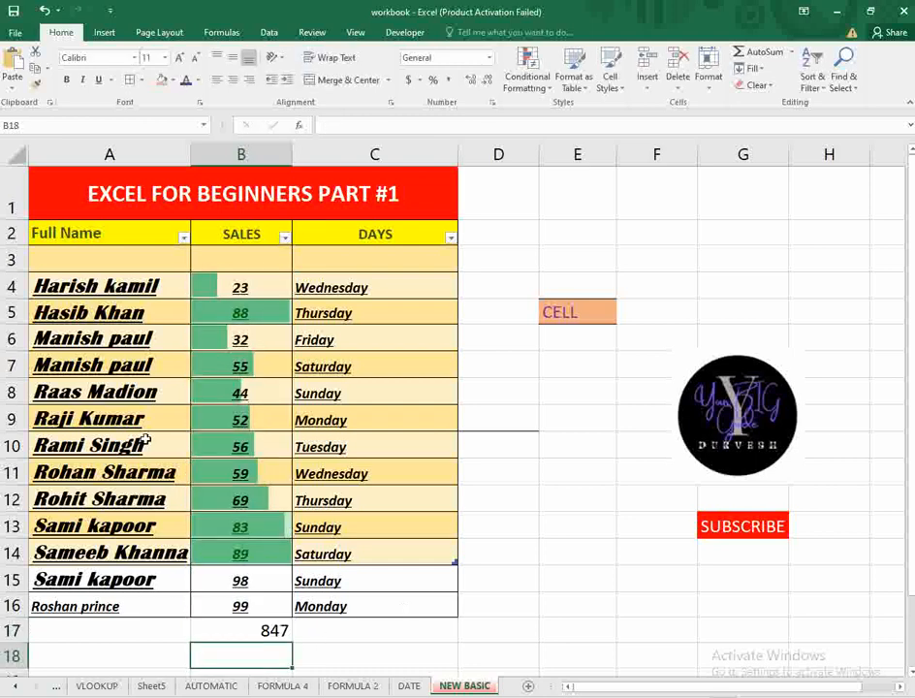
# Step: Insert the average of B4:B17 in cell B18
pyautogui.click(791, 52)
pyautogui.click(782, 89)
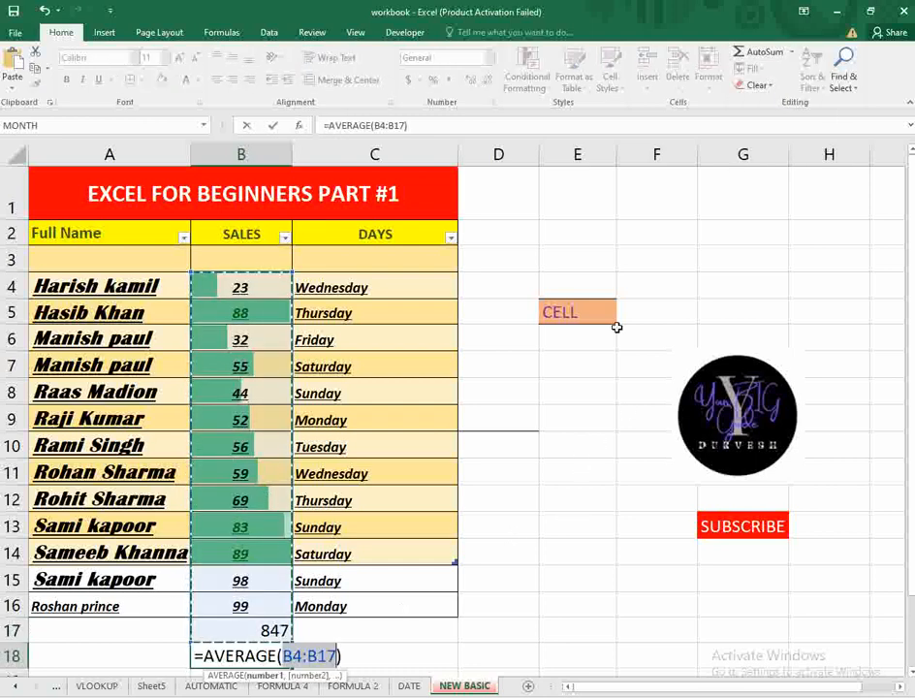
pyautogui.press('Return')
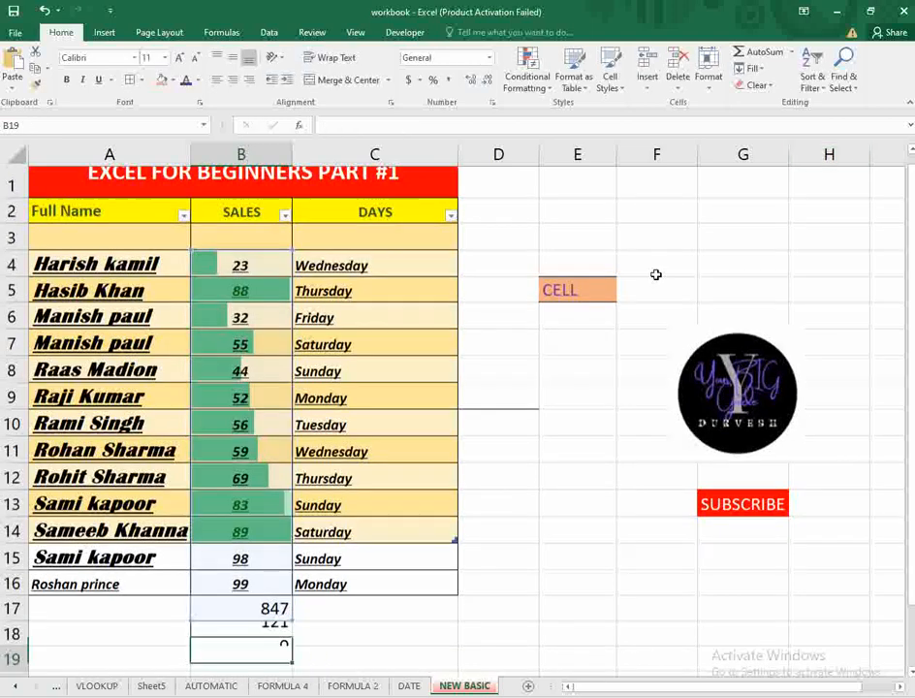
# Step: Insert the sum of B18 in cell B19 and the number count of B4:B19 in cell B20
pyautogui.click(764, 53)
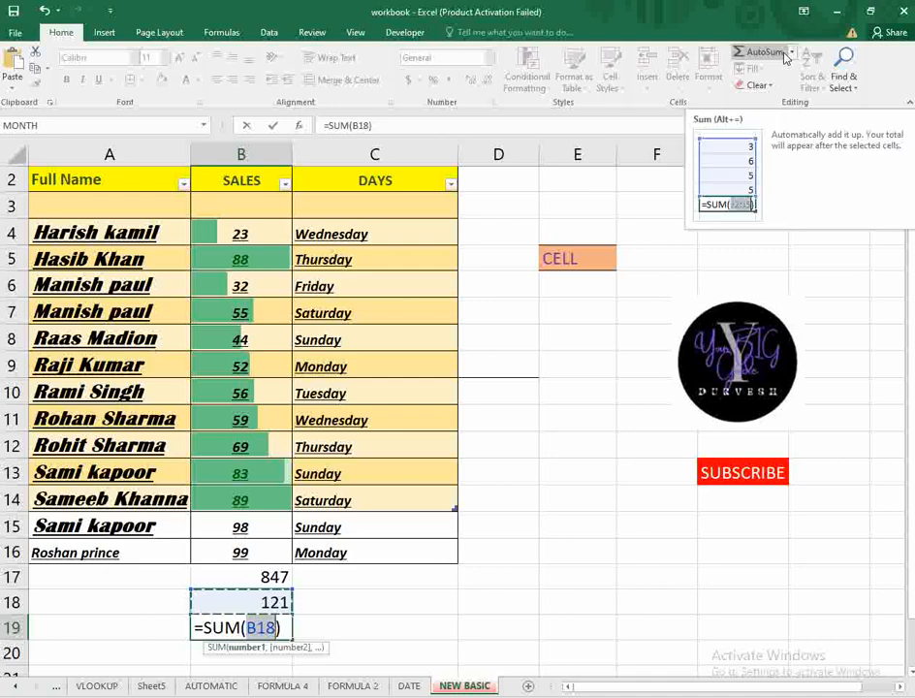
pyautogui.press('Return')
pyautogui.click(792, 53)
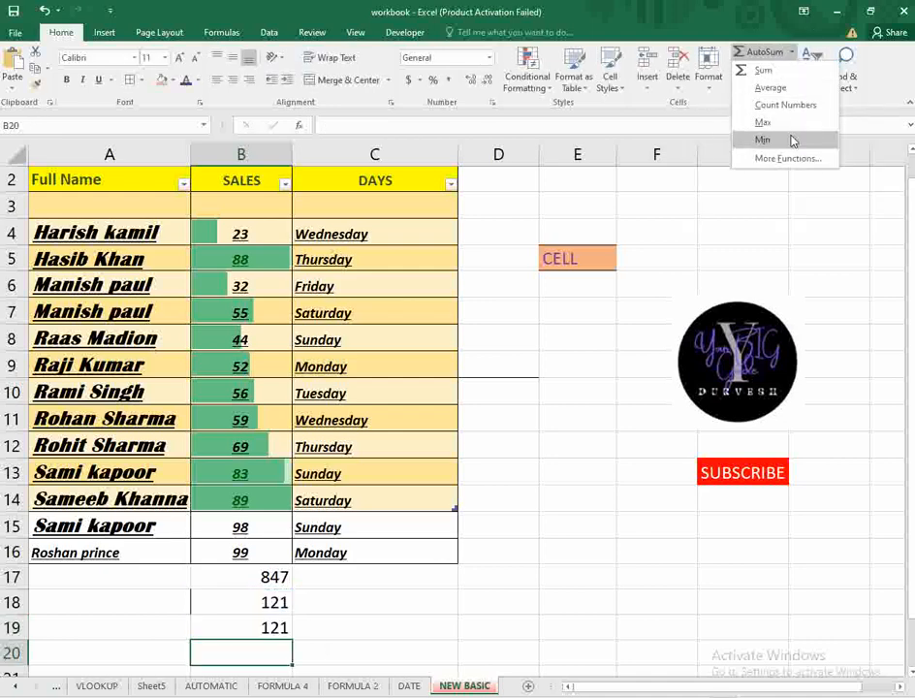
pyautogui.click(787, 106)
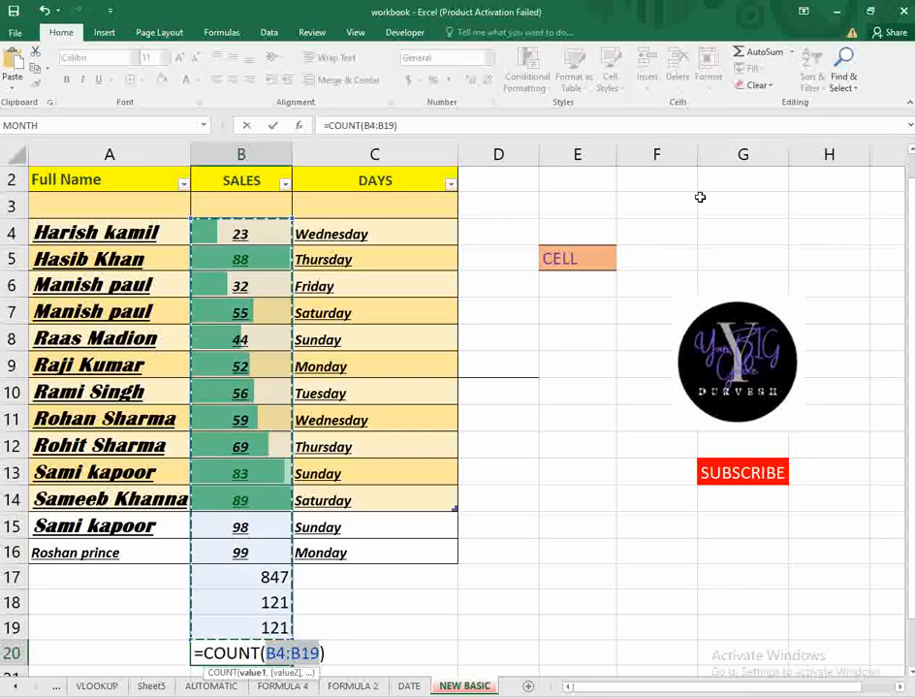
pyautogui.press('Return')
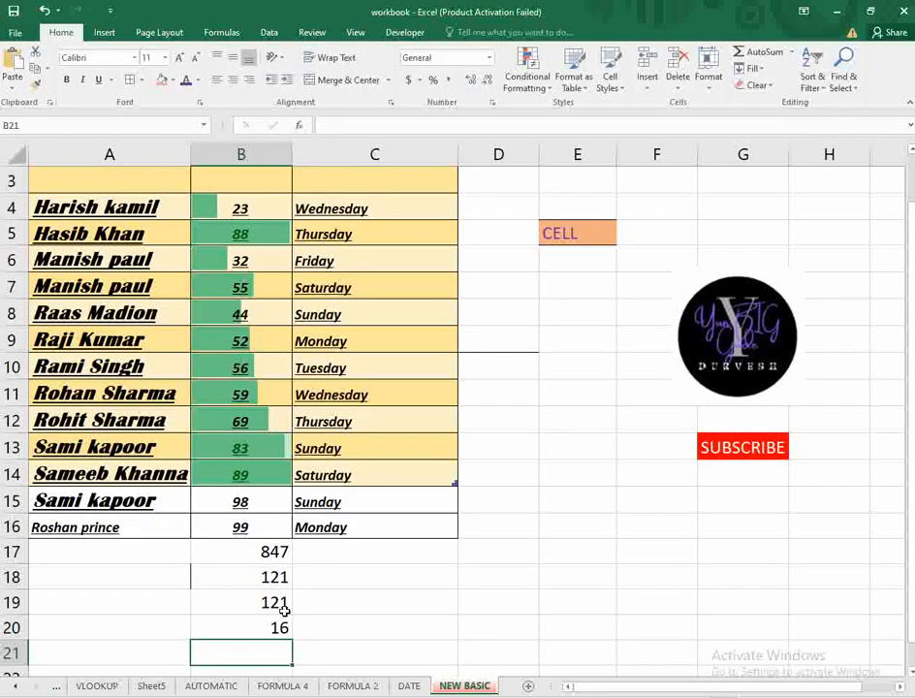
# Step: Look at the additional functions offered for cell B21, close the Insert Function dialog without inserting any, and select E17
pyautogui.scroll(1, 570, 403)
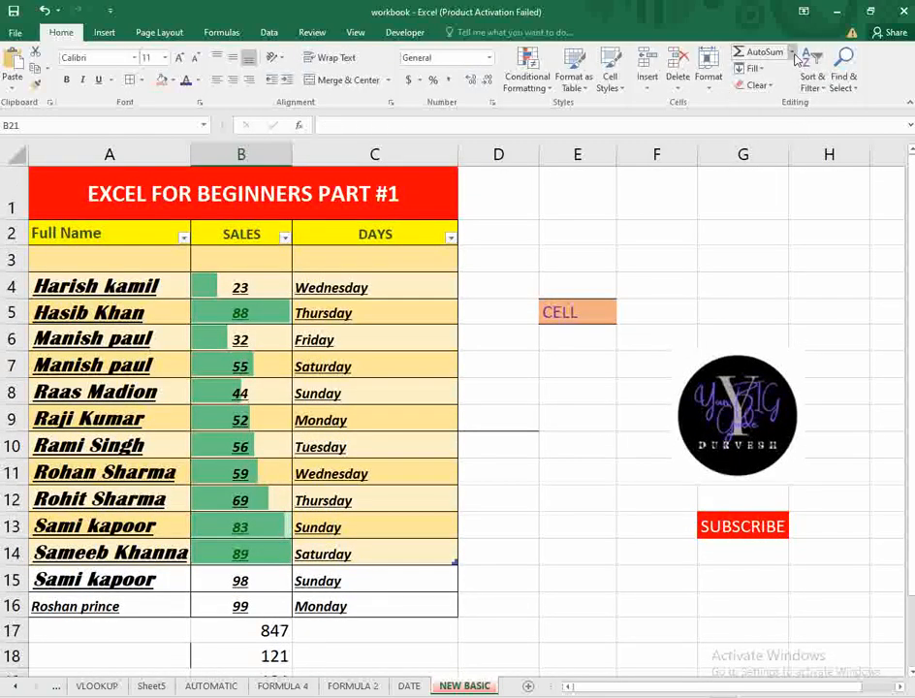
pyautogui.click(792, 53)
pyautogui.click(747, 221)
pyautogui.click(792, 52)
pyautogui.click(778, 157)
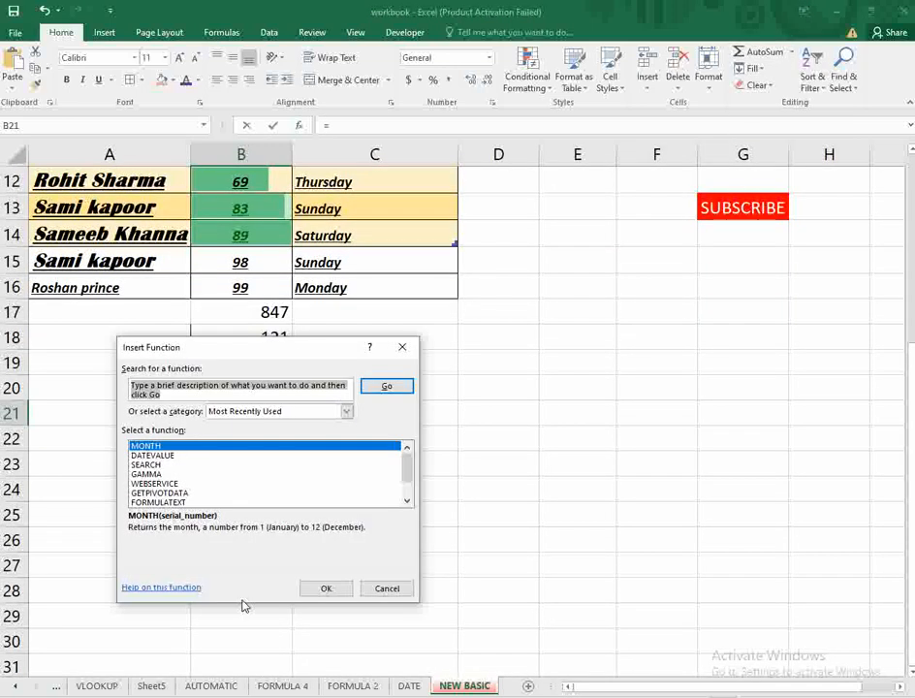
pyautogui.click(402, 347)
pyautogui.click(599, 320)
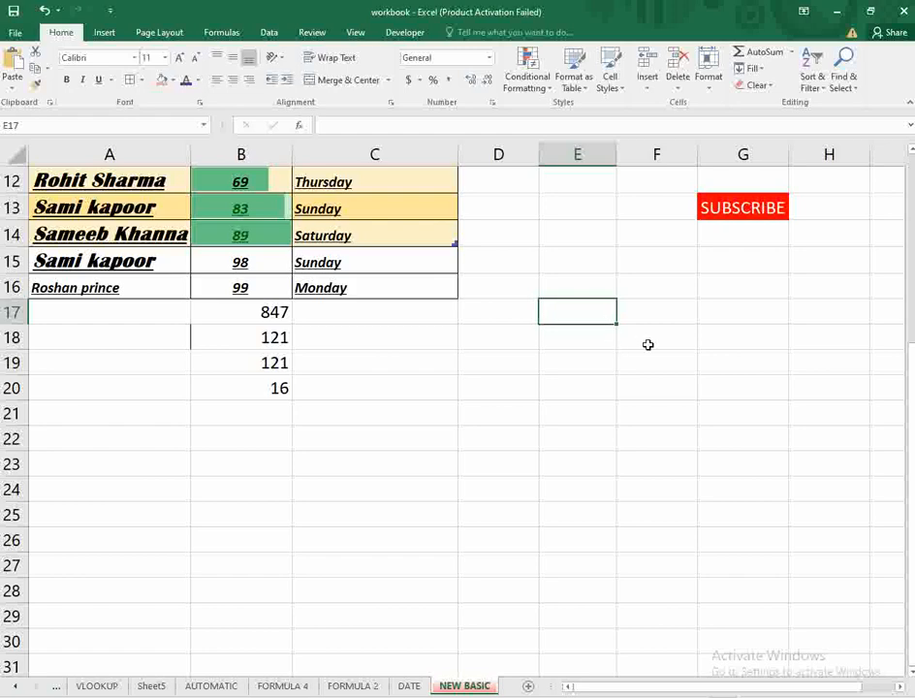
# Step: Fill cells F5 and G5 to the right with the CELL content and formatting from E5
pyautogui.scroll(4, 594, 349)
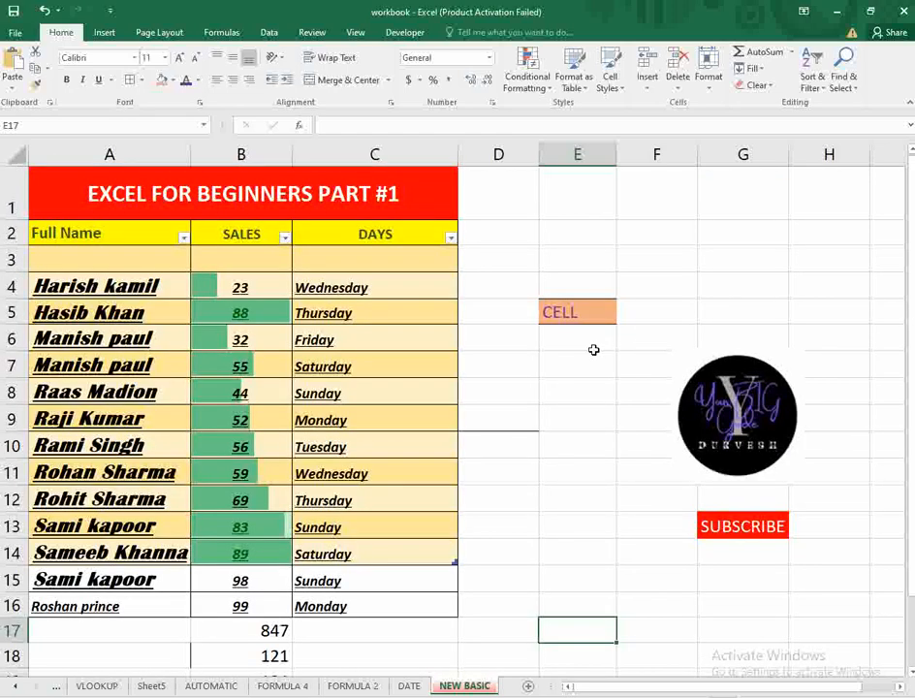
pyautogui.click(763, 70)
pyautogui.click(597, 315)
pyautogui.click(646, 312)
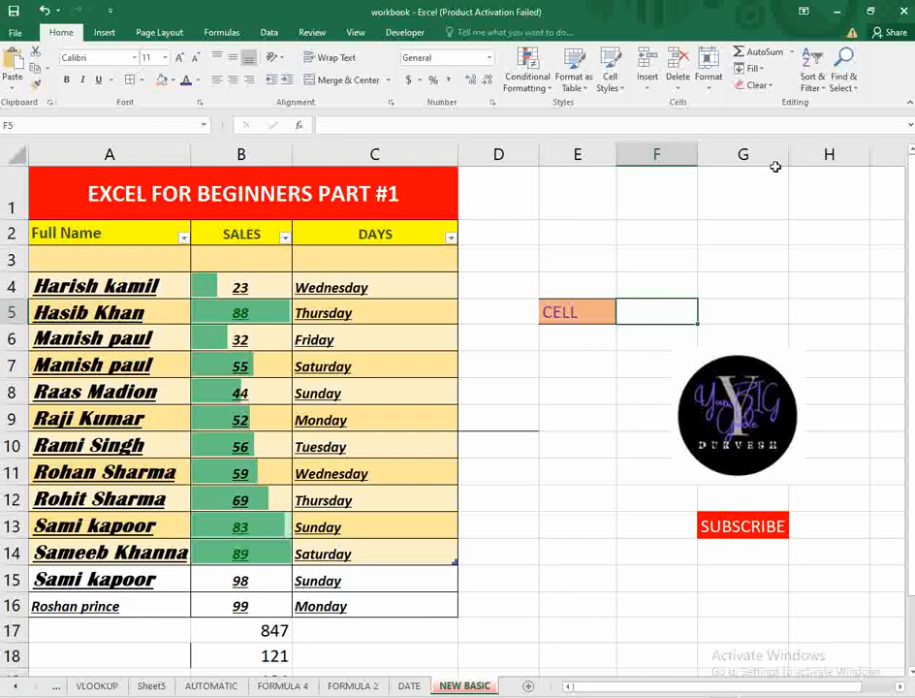
pyautogui.click(759, 69)
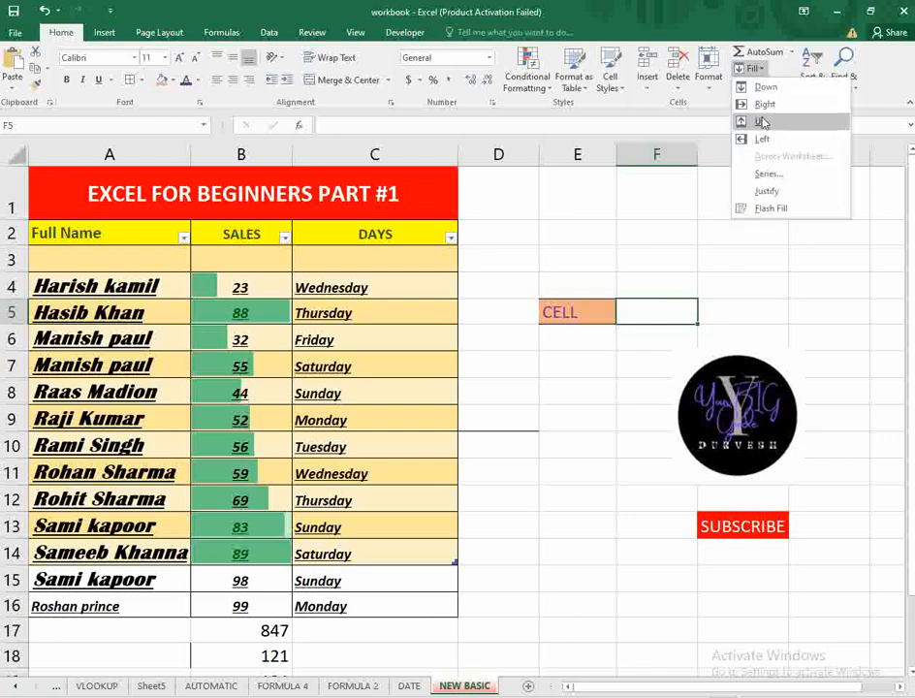
pyautogui.click(764, 103)
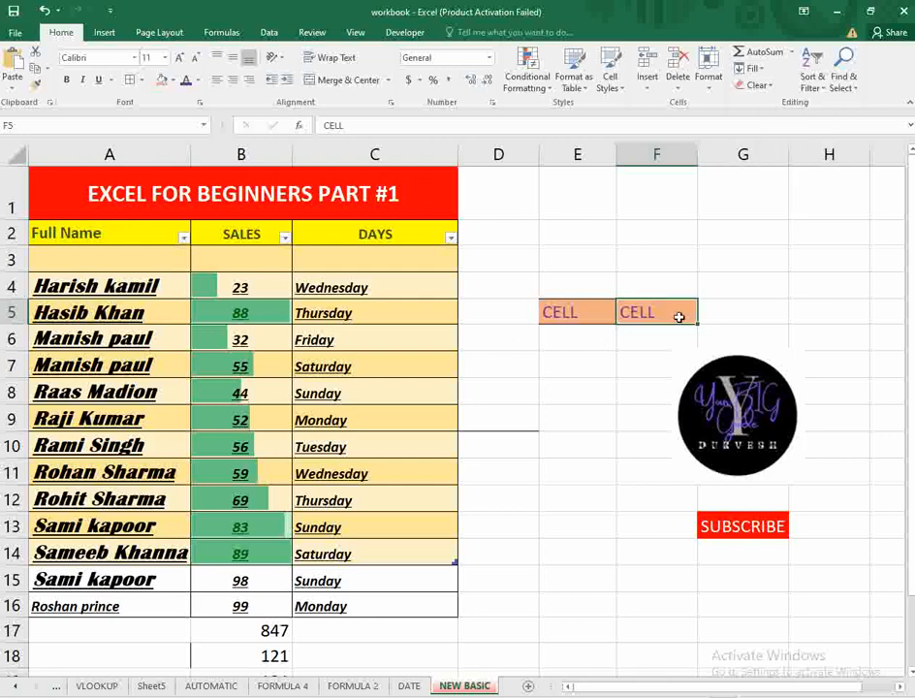
pyautogui.click(727, 307)
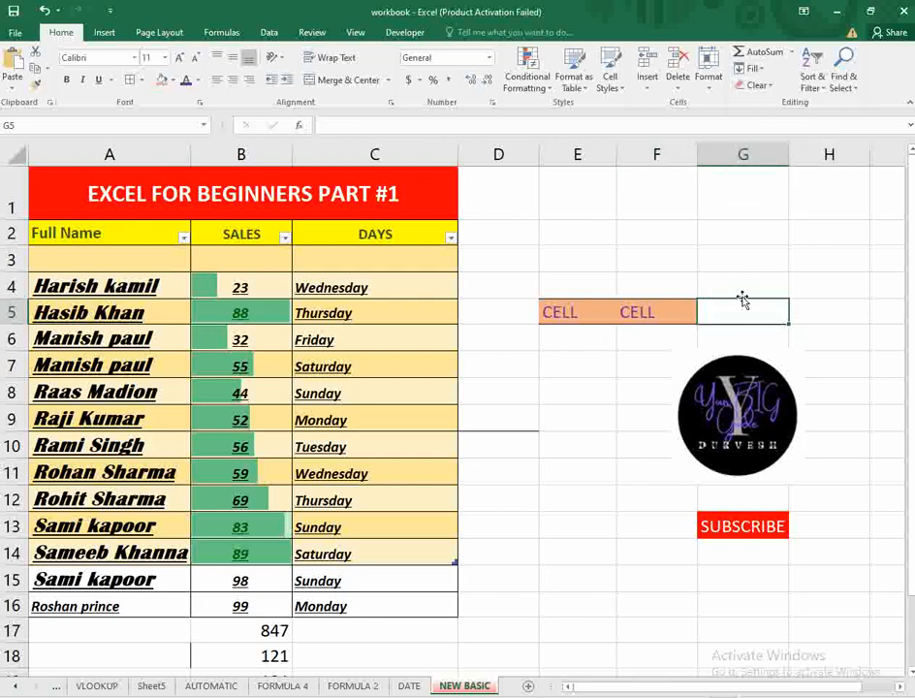
pyautogui.click(752, 68)
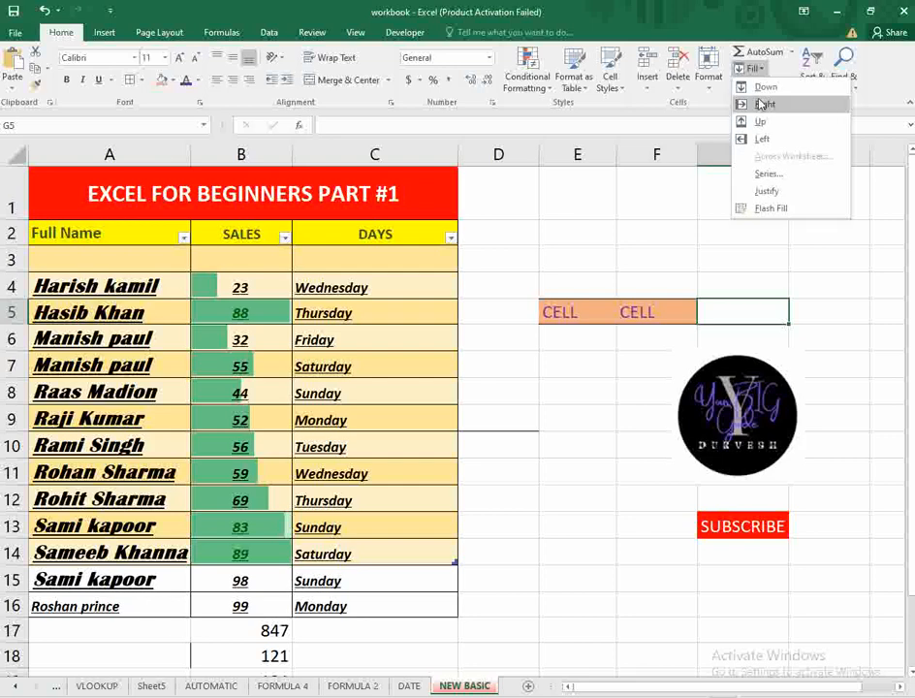
pyautogui.click(764, 103)
# Step: Fill cells E4 and F4 upward with the CELL entries from row 5
pyautogui.click(577, 285)
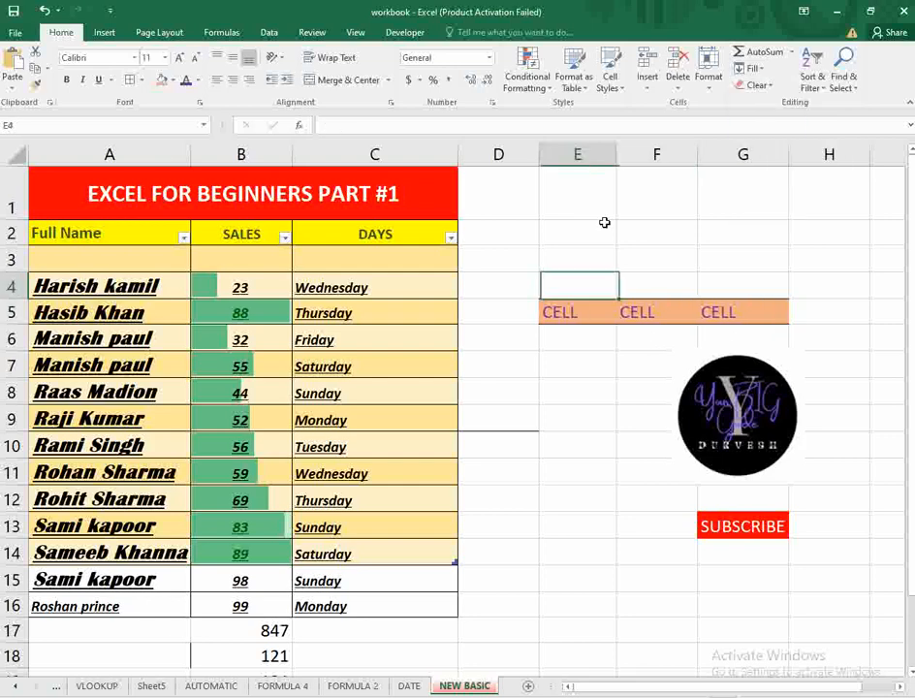
pyautogui.click(753, 68)
pyautogui.click(761, 121)
pyautogui.click(658, 285)
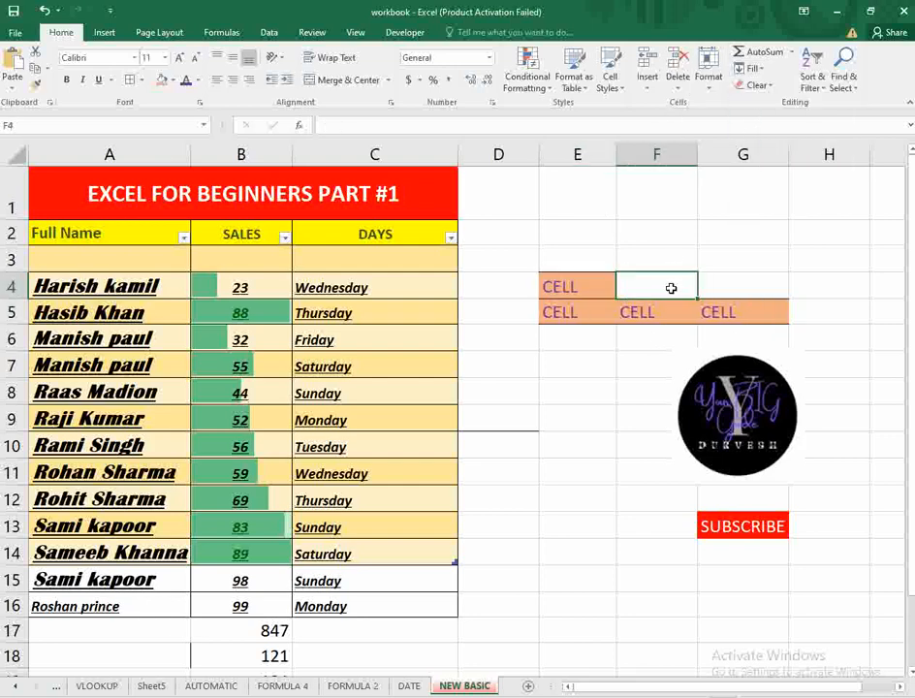
pyautogui.click(752, 68)
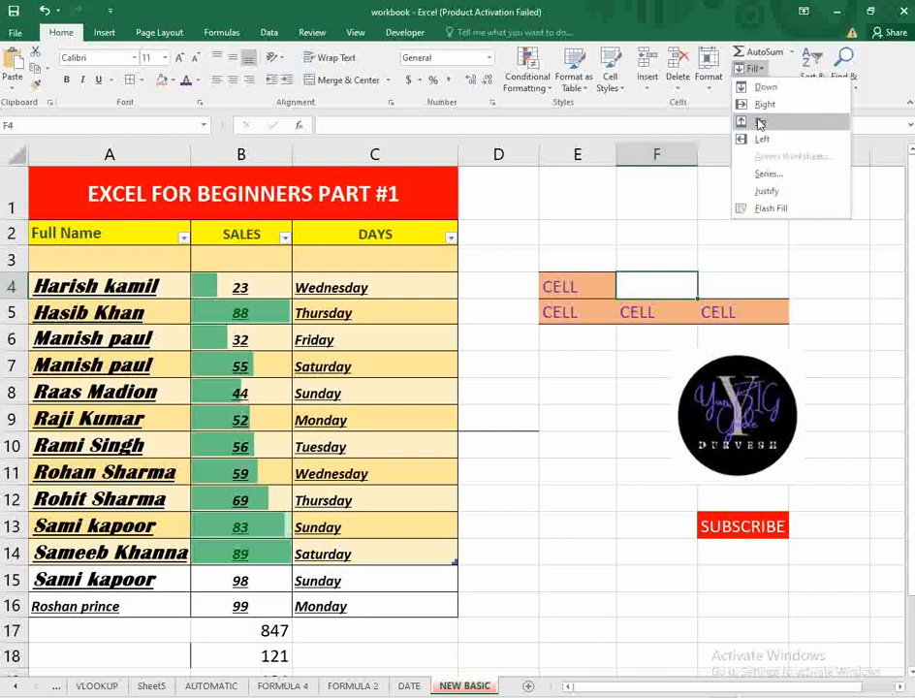
pyautogui.click(761, 120)
# Step: Fill cell E6 downward with the CELL entry from E5
pyautogui.click(611, 335)
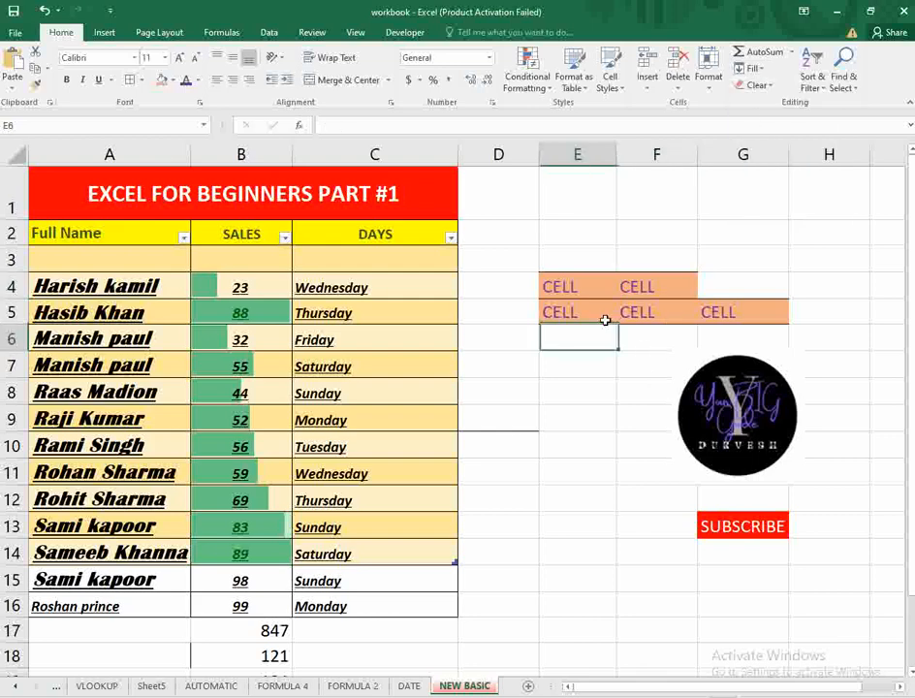
pyautogui.click(753, 68)
pyautogui.click(766, 85)
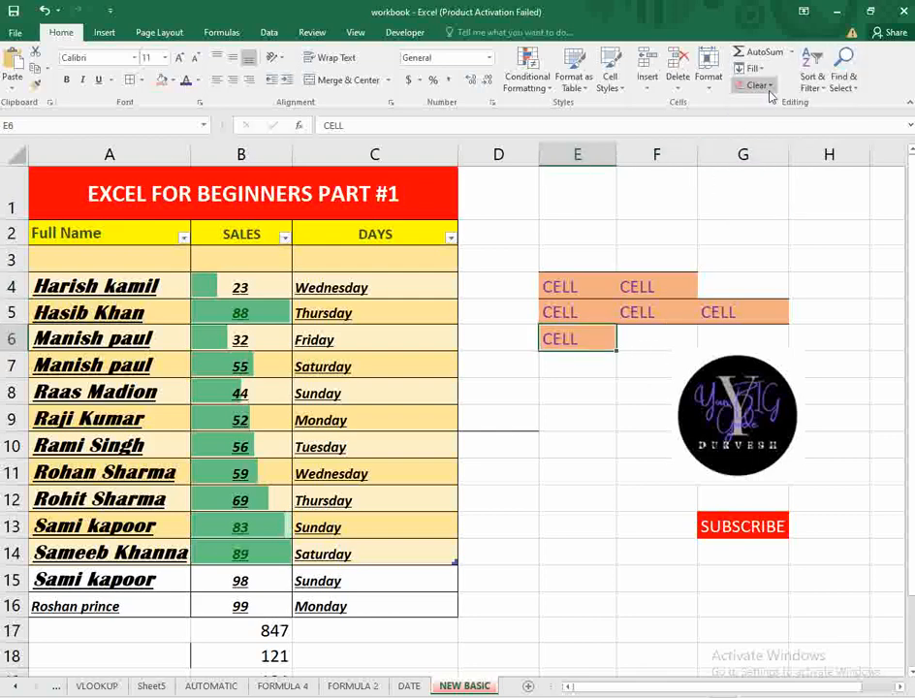
pyautogui.click(577, 366)
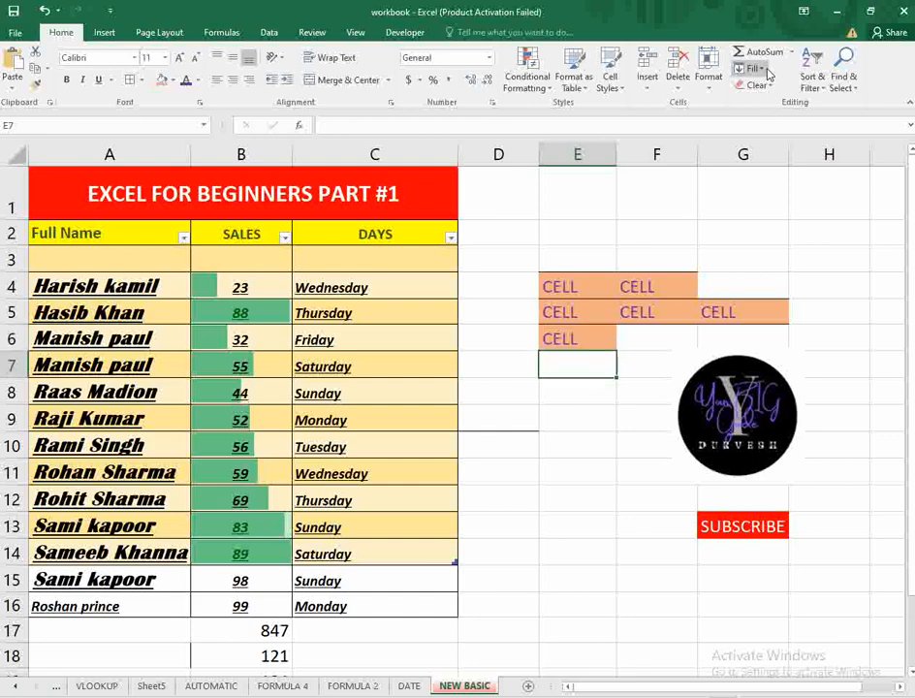
pyautogui.click(753, 68)
pyautogui.click(536, 320)
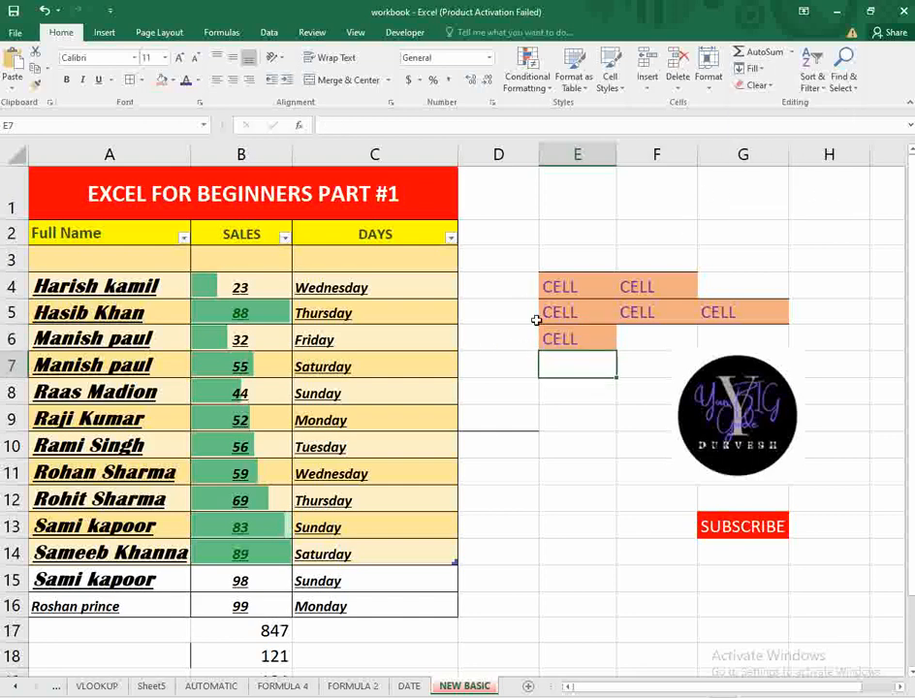
# Step: Fill cell D5 leftward with the CELL entry from E5 and undo the automatic table expansion into column D
pyautogui.click(509, 314)
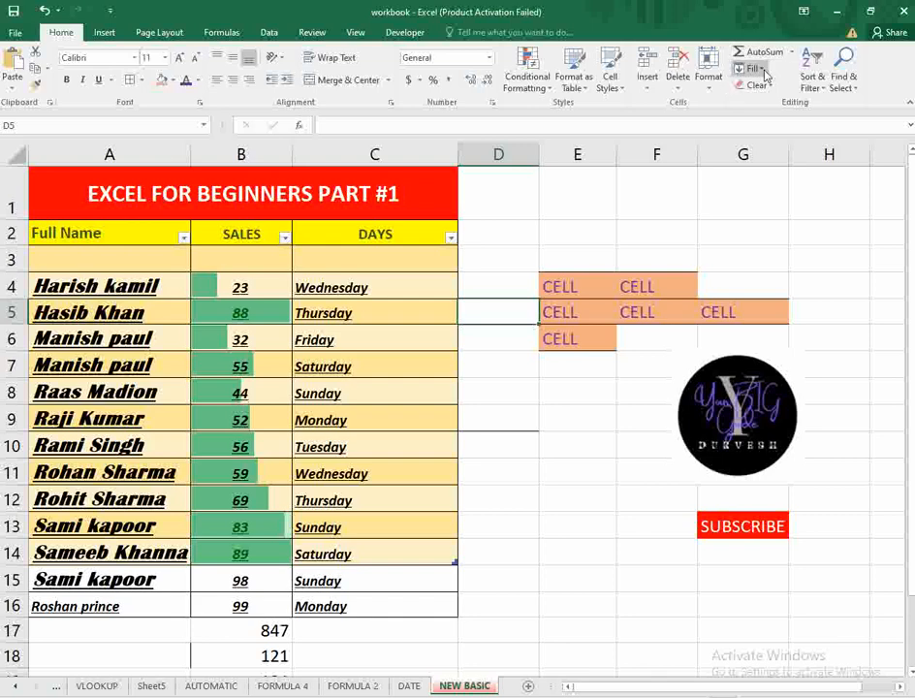
pyautogui.click(754, 68)
pyautogui.click(762, 140)
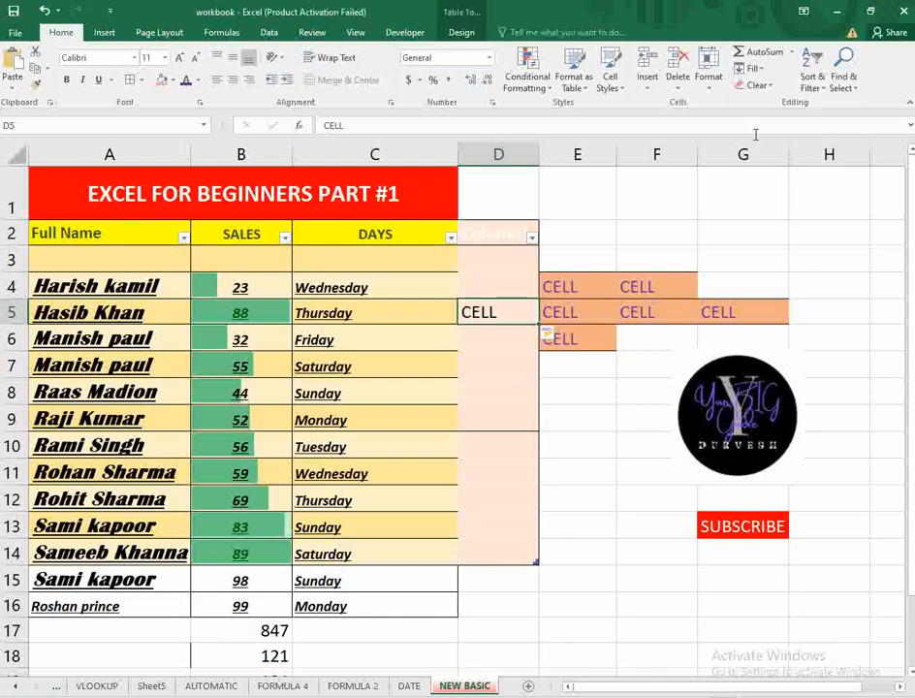
pyautogui.click(601, 390)
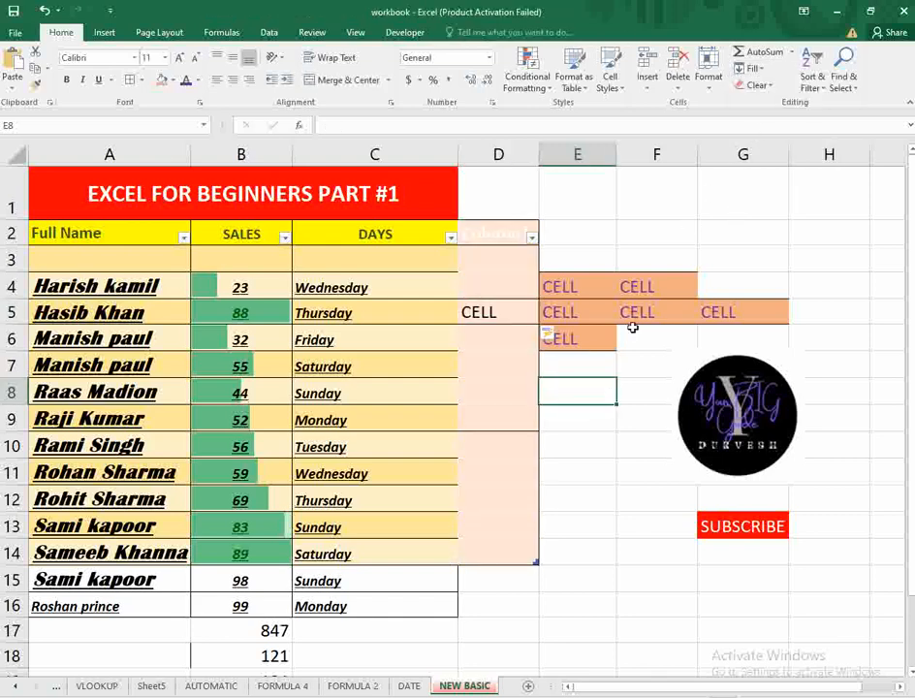
pyautogui.hotkey('ctrl', 'z')
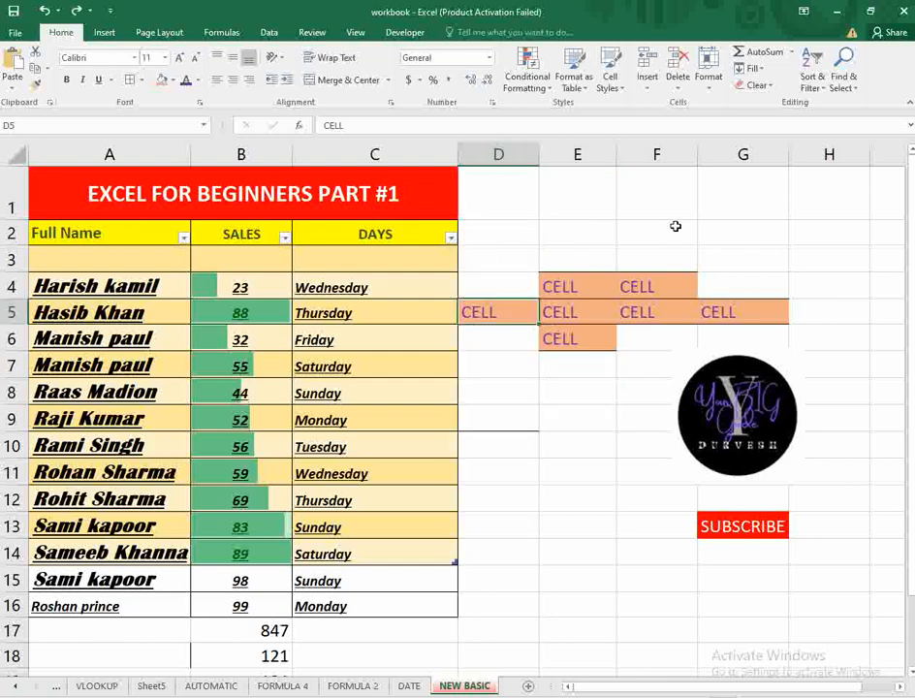
pyautogui.click(676, 226)
pyautogui.click(754, 68)
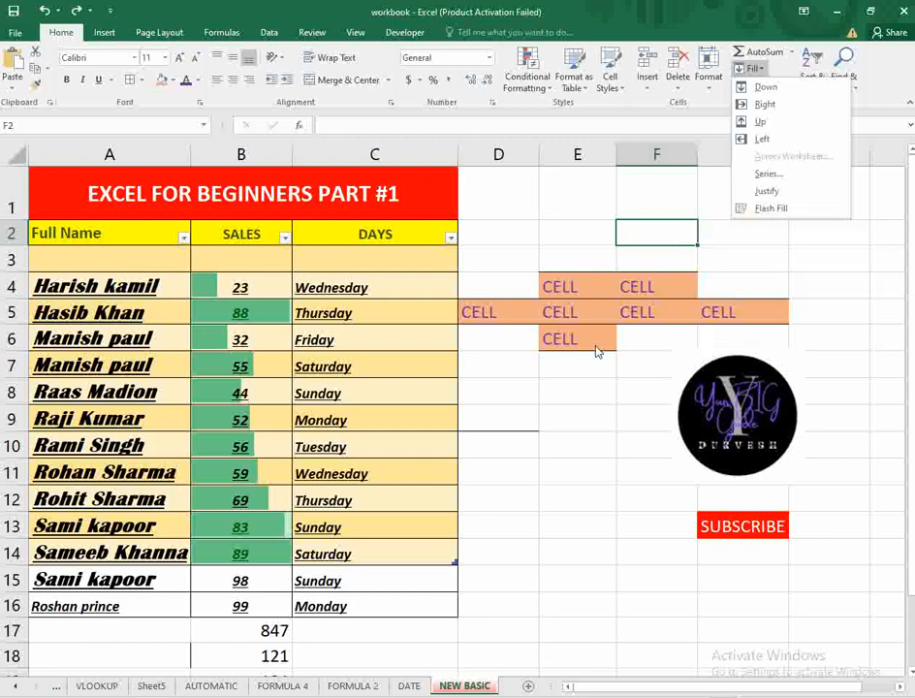
pyautogui.click(580, 376)
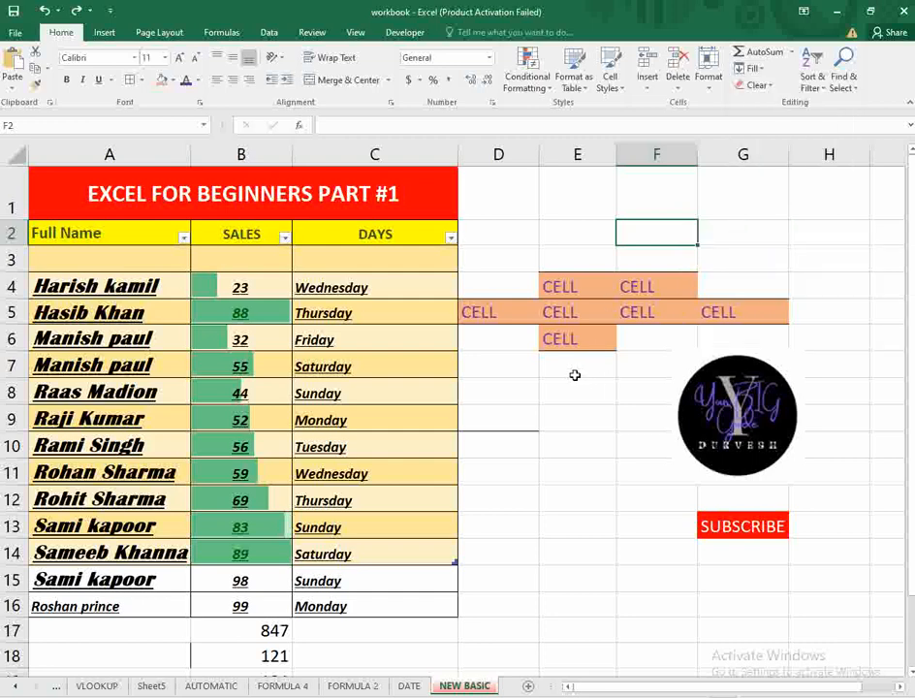
pyautogui.click(310, 31)
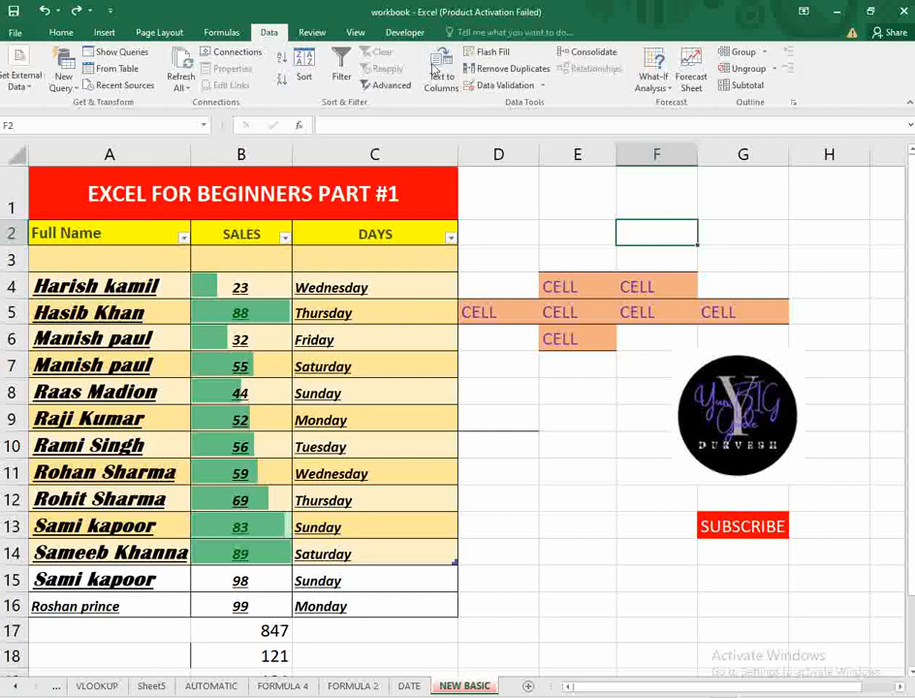
pyautogui.click(577, 390)
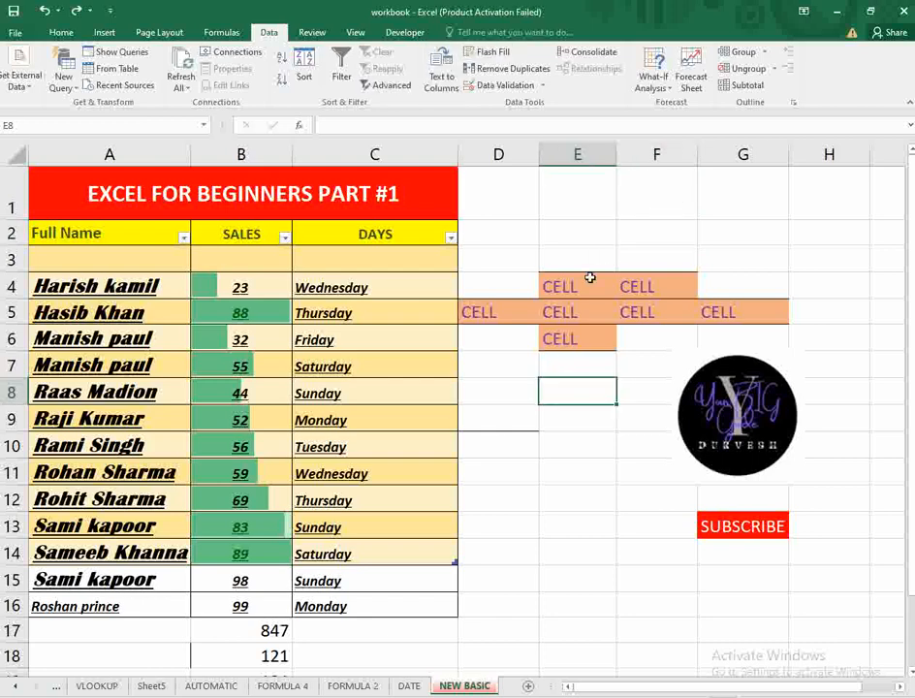
pyautogui.click(60, 32)
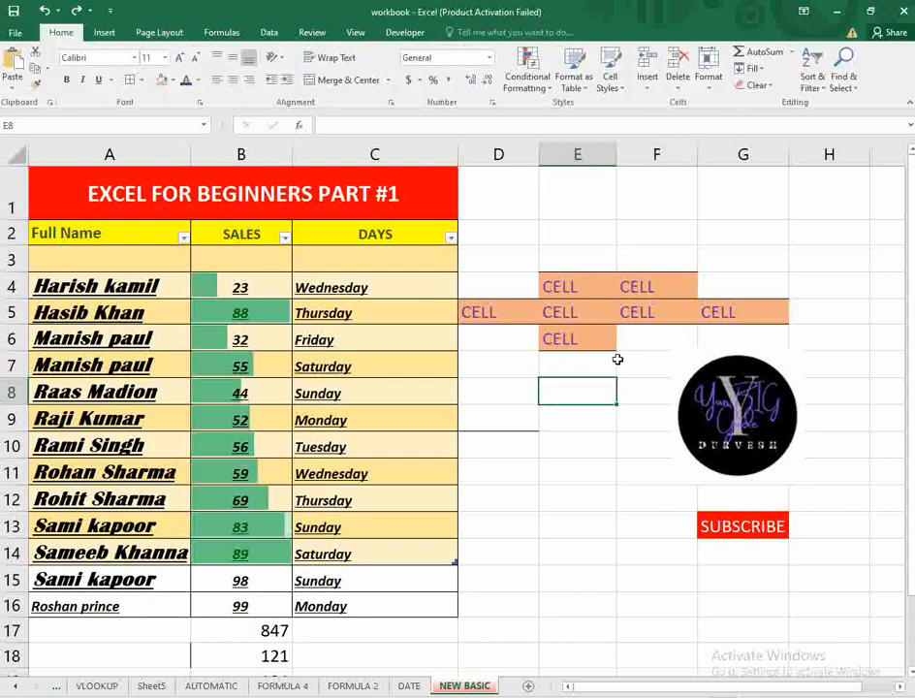
# Step: Clear both contents and formats from the data range A2:C16 with Clear All, and undo the clearing
pyautogui.click(758, 85)
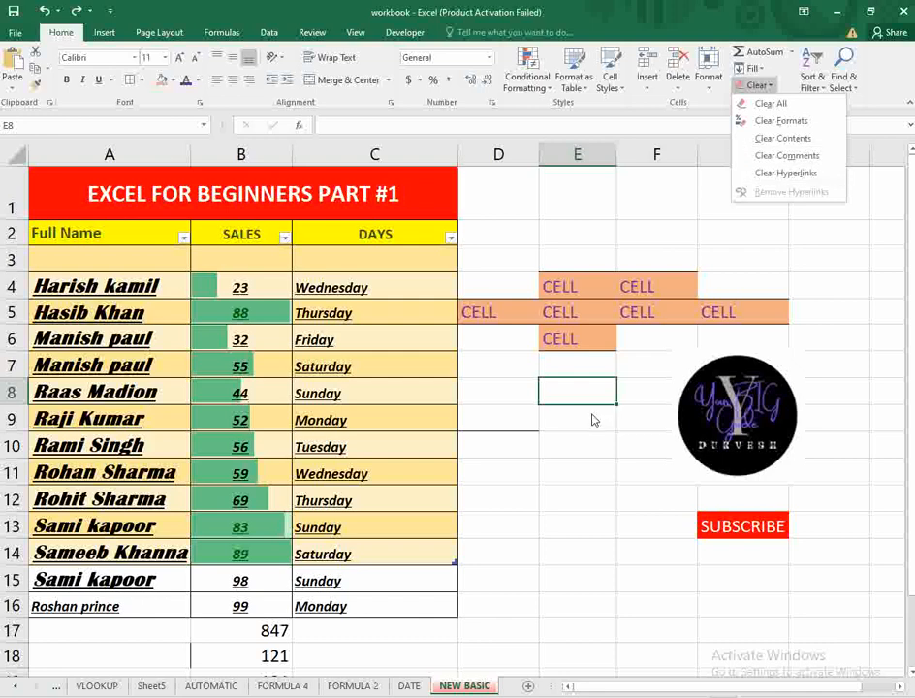
pyautogui.press('Escape')
pyautogui.moveTo(77, 234); pyautogui.dragTo(419, 601)
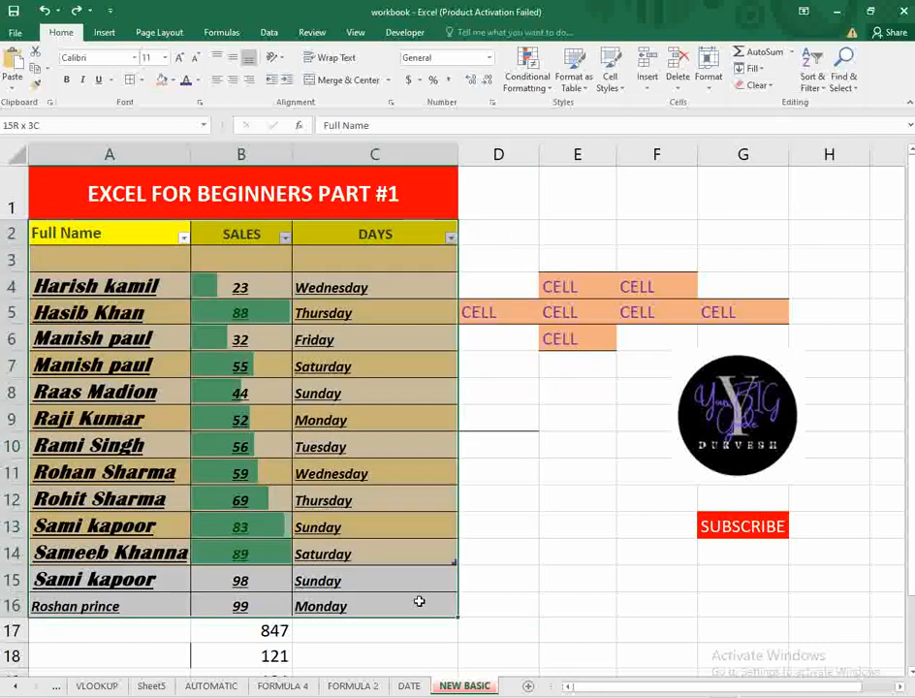
pyautogui.click(752, 86)
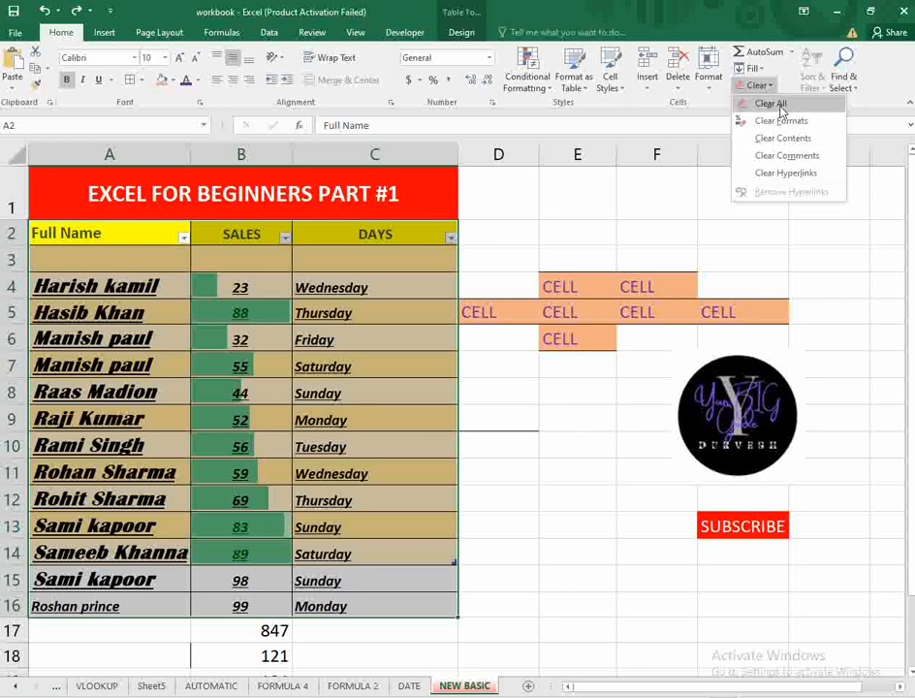
pyautogui.click(766, 102)
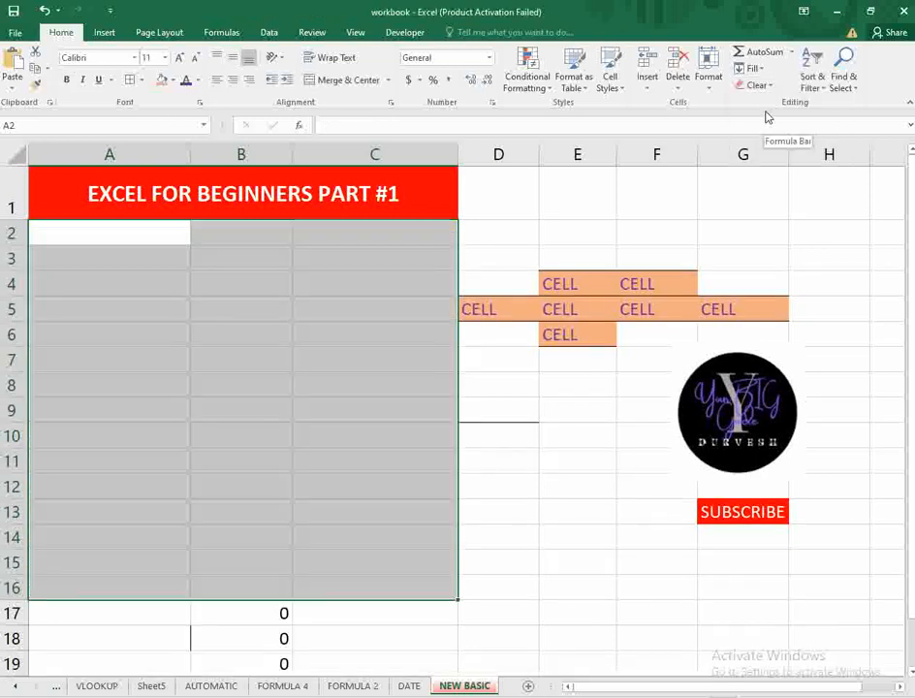
pyautogui.hotkey('ctrl', 'z')
# Step: Clear only the contents of A2:C16 and undo that clearing
pyautogui.click(757, 85)
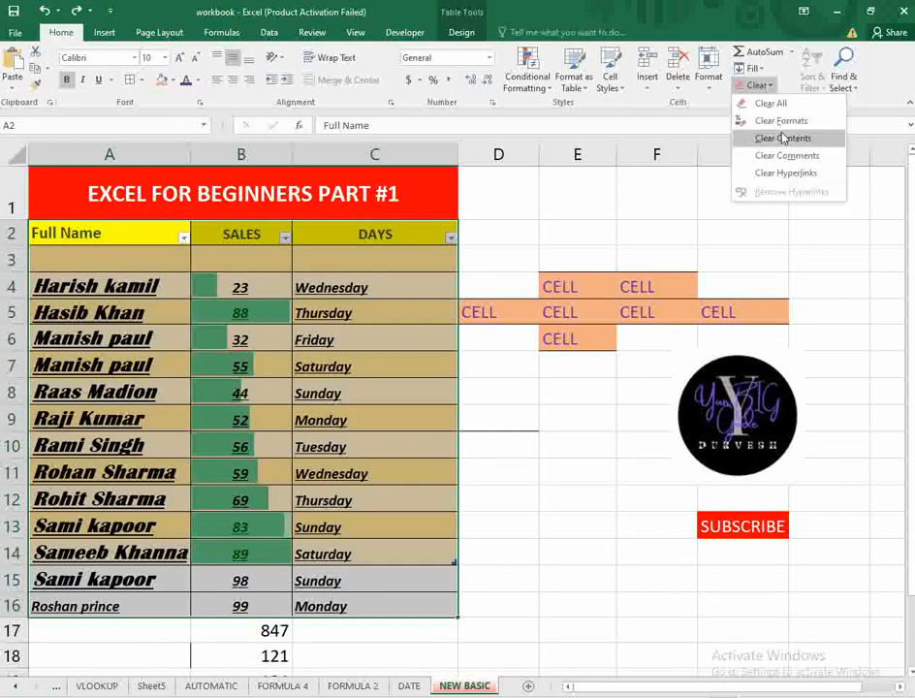
pyautogui.click(784, 139)
pyautogui.hotkey('ctrl', 'z')
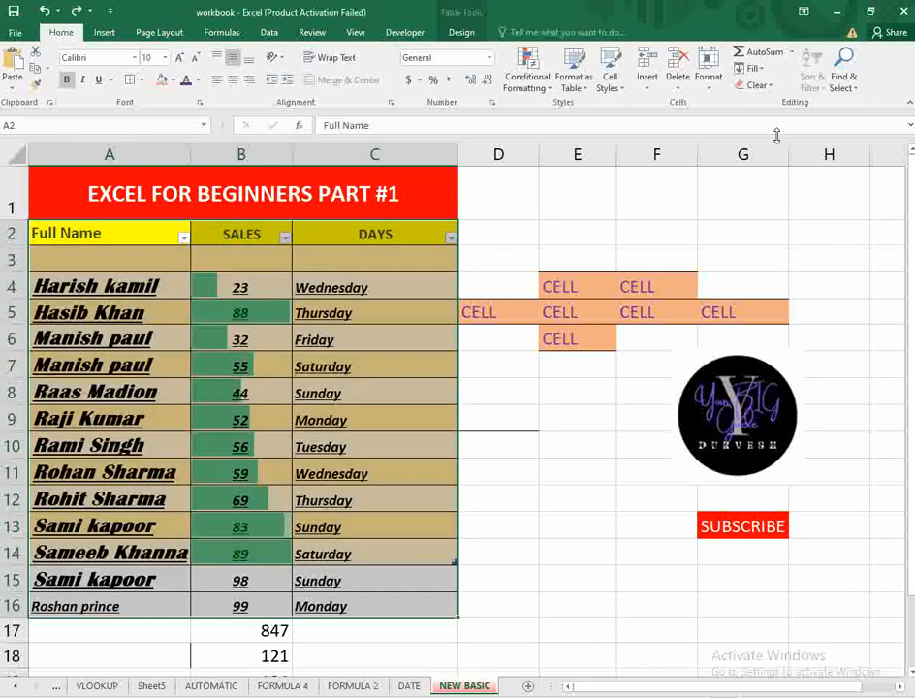
# Step: Clear the comments from A2:C16 and deselect the range by selecting G1
pyautogui.click(759, 86)
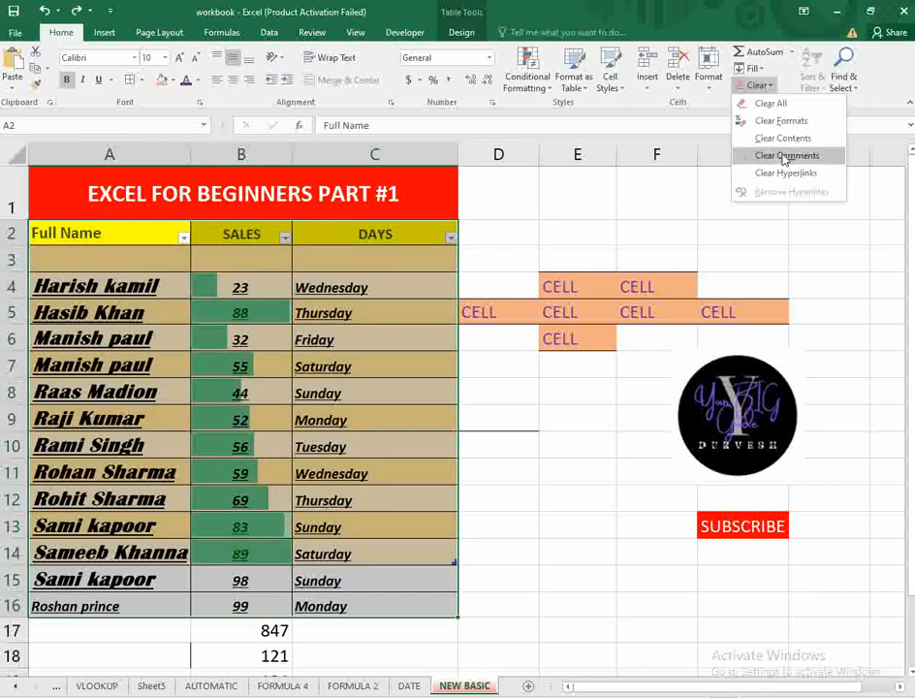
pyautogui.click(785, 156)
pyautogui.click(759, 85)
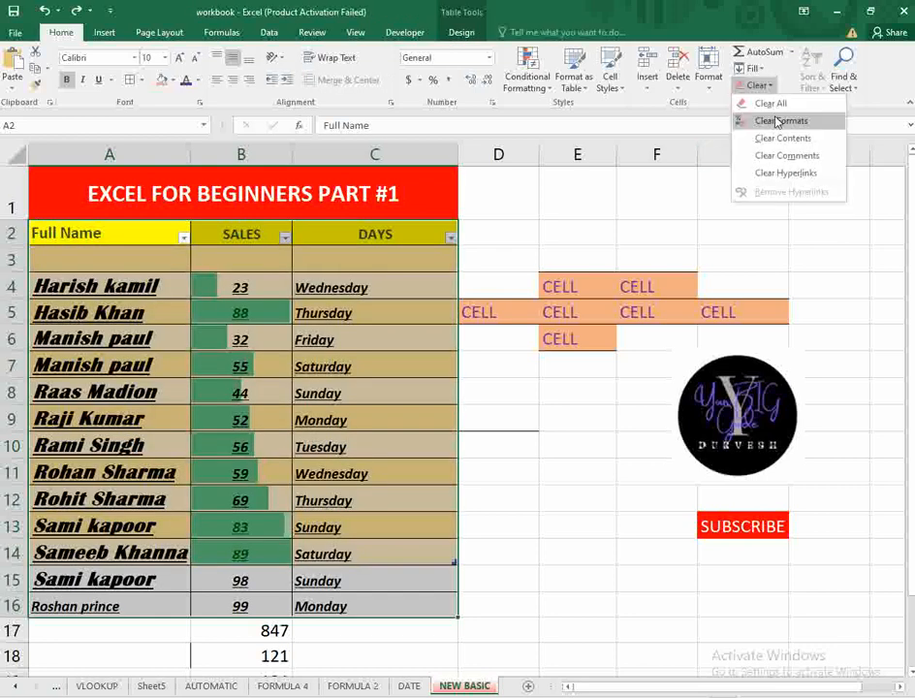
pyautogui.click(696, 200)
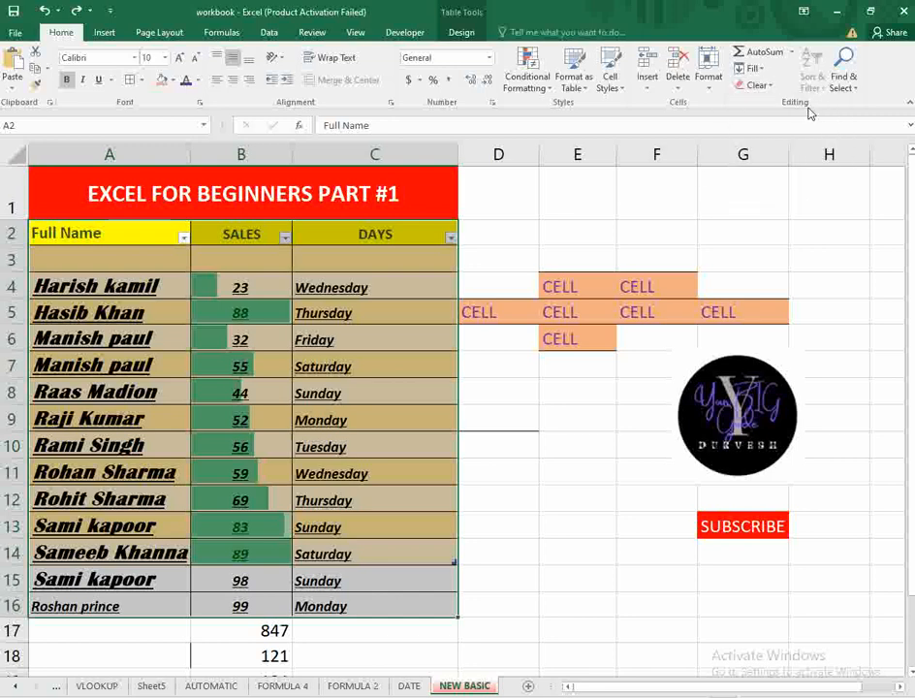
pyautogui.click(783, 182)
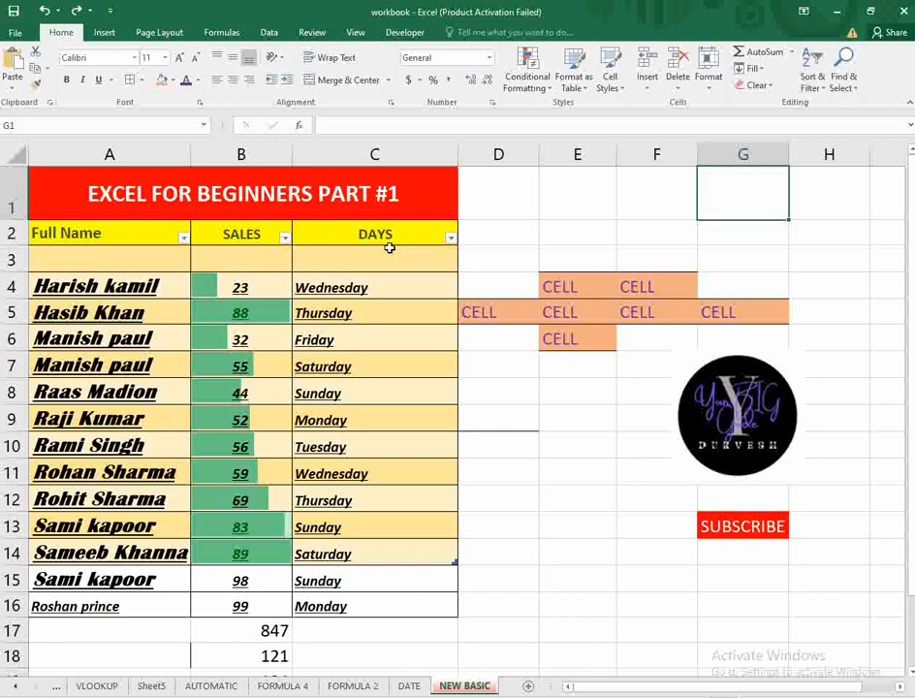
# Step: Turn the filter off for the header row A2:C2 and turn it back on
pyautogui.moveTo(118, 243); pyautogui.dragTo(415, 235)
pyautogui.click(813, 84)
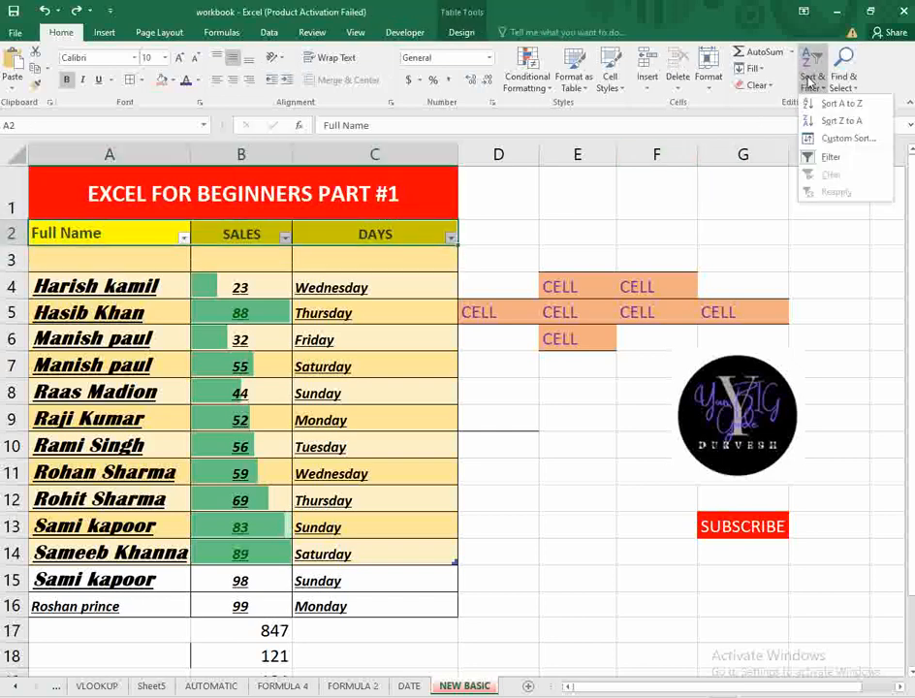
pyautogui.click(831, 158)
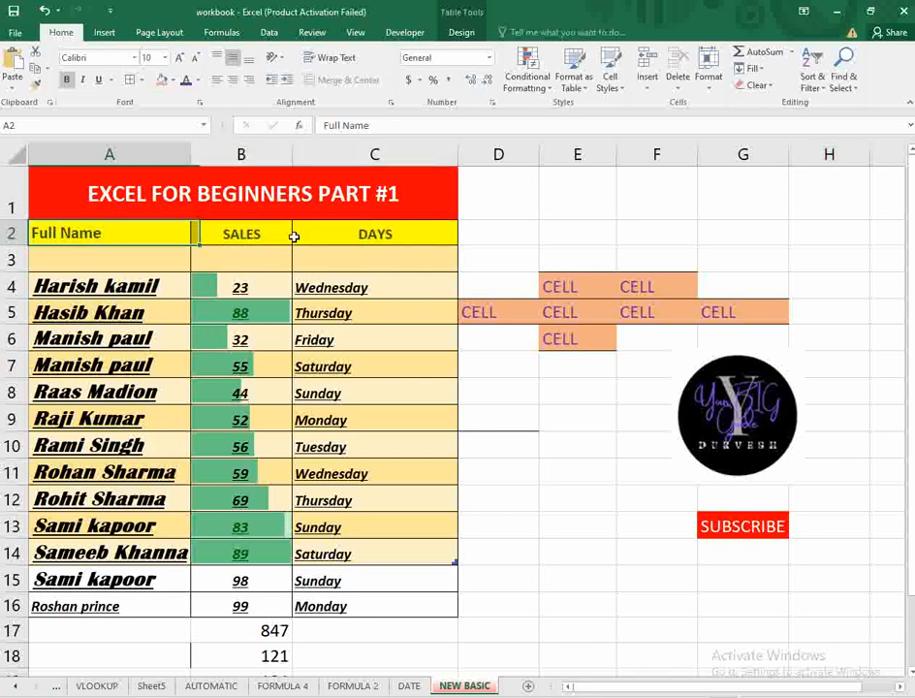
pyautogui.click(812, 83)
pyautogui.click(815, 155)
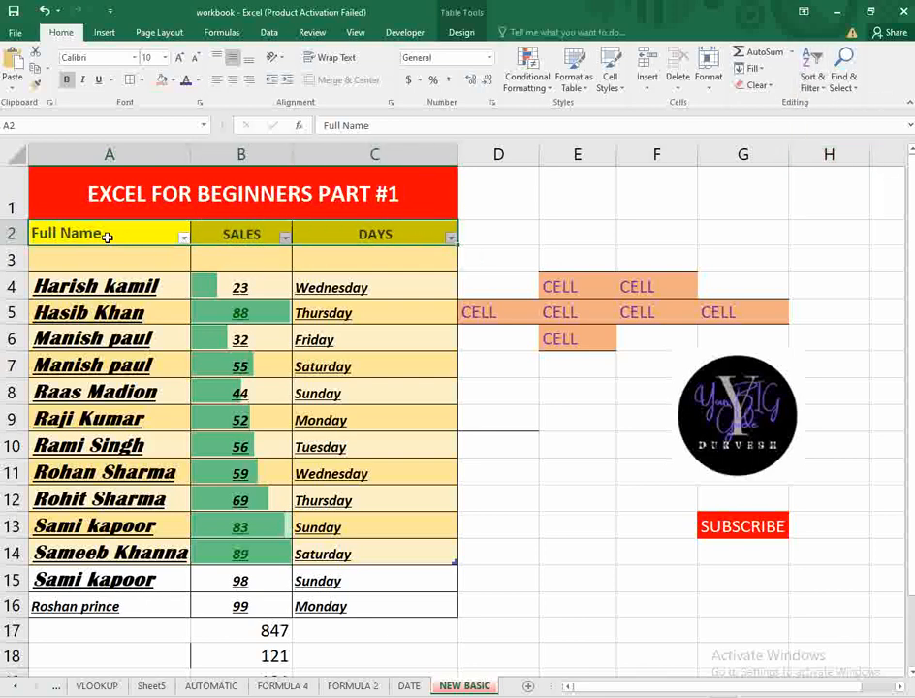
pyautogui.moveTo(229, 236); pyautogui.dragTo(250, 474)
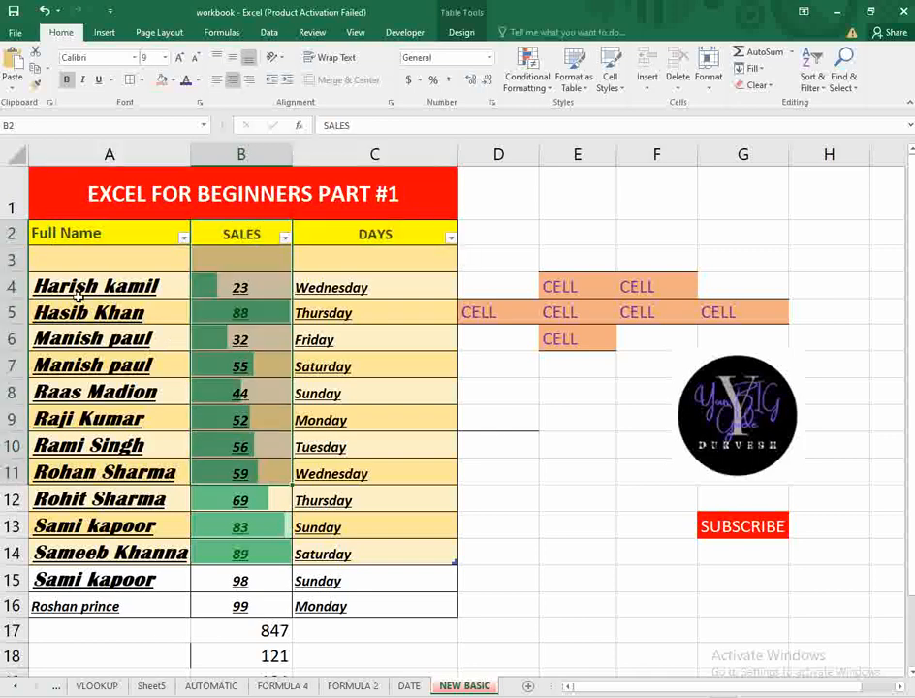
pyautogui.moveTo(80, 293); pyautogui.dragTo(388, 315)
pyautogui.moveTo(410, 581); pyautogui.dragTo(411, 606)
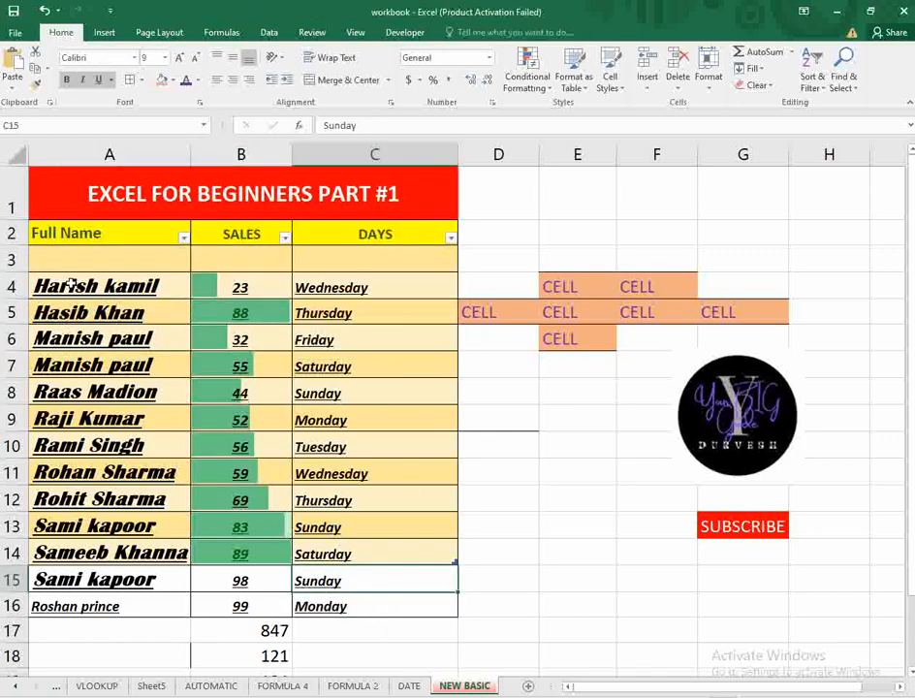
pyautogui.moveTo(81, 288); pyautogui.dragTo(98, 606)
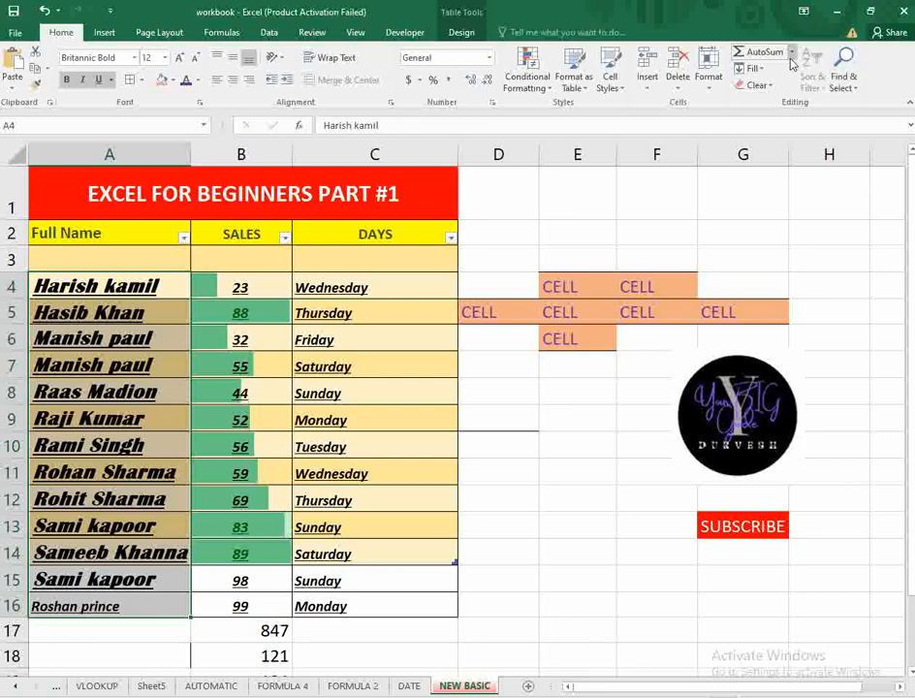
pyautogui.click(833, 199)
# Step: Sort the table by the Full Name column from A to Z, and re-sort it from Z to A
pyautogui.moveTo(68, 234); pyautogui.dragTo(387, 234)
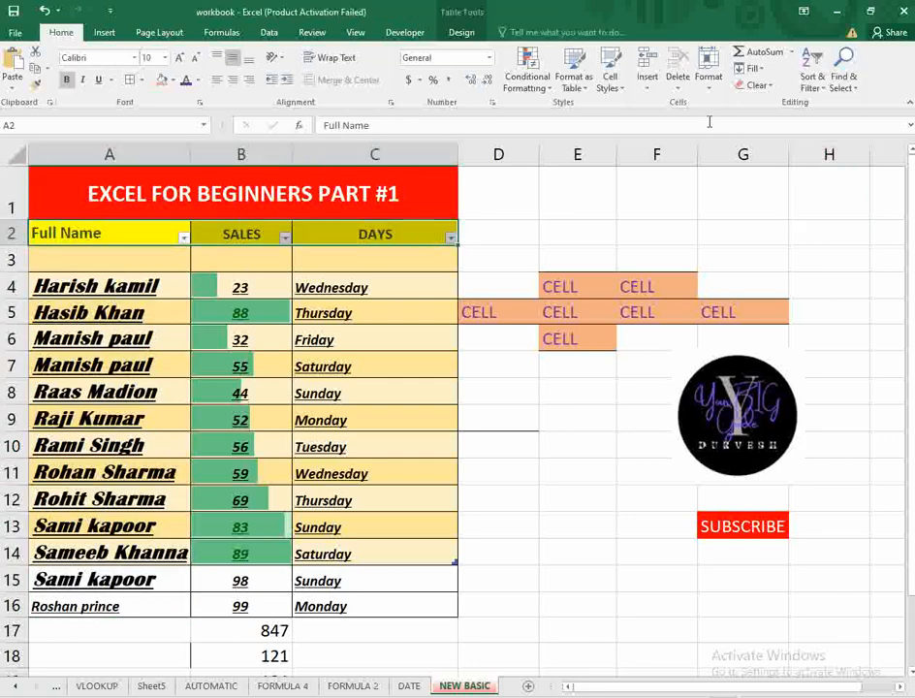
pyautogui.click(811, 84)
pyautogui.click(827, 101)
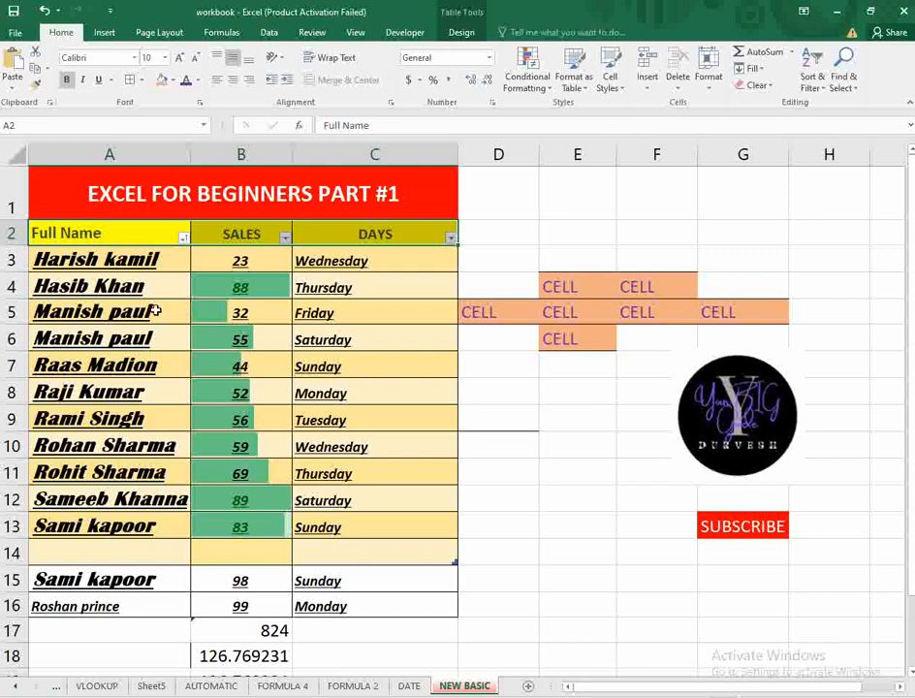
pyautogui.click(817, 85)
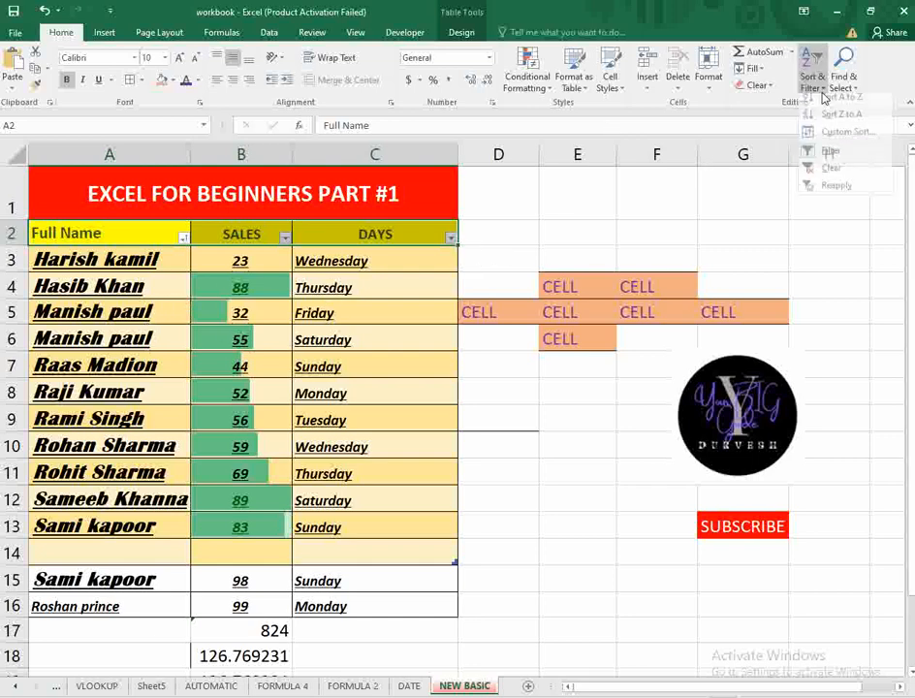
pyautogui.click(840, 115)
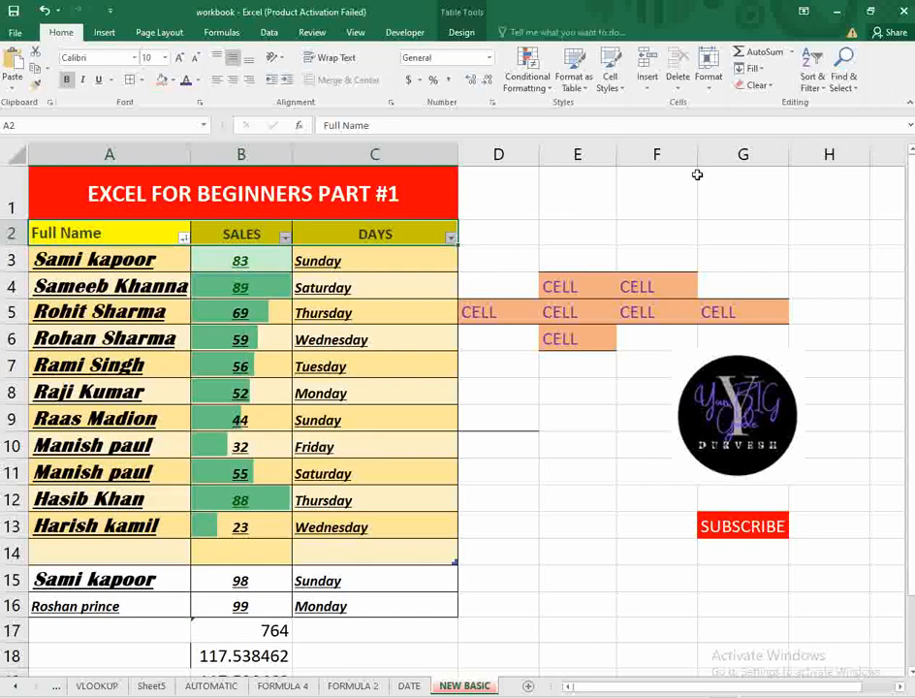
# Step: Try to find a person's first name with only the header row A2:C2 selected, and close the search by selecting D10
pyautogui.click(858, 90)
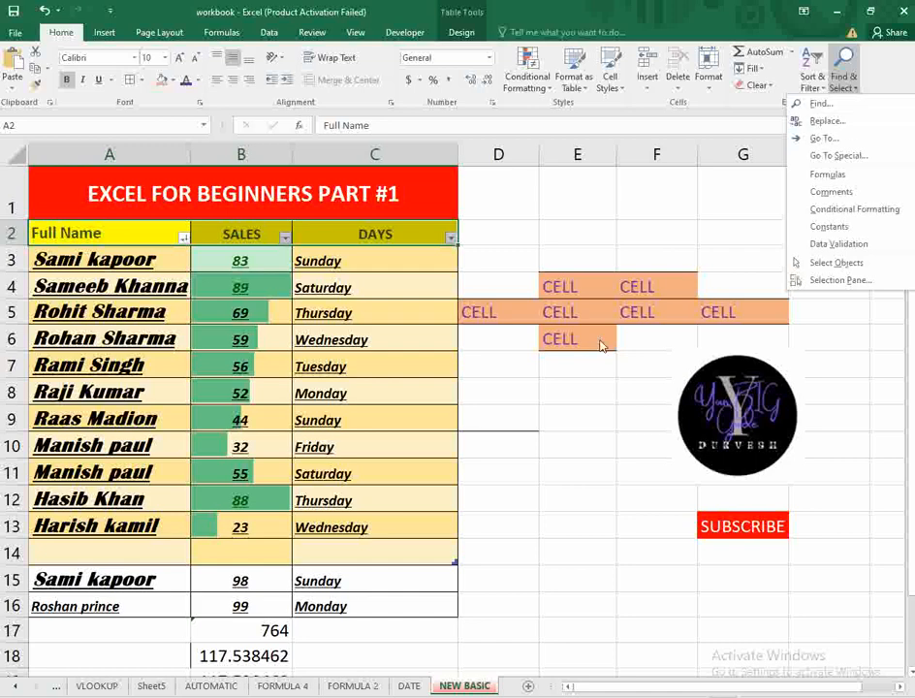
pyautogui.click(512, 404)
pyautogui.click(842, 83)
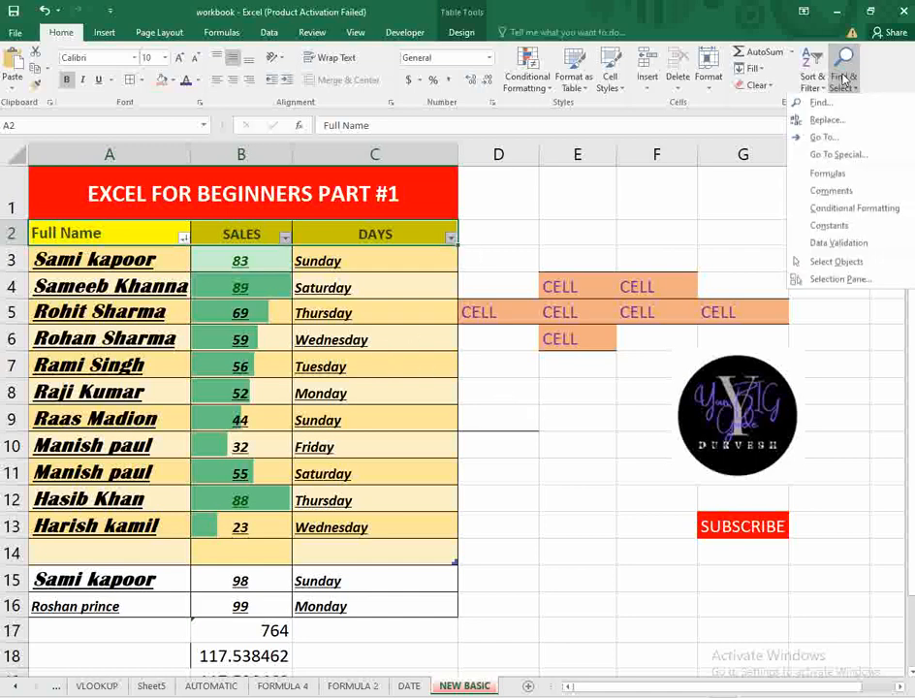
pyautogui.click(844, 106)
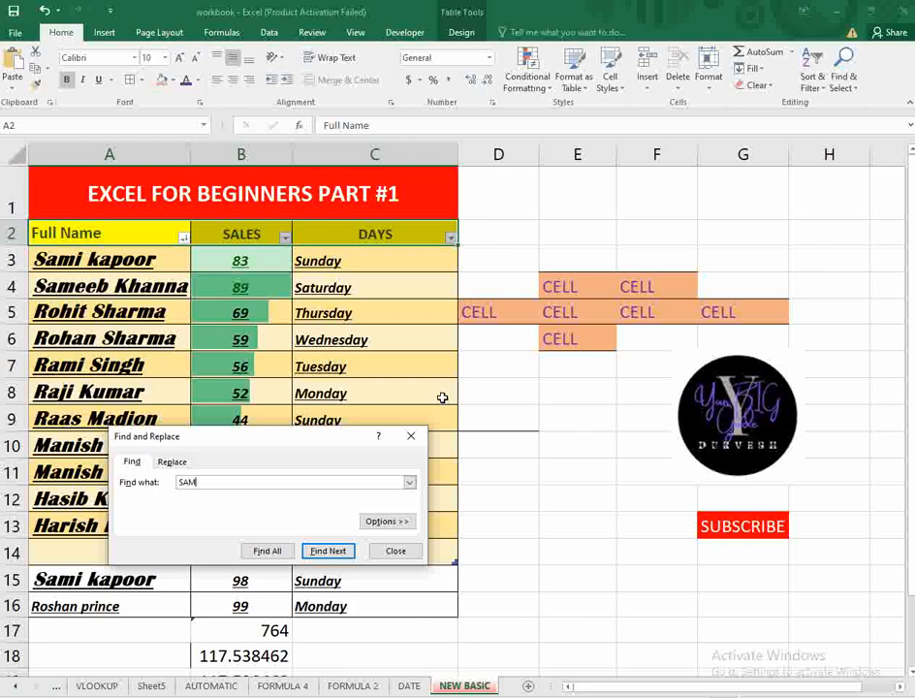
pyautogui.click(341, 559)
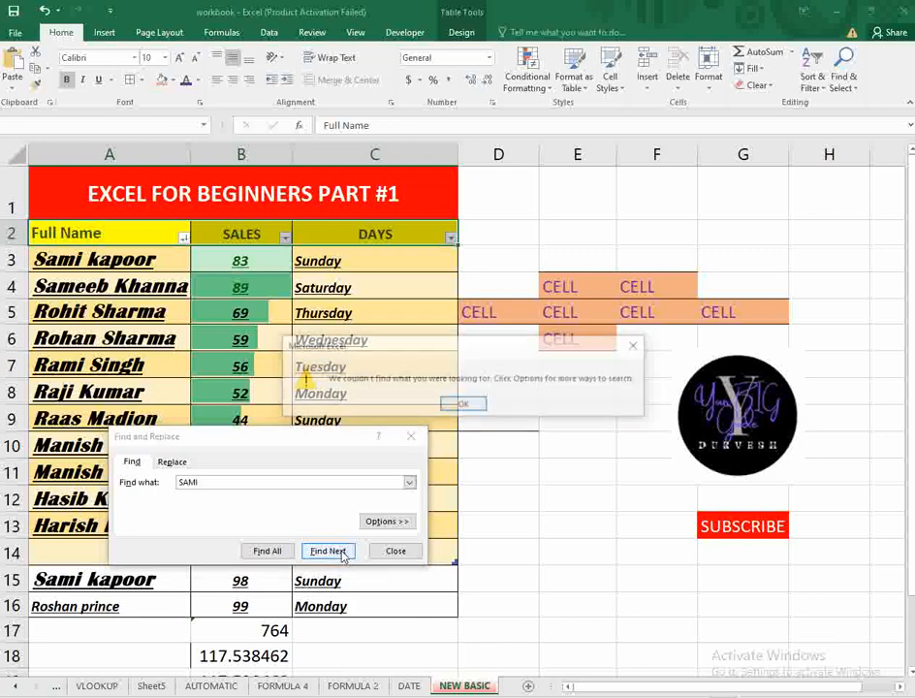
pyautogui.click(467, 402)
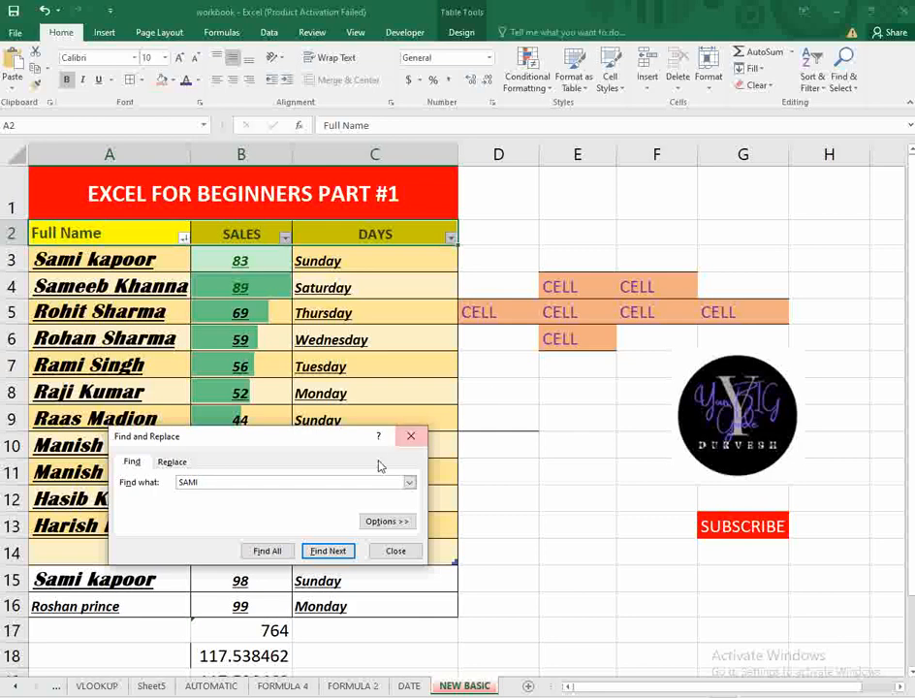
pyautogui.click(411, 436)
pyautogui.click(508, 435)
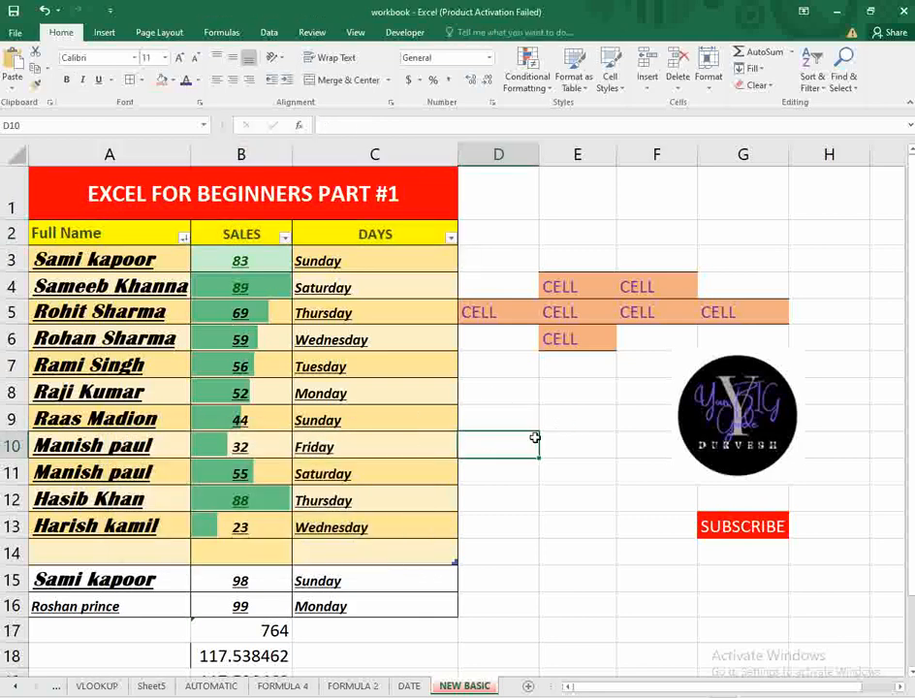
# Step: Search the whole sheet for the same first name and go through its successive occurrences
pyautogui.hotkey('ctrl', 'f')
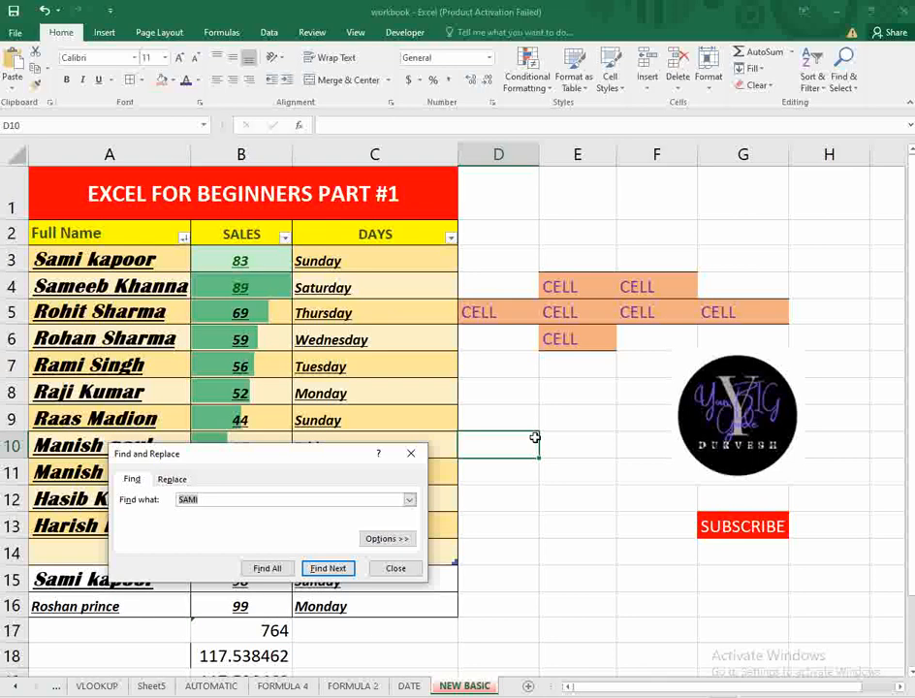
pyautogui.click(330, 568)
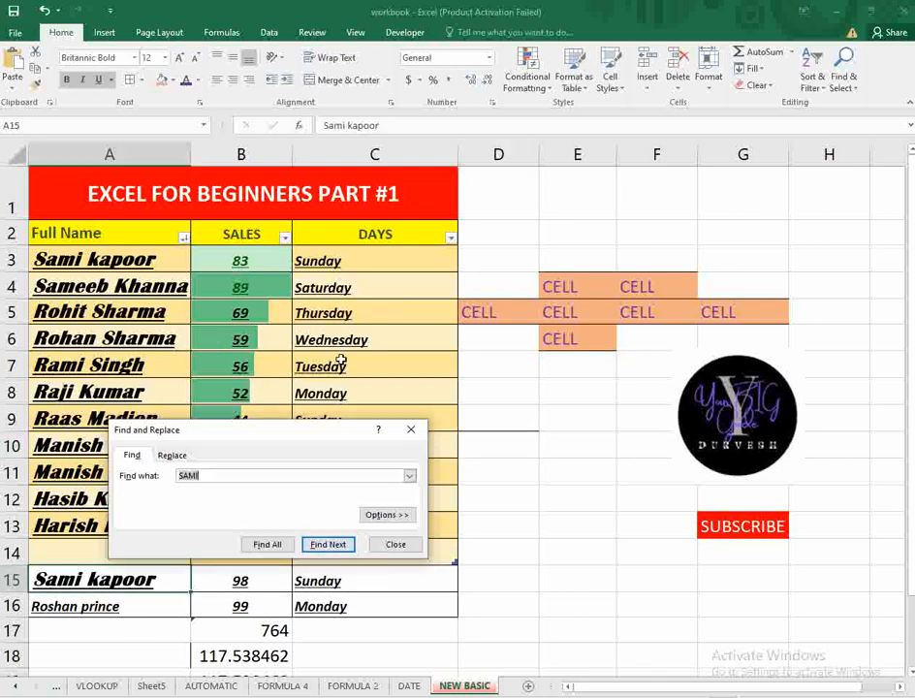
pyautogui.click(329, 546)
pyautogui.click(329, 549)
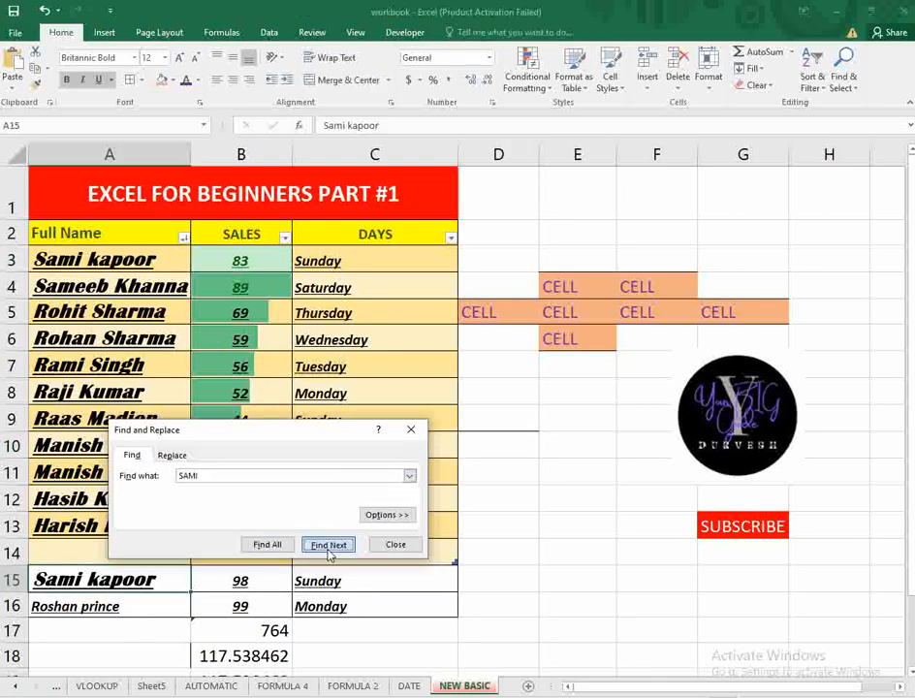
pyautogui.click(327, 544)
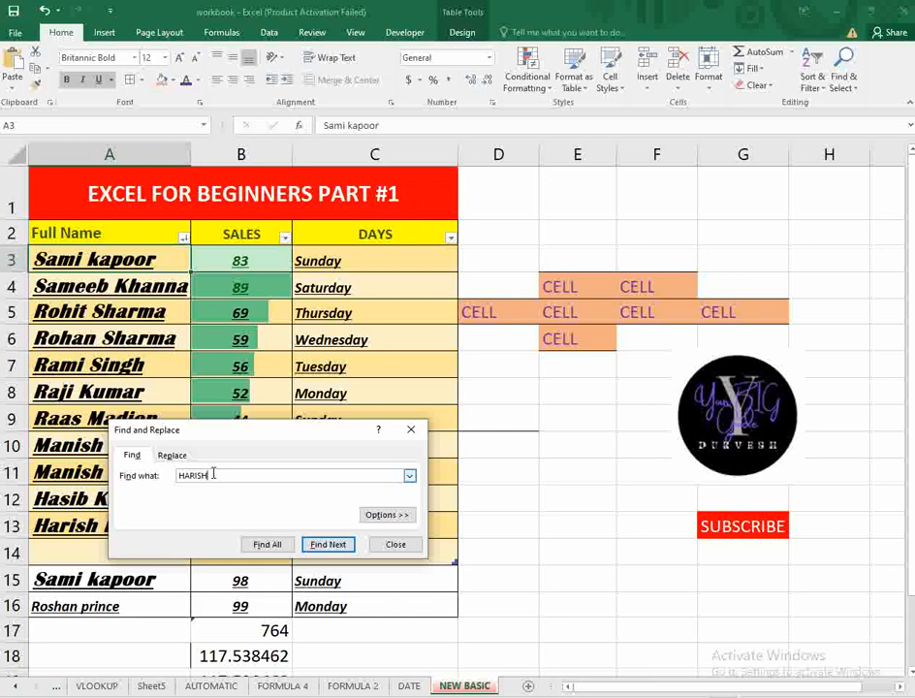
# Step: Find the first name of the person in A13, highlight column A and row 13 to locate it, and close the search
pyautogui.click(323, 545)
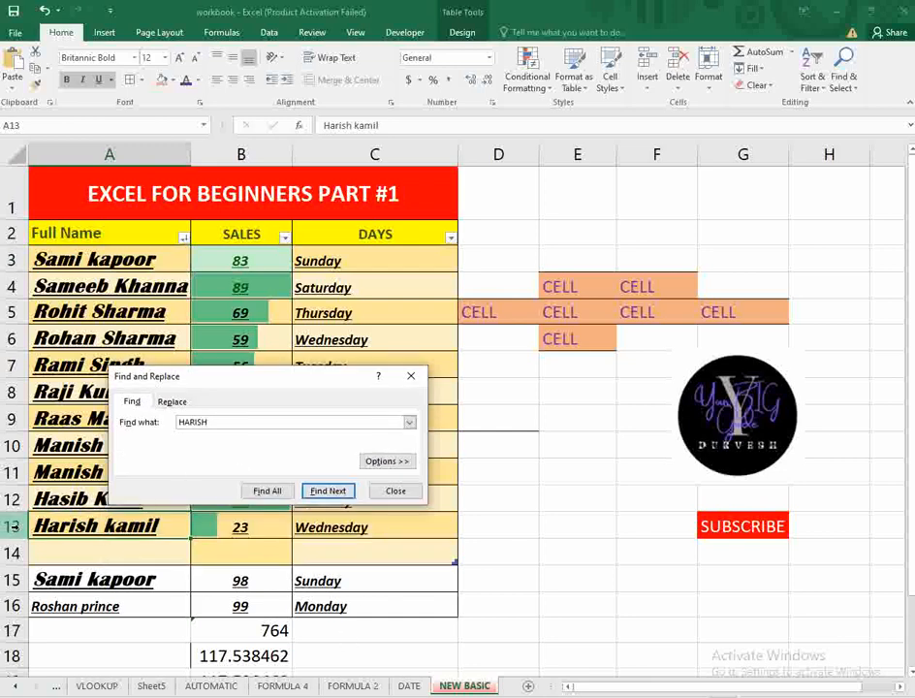
pyautogui.click(132, 155)
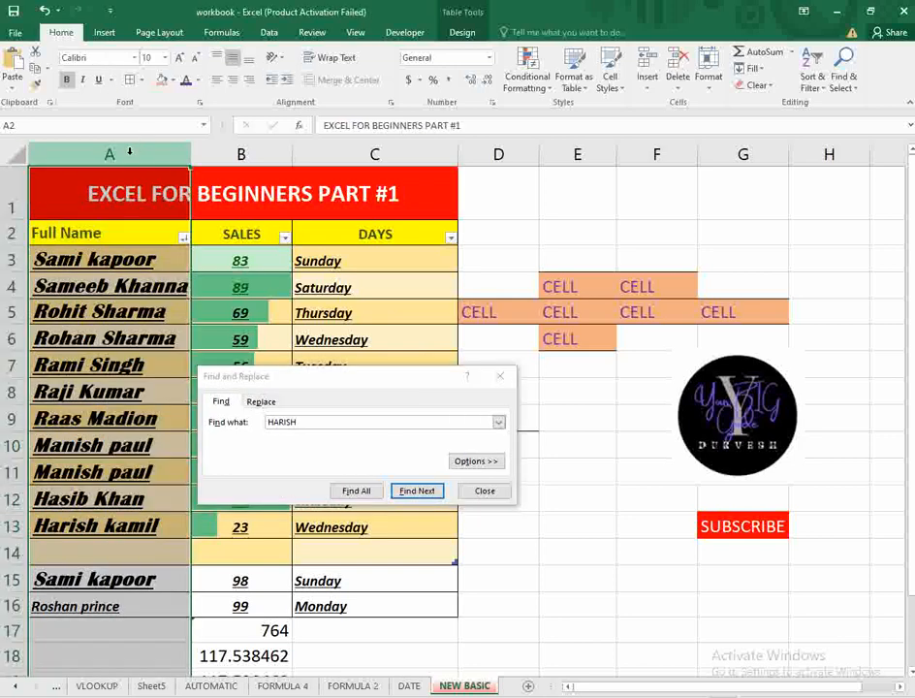
pyautogui.click(15, 525)
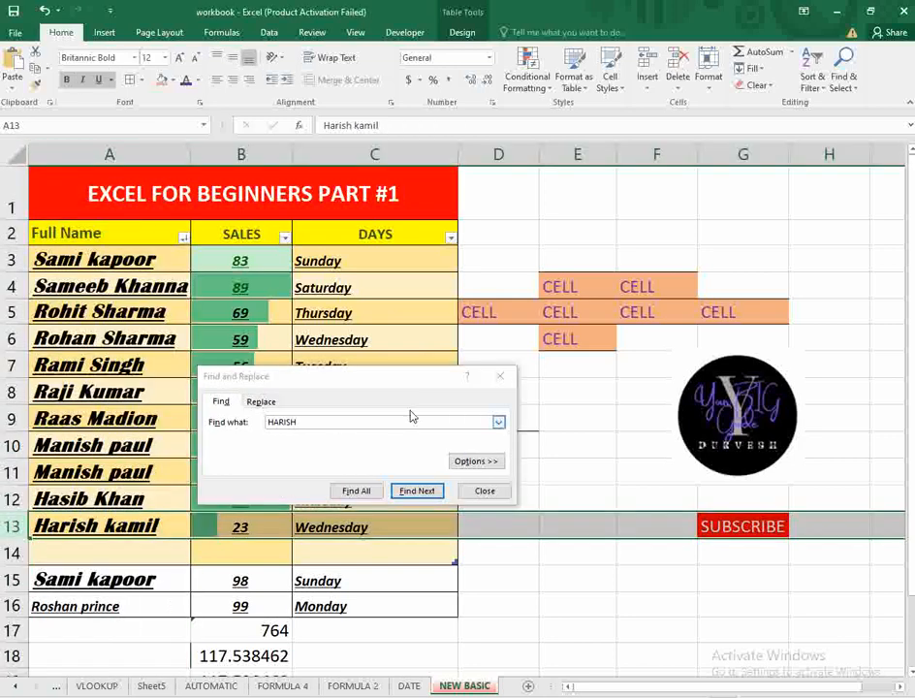
pyautogui.click(500, 377)
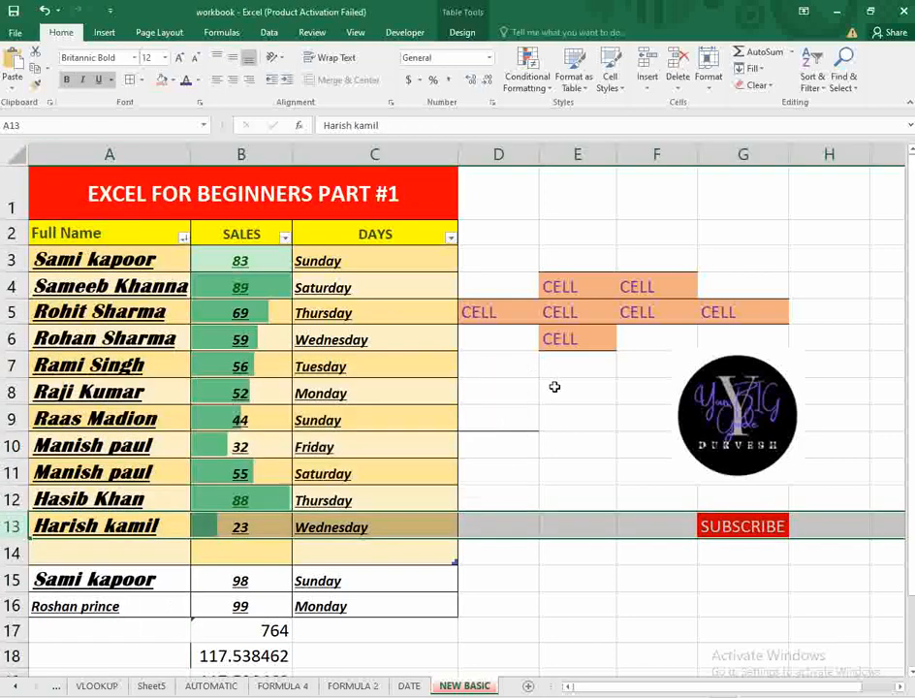
# Step: Replace the first name in A13 with a different first name using Find and Replace, and deselect the row by selecting E8
pyautogui.click(841, 81)
pyautogui.click(813, 121)
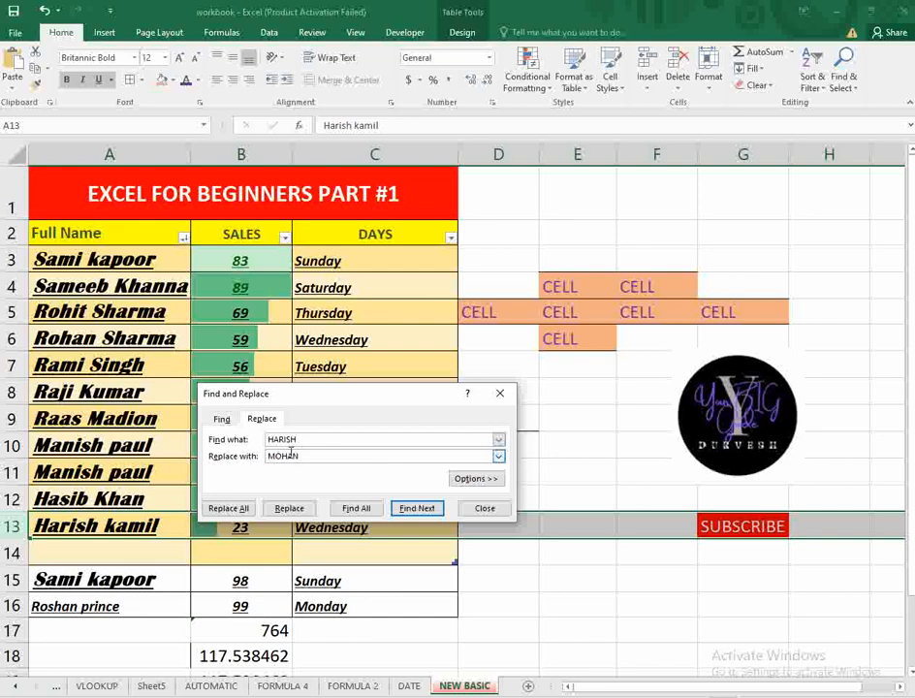
pyautogui.click(289, 508)
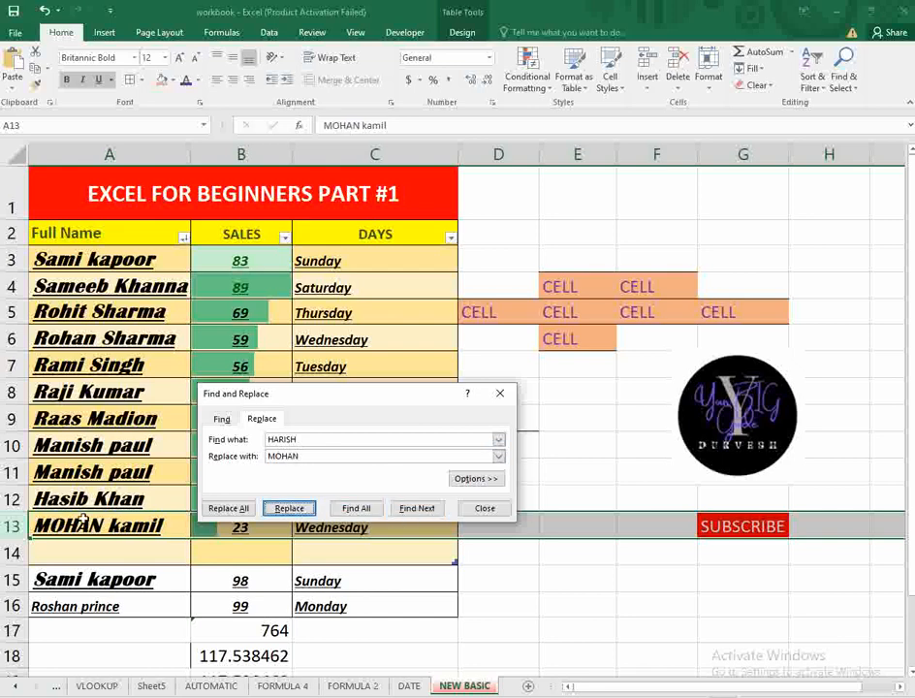
pyautogui.click(499, 392)
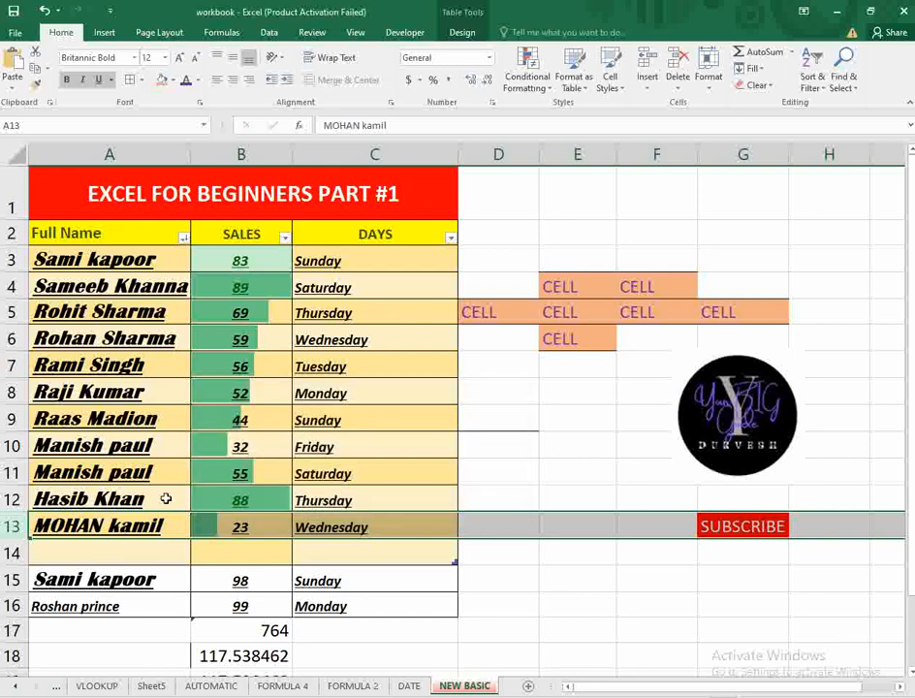
pyautogui.click(543, 398)
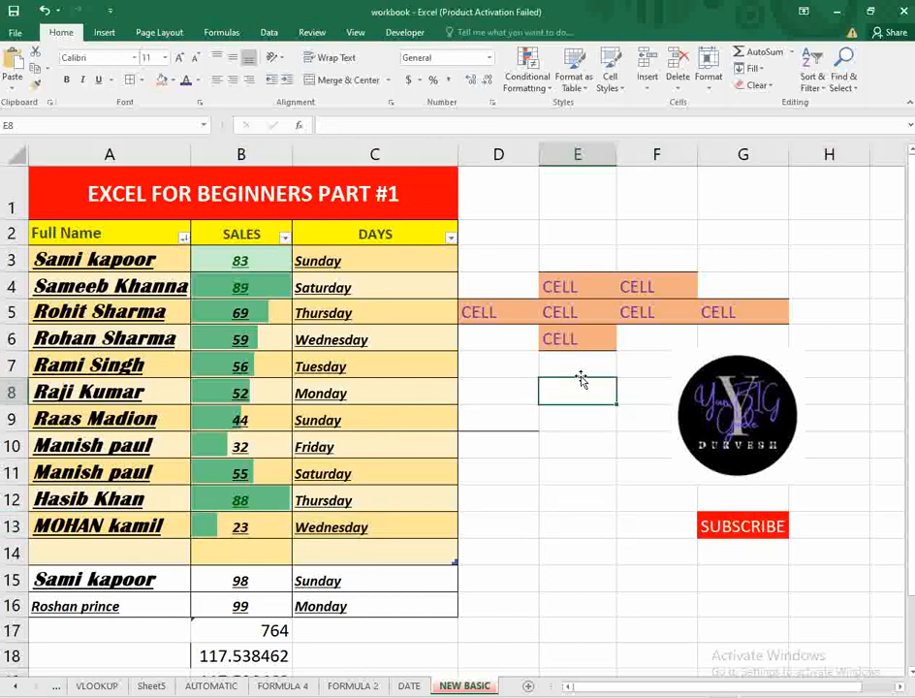
# Step: View the Save As locations for the workbook and return to the sheet without saving
pyautogui.click(16, 33)
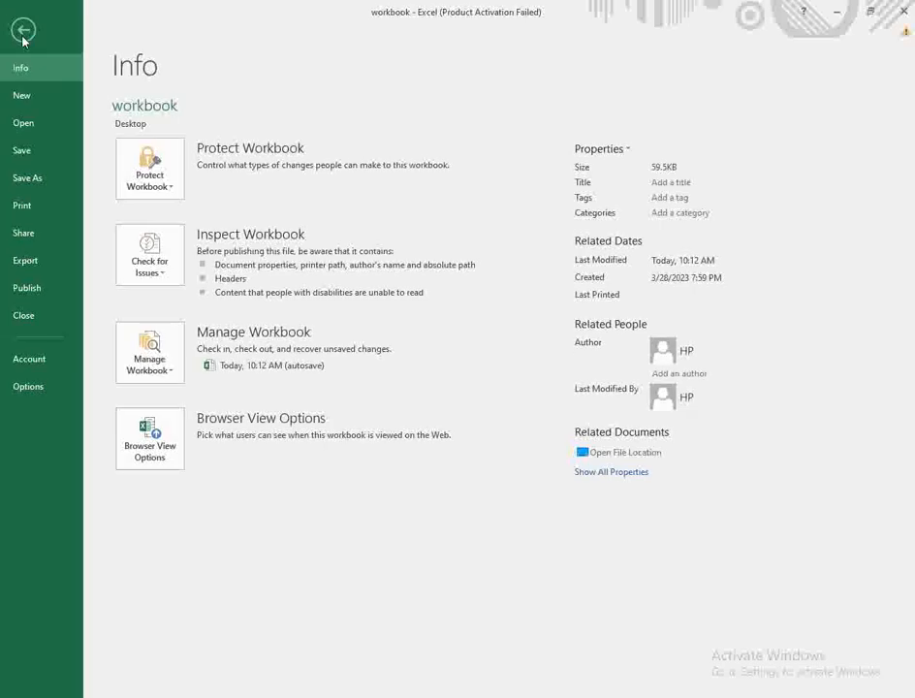
pyautogui.click(36, 178)
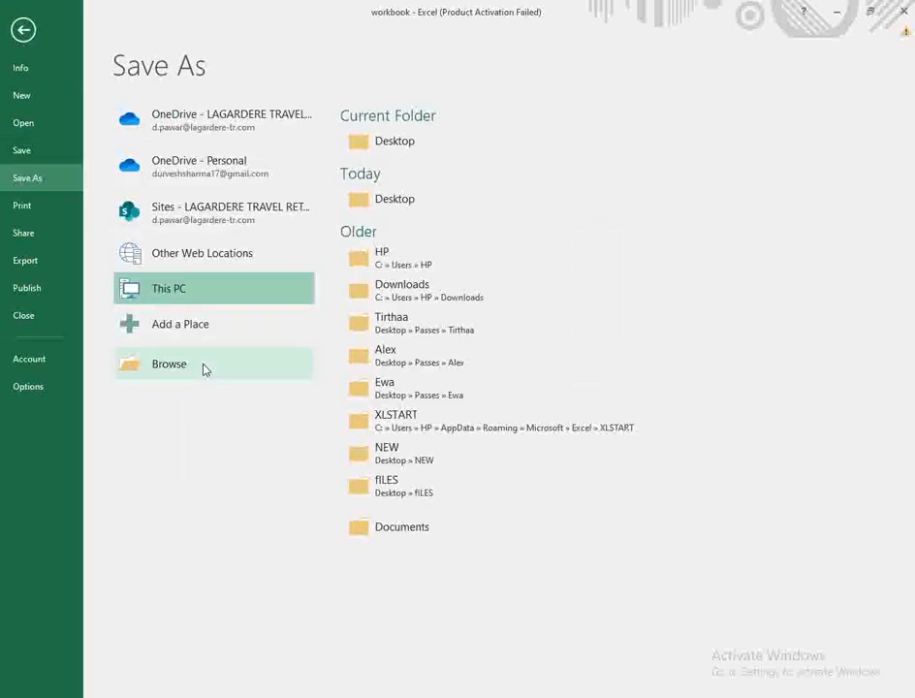
pyautogui.click(23, 30)
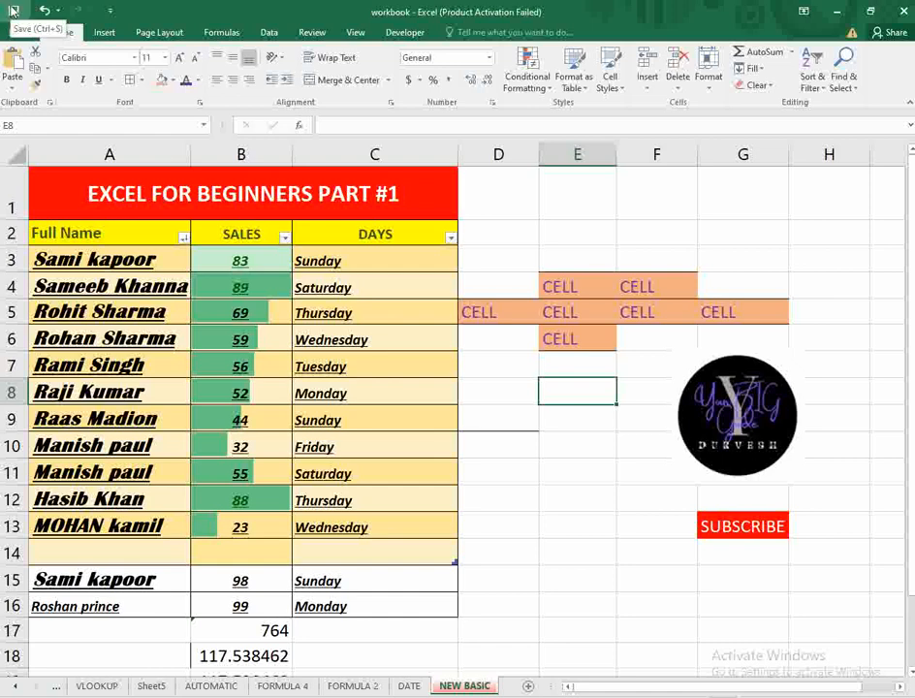
# Step: Select the empty cell E12 and display the Insert commands
pyautogui.click(570, 498)
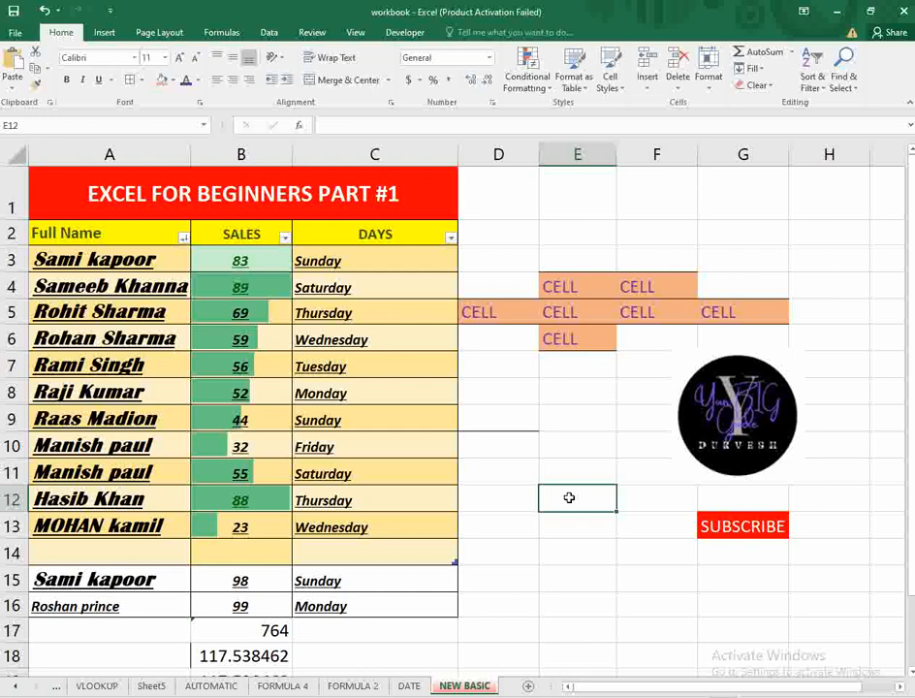
pyautogui.click(102, 31)
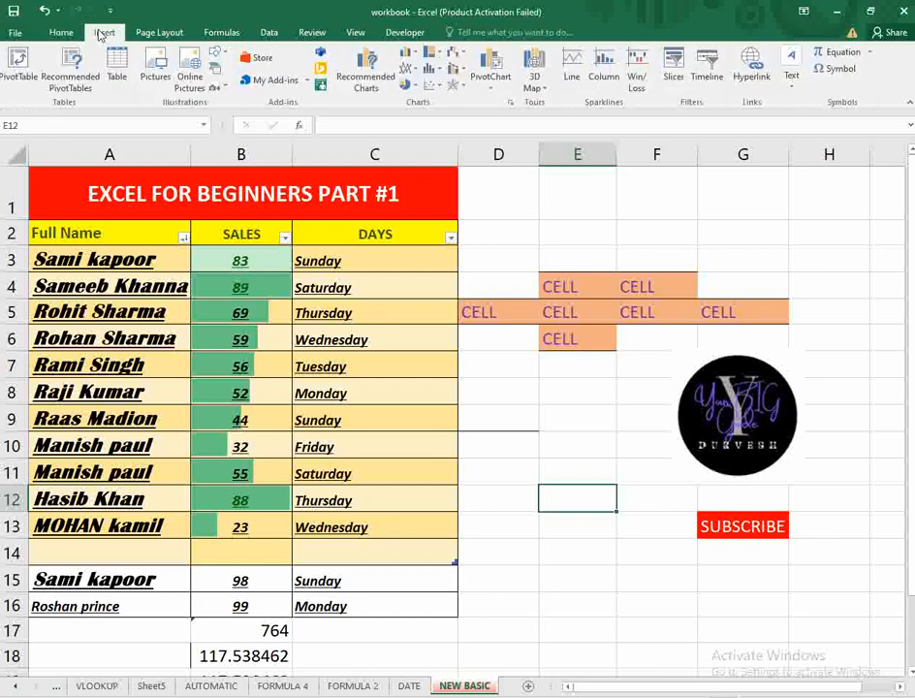